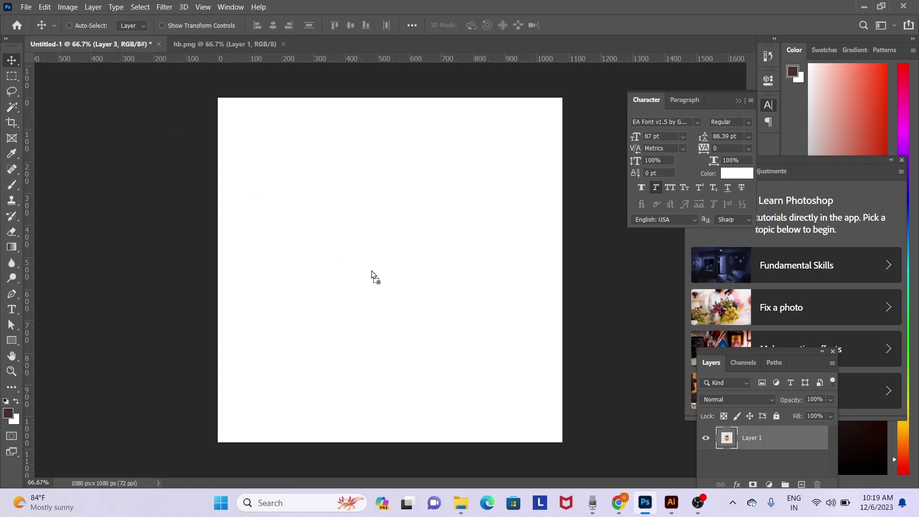
- Drag the honey jar from hb.png onto the blank Untitled-1 canvas as Layer 4
{"action": "left_click_drag", "start_coordinate": [372, 270], "coordinate": [406, 301]}
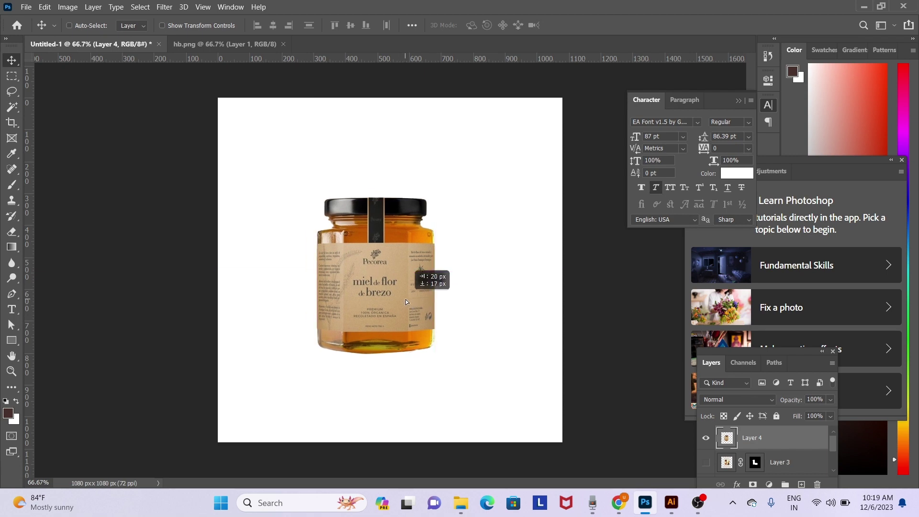
- Open the wooden boards background photo and unlock its Background layer
{"action": "key", "text": "ctrl+o"}
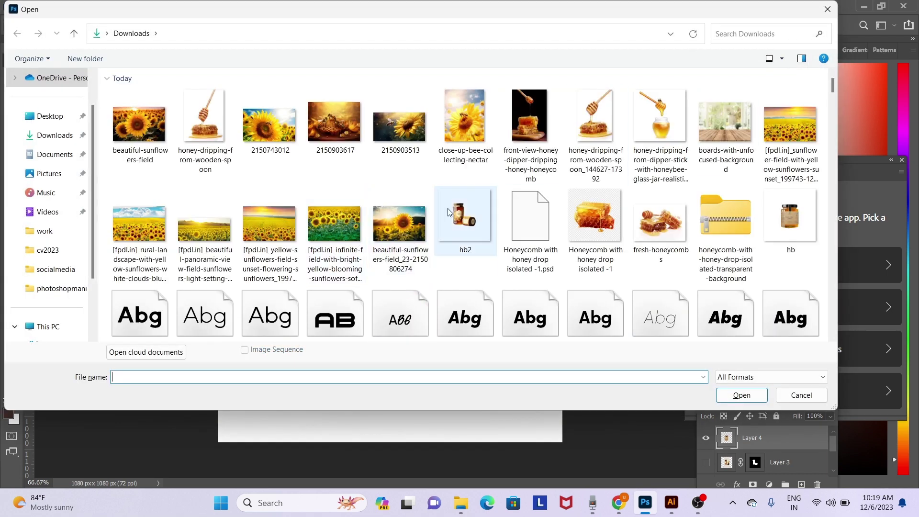
{"action": "left_click", "coordinate": [746, 147]}
{"action": "double_click", "coordinate": [745, 147]}
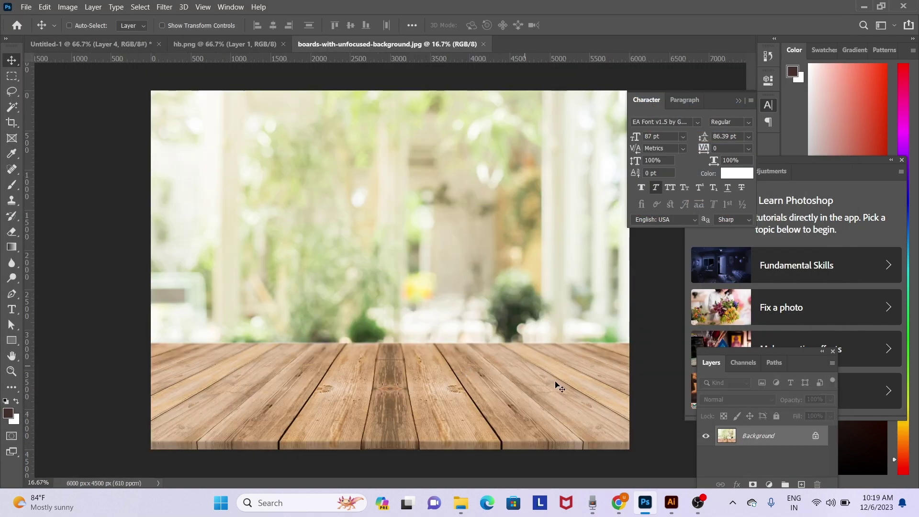
{"action": "left_click", "coordinate": [815, 436]}
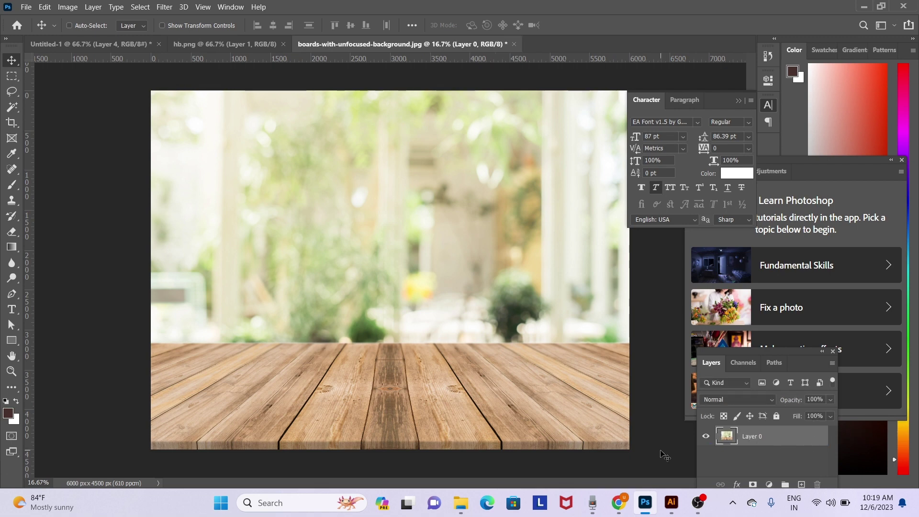
- Paste the marquee-selected boards into Untitled-1 as Layer 5, placed beneath the jar
{"action": "key", "text": "m"}
{"action": "left_click_drag", "start_coordinate": [119, 325], "coordinate": [670, 474]}
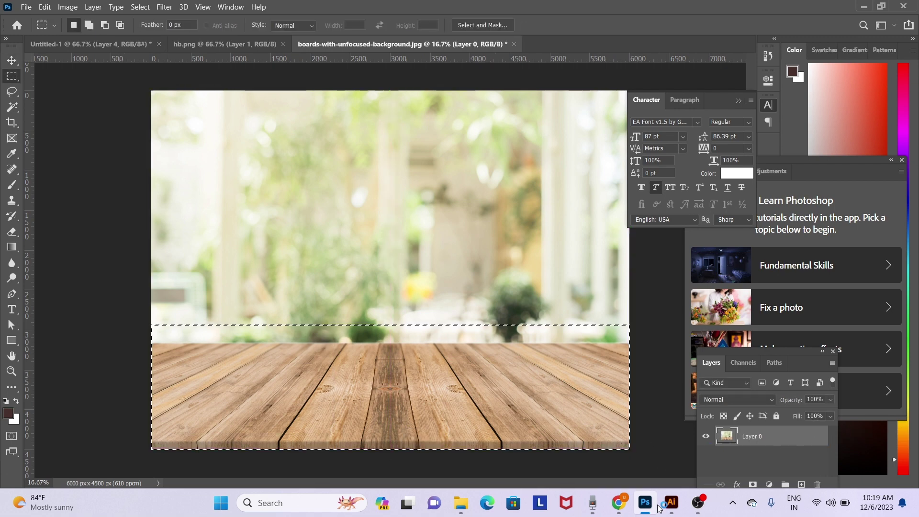
{"action": "left_click", "coordinate": [59, 45]}
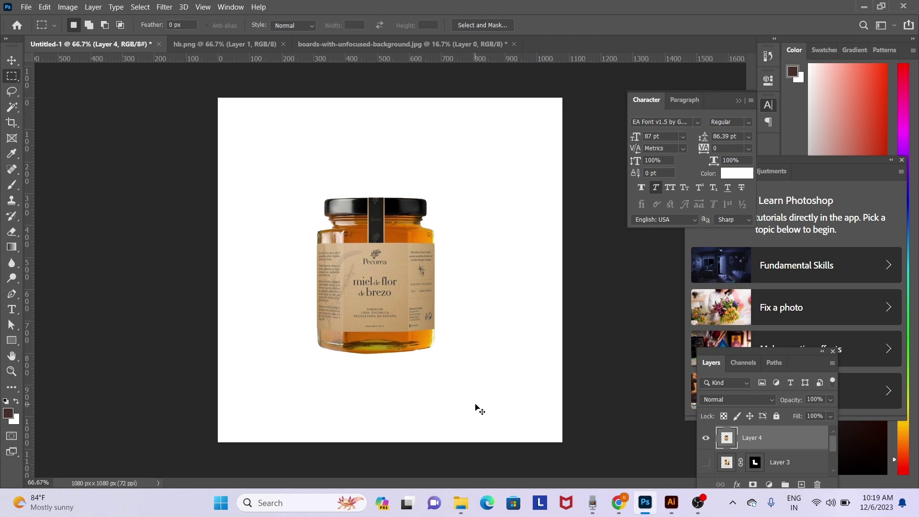
{"action": "key", "text": "ctrl+v"}
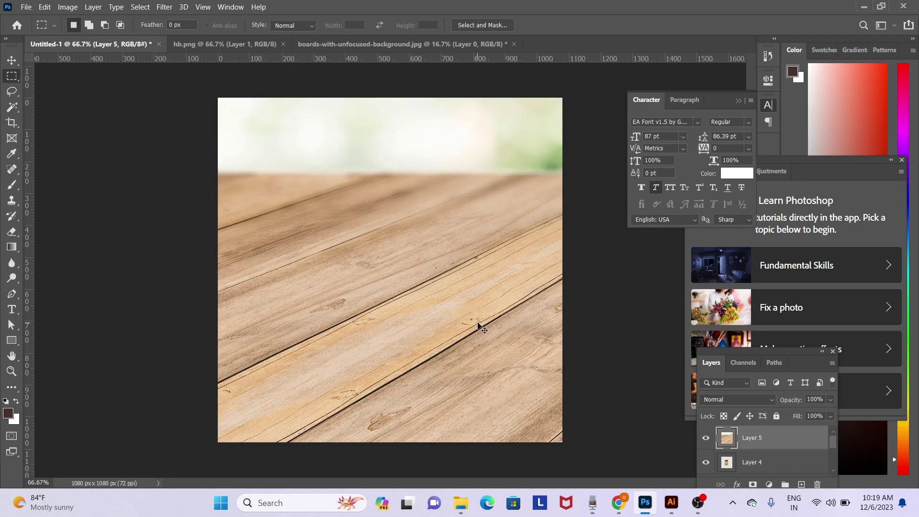
{"action": "key", "text": "ctrl+bracketleft"}
{"action": "left_click", "coordinate": [478, 323], "text": "alt"}
- Scale the boards layer to about 36% and position it under the jar
{"action": "key", "text": "ctrl+t"}
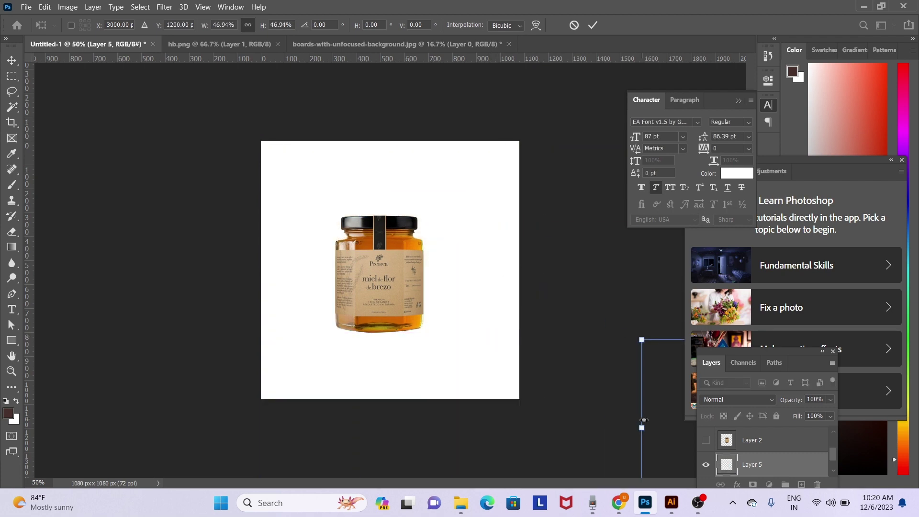
{"action": "left_click_drag", "start_coordinate": [498, 136], "coordinate": [567, 302]}
{"action": "mouse_move", "coordinate": [578, 385]}
{"action": "left_mouse_down"}
{"action": "mouse_move", "coordinate": [53, 315]}
{"action": "mouse_move", "coordinate": [10, 357]}
{"action": "left_mouse_up"}
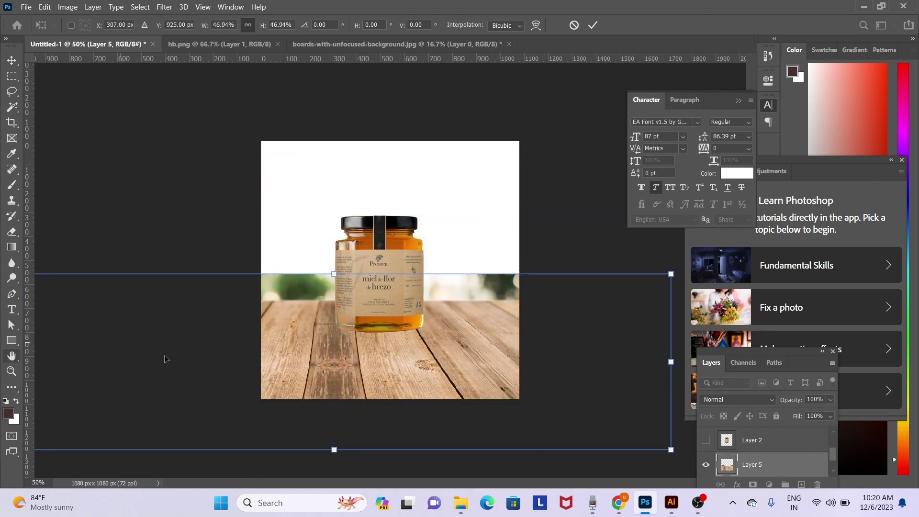
{"action": "left_click_drag", "start_coordinate": [331, 273], "coordinate": [335, 315]}
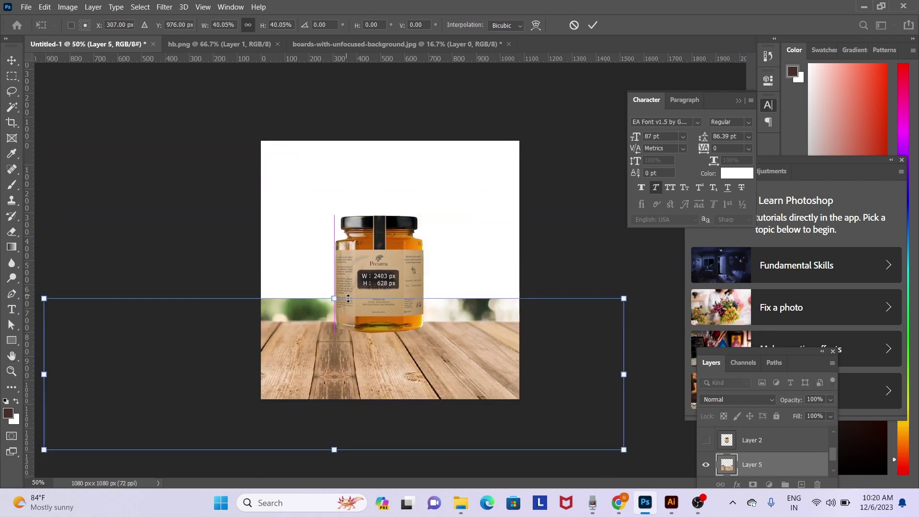
{"action": "left_click_drag", "start_coordinate": [417, 356], "coordinate": [429, 344]}
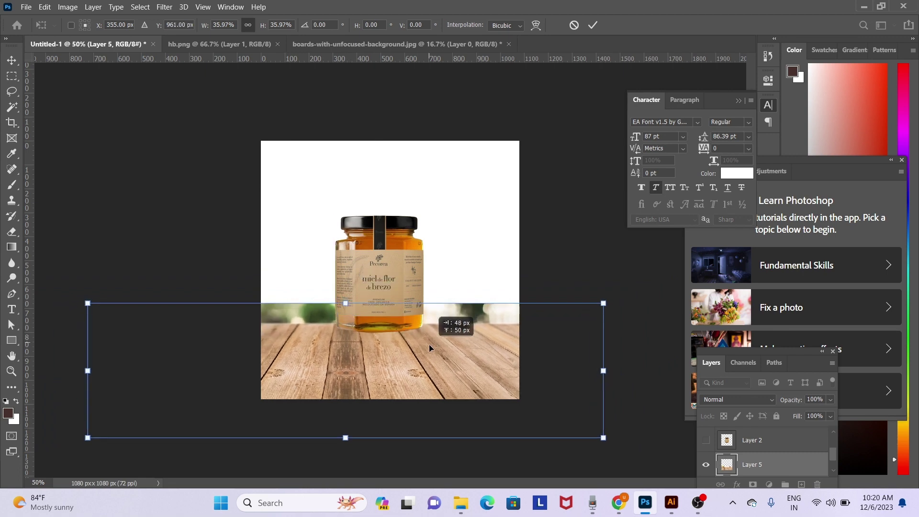
{"action": "key", "text": "Return"}
- Delete the blurry bokeh strip above the planks and clear the selection
{"action": "key", "text": "m"}
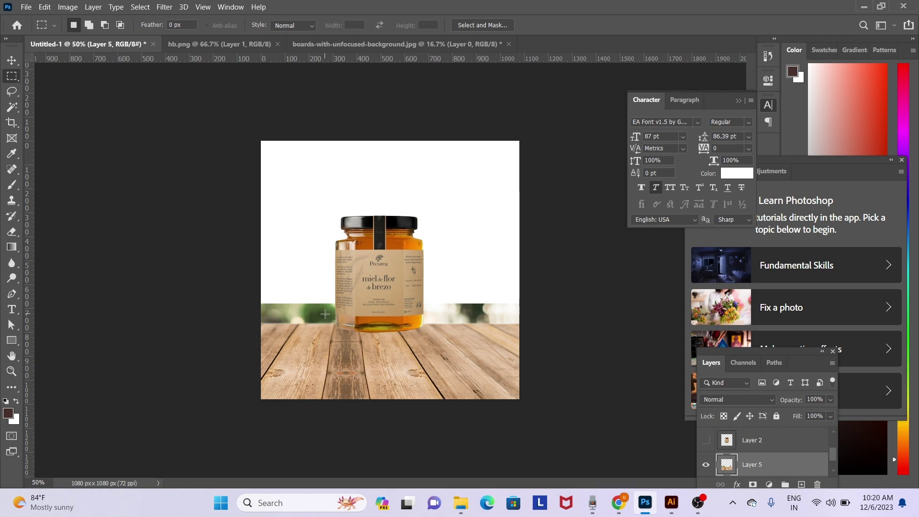
{"action": "left_click_drag", "start_coordinate": [155, 236], "coordinate": [615, 323]}
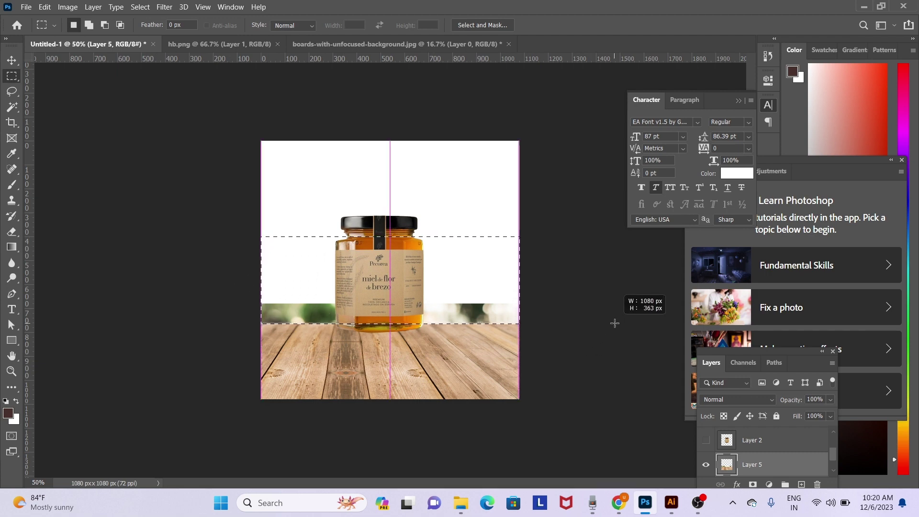
{"action": "key", "text": "Delete"}
{"action": "key", "text": "ctrl+d"}
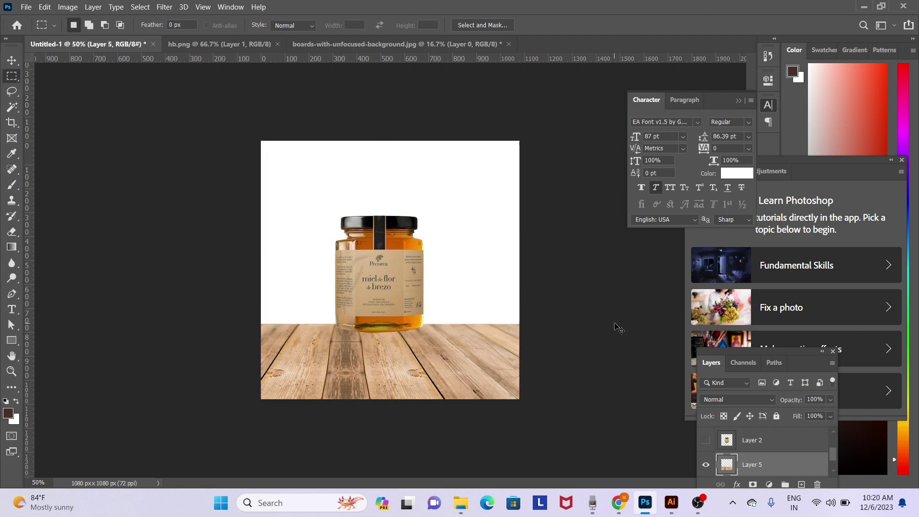
{"action": "key", "text": "v"}
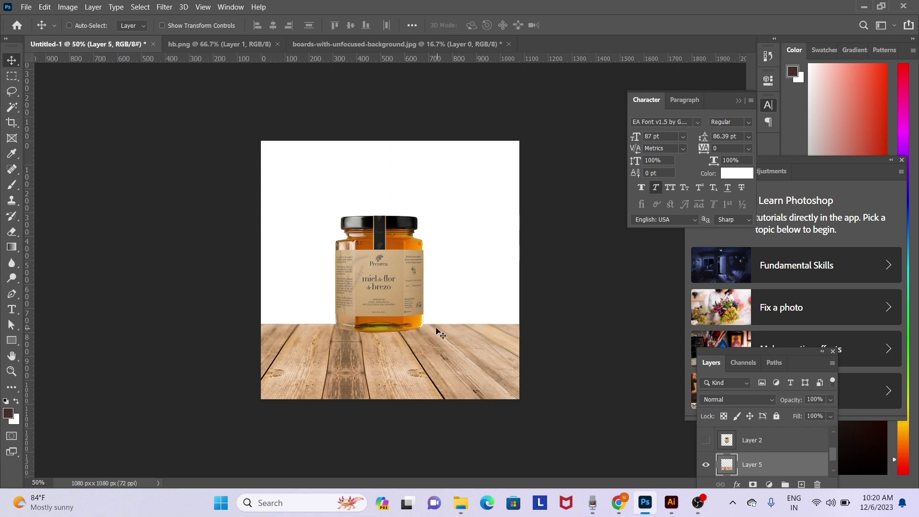
- Lower the jar (Layer 4) onto the planks, then make Layer 5 active again
{"action": "right_click", "coordinate": [389, 284]}
{"action": "left_click", "coordinate": [407, 290]}
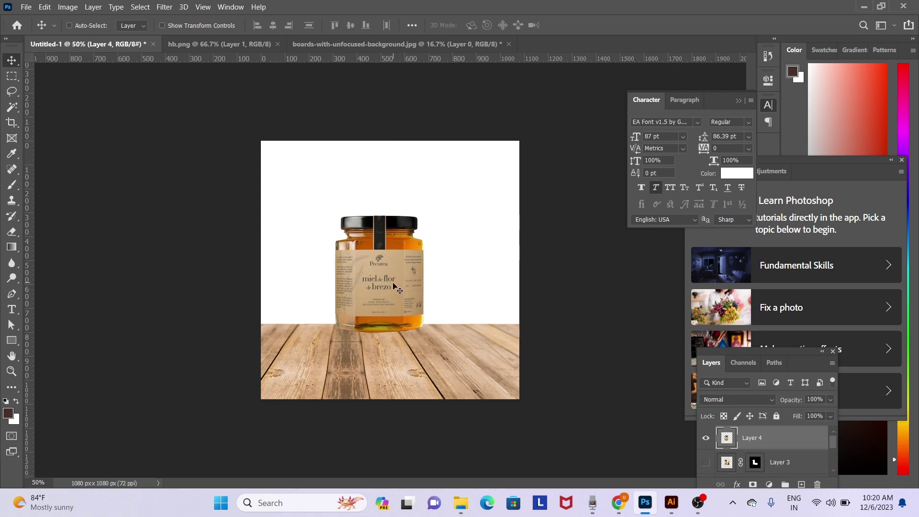
{"action": "mouse_move", "coordinate": [394, 285]}
{"action": "left_mouse_down"}
{"action": "mouse_move", "coordinate": [395, 329]}
{"action": "mouse_move", "coordinate": [394, 320]}
{"action": "left_mouse_up"}
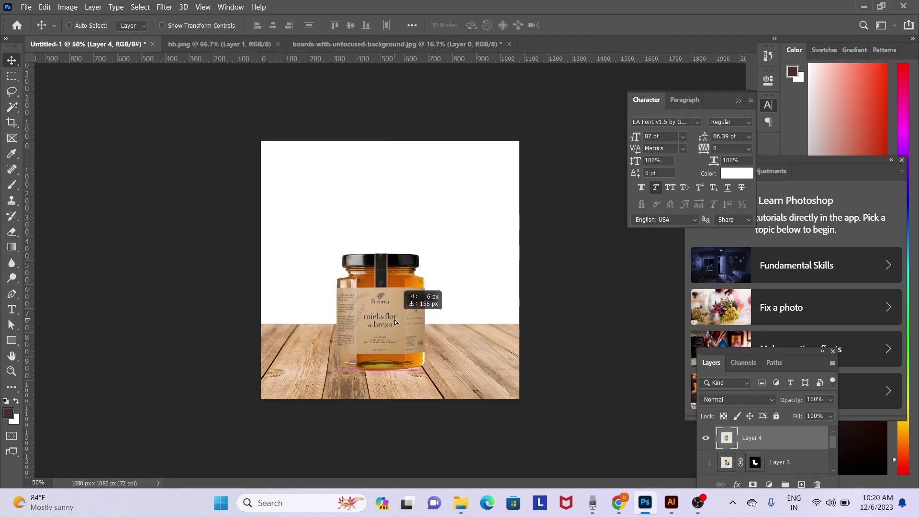
{"action": "right_click", "coordinate": [477, 367]}
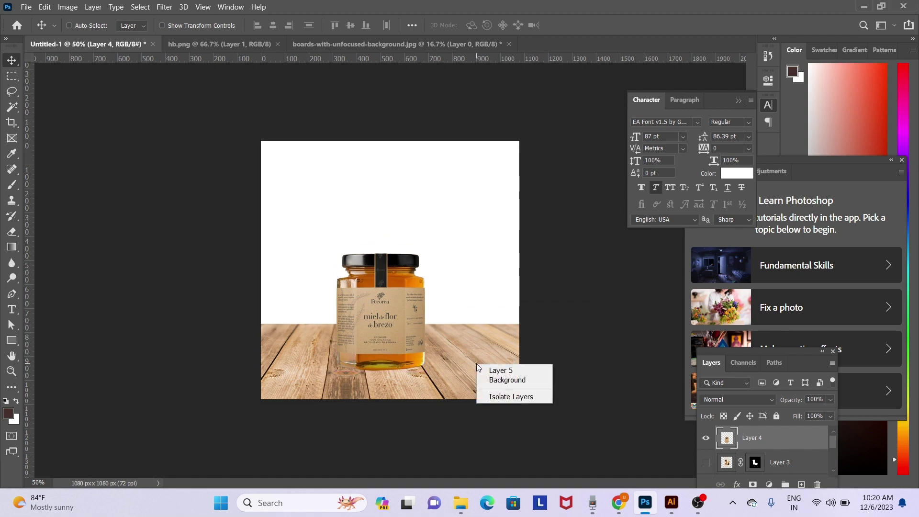
{"action": "left_click", "coordinate": [478, 364]}
{"action": "right_click", "coordinate": [488, 346]}
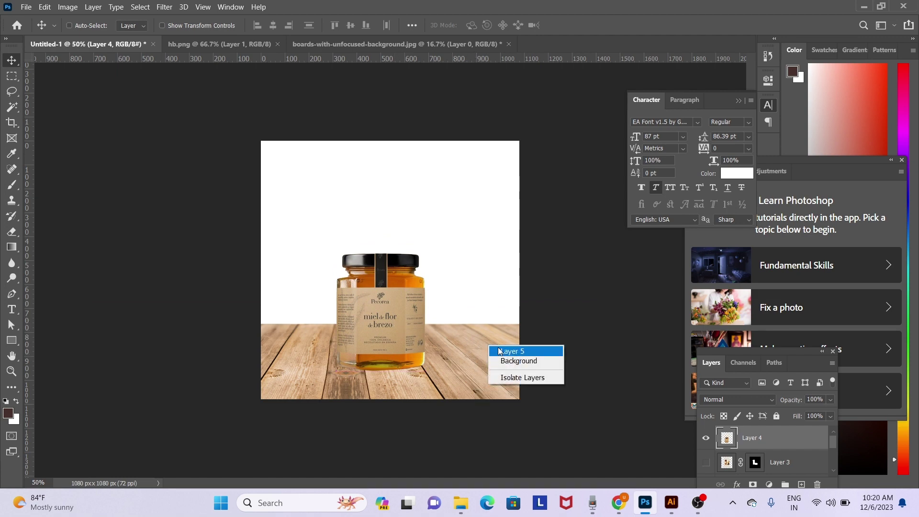
{"action": "left_click", "coordinate": [498, 352]}
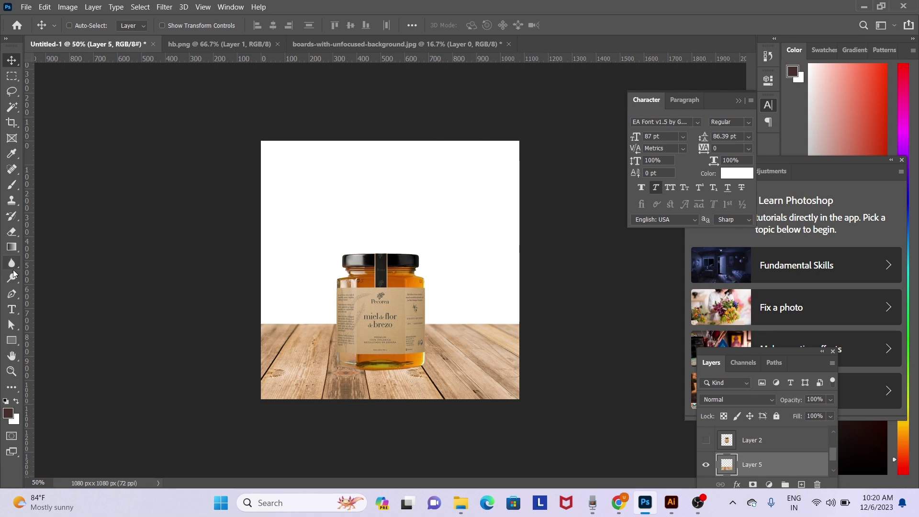
- Soften parts of the wooden tabletop with a smaller Blur brush
{"action": "left_click", "coordinate": [15, 264]}
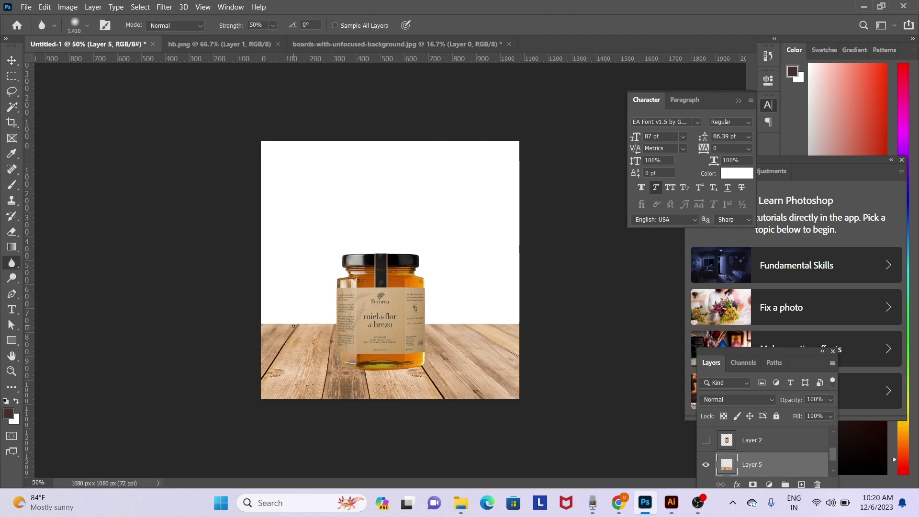
{"action": "key", "text": "bracketleft"}
{"action": "key", "text": "bracketleft"}
{"action": "key", "text": "bracketleft"}
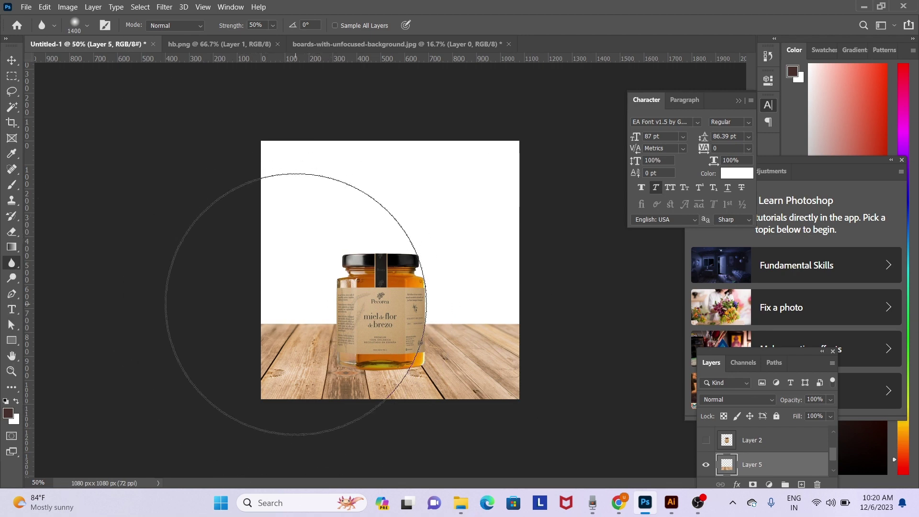
{"action": "key", "text": "bracketleft"}
{"action": "key", "text": "bracketleft"}
{"action": "key", "text": "bracketleft"}
{"action": "key", "text": "bracketleft"}
{"action": "key", "text": "bracketleft"}
{"action": "key", "text": "bracketleft"}
{"action": "key", "text": "bracketleft"}
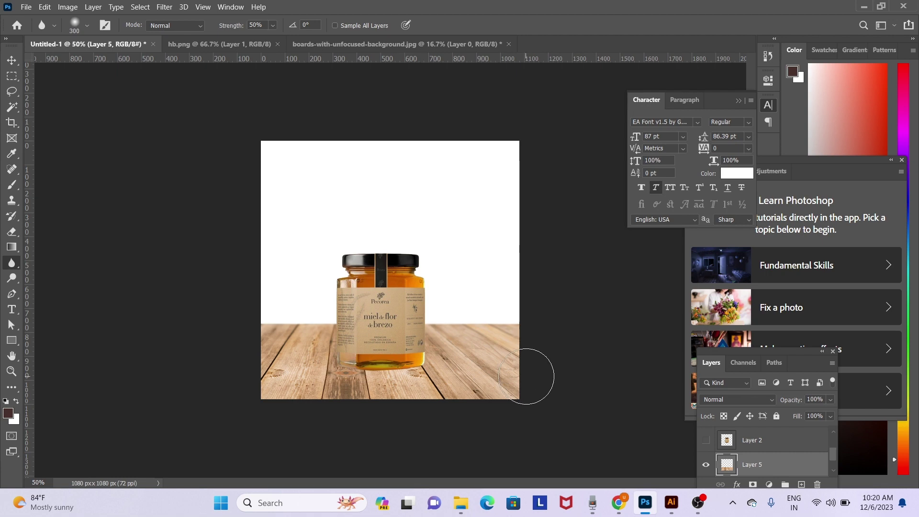
{"action": "key", "text": "v"}
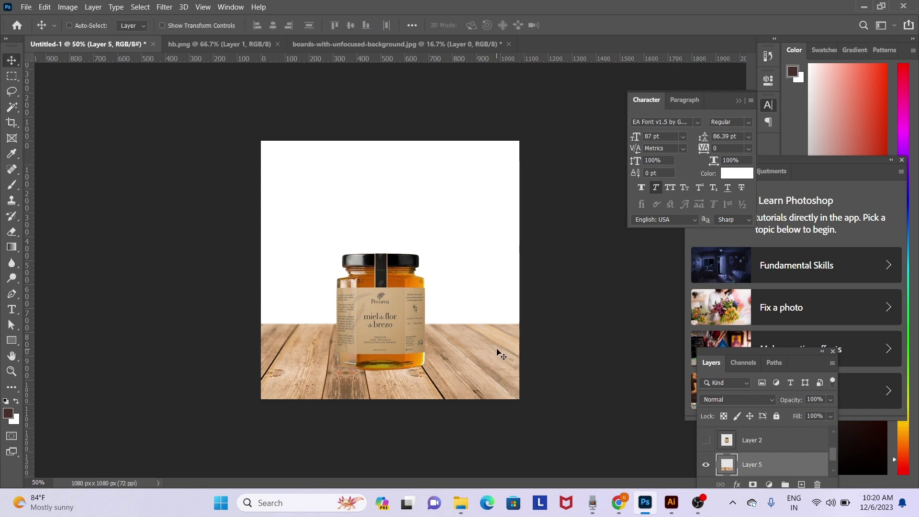
{"action": "key", "text": "ctrl+o"}
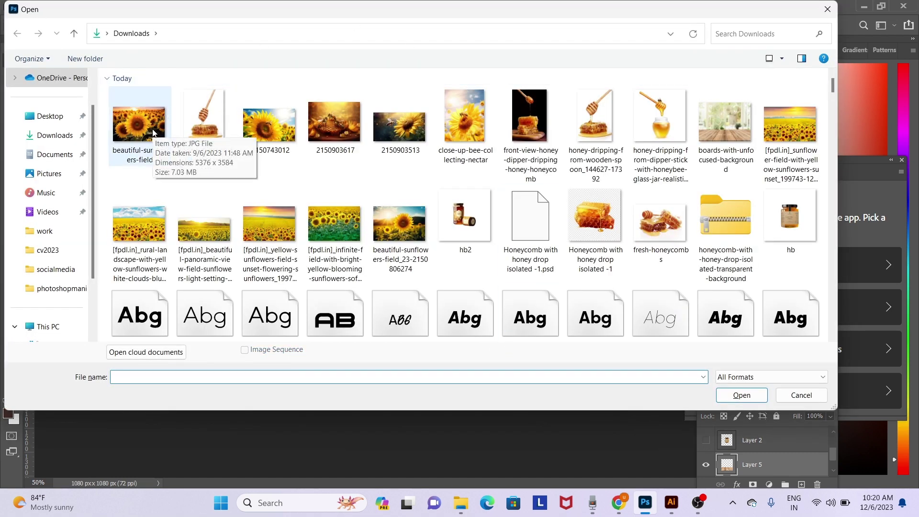
- Open the sunflower field photo, unlock and select it, and paste it into the composite
{"action": "double_click", "coordinate": [405, 232]}
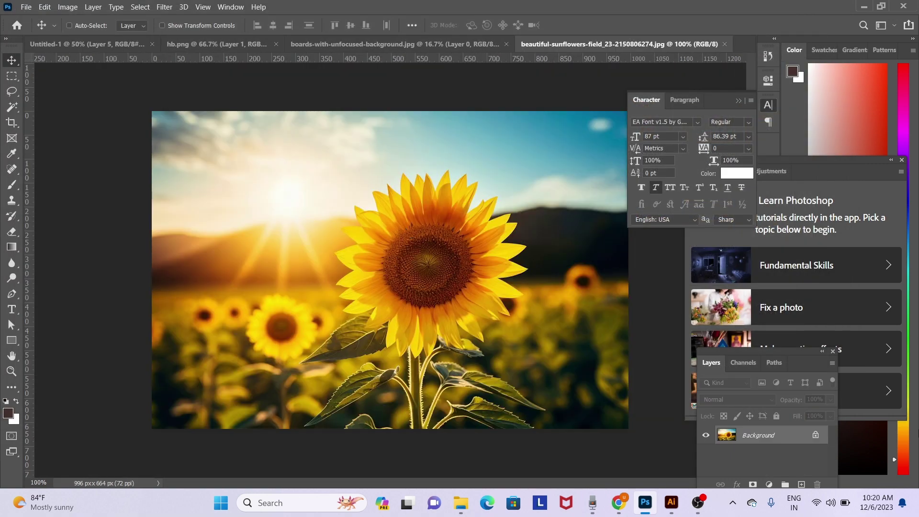
{"action": "left_click", "coordinate": [816, 436]}
{"action": "key", "text": "ctrl+a"}
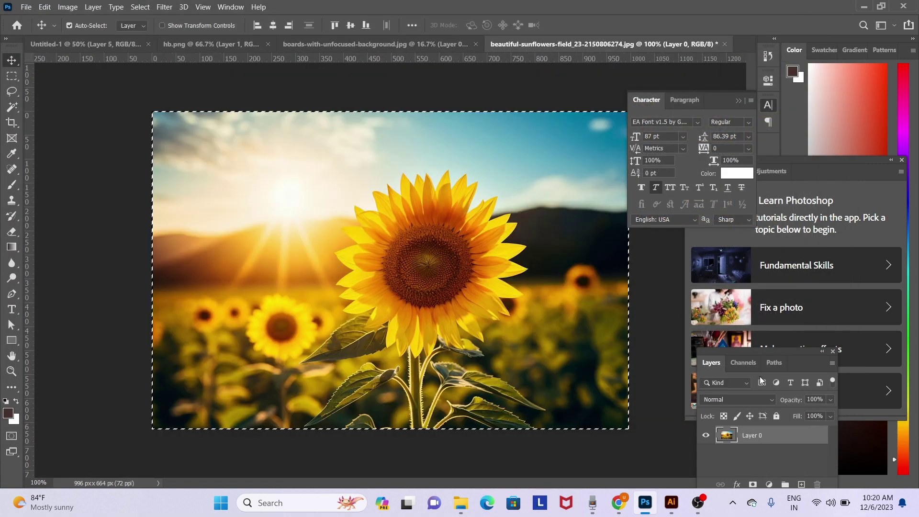
{"action": "left_click", "coordinate": [54, 46]}
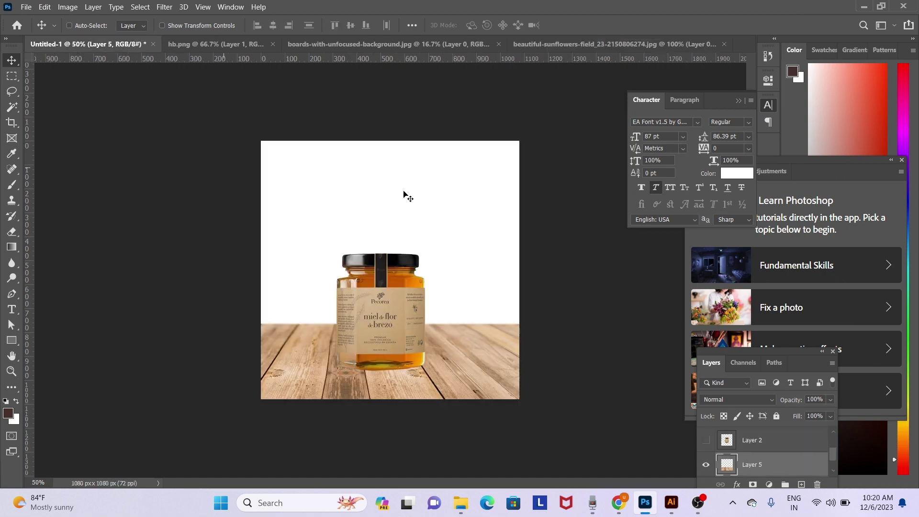
{"action": "key", "text": "ctrl+v"}
- Enlarge the sunflower layer to about 116%, reposition it, then delete Layer 6
{"action": "mouse_move", "coordinate": [503, 309]}
{"action": "left_mouse_down"}
{"action": "mouse_move", "coordinate": [462, 278]}
{"action": "mouse_move", "coordinate": [469, 280]}
{"action": "left_mouse_up"}
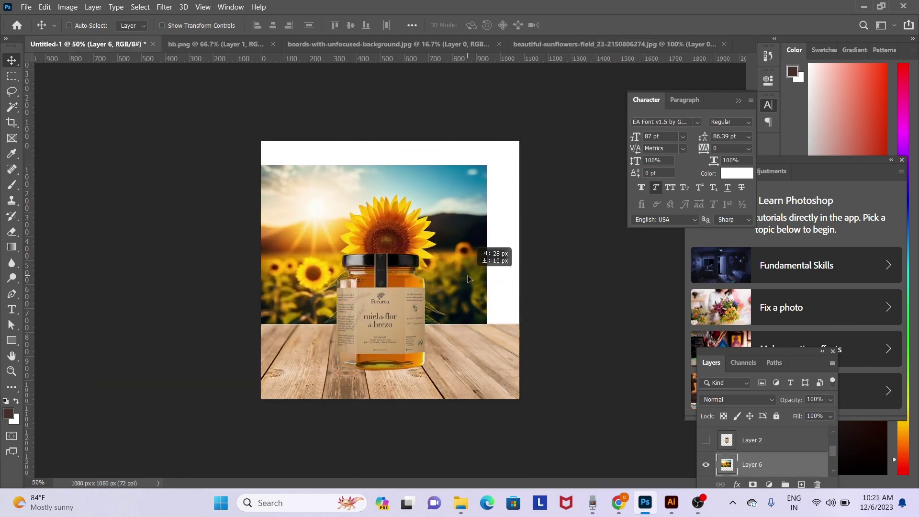
{"action": "key", "text": "ctrl+t"}
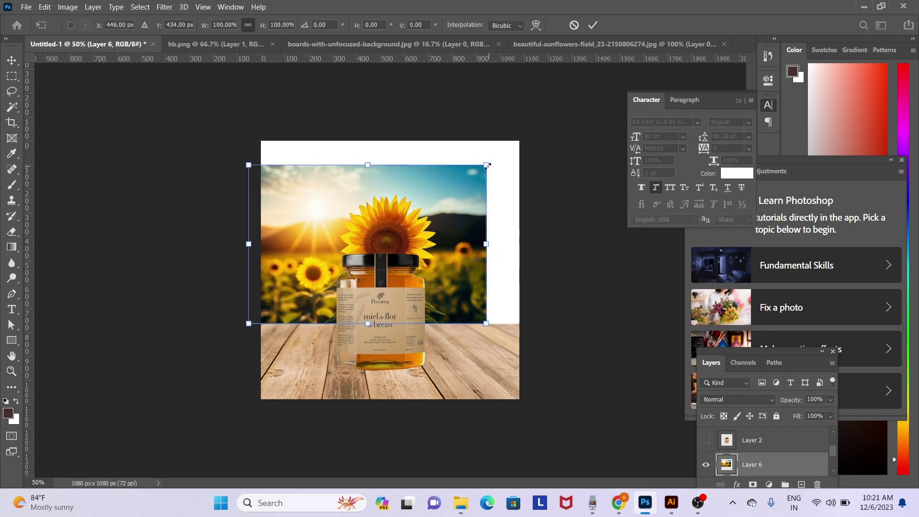
{"action": "left_click_drag", "start_coordinate": [486, 166], "coordinate": [532, 150]}
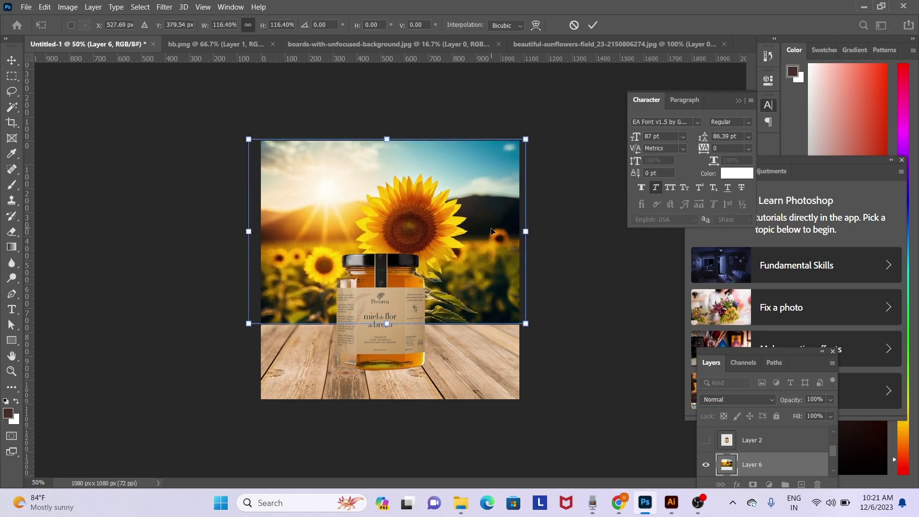
{"action": "key", "text": "Return"}
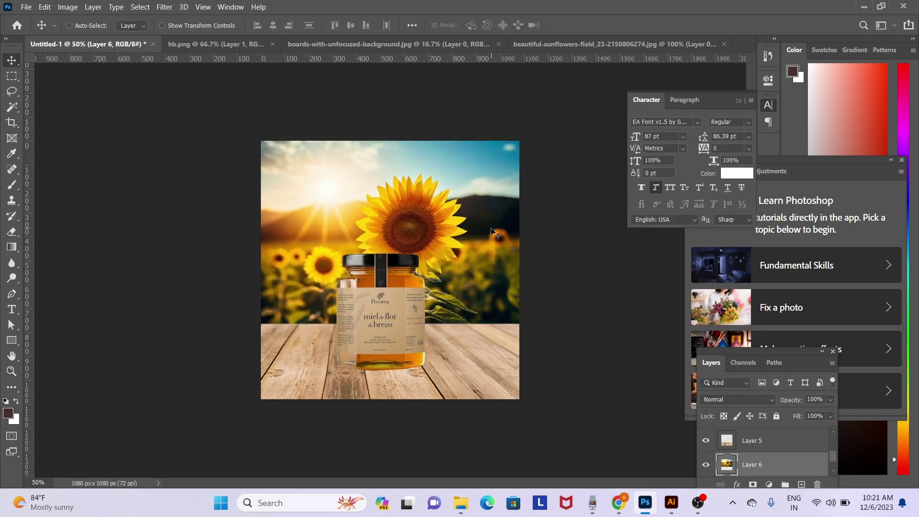
{"action": "left_click_drag", "start_coordinate": [487, 282], "coordinate": [516, 276]}
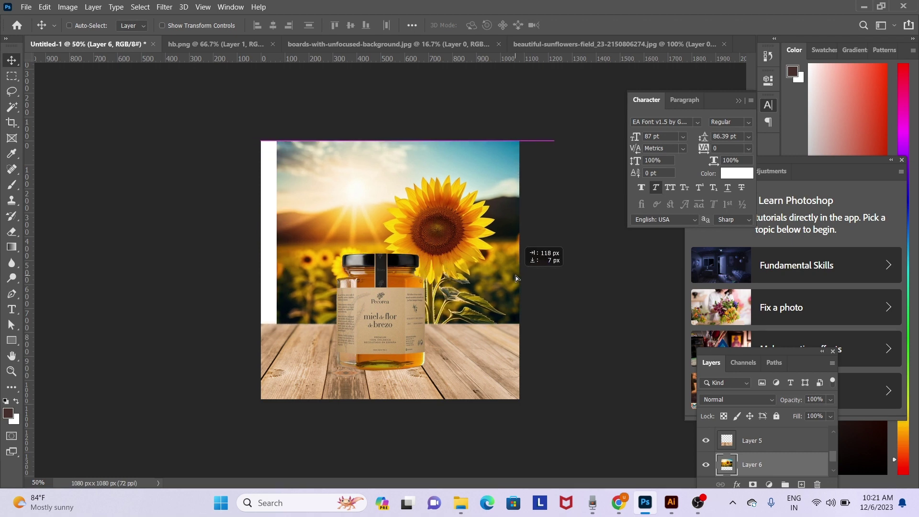
{"action": "key", "text": "Delete"}
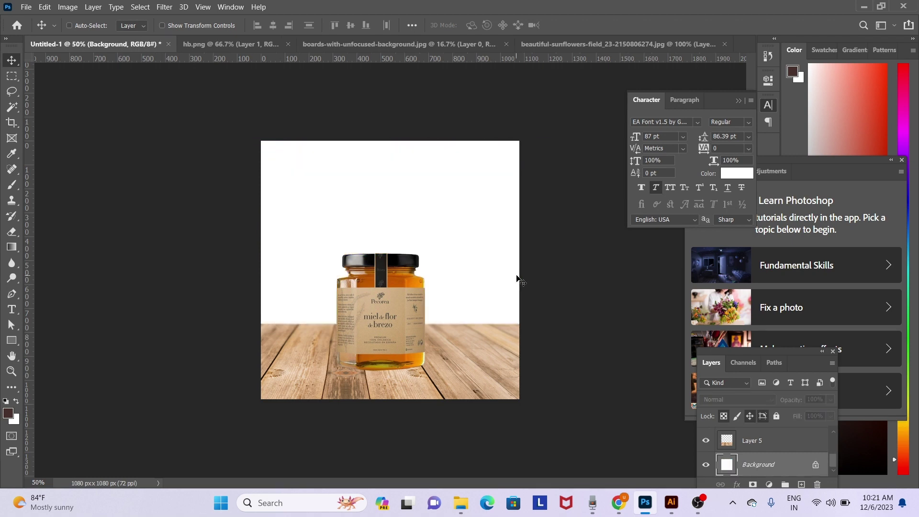
- Open close-up-bee-collecting-nectar, unlock its Background as Layer 0, and select all
{"action": "key", "text": "ctrl+o"}
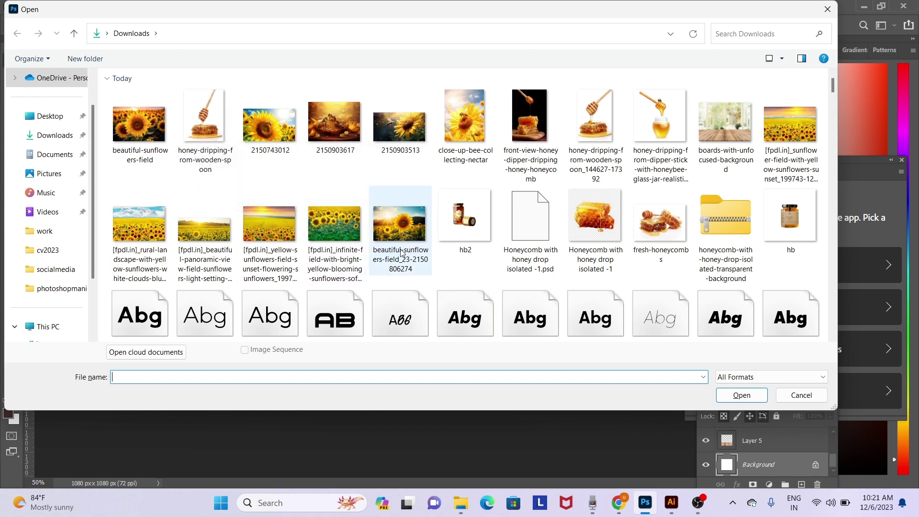
{"action": "double_click", "coordinate": [467, 118]}
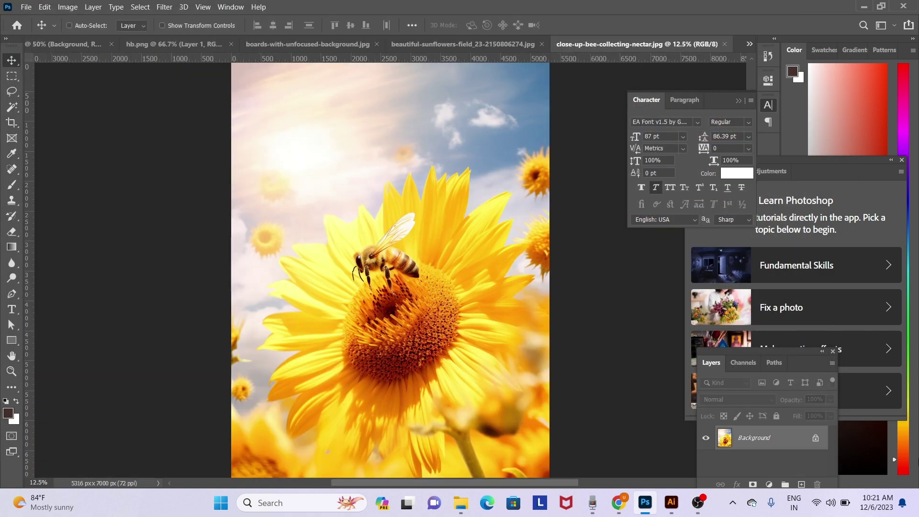
{"action": "left_click", "coordinate": [815, 438]}
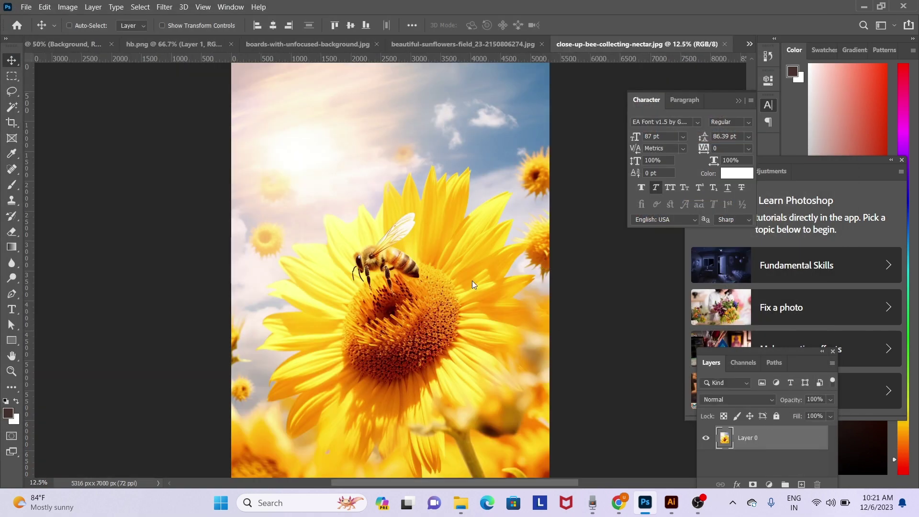
{"action": "key", "text": "ctrl+a"}
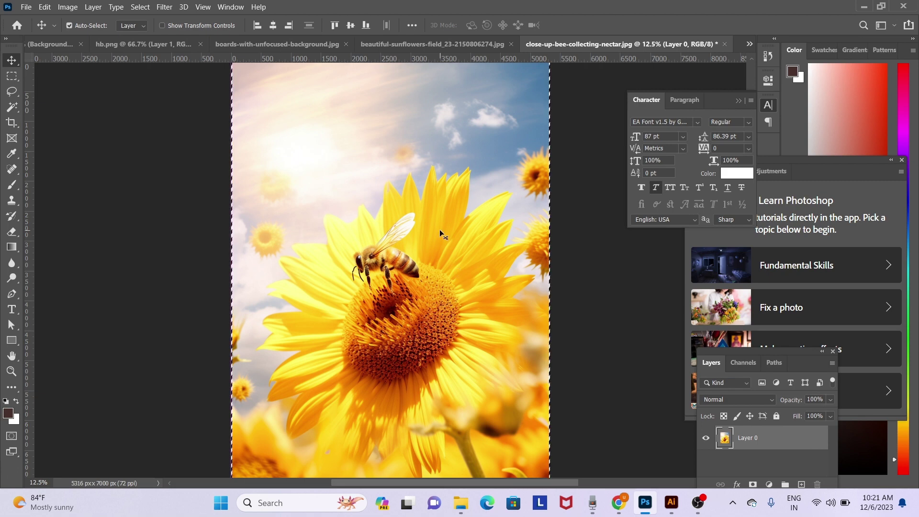
- Close hb.png and paste the bee photo into Untitled-1 behind the jar
{"action": "left_click", "coordinate": [202, 43]}
{"action": "left_click", "coordinate": [88, 44]}
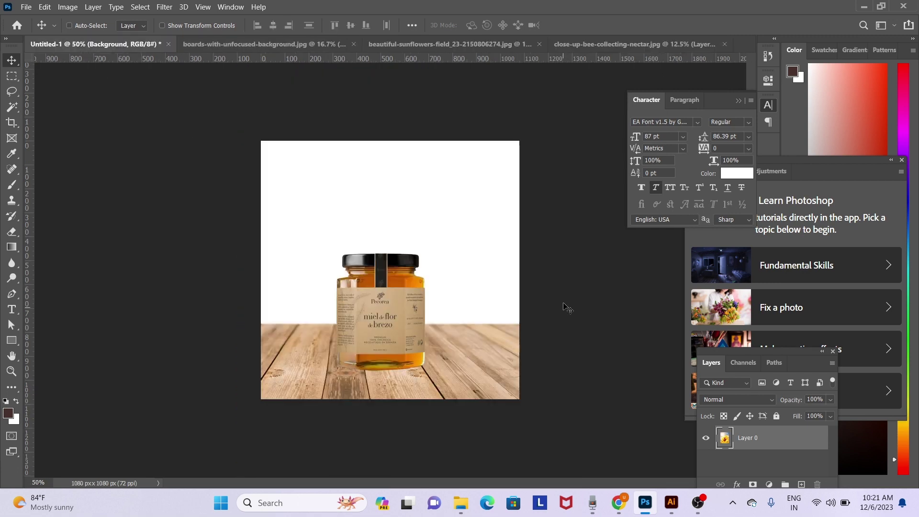
{"action": "key", "text": "ctrl+v"}
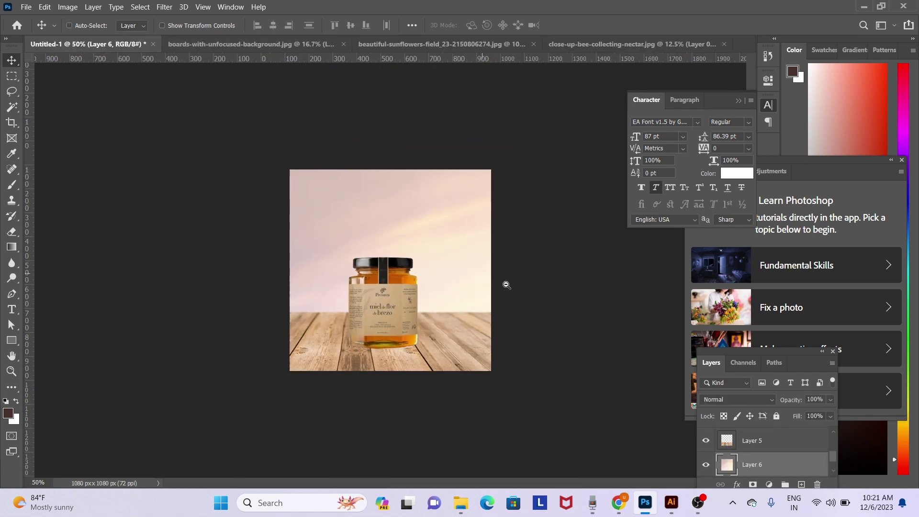
{"action": "key", "text": "ctrl+minus"}
{"action": "mouse_move", "coordinate": [484, 299]}
{"action": "left_mouse_down"}
{"action": "mouse_move", "coordinate": [368, 256]}
{"action": "mouse_move", "coordinate": [160, 260]}
{"action": "mouse_move", "coordinate": [468, 240]}
{"action": "mouse_move", "coordinate": [490, 307]}
{"action": "mouse_move", "coordinate": [476, 290]}
{"action": "left_mouse_up"}
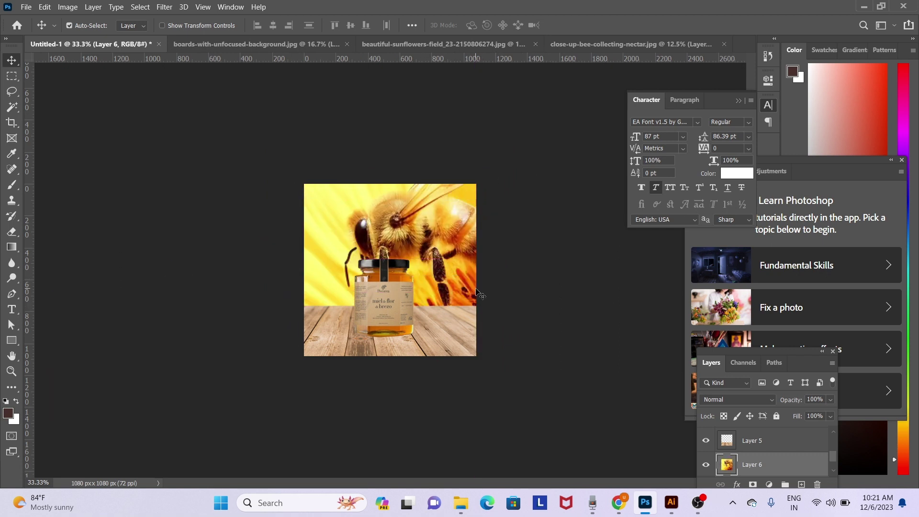
- Scale the bee layer down to about 38% and move it toward the canvas
{"action": "key", "text": "ctrl+t"}
{"action": "key", "text": "ctrl+minus"}
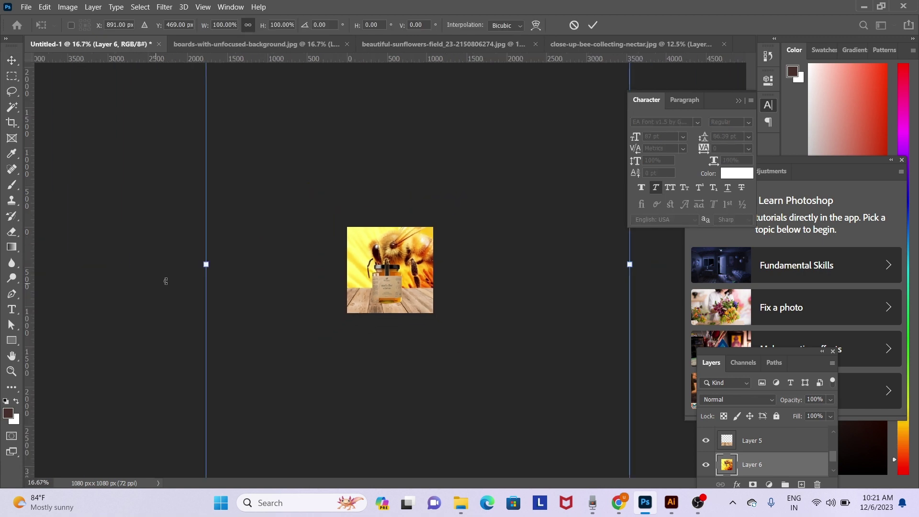
{"action": "left_click_drag", "start_coordinate": [205, 265], "coordinate": [470, 264]}
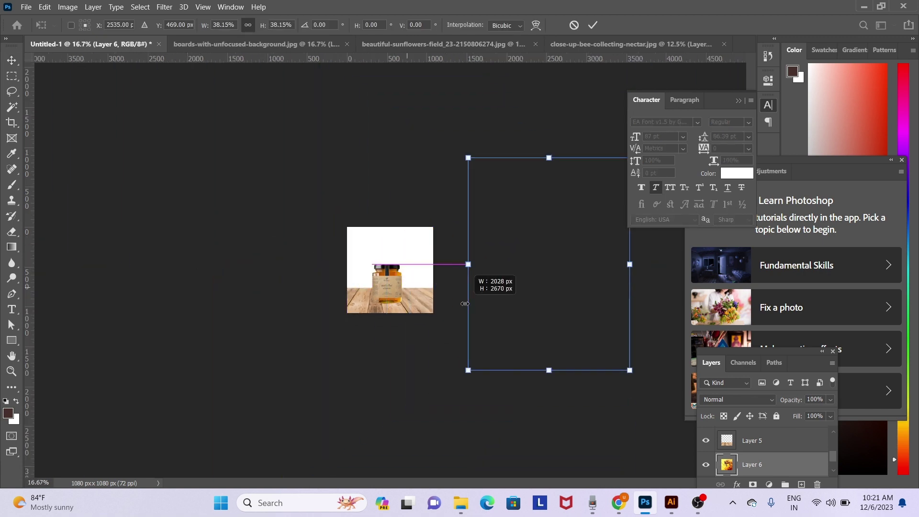
{"action": "left_click_drag", "start_coordinate": [573, 298], "coordinate": [413, 323]}
- Shrink the bee photo to 17.26%, fit it upper right behind the jar, and commit
{"action": "key", "text": "ctrl+plus"}
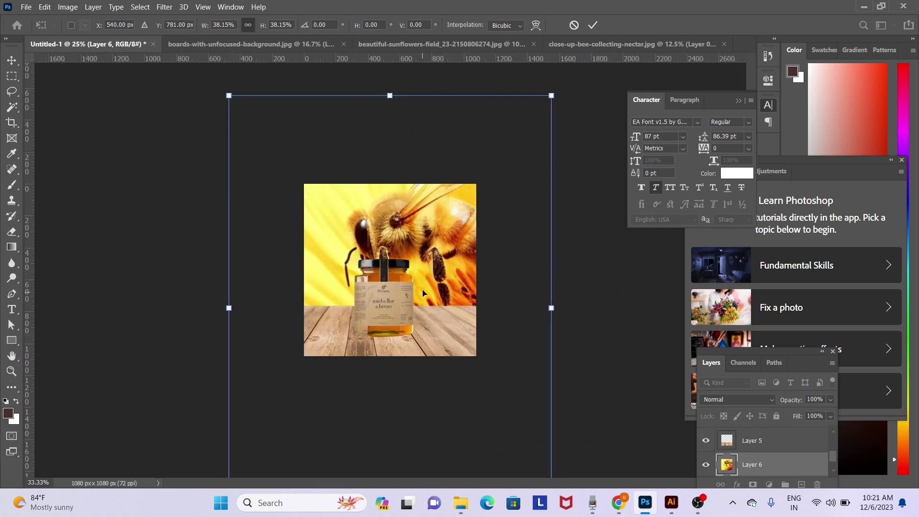
{"action": "left_click_drag", "start_coordinate": [424, 283], "coordinate": [526, 227]}
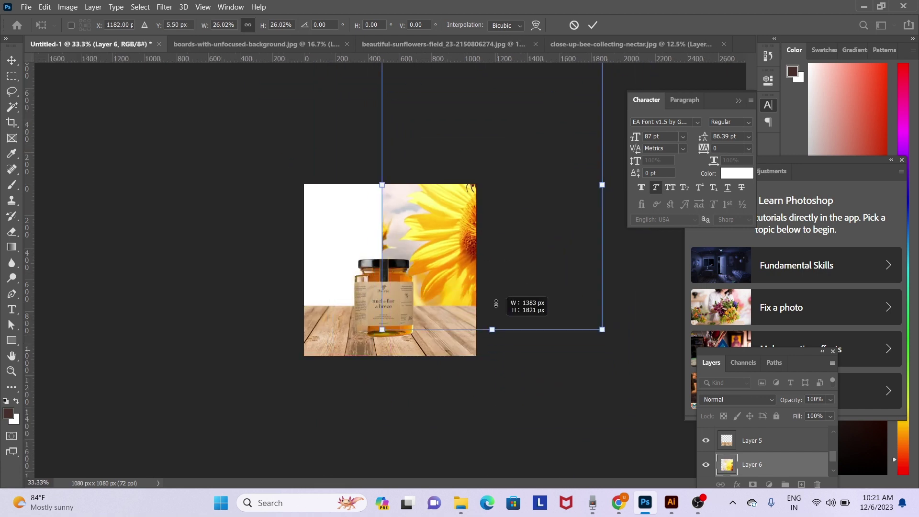
{"action": "mouse_move", "coordinate": [496, 465]}
{"action": "left_mouse_down"}
{"action": "mouse_move", "coordinate": [481, 327]}
{"action": "mouse_move", "coordinate": [461, 320]}
{"action": "left_mouse_up"}
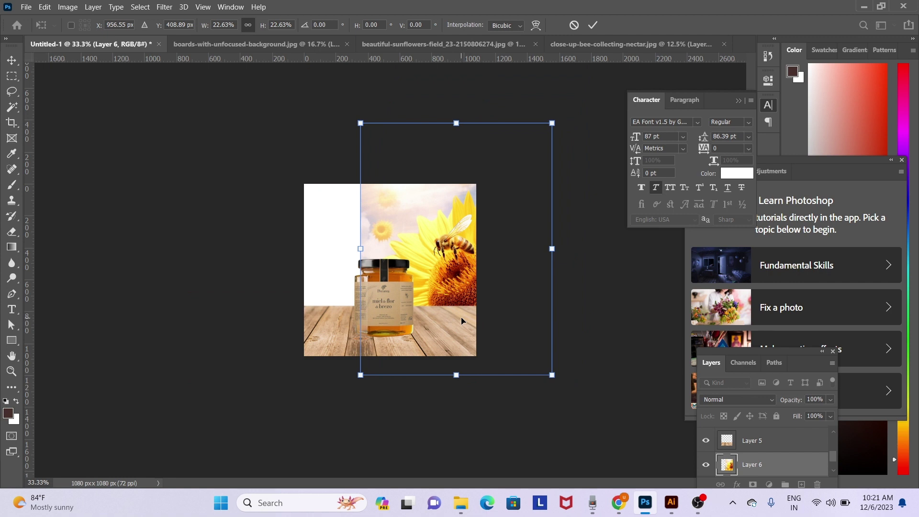
{"action": "left_click_drag", "start_coordinate": [553, 378], "coordinate": [507, 316]}
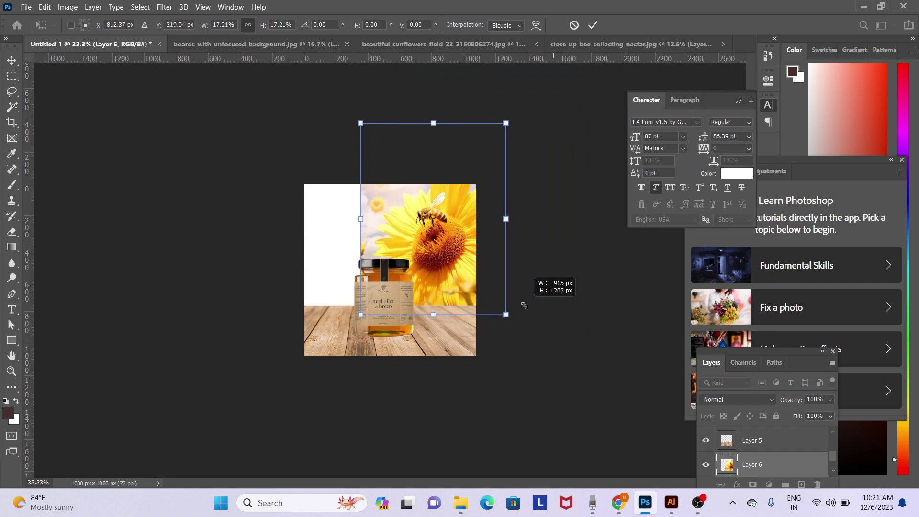
{"action": "left_click_drag", "start_coordinate": [459, 264], "coordinate": [464, 272]}
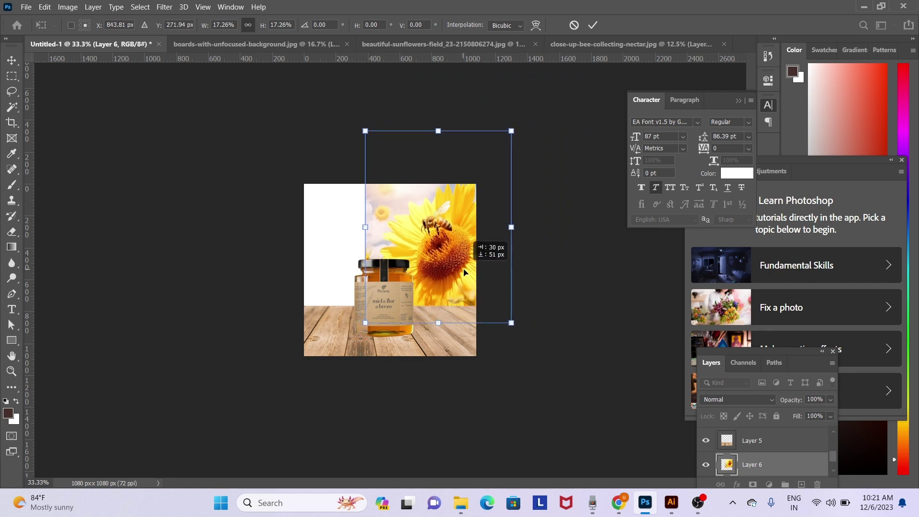
{"action": "left_click_drag", "start_coordinate": [463, 271], "coordinate": [464, 276]}
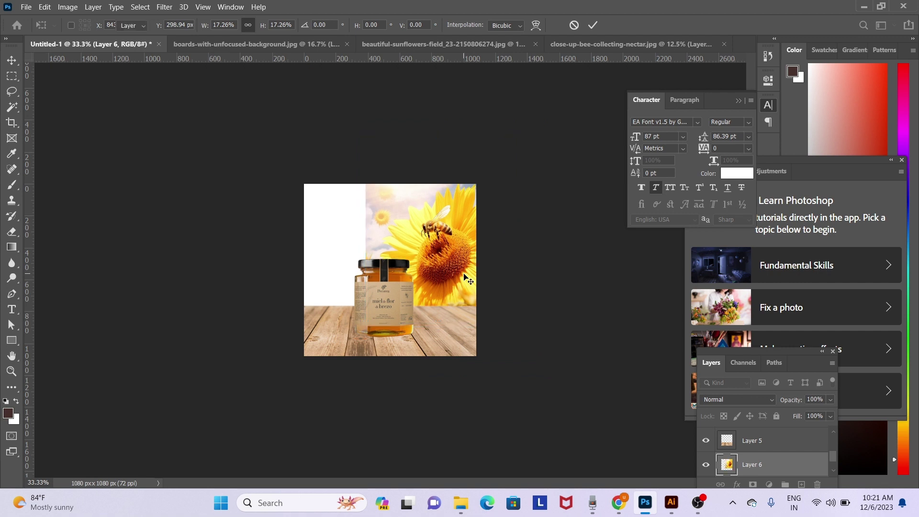
{"action": "key", "text": "Return"}
{"action": "left_click", "coordinate": [419, 319], "text": "ctrl"}
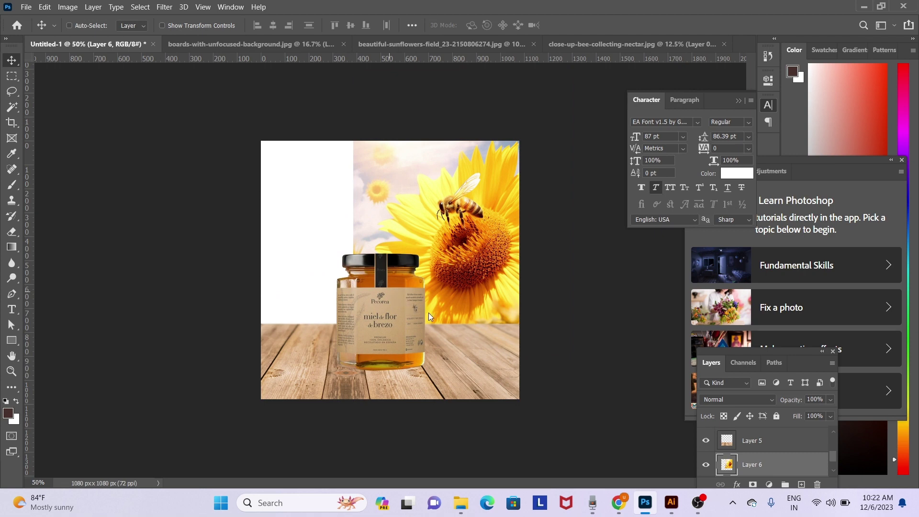
- Enlarge the honey jar layer to about 117% and raise it slightly
{"action": "right_click", "coordinate": [396, 293]}
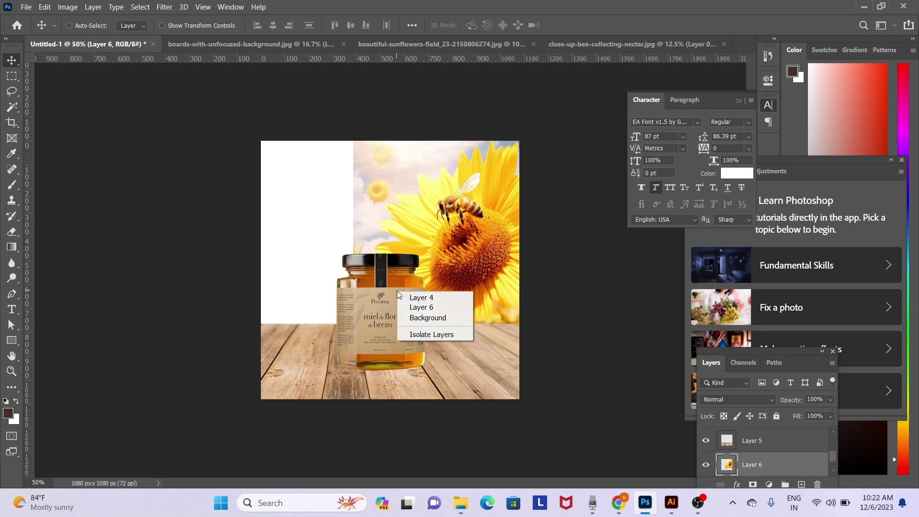
{"action": "left_click", "coordinate": [421, 300]}
{"action": "key", "text": "ctrl+t"}
{"action": "left_click_drag", "start_coordinate": [383, 255], "coordinate": [396, 235]}
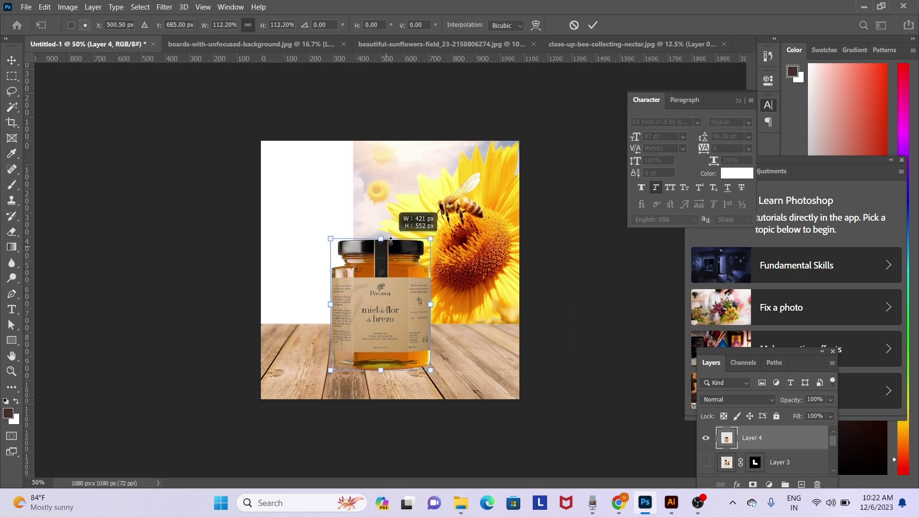
{"action": "left_click_drag", "start_coordinate": [376, 296], "coordinate": [375, 282]}
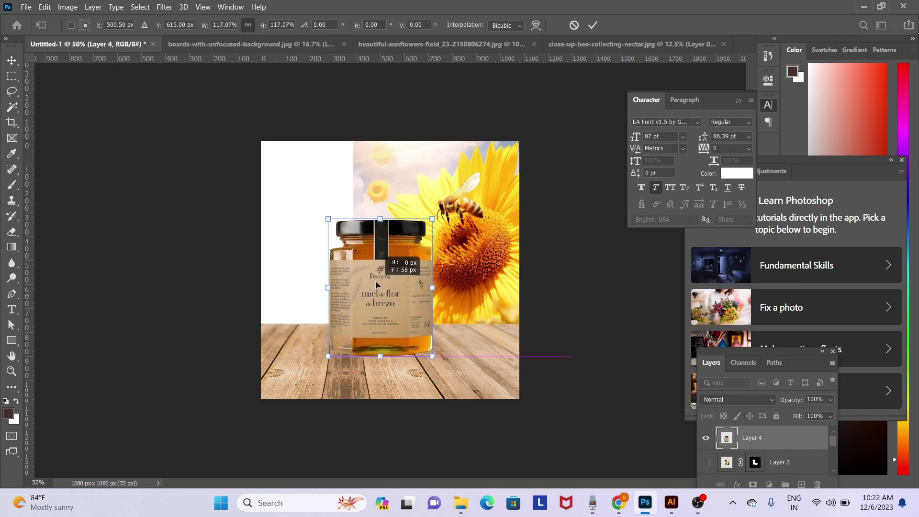
{"action": "key", "text": "Return"}
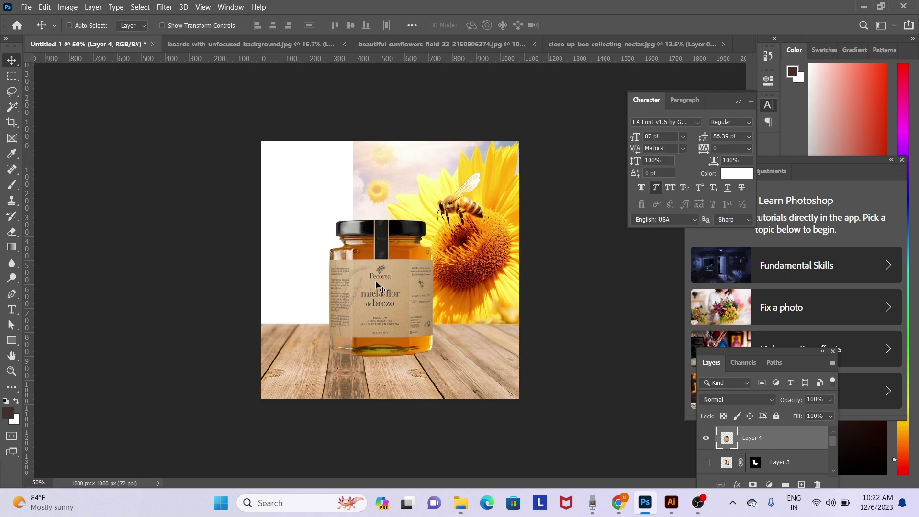
- Make the bee photo layer (Layer 6) active and bring up the Open dialog
{"action": "right_click", "coordinate": [317, 287]}
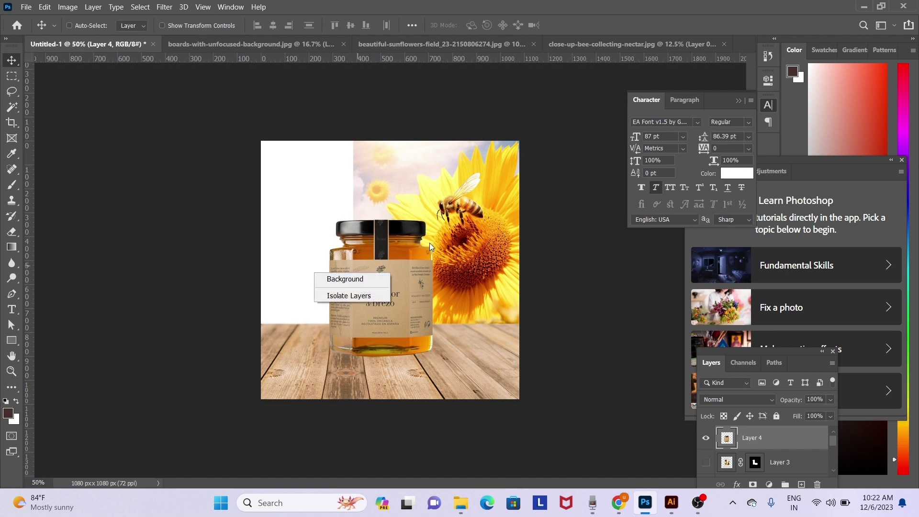
{"action": "right_click", "coordinate": [480, 202]}
{"action": "left_click", "coordinate": [497, 209]}
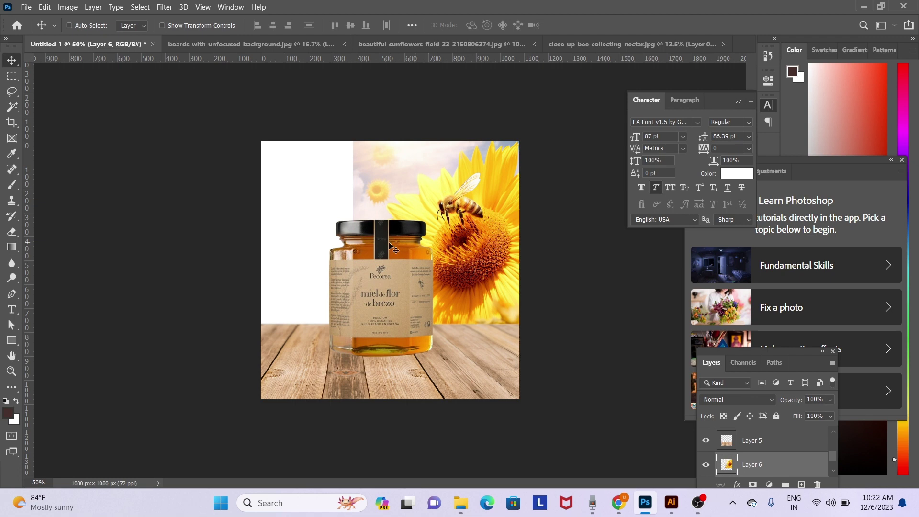
{"action": "key", "text": "ctrl+o"}
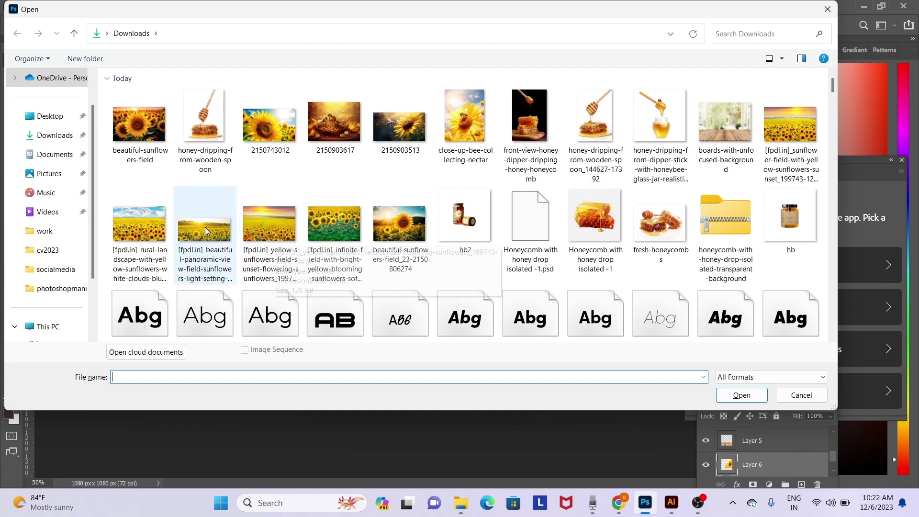
- Open the rural sunflower landscape photo, unlock its background layer and select the whole image
{"action": "double_click", "coordinate": [156, 227]}
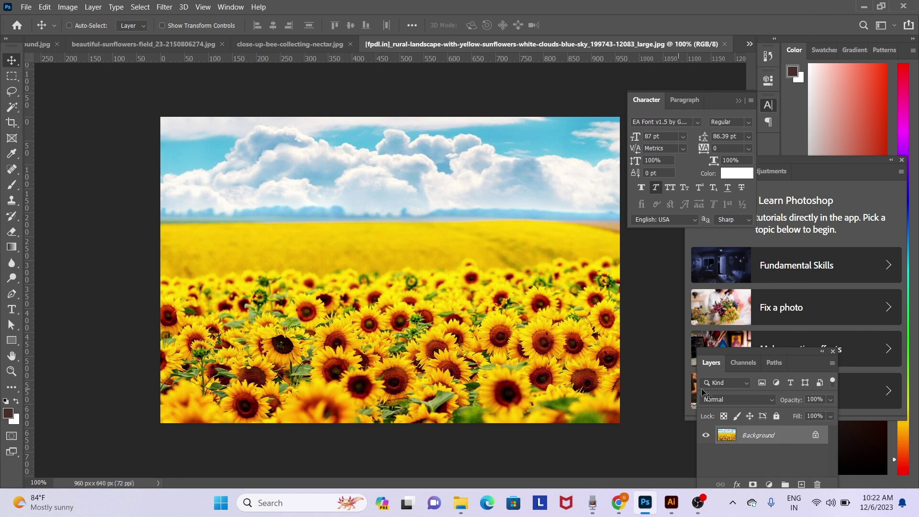
{"action": "left_click", "coordinate": [816, 438]}
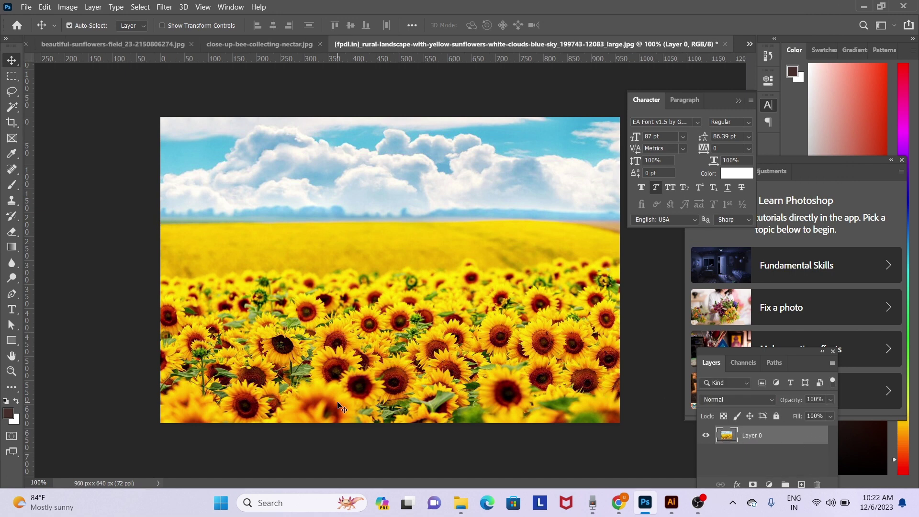
{"action": "key", "text": "ctrl+a"}
- Close the beautiful sunflowers field document without saving
{"action": "left_click", "coordinate": [70, 26]}
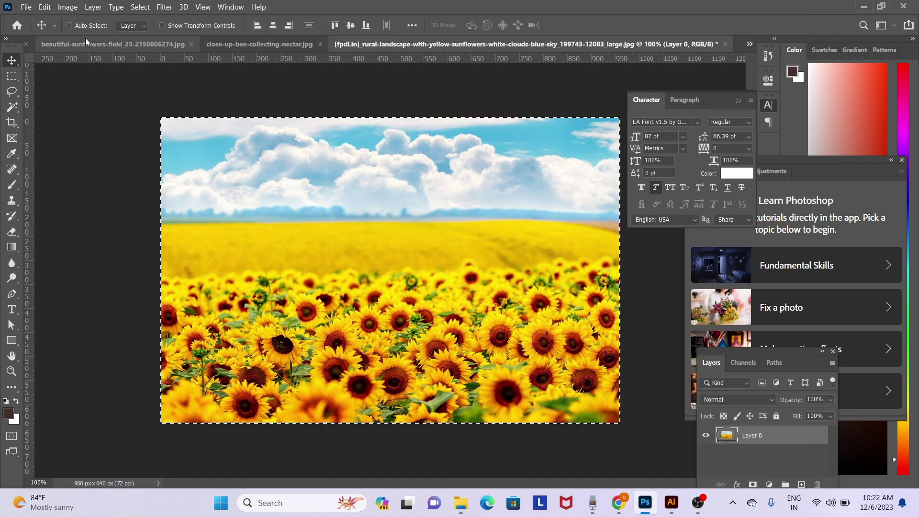
{"action": "left_click", "coordinate": [85, 38]}
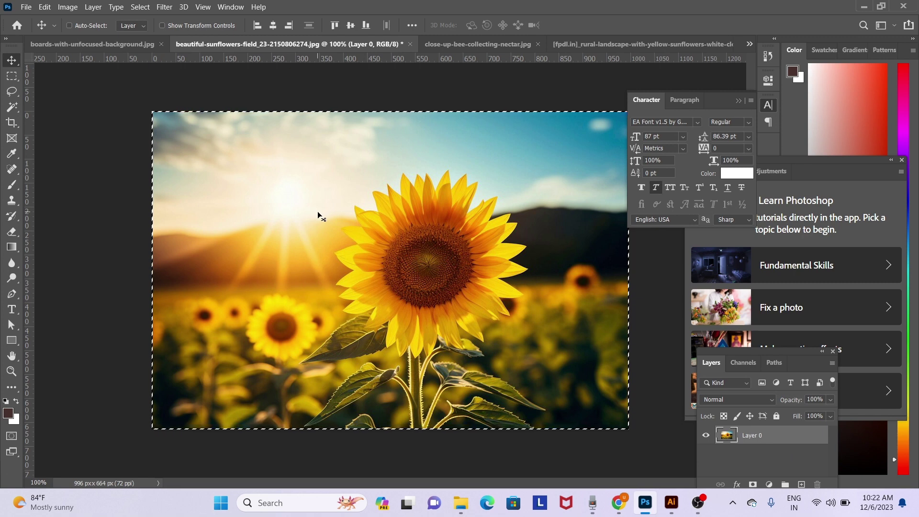
{"action": "key", "text": "ctrl+w"}
{"action": "left_click", "coordinate": [477, 196]}
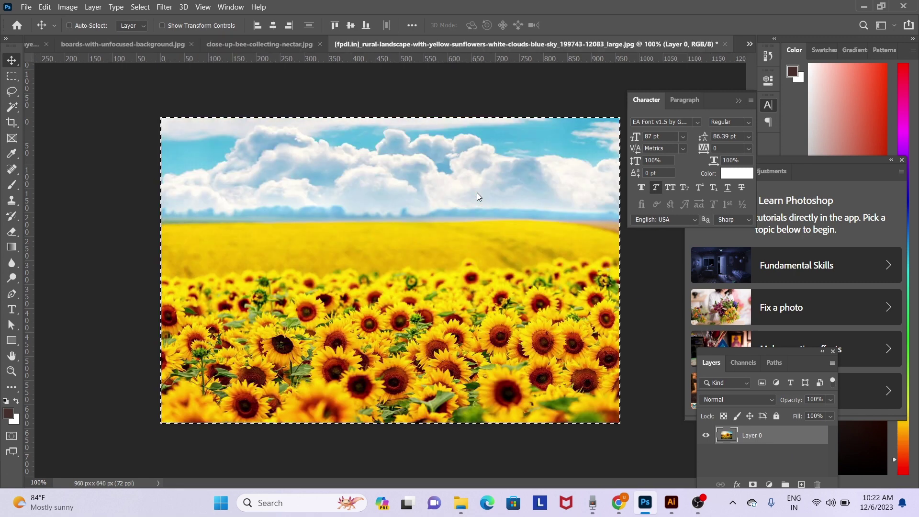
- Close the wooden boards photo without saving and return to the composite document
{"action": "left_click", "coordinate": [101, 43]}
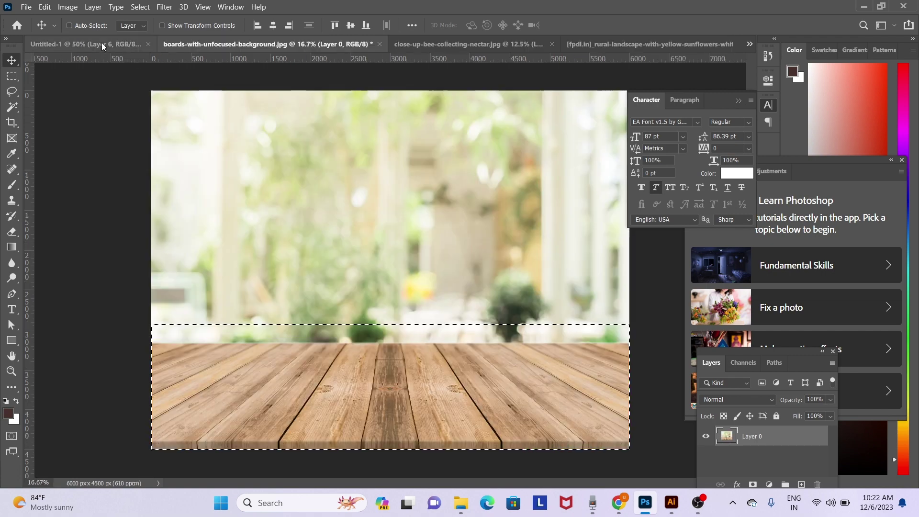
{"action": "key", "text": "ctrl+w"}
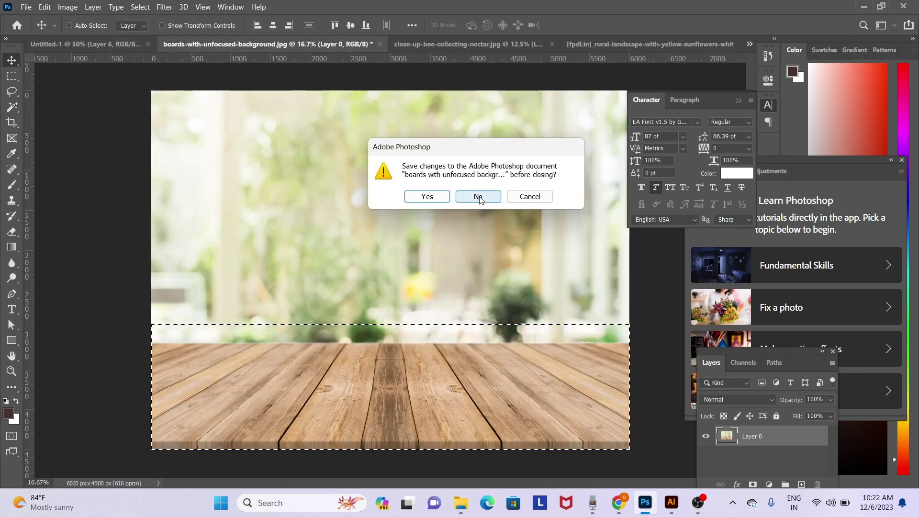
{"action": "left_click", "coordinate": [477, 196]}
{"action": "left_click", "coordinate": [94, 46]}
- Paste the sunflower field behind the jar on the left and enlarge it to about 117%
{"action": "key", "text": "ctrl+v"}
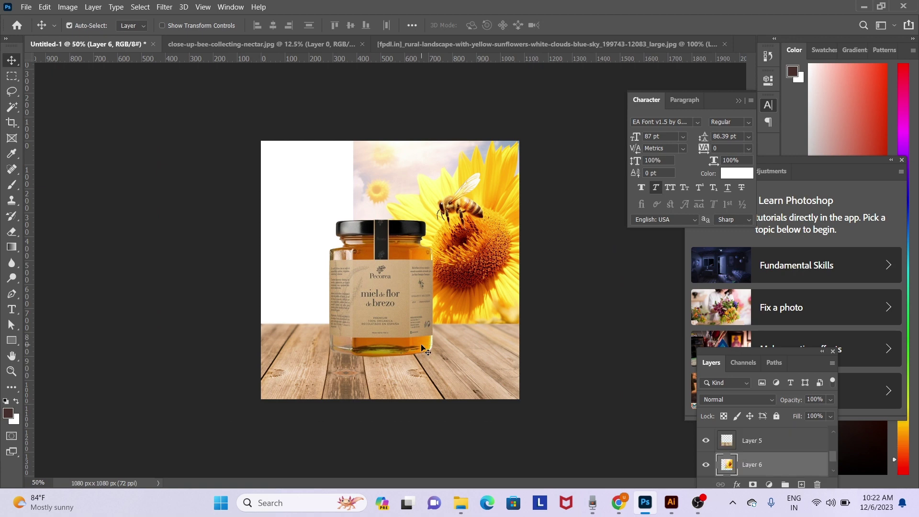
{"action": "left_click_drag", "start_coordinate": [479, 289], "coordinate": [398, 282]}
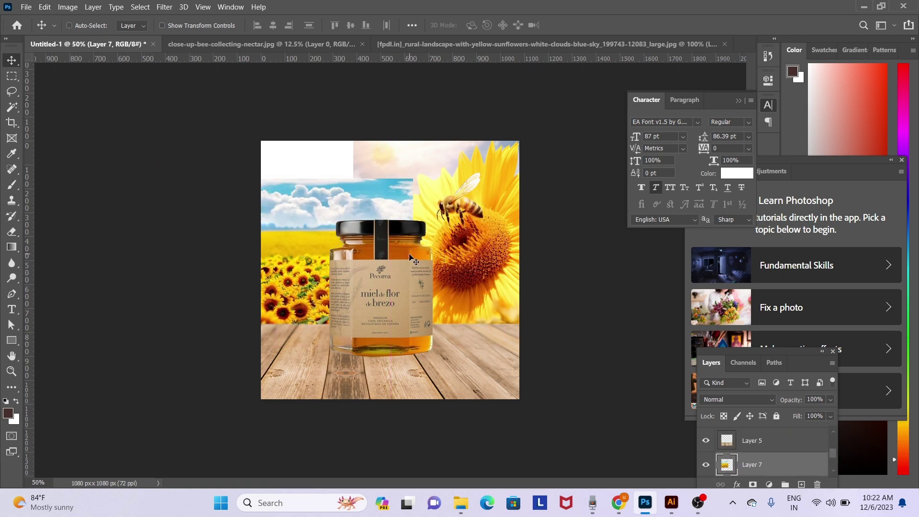
{"action": "key", "text": "ctrl+t"}
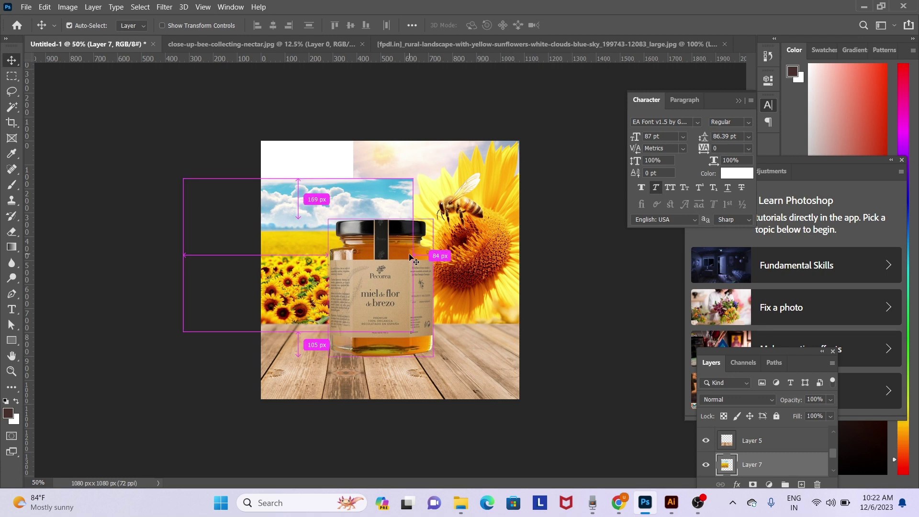
{"action": "left_click_drag", "start_coordinate": [306, 255], "coordinate": [356, 257]}
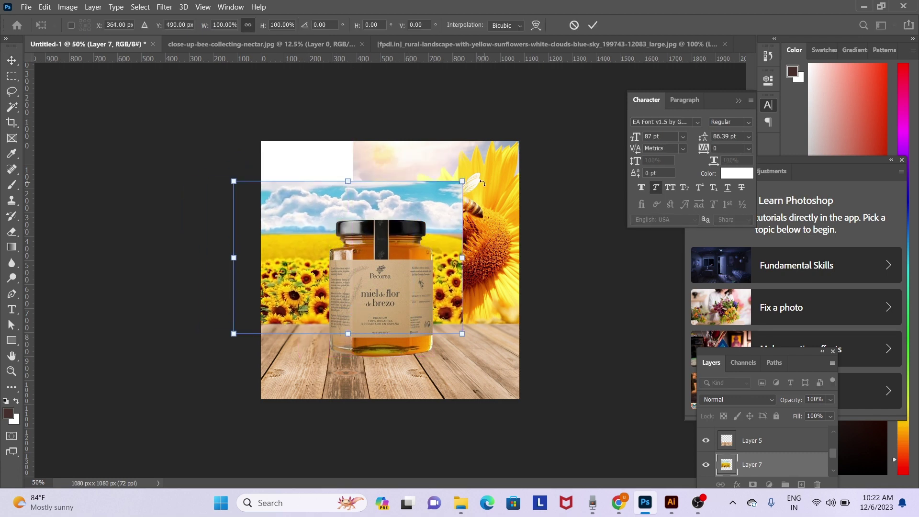
{"action": "left_click_drag", "start_coordinate": [462, 182], "coordinate": [500, 158]}
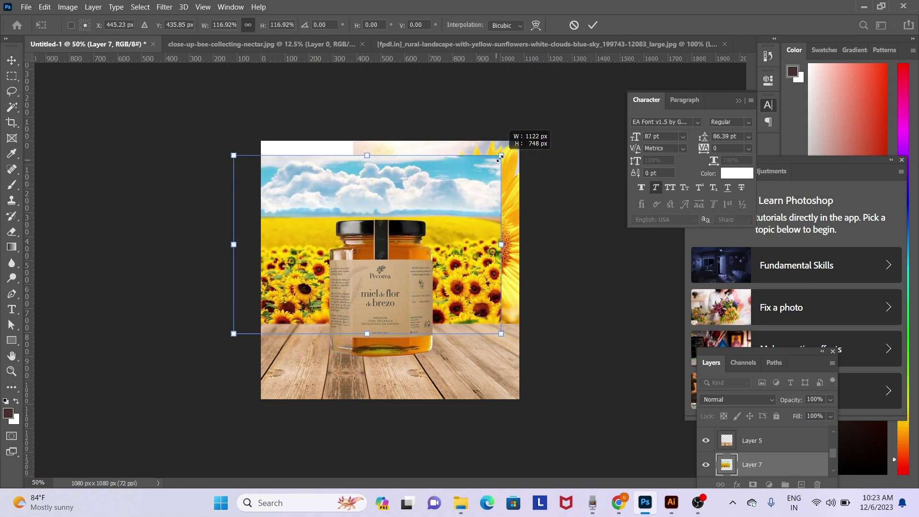
{"action": "key", "text": "Return"}
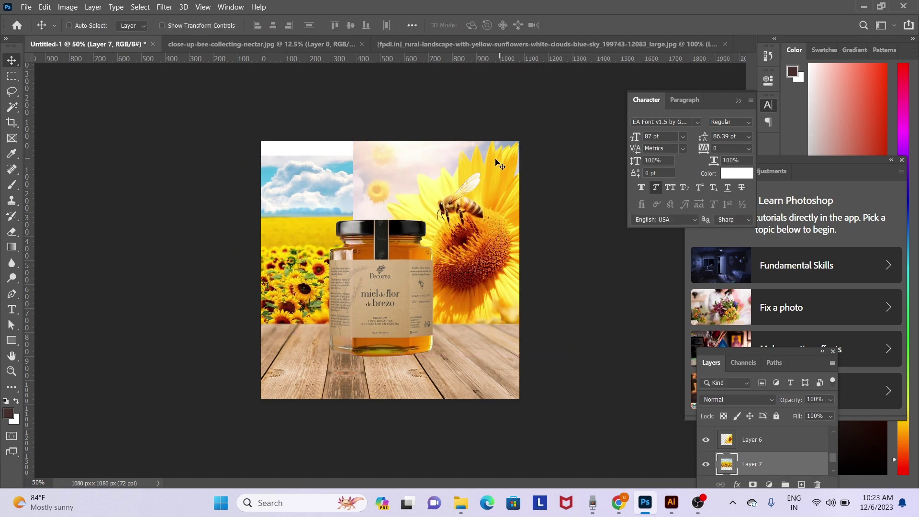
- Select the sunflower field layer and erase its blue sky and clouds at the top left
{"action": "right_click", "coordinate": [294, 210]}
{"action": "left_click", "coordinate": [317, 220]}
{"action": "key", "text": "e"}
{"action": "left_click_drag", "start_coordinate": [246, 153], "coordinate": [452, 144]}
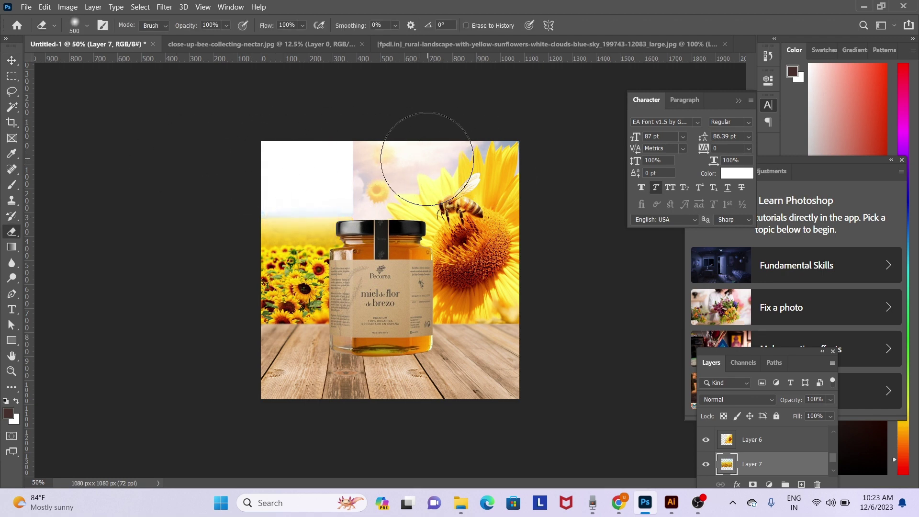
- Delete the main white sky area from the bee-and-sunflower layer using the Magic Wand
{"action": "key", "text": "b"}
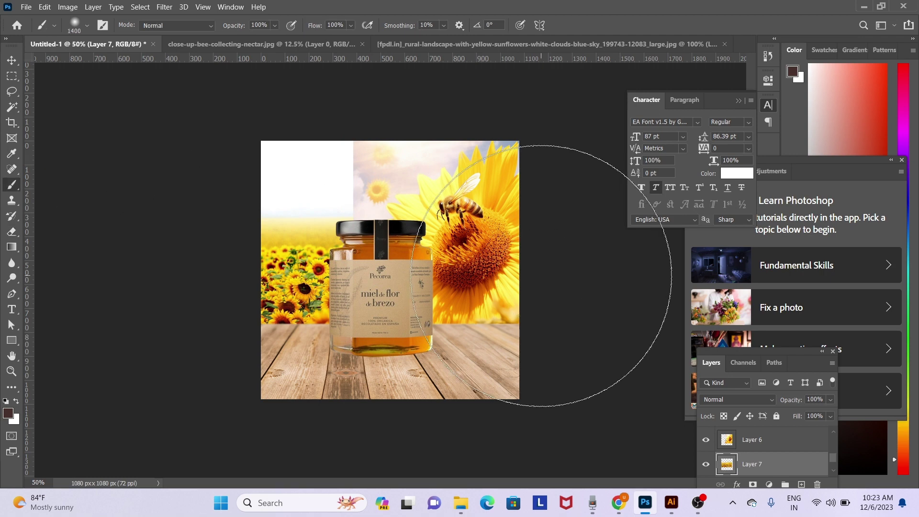
{"action": "key", "text": "v"}
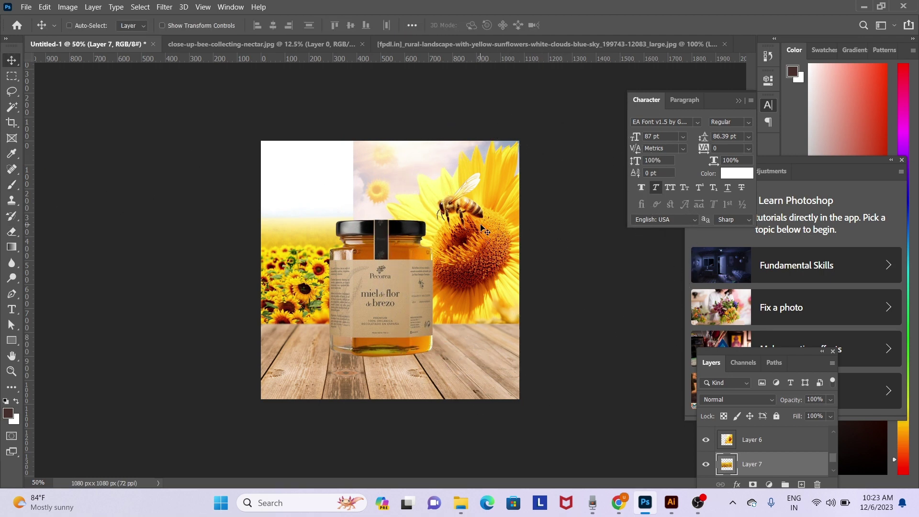
{"action": "left_click", "coordinate": [496, 233], "text": "ctrl"}
{"action": "key", "text": "w"}
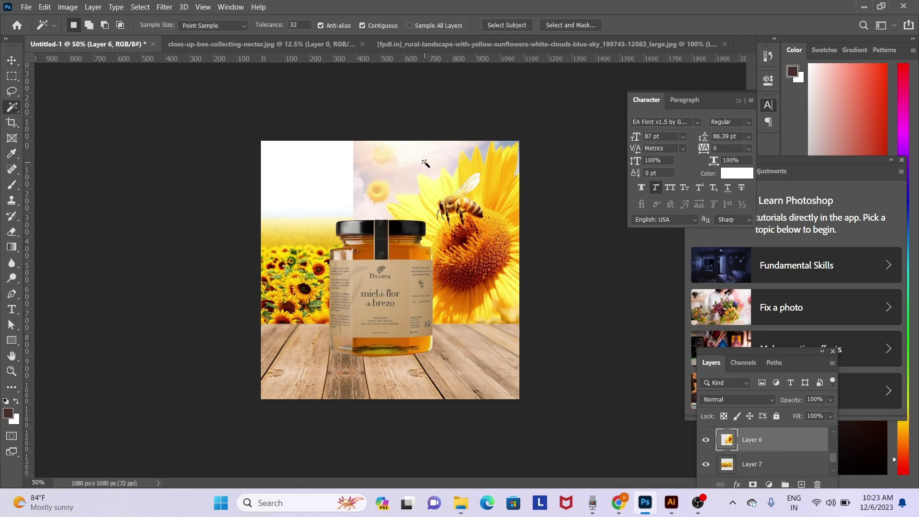
{"action": "left_click", "coordinate": [415, 161]}
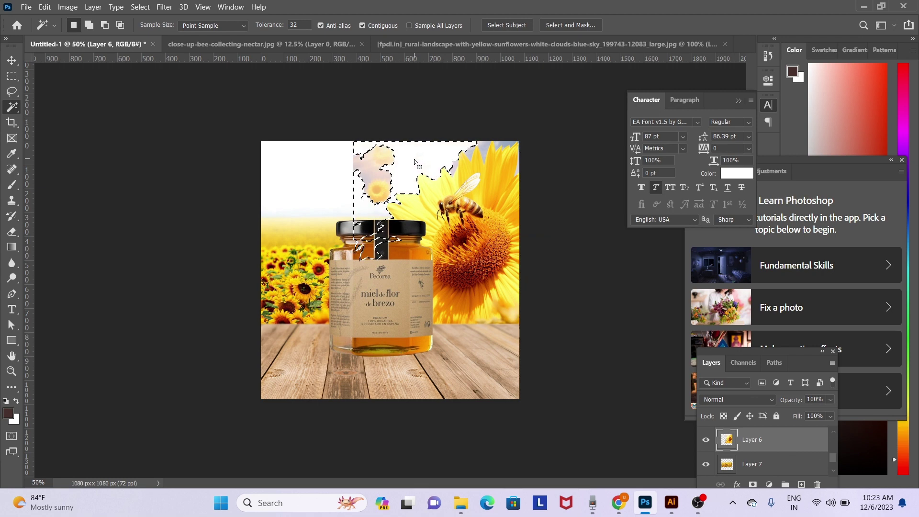
{"action": "key", "text": "Delete"}
{"action": "key", "text": "ctrl+d"}
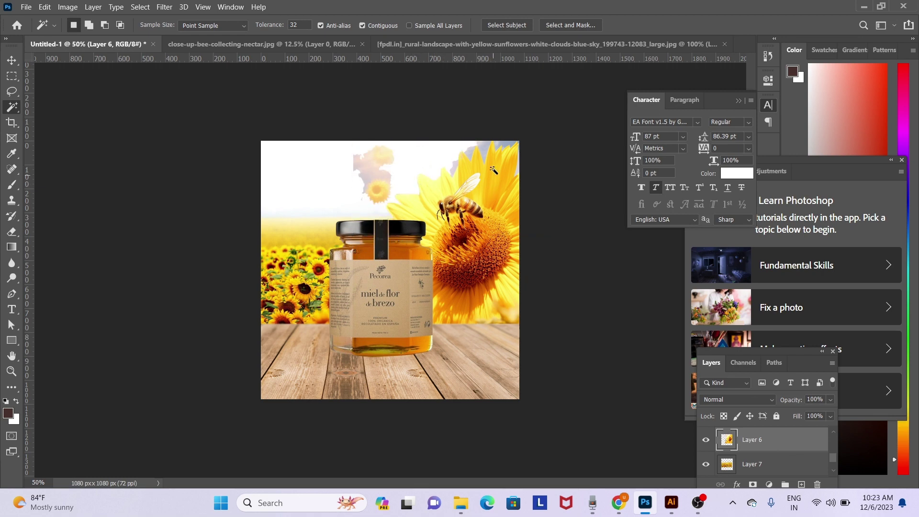
- Delete the remaining small white patches at the top right of the bee photo
{"action": "left_click", "coordinate": [484, 146]}
{"action": "key", "text": "Delete"}
{"action": "left_click", "coordinate": [503, 145]}
{"action": "key", "text": "Delete"}
{"action": "left_click", "coordinate": [470, 156]}
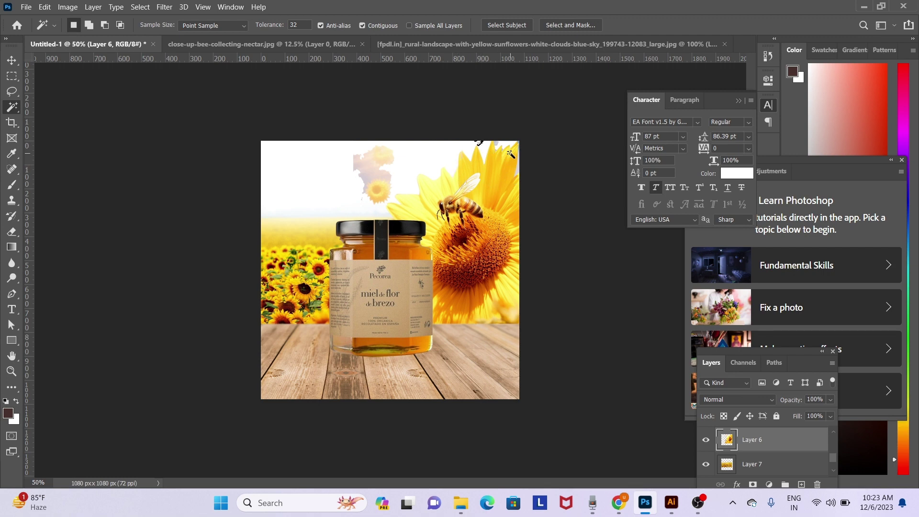
{"action": "left_click", "coordinate": [498, 144]}
{"action": "key", "text": "Delete"}
{"action": "left_click", "coordinate": [497, 143]}
- Discard the drawn Pen path and clear the leftover selection
{"action": "key", "text": "p"}
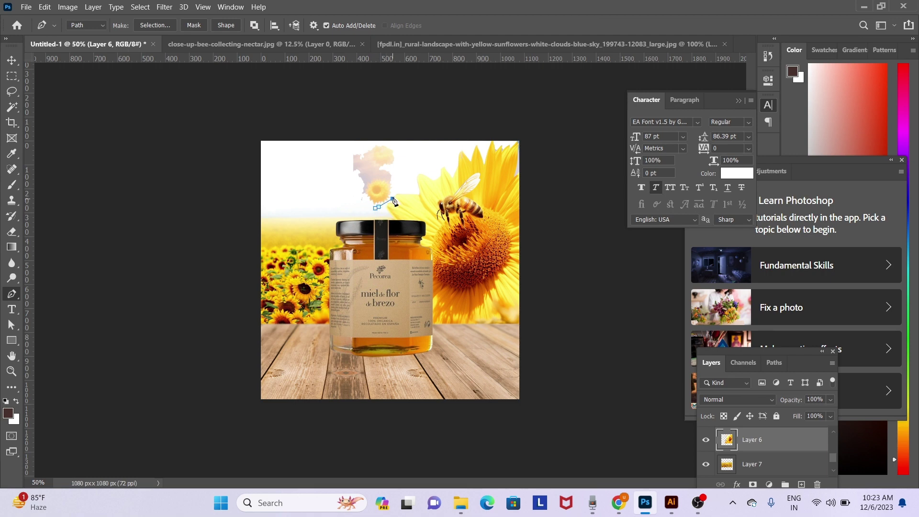
{"action": "key", "text": "Delete"}
{"action": "key", "text": "ctrl+d"}
{"action": "key", "text": "v"}
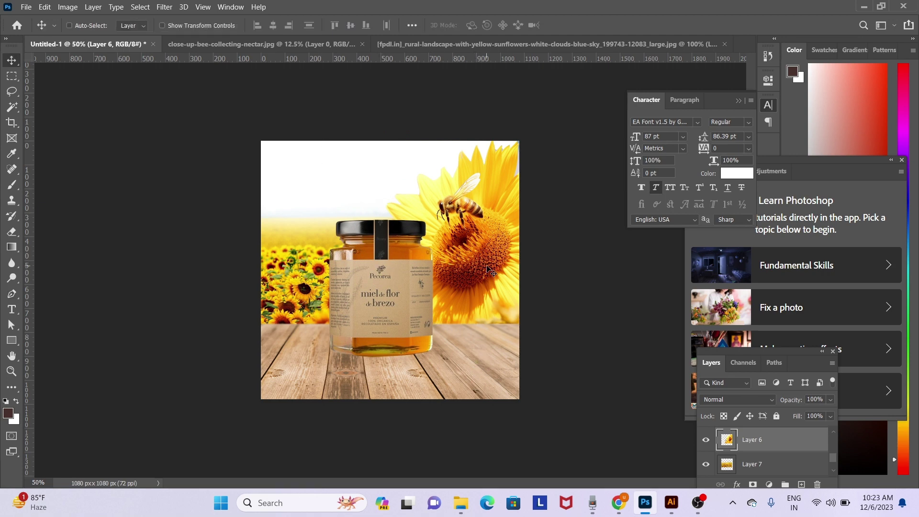
- Add a new layer above the Background and fill it with pale yellow sampled from the sky
{"action": "right_click", "coordinate": [307, 268]}
{"action": "left_click", "coordinate": [325, 265]}
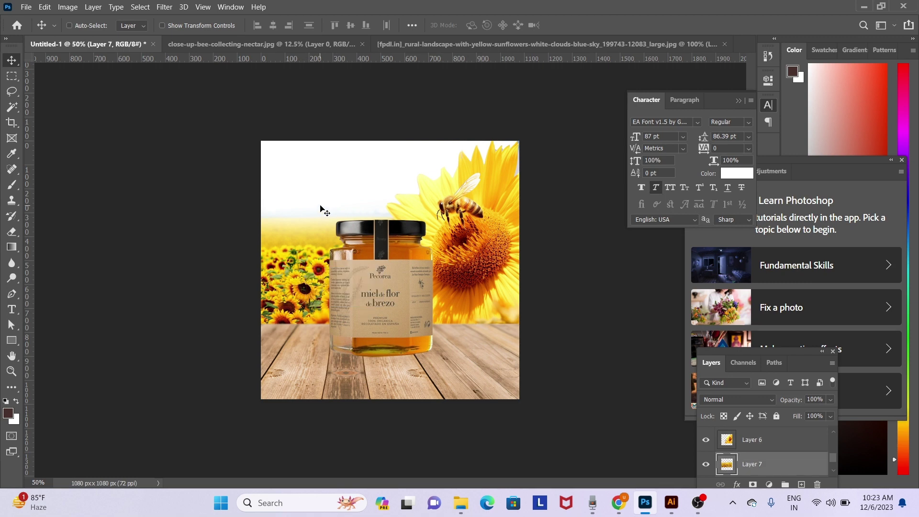
{"action": "right_click", "coordinate": [322, 206]}
{"action": "left_click", "coordinate": [331, 214]}
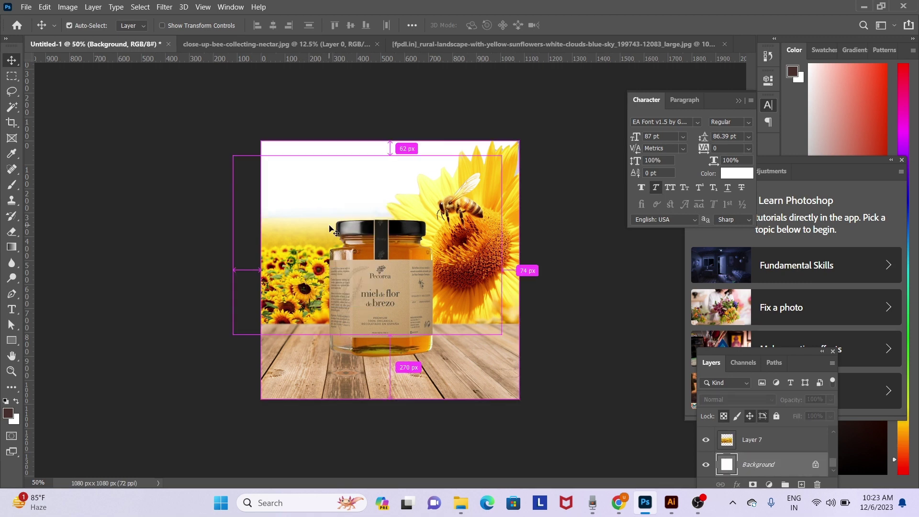
{"action": "key", "text": "ctrl+shift+n"}
{"action": "key", "text": "Return"}
{"action": "key", "text": "i"}
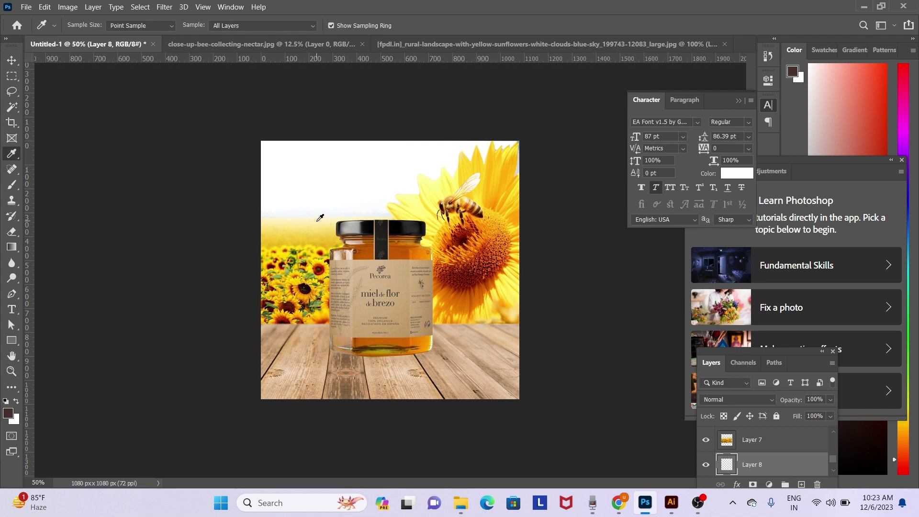
{"action": "left_click", "coordinate": [320, 217]}
{"action": "key", "text": "alt+BackSpace"}
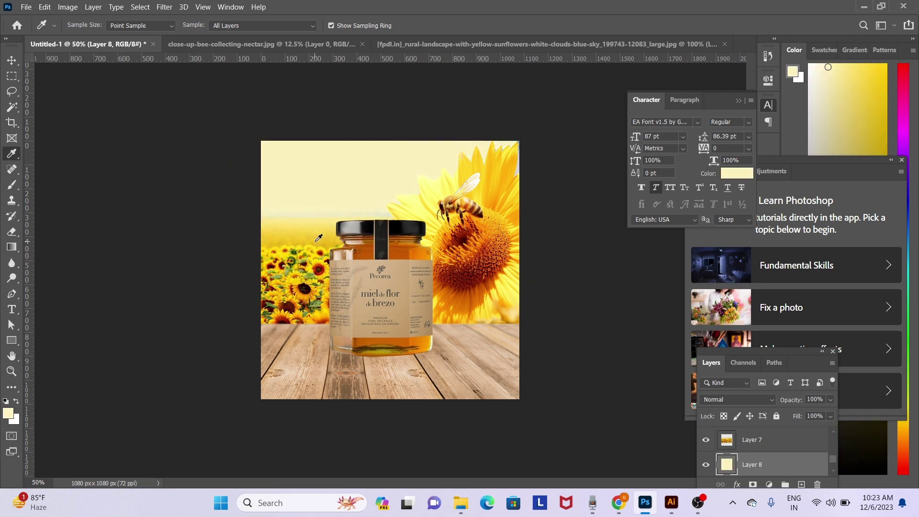
- Sample a brighter petal yellow and hide the bee-and-sunflower layer
{"action": "left_click", "coordinate": [424, 194]}
{"action": "key", "text": "v"}
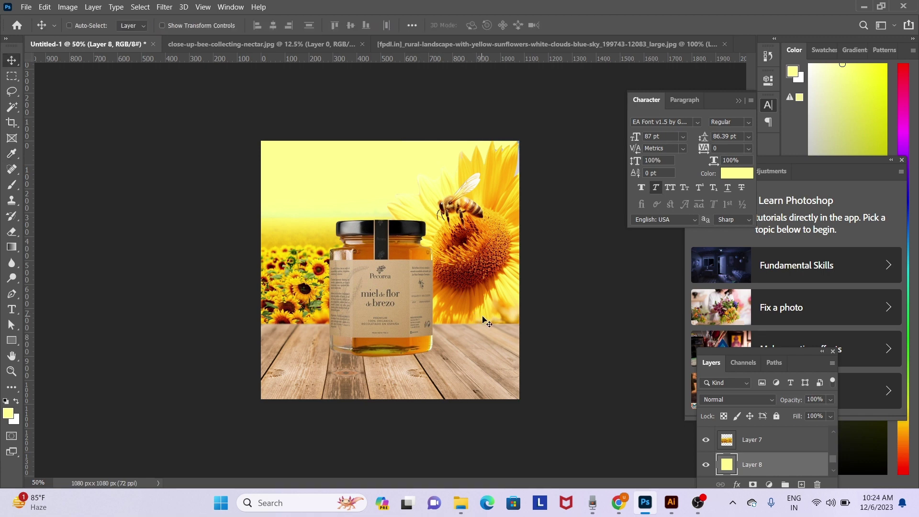
{"action": "right_click", "coordinate": [484, 249]}
{"action": "left_click", "coordinate": [497, 259]}
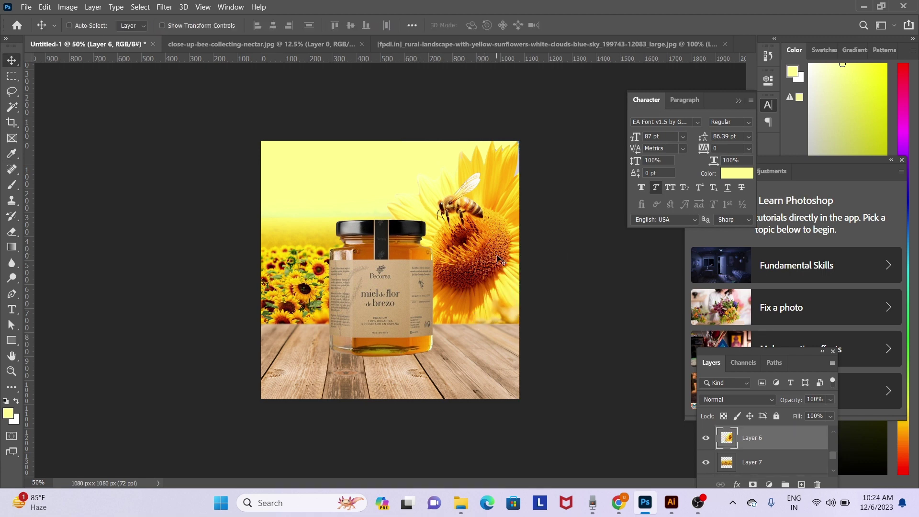
{"action": "left_click", "coordinate": [708, 439]}
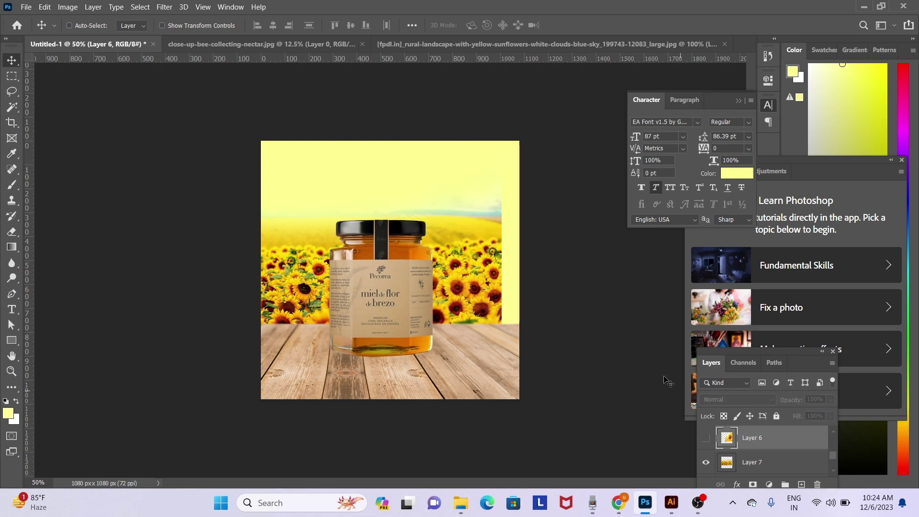
- Shift the sunflower field layer about 74 px to the right
{"action": "right_click", "coordinate": [481, 274]}
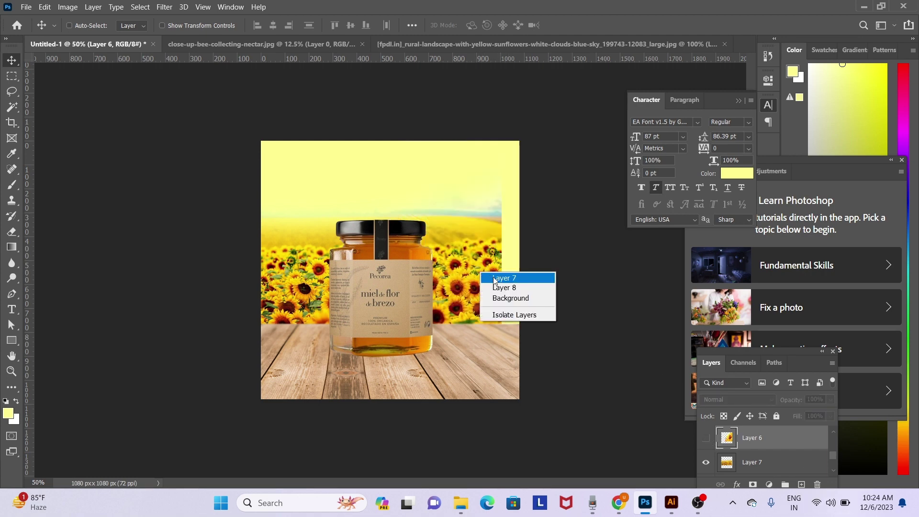
{"action": "left_click", "coordinate": [488, 277]}
{"action": "left_click_drag", "start_coordinate": [480, 279], "coordinate": [498, 281]}
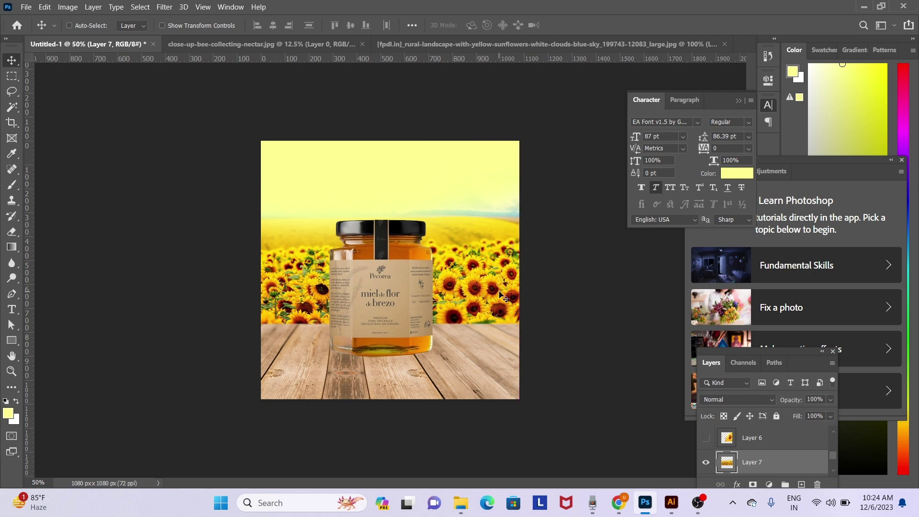
- Duplicate the sunflower field layer and try the Eraser and Crop tools without applying changes
{"action": "key", "text": "ctrl+j"}
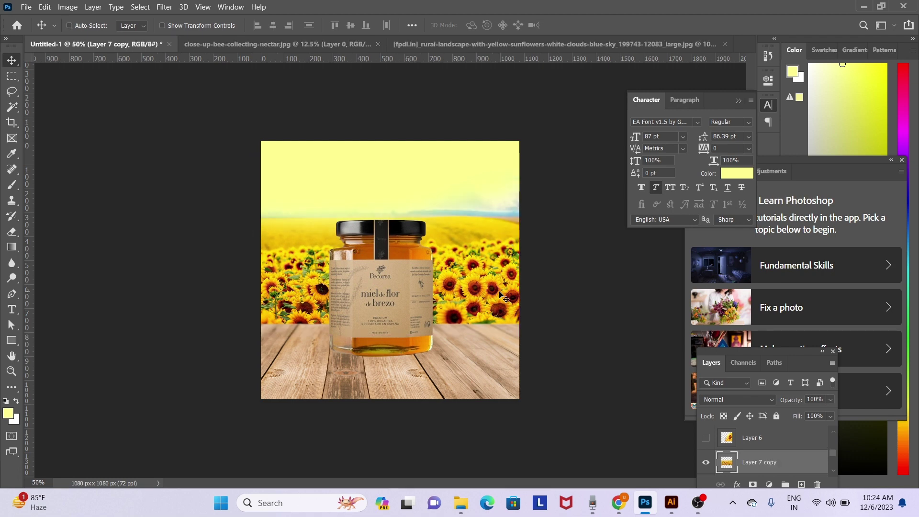
{"action": "right_click", "coordinate": [483, 289]}
{"action": "left_click", "coordinate": [500, 293]}
{"action": "key", "text": "e"}
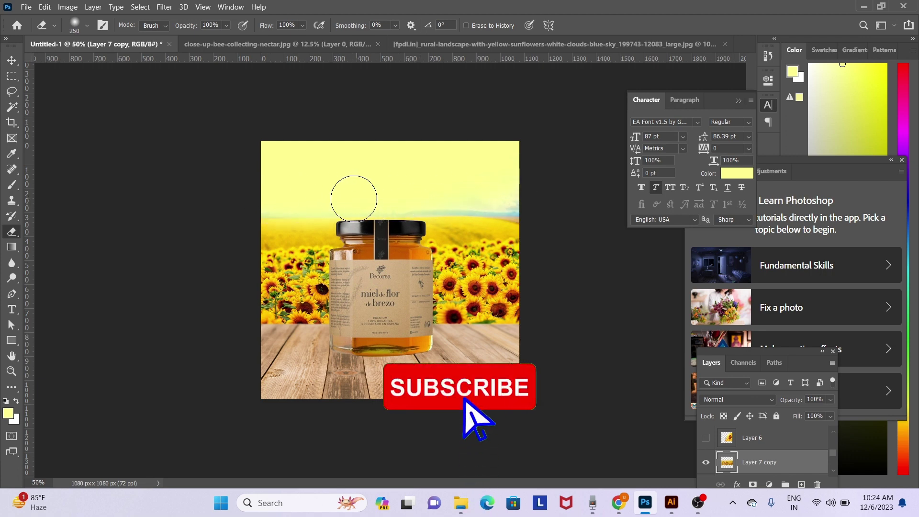
{"action": "key", "text": "c"}
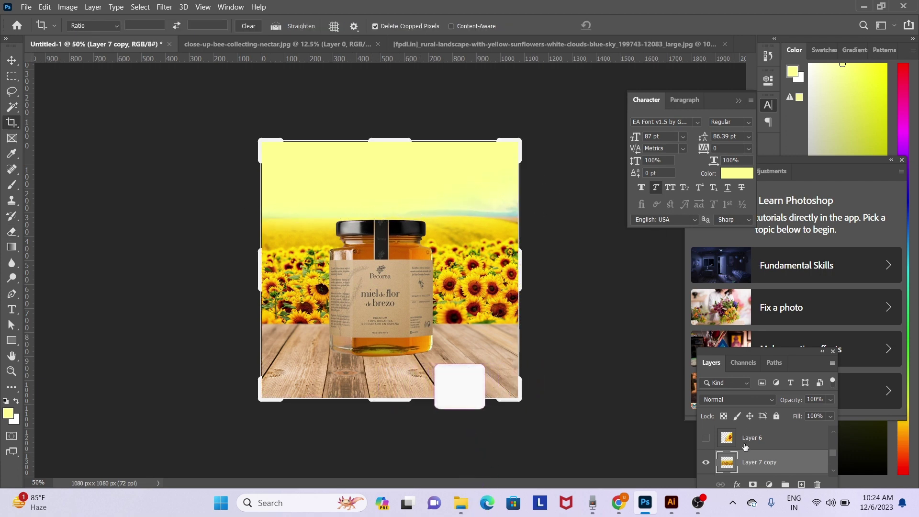
{"action": "key", "text": "Escape"}
{"action": "key", "text": "v"}
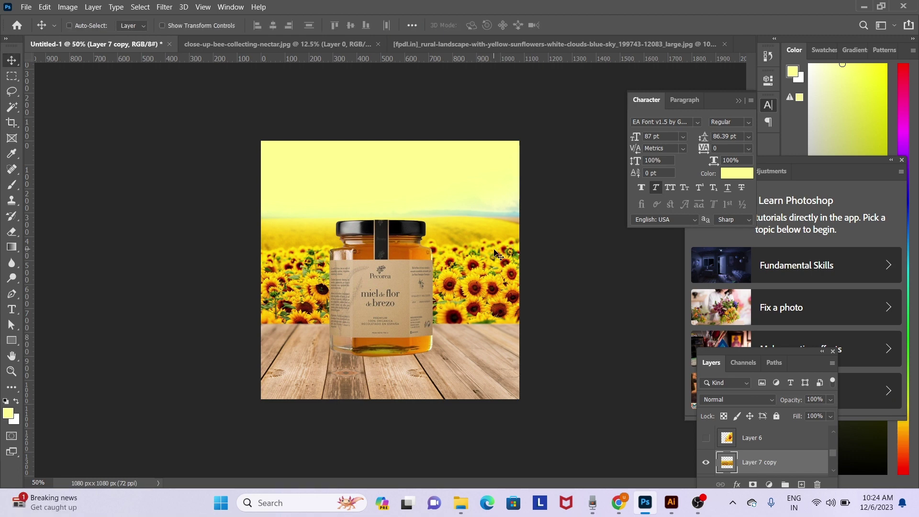
- Move the sunflower field layer so the yellow sky covers the distant hill
{"action": "right_click", "coordinate": [496, 252]}
{"action": "left_click", "coordinate": [510, 259]}
{"action": "key", "text": "e"}
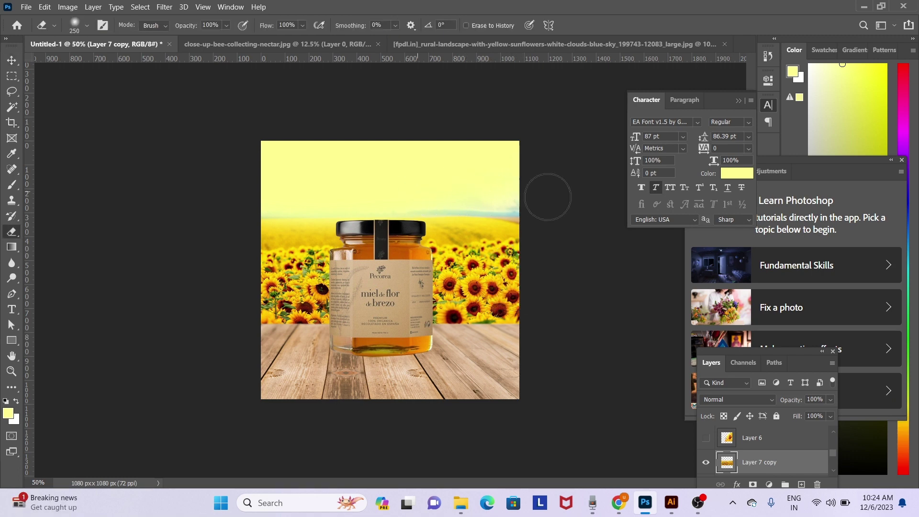
{"action": "key", "text": "v"}
{"action": "right_click", "coordinate": [472, 211]}
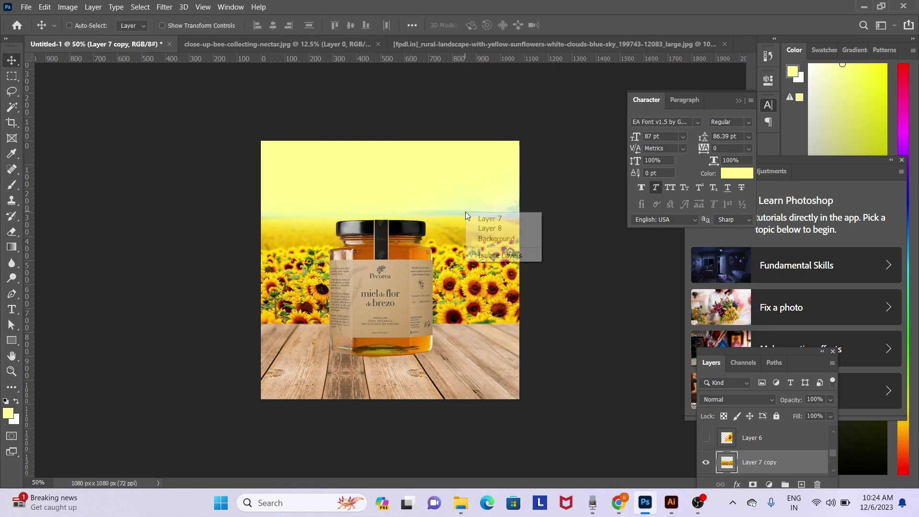
{"action": "left_click", "coordinate": [482, 217]}
{"action": "left_click_drag", "start_coordinate": [485, 219], "coordinate": [497, 184]}
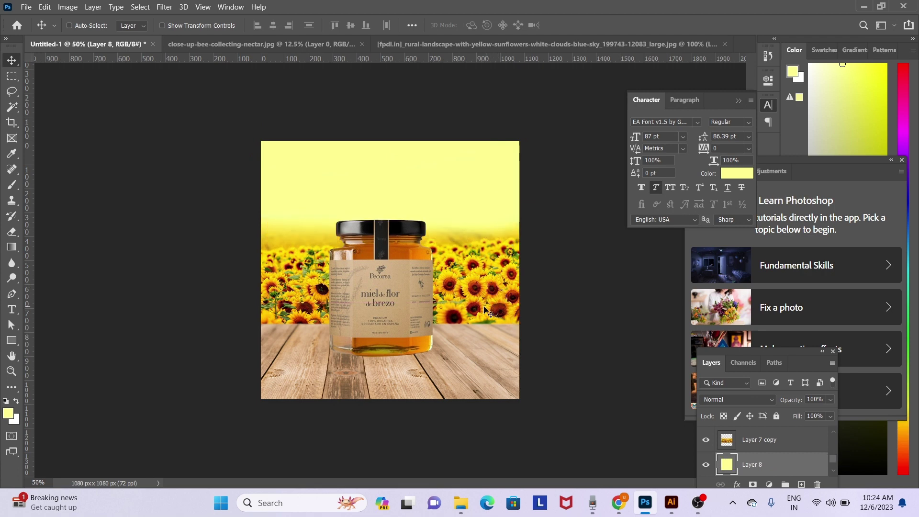
{"action": "right_click", "coordinate": [408, 335]}
- Nudge the honey jar (Layer 4) slightly down and to the right
{"action": "left_click", "coordinate": [428, 337]}
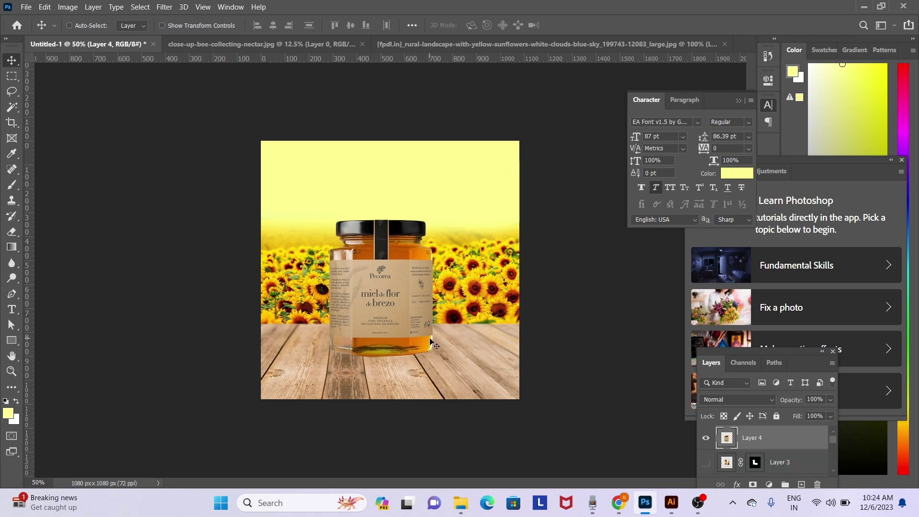
{"action": "key", "text": "shift+Down"}
{"action": "key", "text": "shift+Down"}
{"action": "key", "text": "shift+Down"}
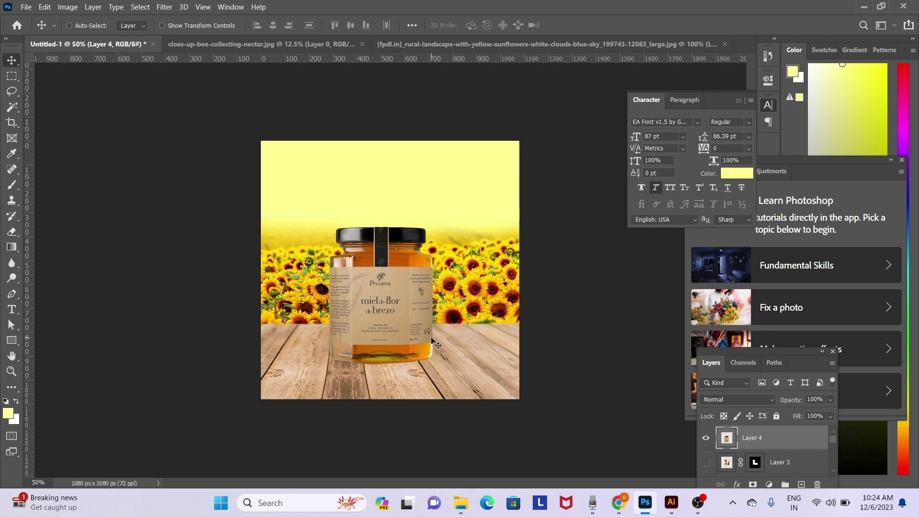
{"action": "key", "text": "shift+Right"}
{"action": "key", "text": "shift+Right"}
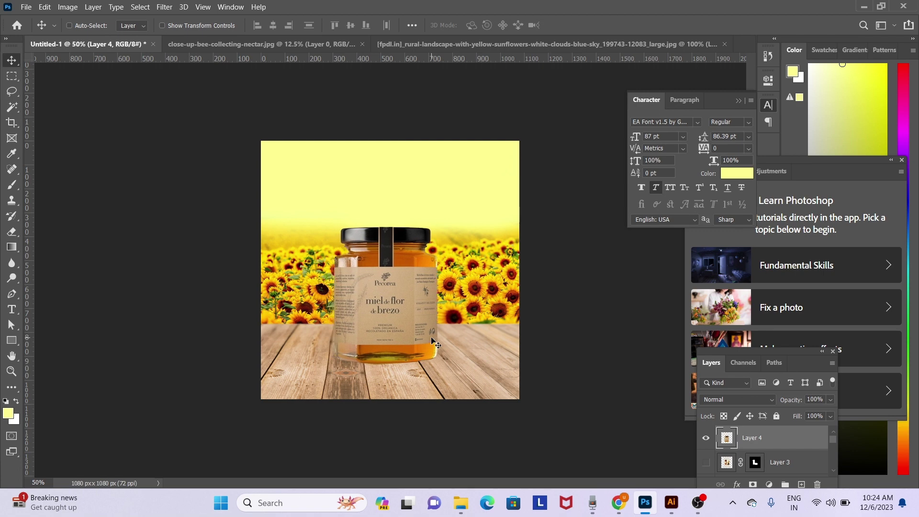
- Select Layer 7 copy, the sunflower field, and browse the Blur filters
{"action": "right_click", "coordinate": [482, 295]}
{"action": "left_click", "coordinate": [499, 298]}
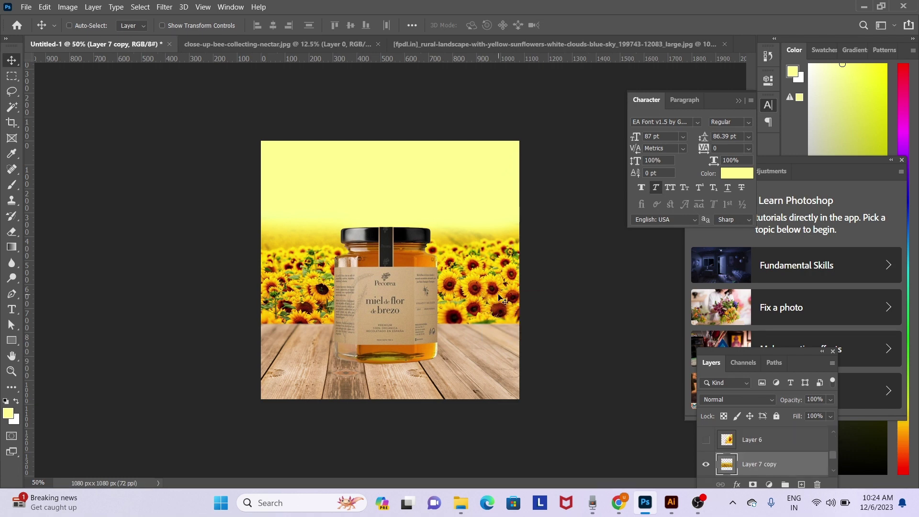
{"action": "left_click", "coordinate": [164, 7]}
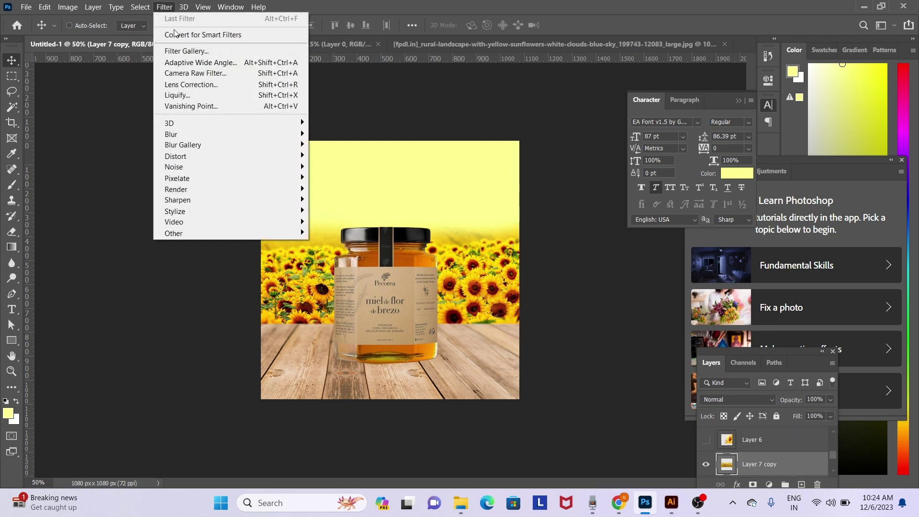
{"action": "mouse_move", "coordinate": [170, 134]}
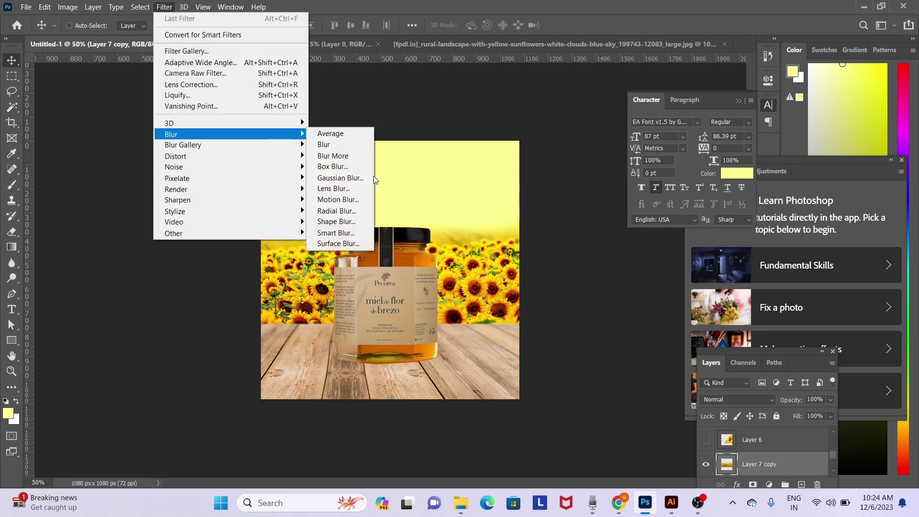
- Apply a 4.2-pixel Gaussian Blur to the duplicated sunflower field layer
{"action": "left_click", "coordinate": [340, 178]}
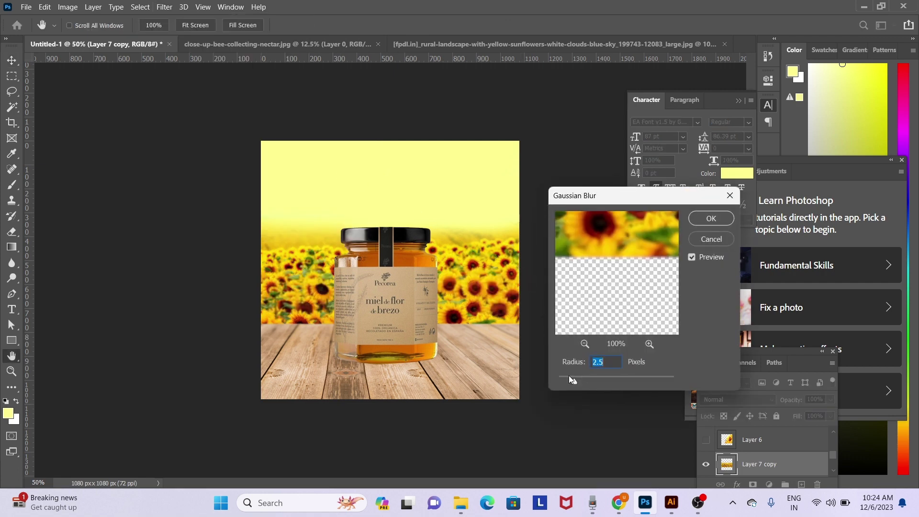
{"action": "left_click", "coordinate": [586, 376]}
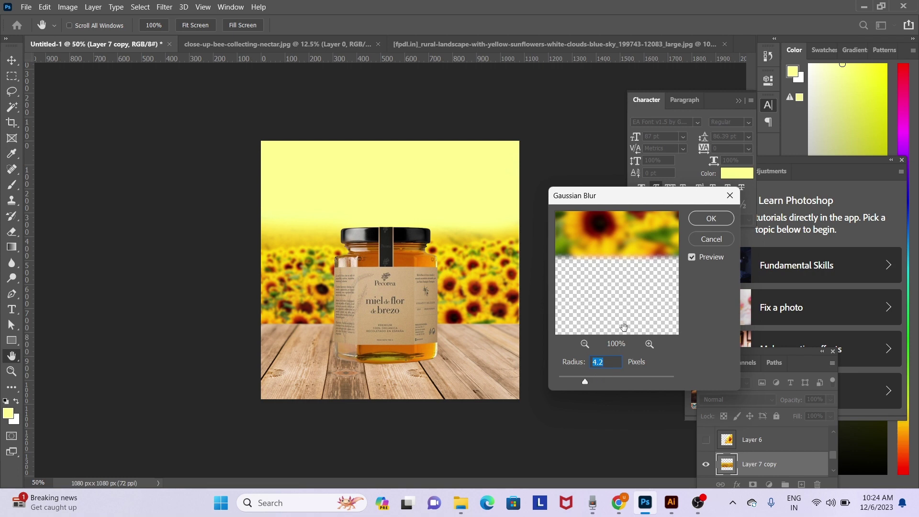
{"action": "left_click", "coordinate": [704, 219]}
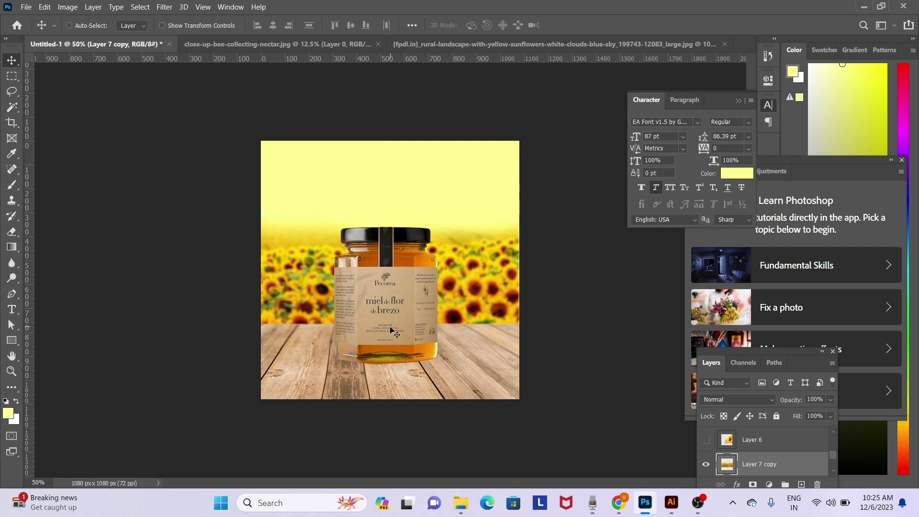
{"action": "key", "text": "XF86MonBrightnessUp"}
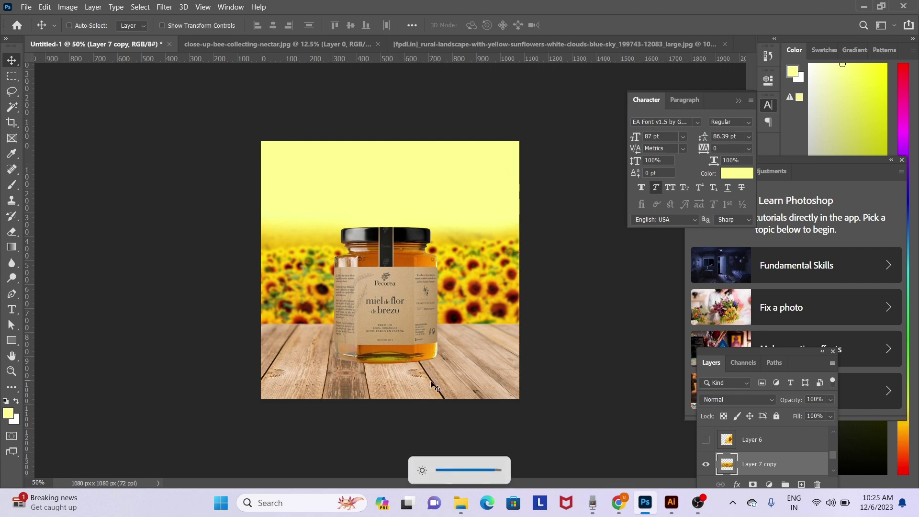
- On Layer 5, paint dark reddish-brown shading around the jar's base with a small brush
{"action": "left_click", "coordinate": [398, 369], "text": "ctrl"}
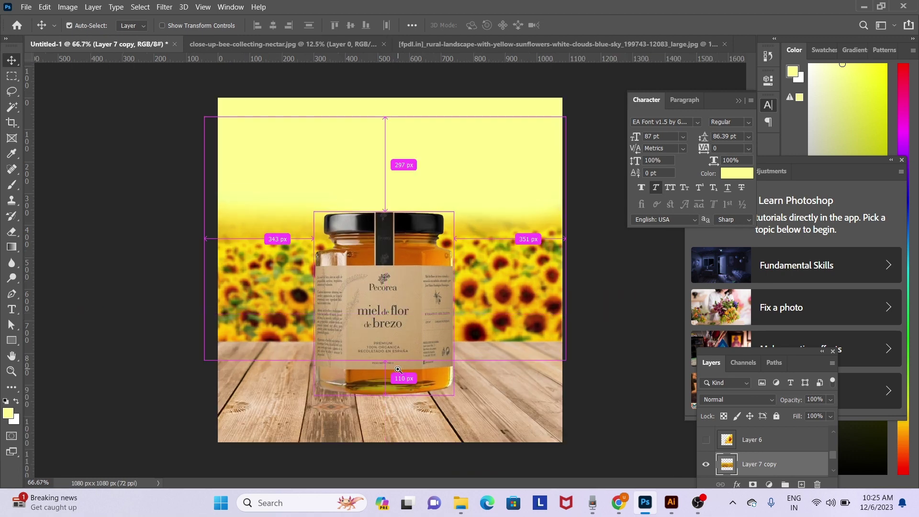
{"action": "right_click", "coordinate": [379, 403]}
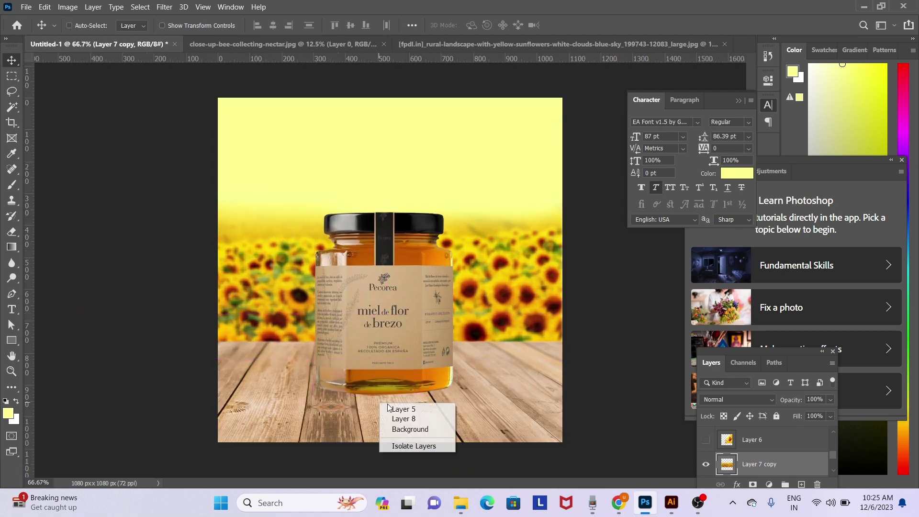
{"action": "left_click", "coordinate": [391, 407]}
{"action": "key", "text": "b"}
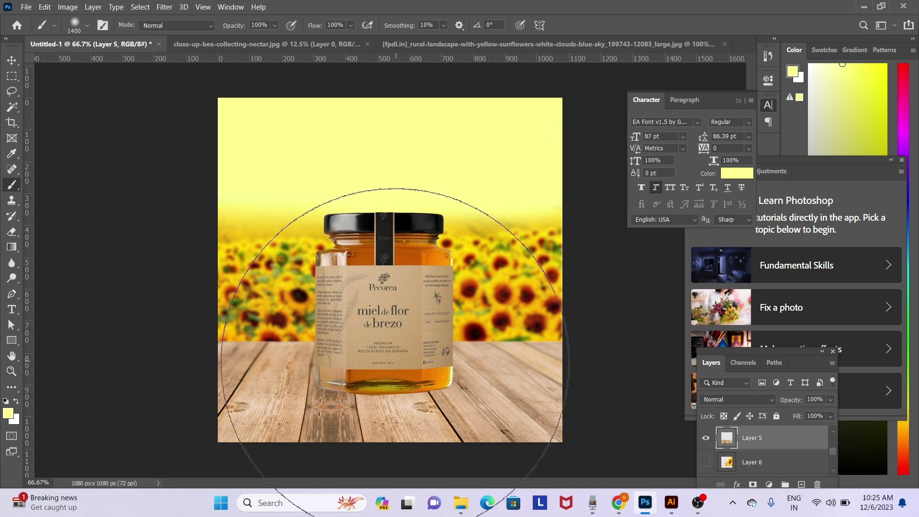
{"action": "left_click", "coordinate": [451, 418], "text": "alt"}
{"action": "key", "text": "bracketleft"}
{"action": "key", "text": "bracketleft"}
{"action": "key", "text": "bracketleft"}
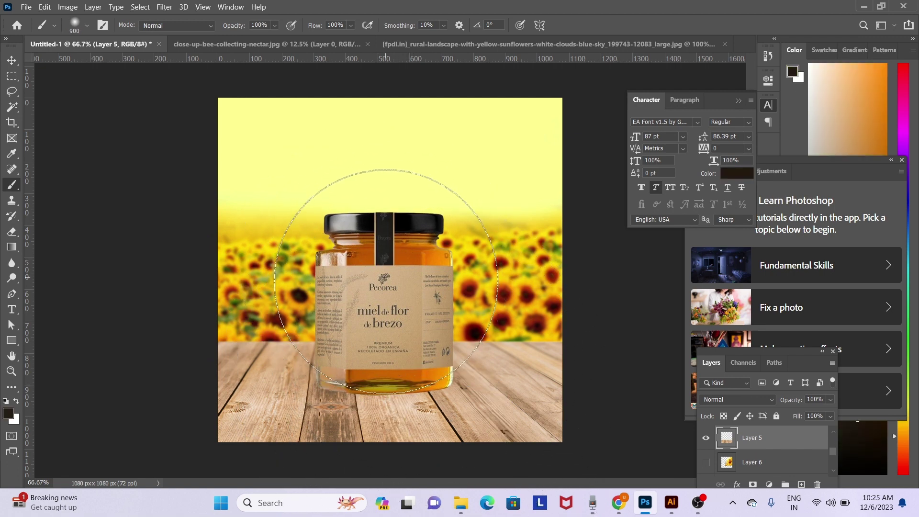
{"action": "key", "text": "bracketleft"}
{"action": "key", "text": "bracketleft"}
{"action": "left_click", "coordinate": [480, 330], "text": "alt"}
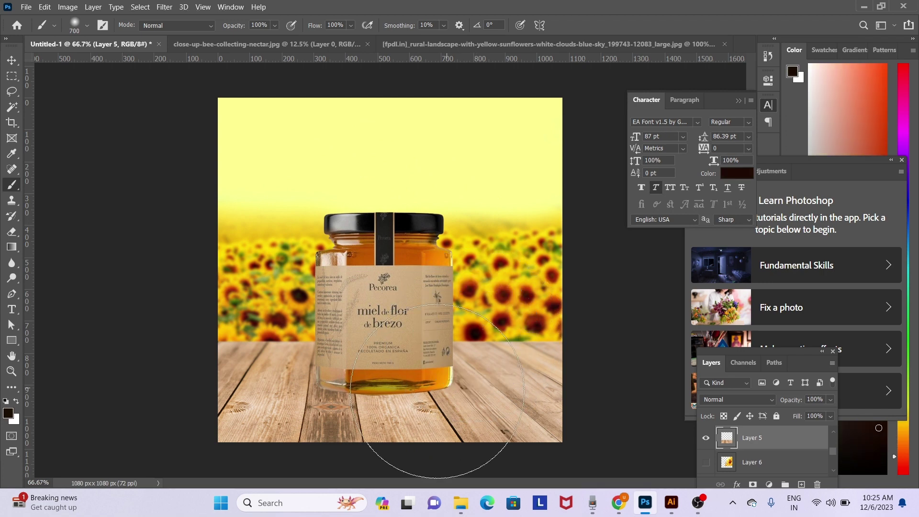
{"action": "key", "text": "bracketleft"}
{"action": "key", "text": "bracketleft"}
{"action": "key", "text": "bracketleft"}
{"action": "key", "text": "bracketleft"}
{"action": "key", "text": "bracketleft"}
{"action": "mouse_move", "coordinate": [330, 379]}
{"action": "left_mouse_down"}
{"action": "mouse_move", "coordinate": [375, 381]}
{"action": "mouse_move", "coordinate": [328, 354]}
{"action": "mouse_move", "coordinate": [395, 375]}
{"action": "left_mouse_up"}
- Remove the stray glow at the jar's lower left and add a new layer above Layer 5
{"action": "key", "text": "e"}
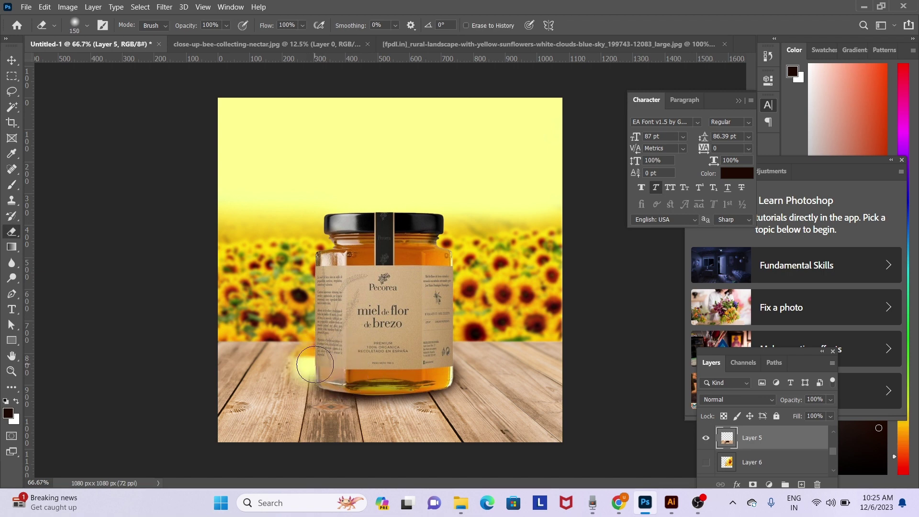
{"action": "key", "text": "ctrl+z"}
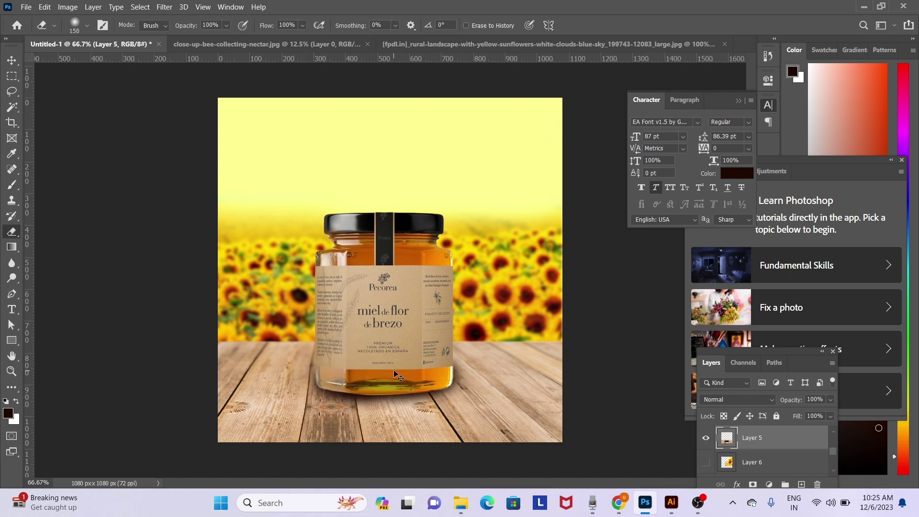
{"action": "key", "text": "v"}
{"action": "right_click", "coordinate": [374, 404]}
{"action": "left_click", "coordinate": [376, 405]}
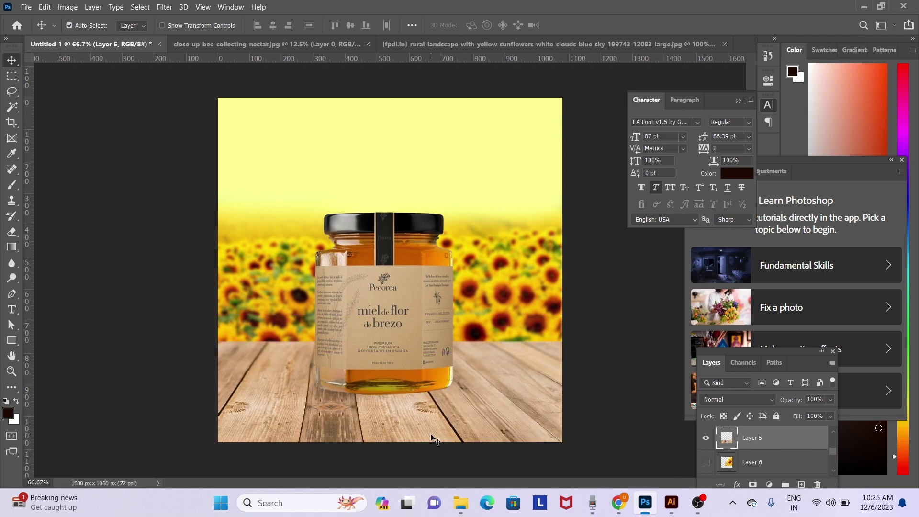
{"action": "key", "text": "ctrl+shift+n"}
- Paint a dark shadow along the jar's base on Layer 9, erasing the excess on the table
{"action": "key", "text": "Return"}
{"action": "key", "text": "b"}
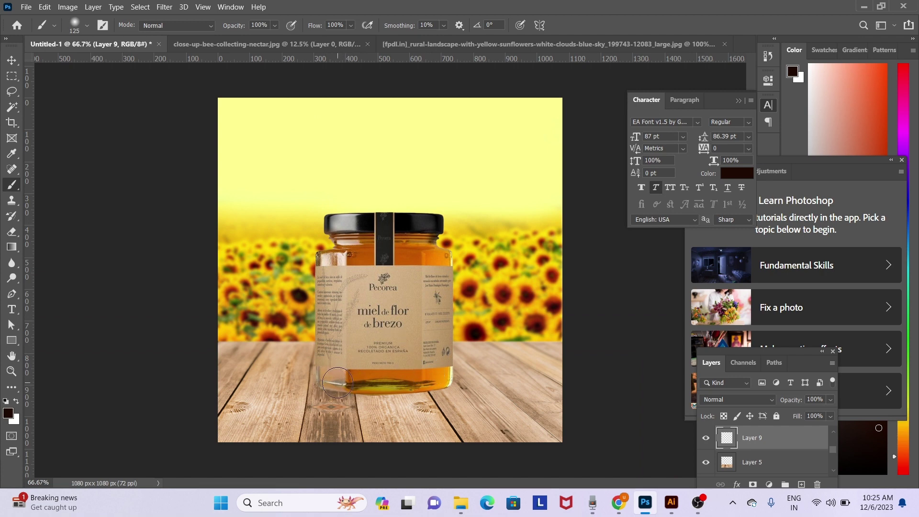
{"action": "mouse_move", "coordinate": [321, 381]}
{"action": "left_mouse_down"}
{"action": "mouse_move", "coordinate": [460, 382]}
{"action": "mouse_move", "coordinate": [329, 380]}
{"action": "left_mouse_up"}
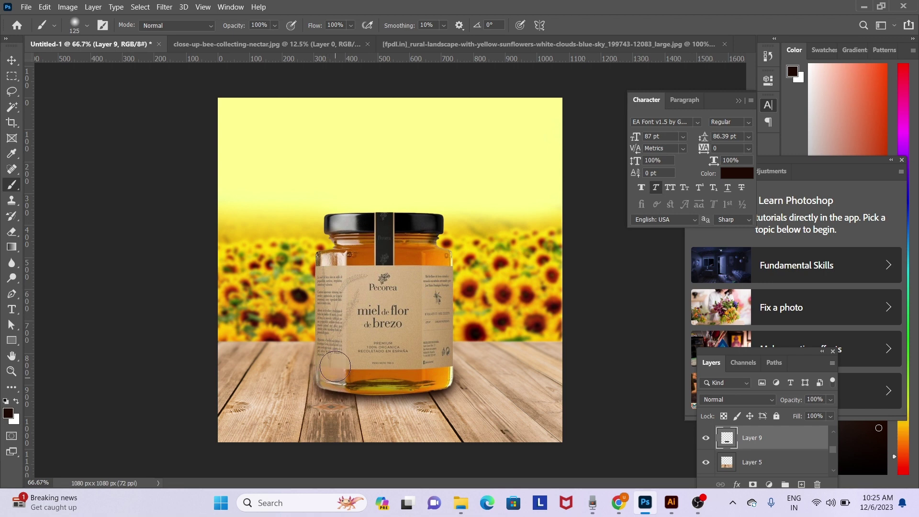
{"action": "key", "text": "e"}
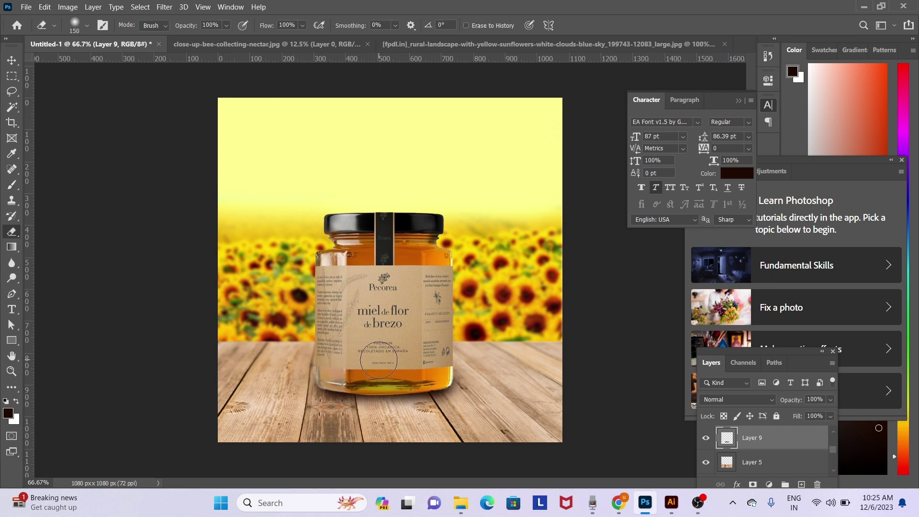
{"action": "left_click_drag", "start_coordinate": [409, 423], "coordinate": [254, 427]}
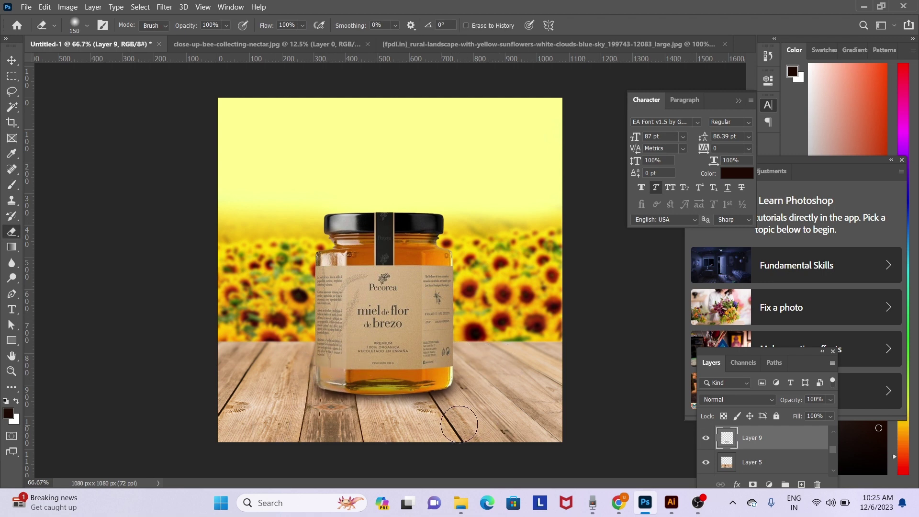
{"action": "key", "text": "b"}
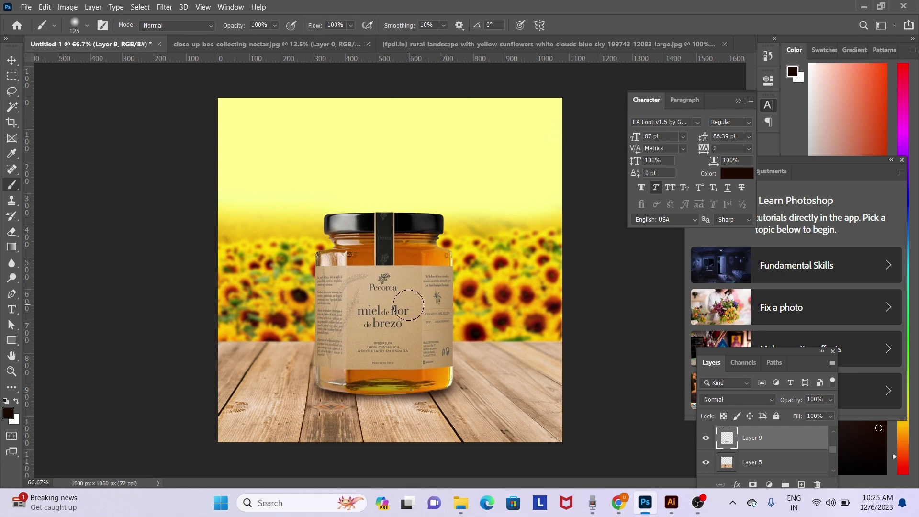
{"action": "key", "text": "v"}
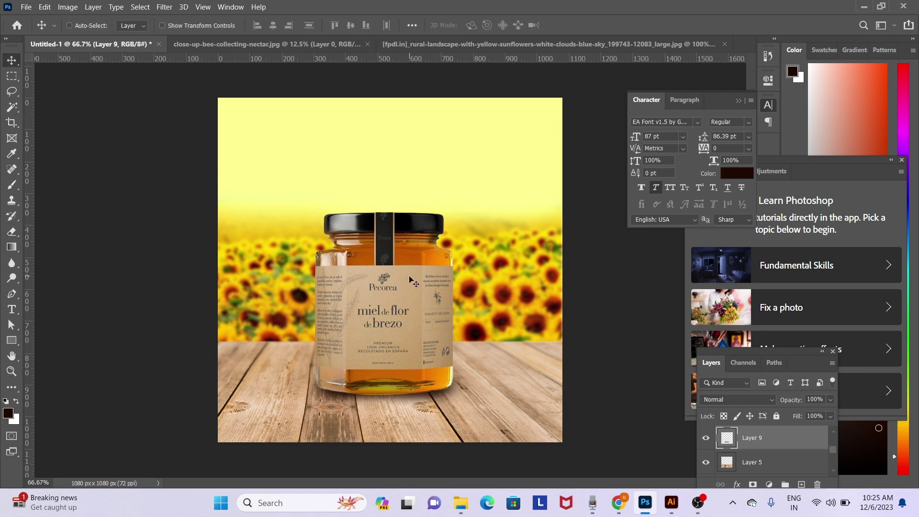
- Duplicate the honey jar layer, flip the copy upside down and place it beneath as a reflection
{"action": "right_click", "coordinate": [410, 279]}
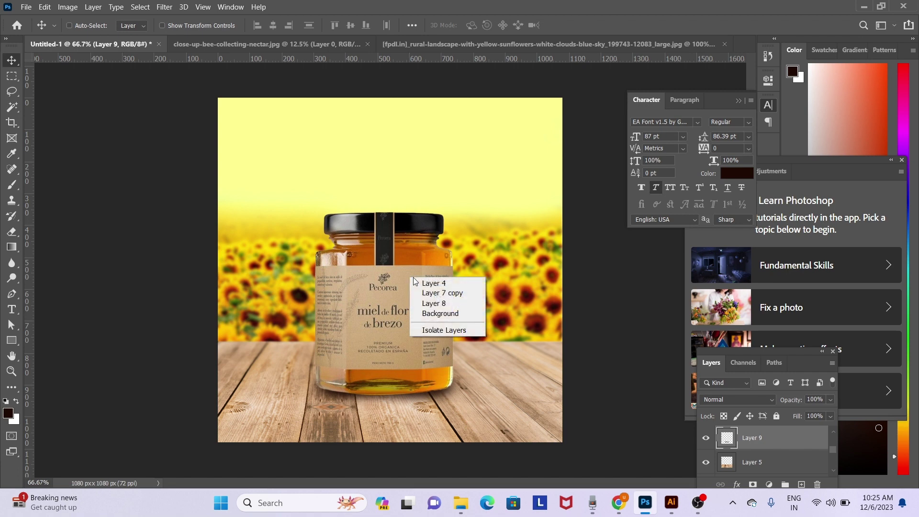
{"action": "left_click", "coordinate": [426, 311]}
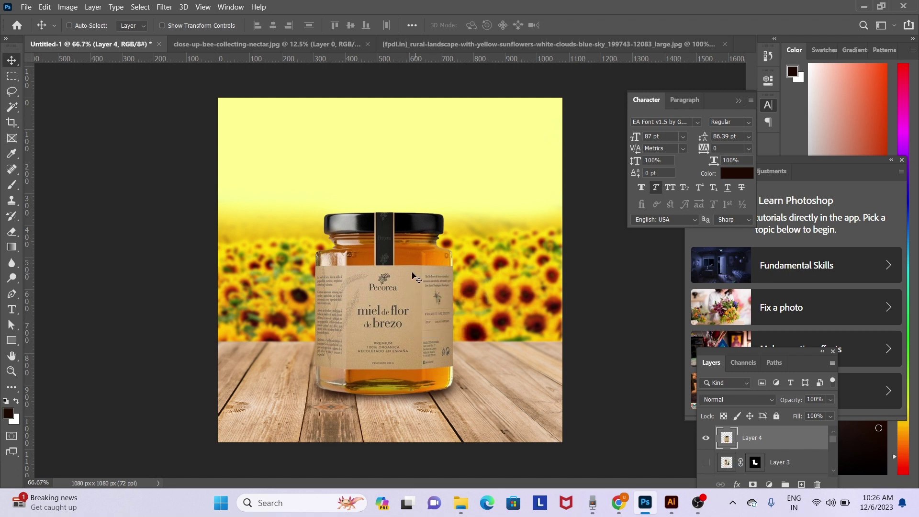
{"action": "left_click_drag", "start_coordinate": [406, 263], "coordinate": [390, 290]}
{"action": "left_click_drag", "start_coordinate": [401, 280], "coordinate": [396, 280]}
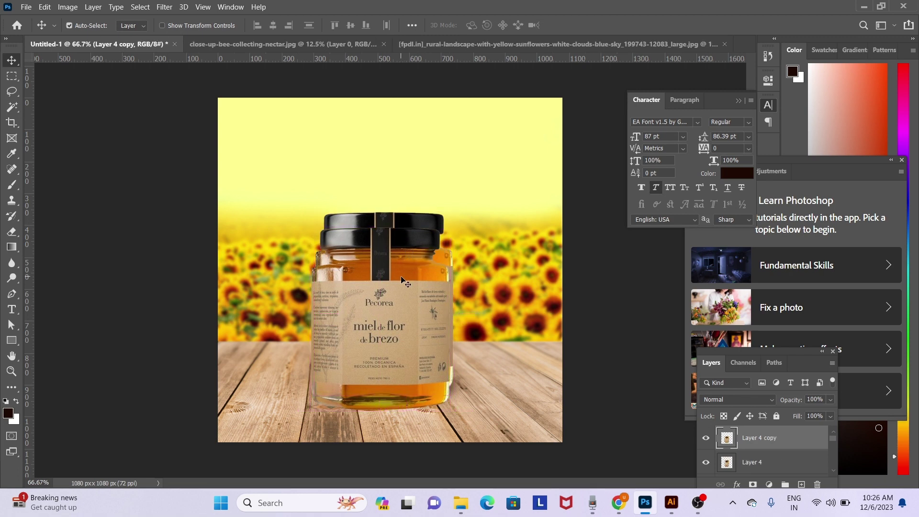
{"action": "key", "text": "ctrl+t"}
{"action": "mouse_move", "coordinate": [380, 227]}
{"action": "left_mouse_down"}
{"action": "mouse_move", "coordinate": [416, 439]}
{"action": "mouse_move", "coordinate": [412, 414]}
{"action": "left_mouse_up"}
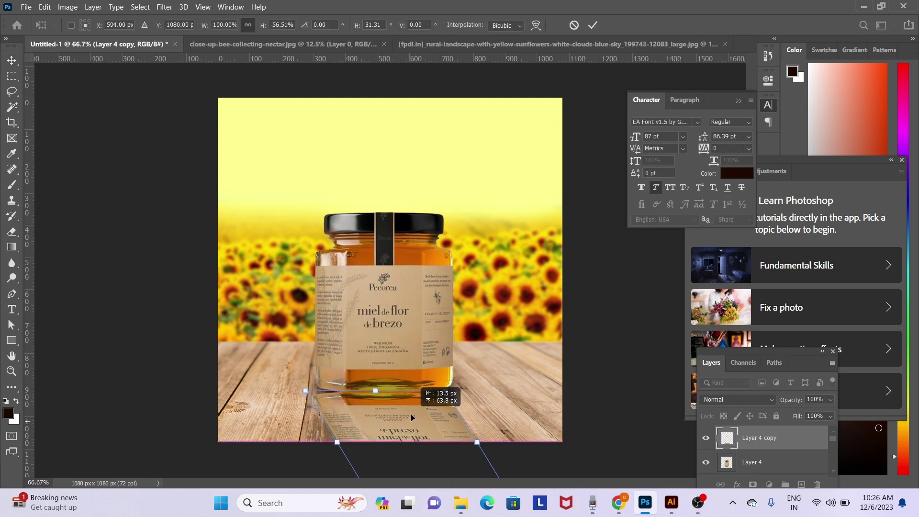
{"action": "key", "text": "Return"}
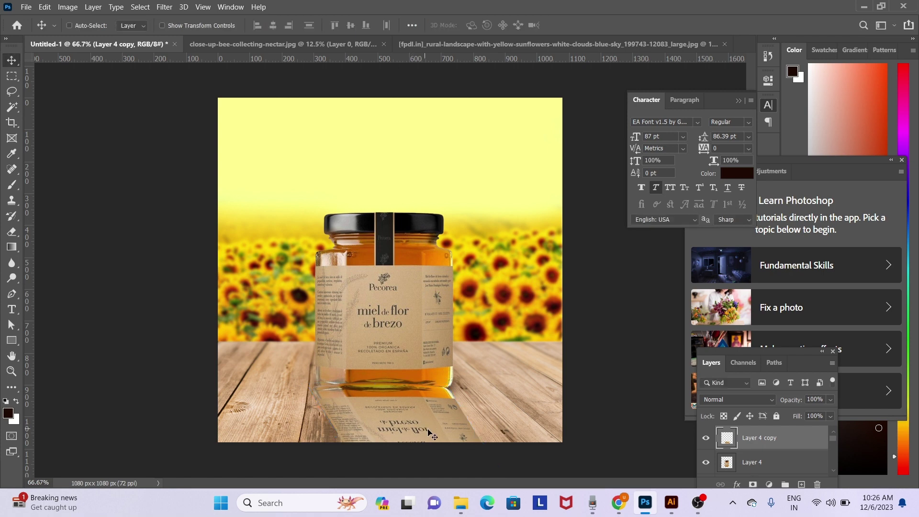
{"action": "left_click_drag", "start_coordinate": [429, 415], "coordinate": [432, 428]}
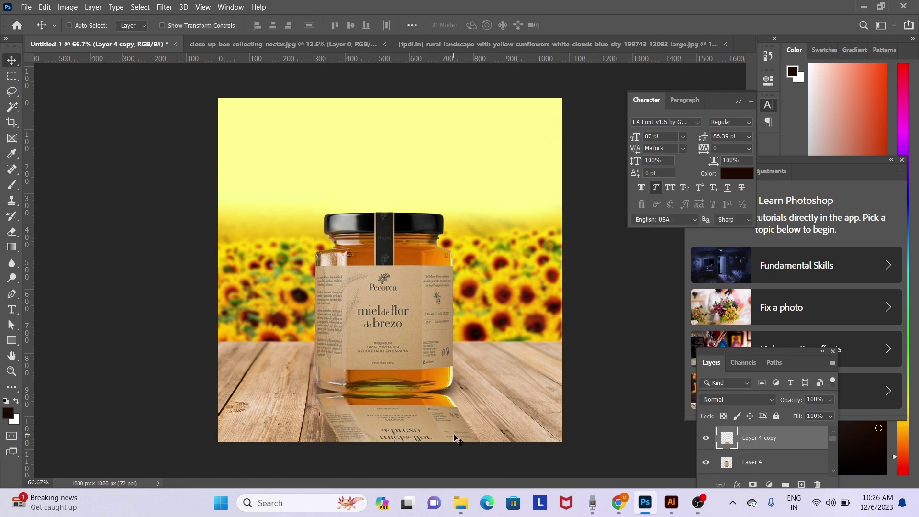
{"action": "key", "text": "ctrl"}
- Fill the reflection shape with a red sampled from the image and set it to Linear Burn
{"action": "left_click", "coordinate": [724, 416]}
{"action": "key", "text": "i"}
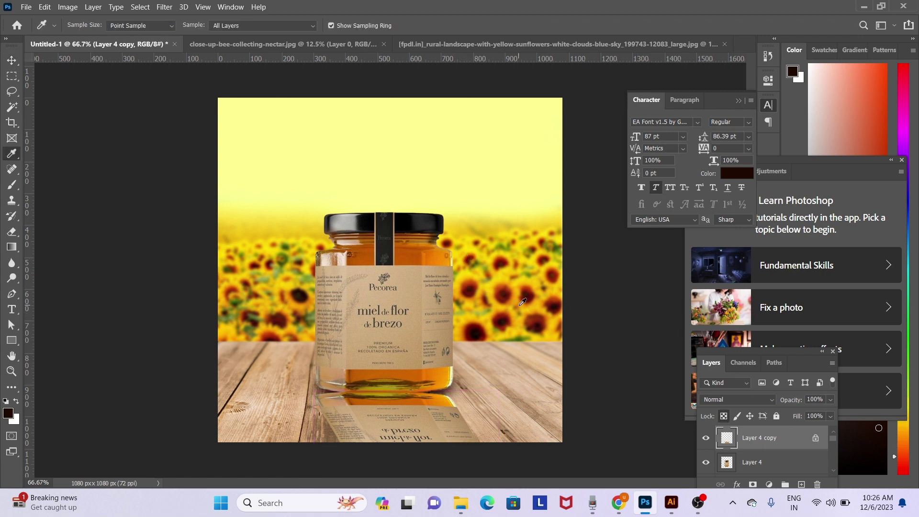
{"action": "left_click", "coordinate": [506, 312]}
{"action": "key", "text": "alt+BackSpace"}
{"action": "key", "text": "v"}
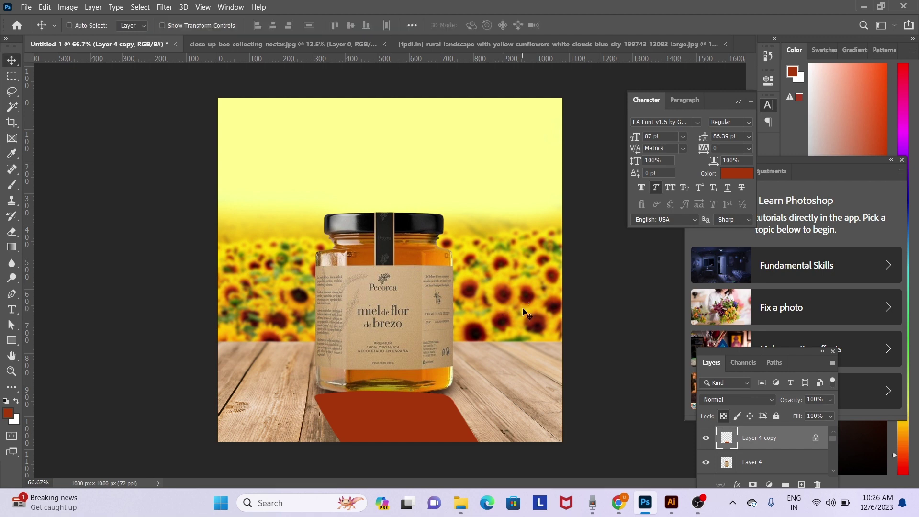
{"action": "left_click", "coordinate": [744, 404]}
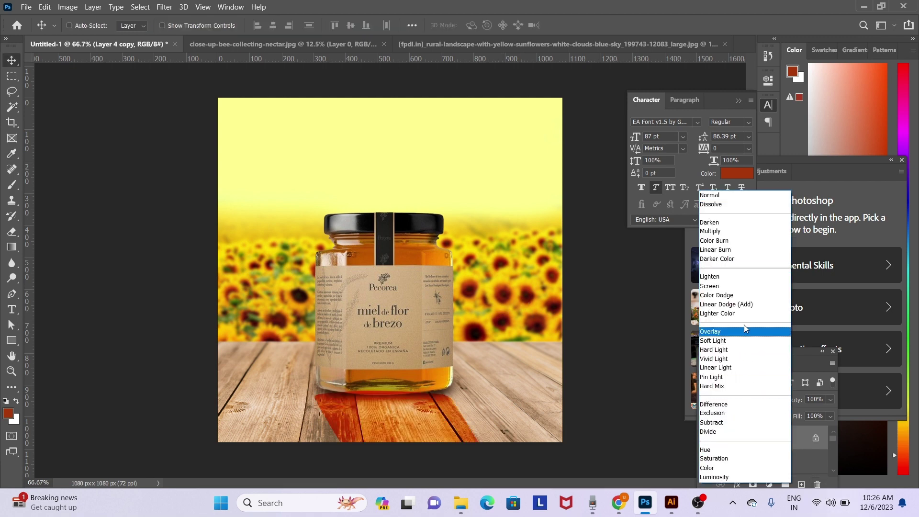
{"action": "left_click", "coordinate": [745, 251]}
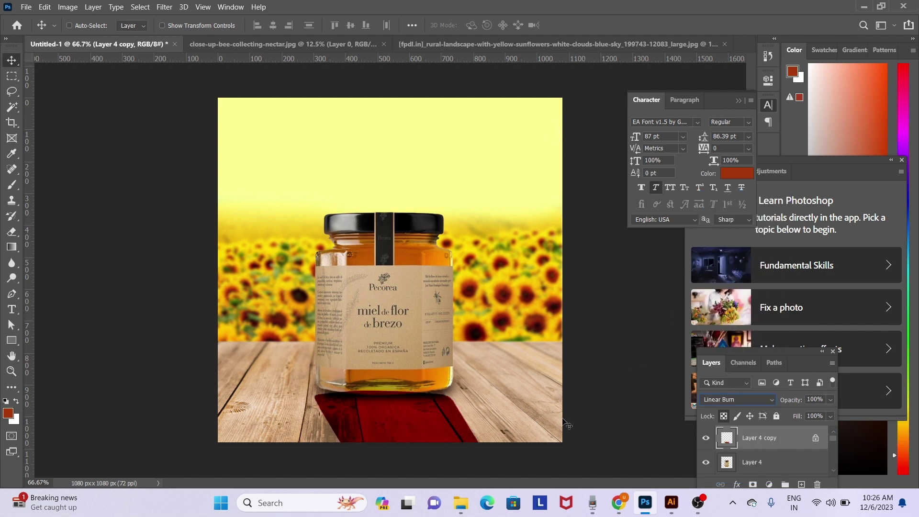
- Set the reflection to 55% opacity, Gaussian Blur it at radius 20.8, and open Hue/Saturation
{"action": "left_click", "coordinate": [724, 416]}
{"action": "key", "text": "5"}
{"action": "key", "text": "5"}
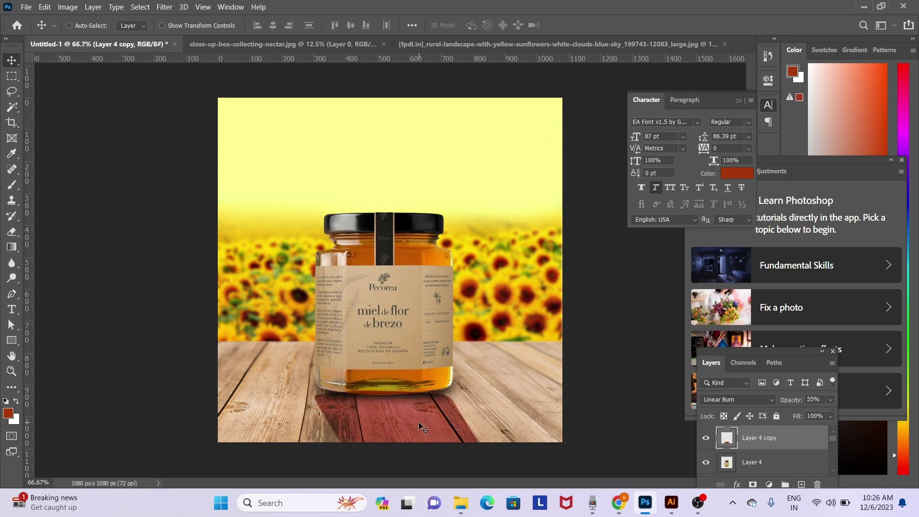
{"action": "left_click", "coordinate": [165, 7]}
{"action": "mouse_move", "coordinate": [230, 134]}
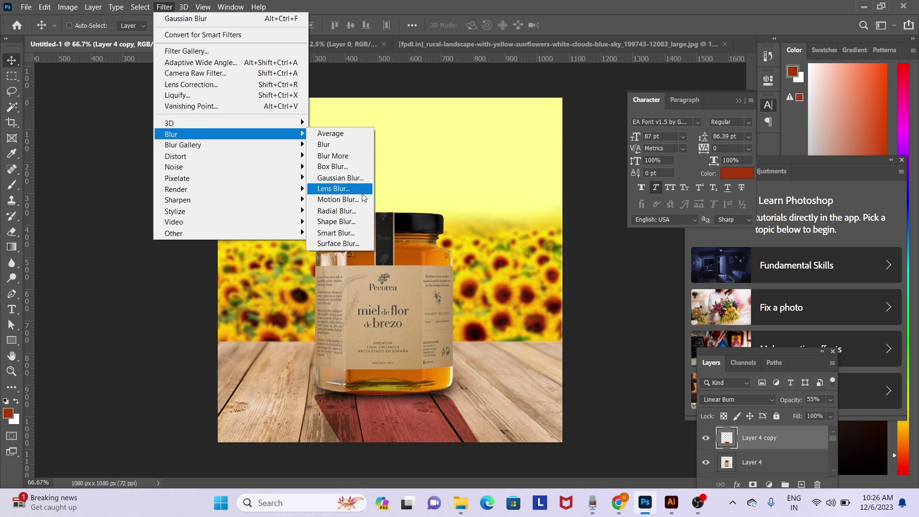
{"action": "left_click", "coordinate": [362, 179]}
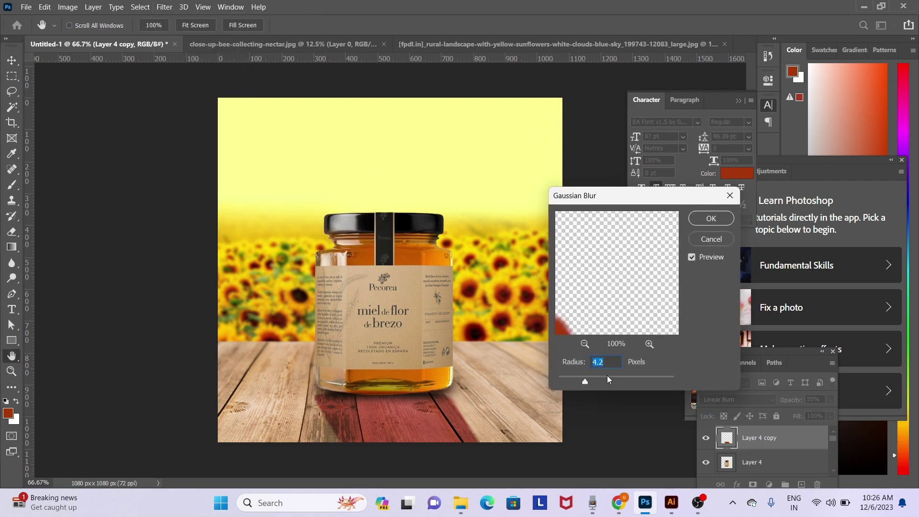
{"action": "left_click_drag", "start_coordinate": [596, 381], "coordinate": [610, 381]}
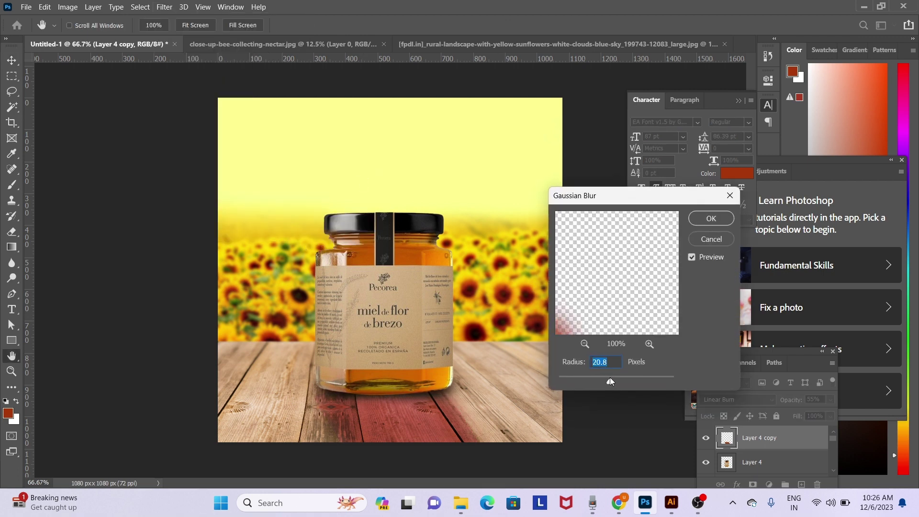
{"action": "key", "text": "Return"}
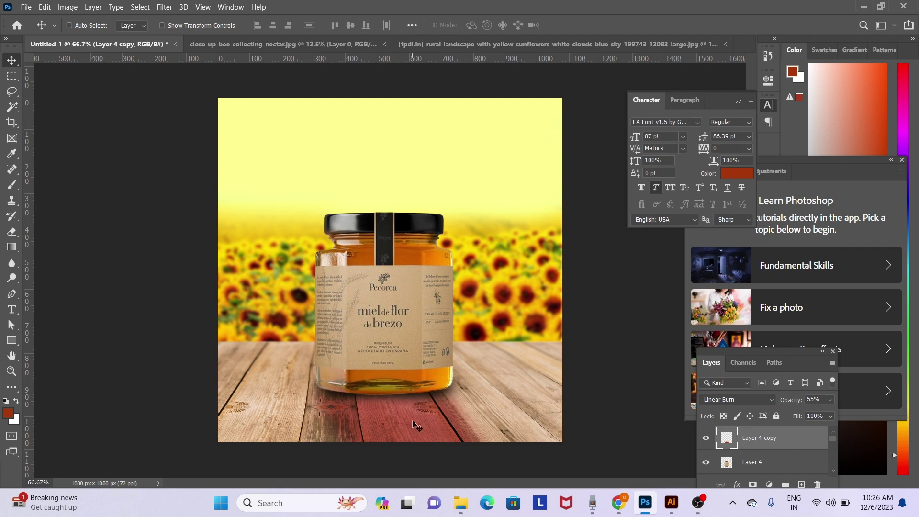
{"action": "key", "text": "ctrl+u"}
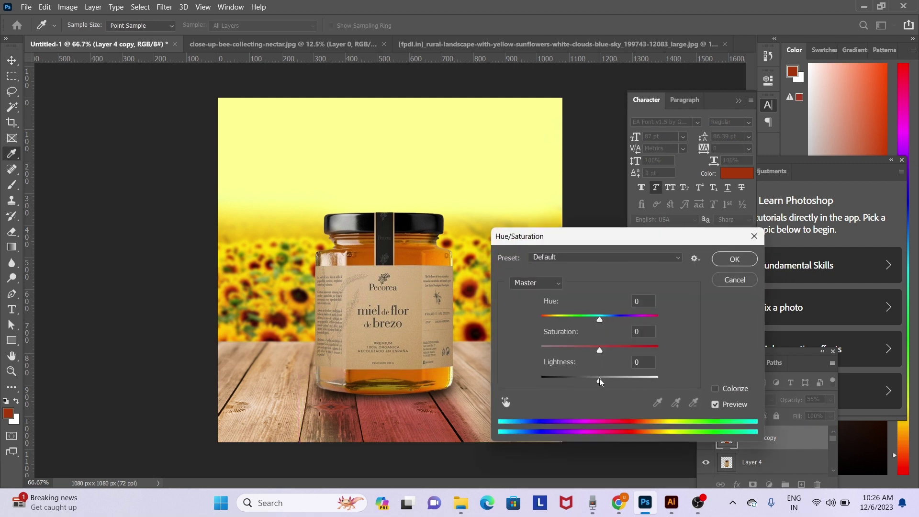
- Darken the reflection copy to black with Lightness -100
{"action": "left_click_drag", "start_coordinate": [599, 378], "coordinate": [474, 378]}
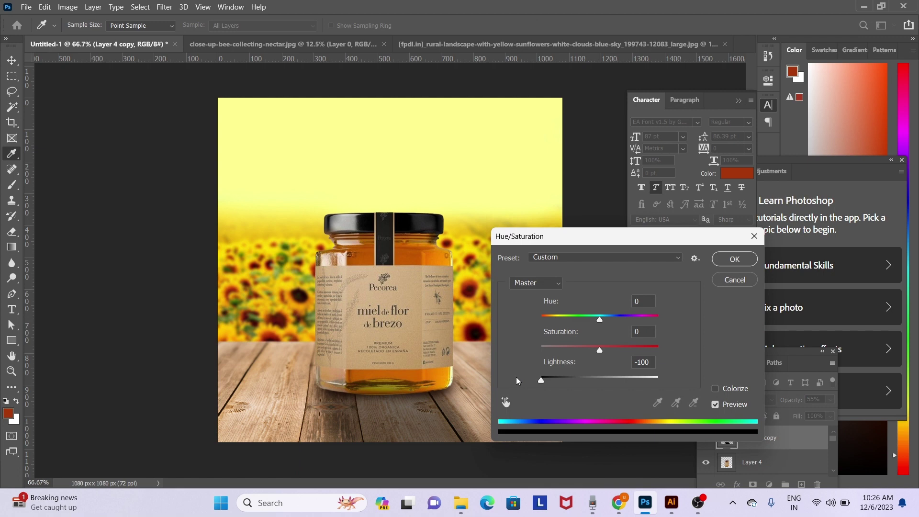
{"action": "key", "text": "Escape"}
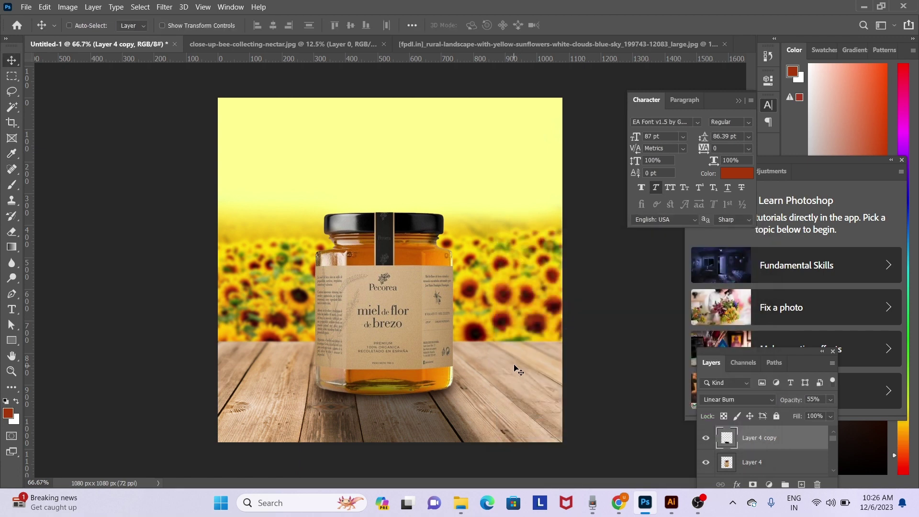
{"action": "key", "text": "ctrl+t"}
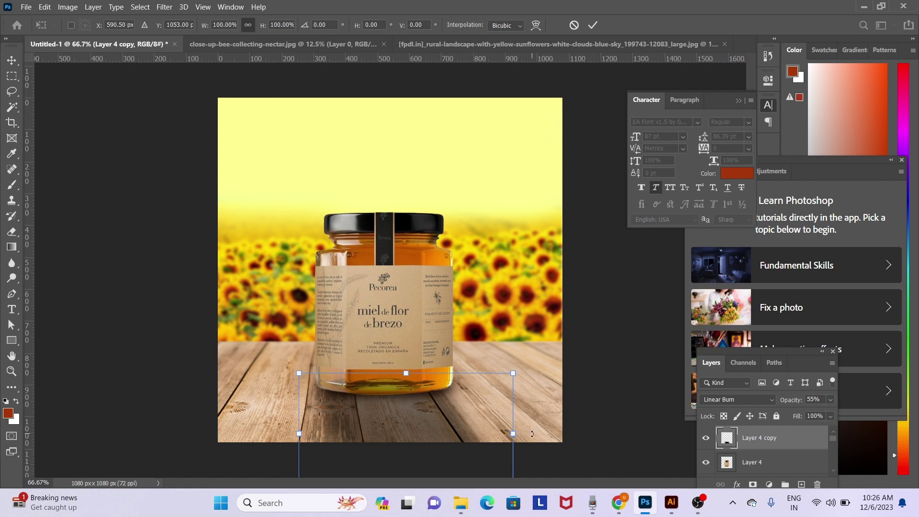
{"action": "key", "text": "Return"}
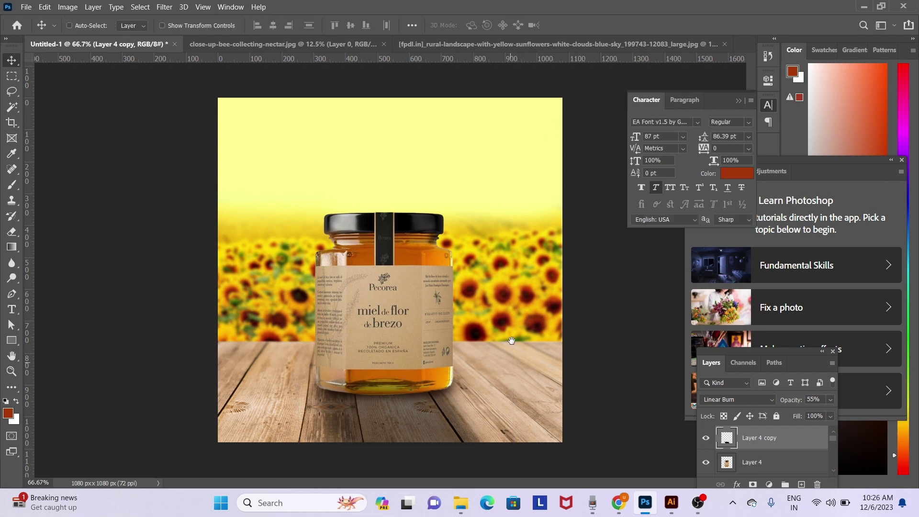
- Distort the shadow by stretching its bottom-left corner outward and angling its base
{"action": "key", "text": "f"}
{"action": "left_click_drag", "start_coordinate": [511, 340], "coordinate": [479, 297]}
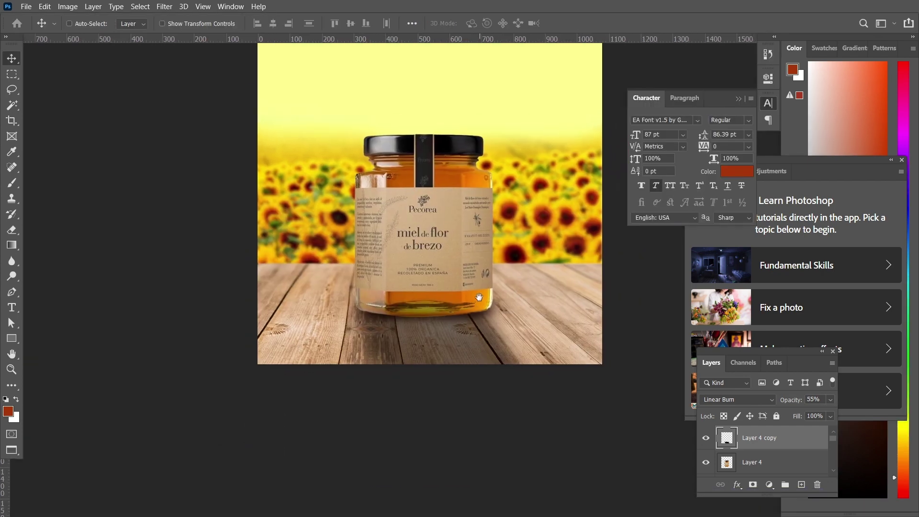
{"action": "key", "text": "ctrl+t"}
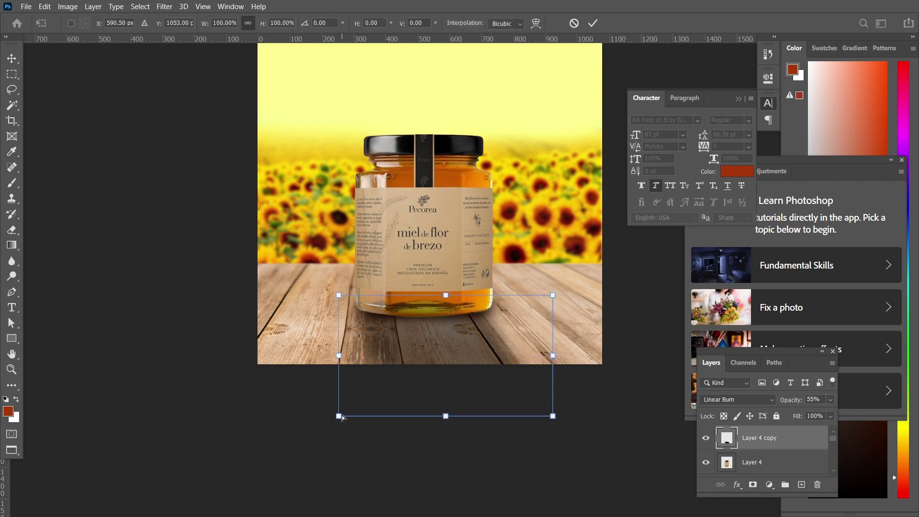
{"action": "left_click_drag", "start_coordinate": [339, 418], "coordinate": [248, 409]}
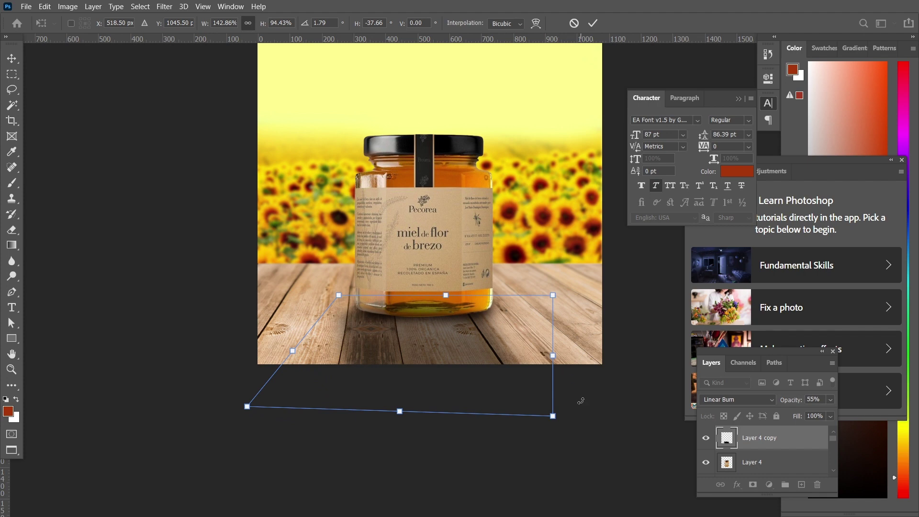
{"action": "left_click_drag", "start_coordinate": [580, 401], "coordinate": [575, 413]}
{"action": "key", "text": "Return"}
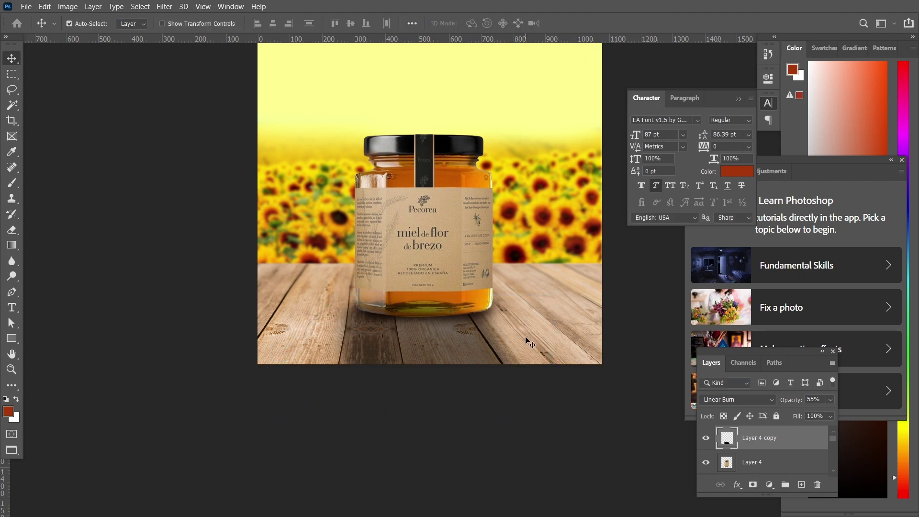
- Move the shadow below the jar layer, position it under the jar, and select Layer 4
{"action": "key", "text": "ctrl+bracketleft"}
{"action": "left_click_drag", "start_coordinate": [527, 341], "coordinate": [467, 325]}
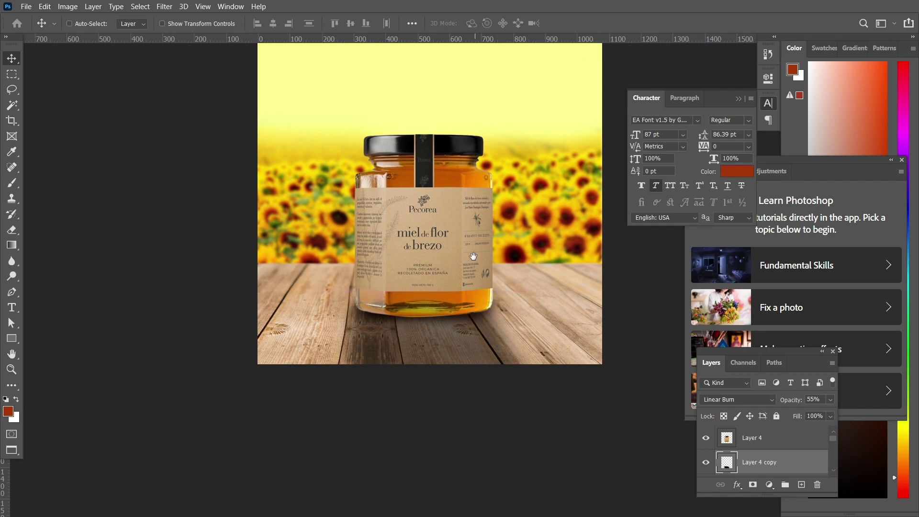
{"action": "left_click_drag", "start_coordinate": [473, 256], "coordinate": [476, 303]}
{"action": "right_click", "coordinate": [439, 271]}
{"action": "left_click", "coordinate": [448, 271]}
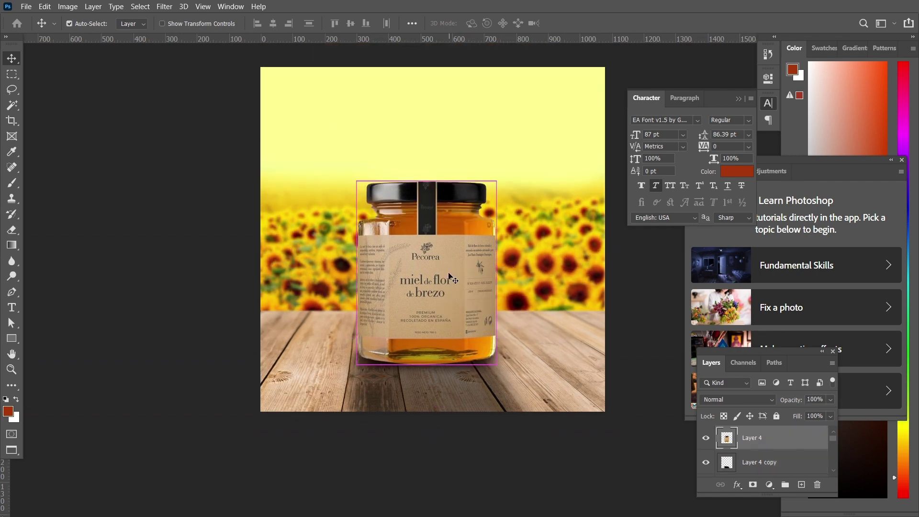
- Duplicate the jar layer and lower the copy's Levels output white to 187
{"action": "key", "text": "ctrl+j"}
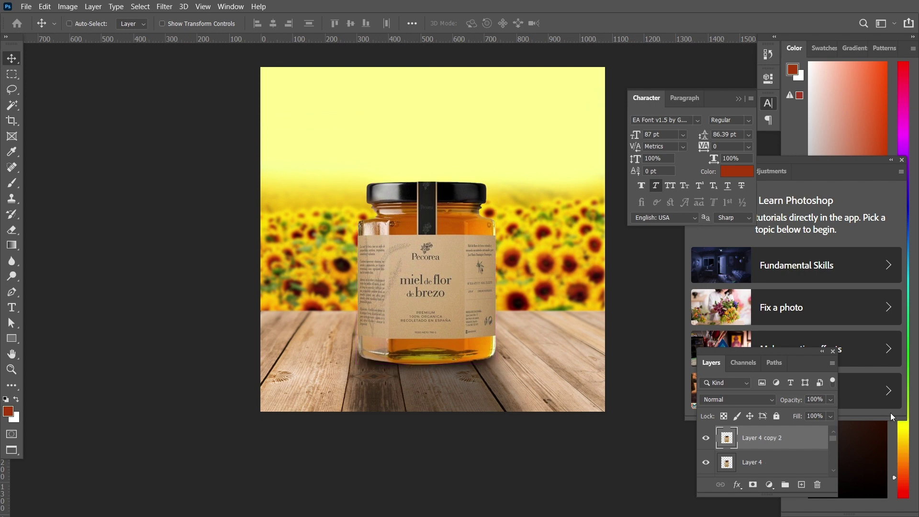
{"action": "key", "text": "ctrl+l"}
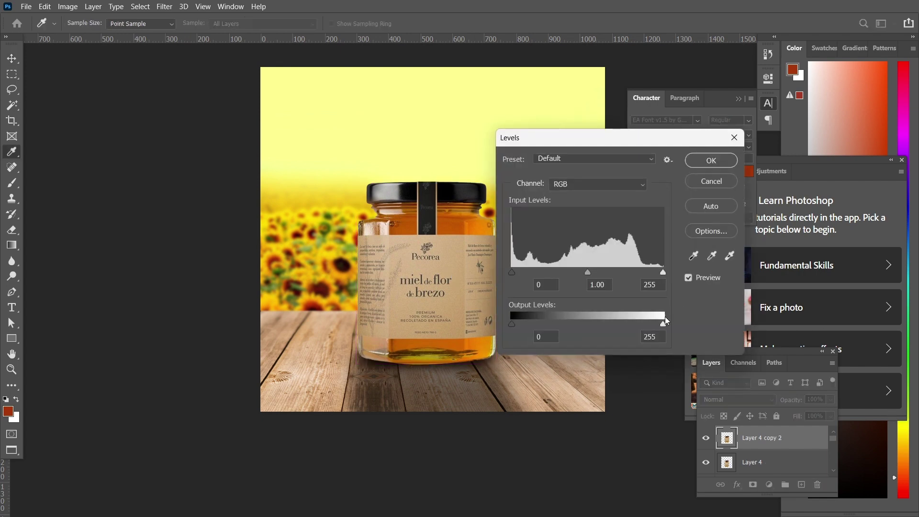
{"action": "left_click_drag", "start_coordinate": [665, 327], "coordinate": [624, 328]}
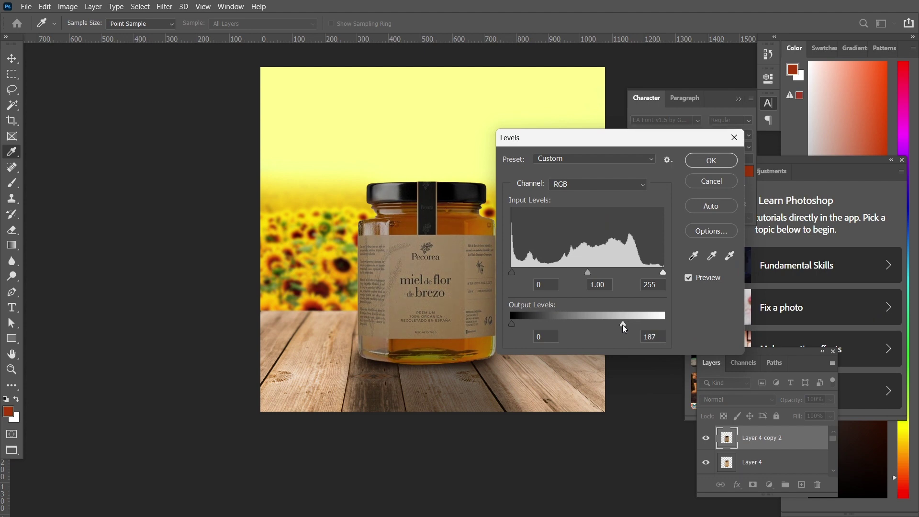
{"action": "key", "text": "Return"}
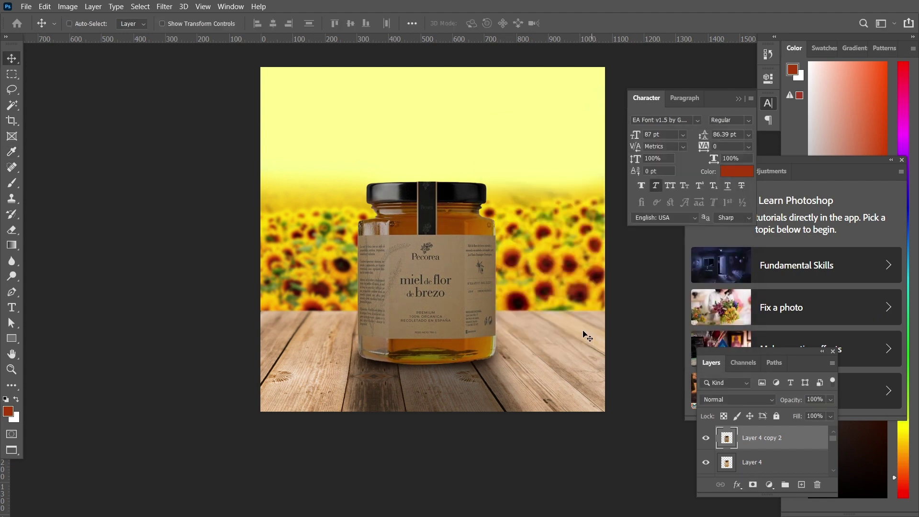
- Erase the darkened copy along the jar's right side with a 300 px eraser, then select Layer 4
{"action": "key", "text": "e"}
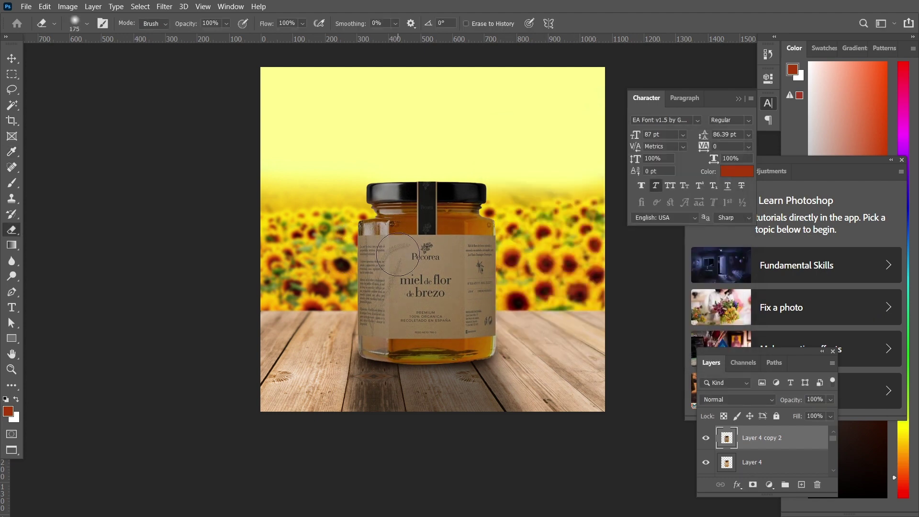
{"action": "key", "text": "ctrl+z"}
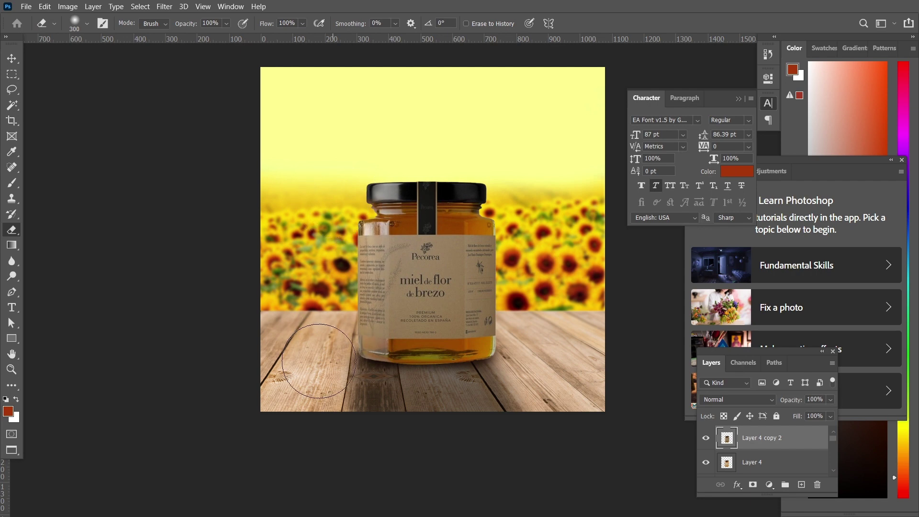
{"action": "key", "text": "bracketright"}
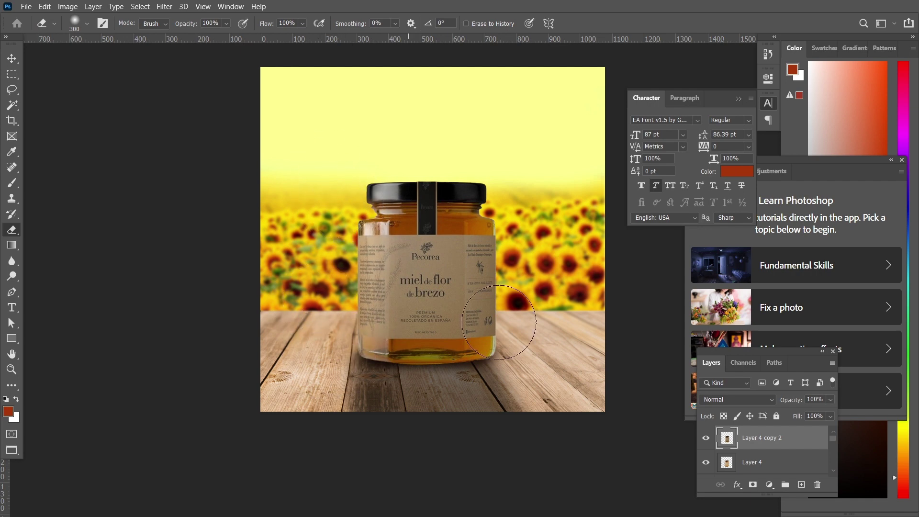
{"action": "left_click_drag", "start_coordinate": [513, 208], "coordinate": [530, 362]}
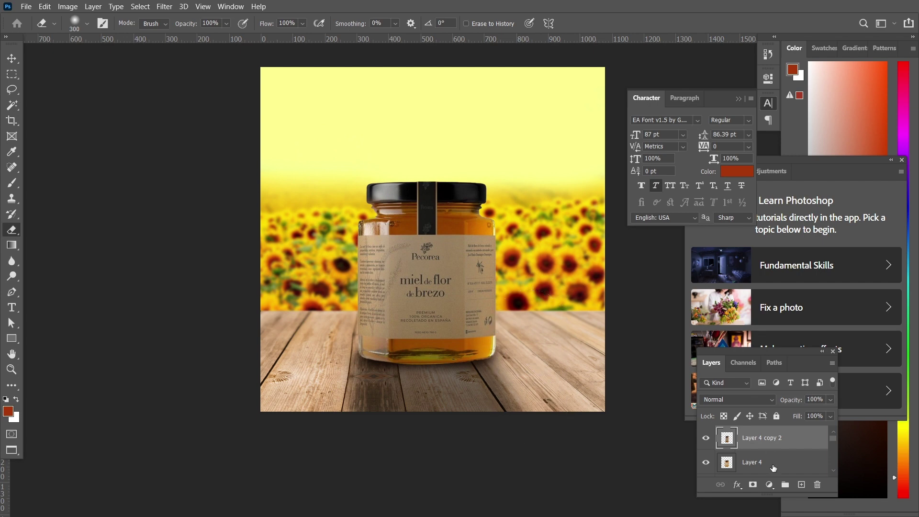
{"action": "left_click", "coordinate": [773, 467]}
- Brighten Layer 4 with Levels input white at 213, then make Layer 4 copy 2 active for erasing
{"action": "key", "text": "ctrl+l"}
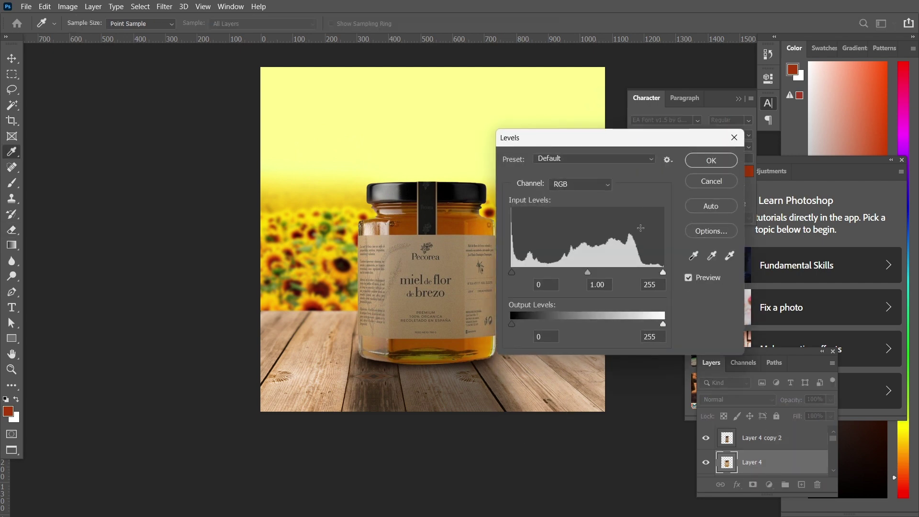
{"action": "left_click_drag", "start_coordinate": [662, 273], "coordinate": [639, 277]}
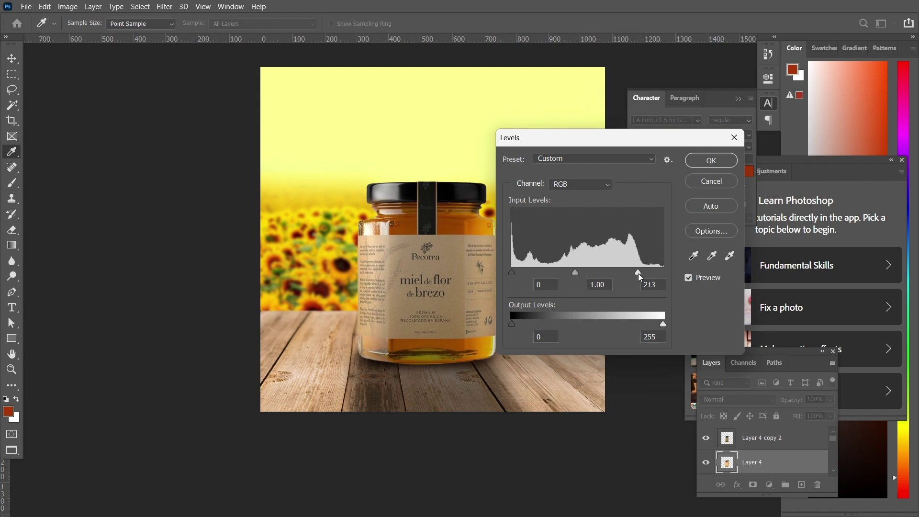
{"action": "key", "text": "Return"}
{"action": "key", "text": "e"}
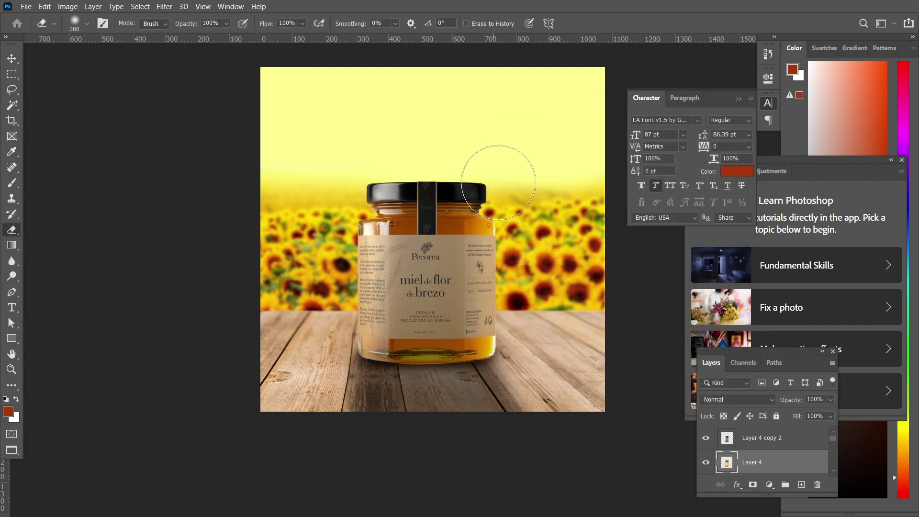
{"action": "left_click", "coordinate": [755, 438]}
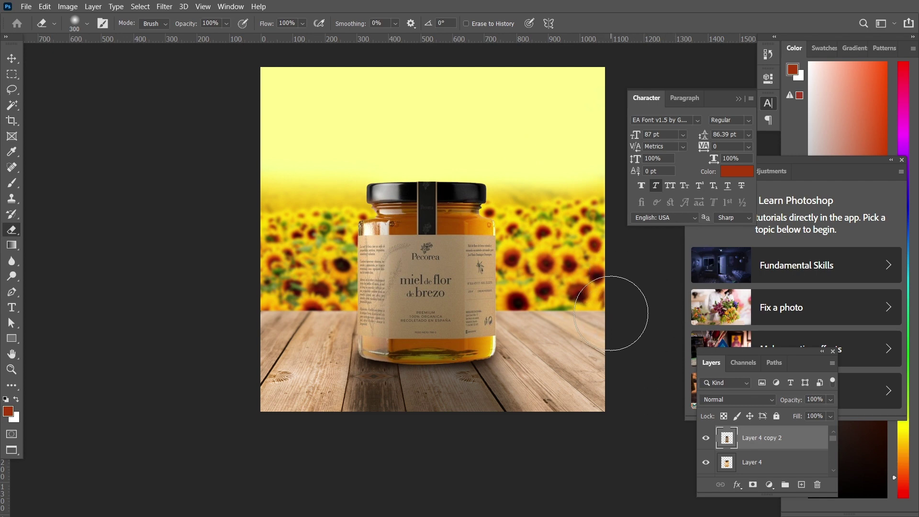
- Set Layer 4 copy 3 to Vivid Light, erase part of the label, and browse Downloads in the Open dialog
{"action": "left_click", "coordinate": [797, 463]}
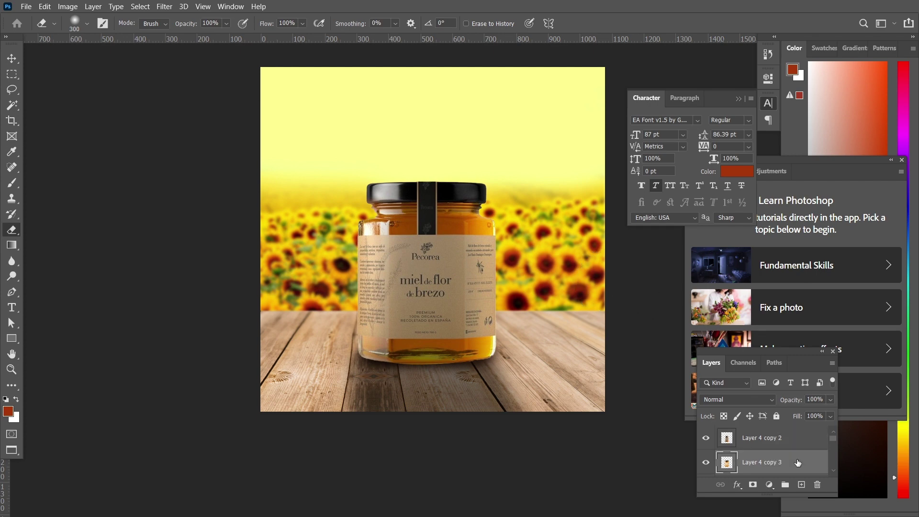
{"action": "left_click", "coordinate": [737, 399]}
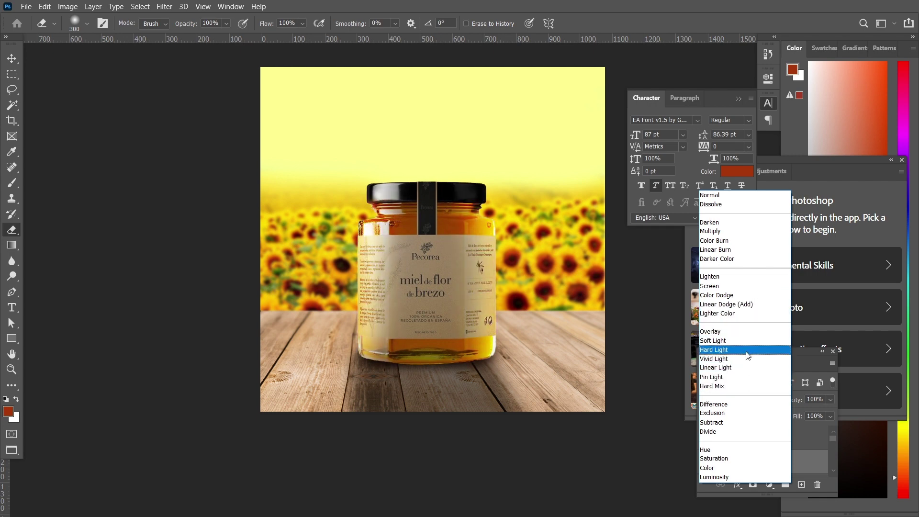
{"action": "left_click", "coordinate": [748, 365]}
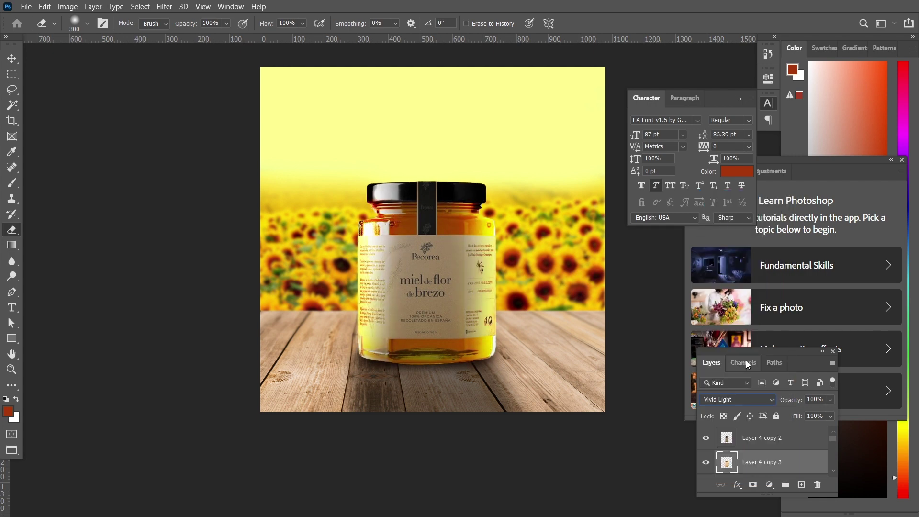
{"action": "mouse_move", "coordinate": [432, 331]}
{"action": "left_mouse_down"}
{"action": "mouse_move", "coordinate": [404, 240]}
{"action": "mouse_move", "coordinate": [415, 286]}
{"action": "mouse_move", "coordinate": [475, 350]}
{"action": "left_mouse_up"}
{"action": "key", "text": "bracketleft"}
{"action": "key", "text": "bracketleft"}
{"action": "key", "text": "bracketleft"}
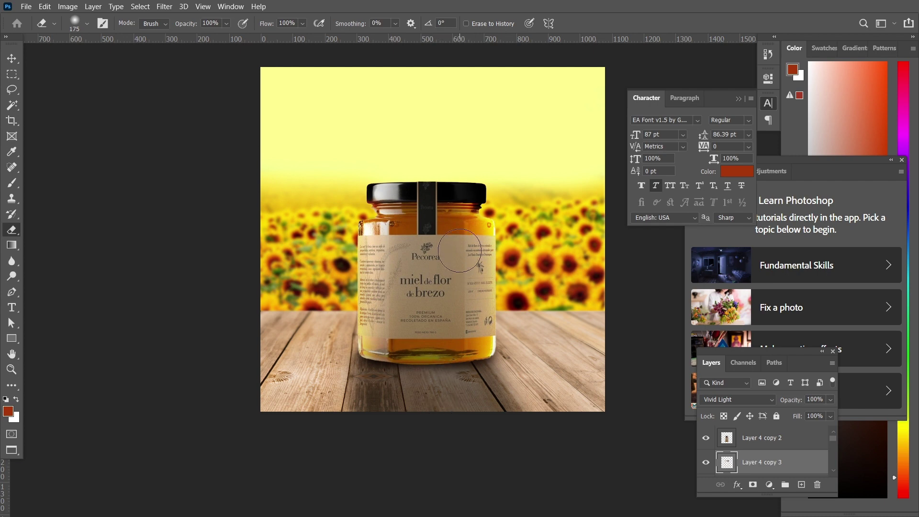
{"action": "key", "text": "ctrl+o"}
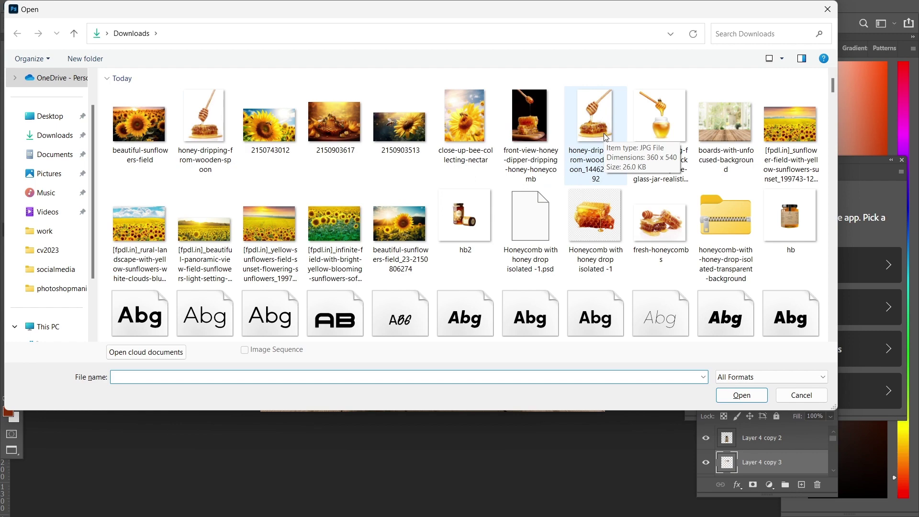
- Open the honey-dripping photo and mask out its white background via Select and Mask's Select Subject
{"action": "double_click", "coordinate": [606, 138]}
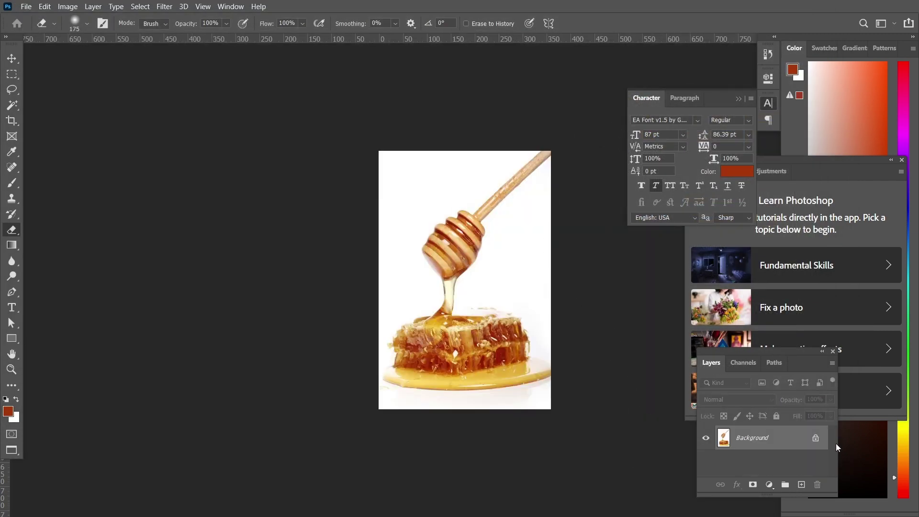
{"action": "left_click", "coordinate": [815, 438]}
{"action": "left_click", "coordinate": [141, 6]}
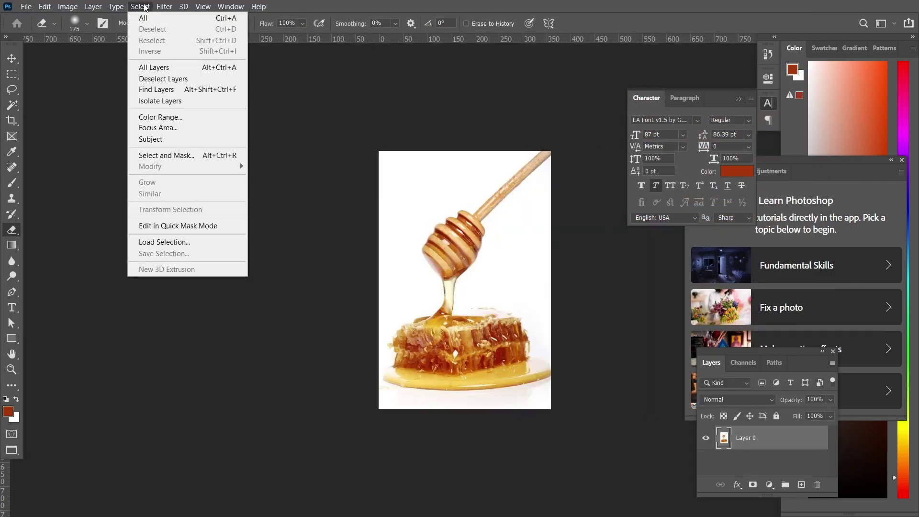
{"action": "left_click", "coordinate": [203, 156]}
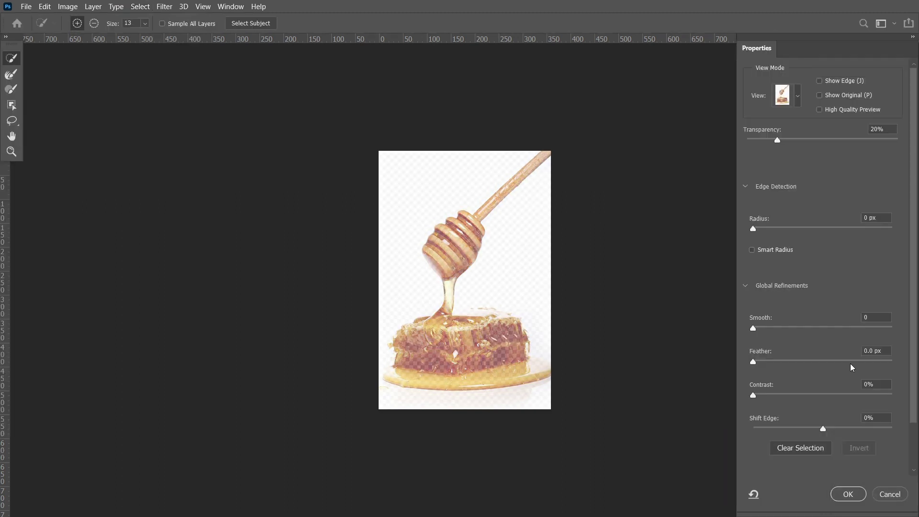
{"action": "left_click", "coordinate": [263, 24]}
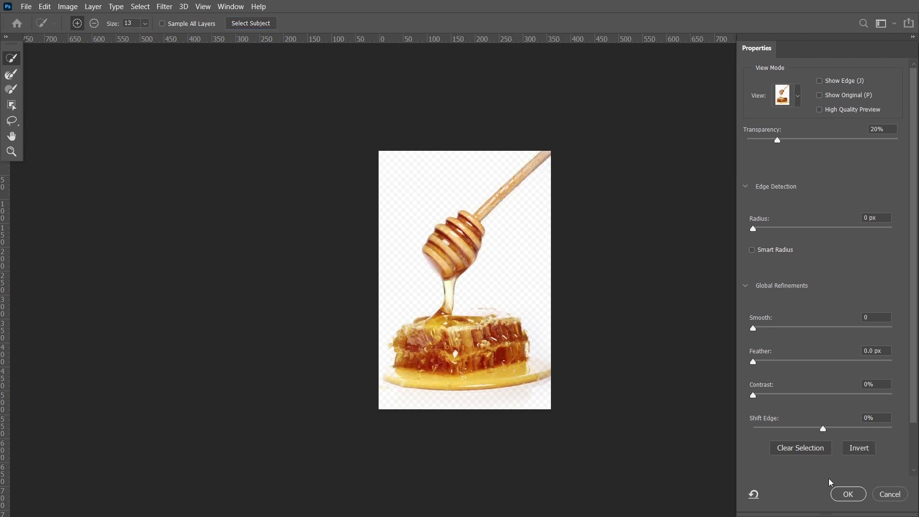
{"action": "left_click", "coordinate": [848, 494]}
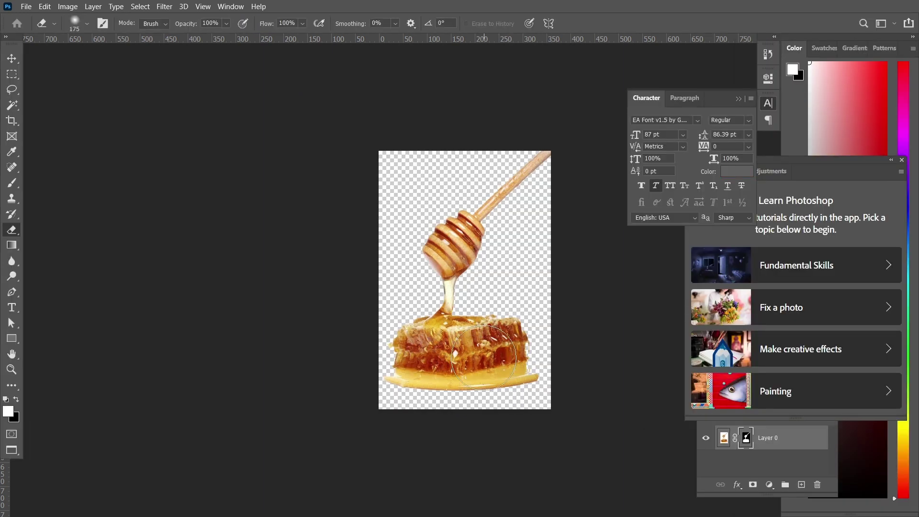
- Reposition the cut-out in its canvas to show the honey dipper
{"action": "key", "text": "v"}
{"action": "left_click_drag", "start_coordinate": [482, 333], "coordinate": [129, 19]}
{"action": "key", "text": "ctrl+z"}
{"action": "mouse_move", "coordinate": [508, 287]}
{"action": "left_mouse_down"}
{"action": "mouse_move", "coordinate": [462, 286]}
{"action": "mouse_move", "coordinate": [480, 369]}
{"action": "left_mouse_up"}
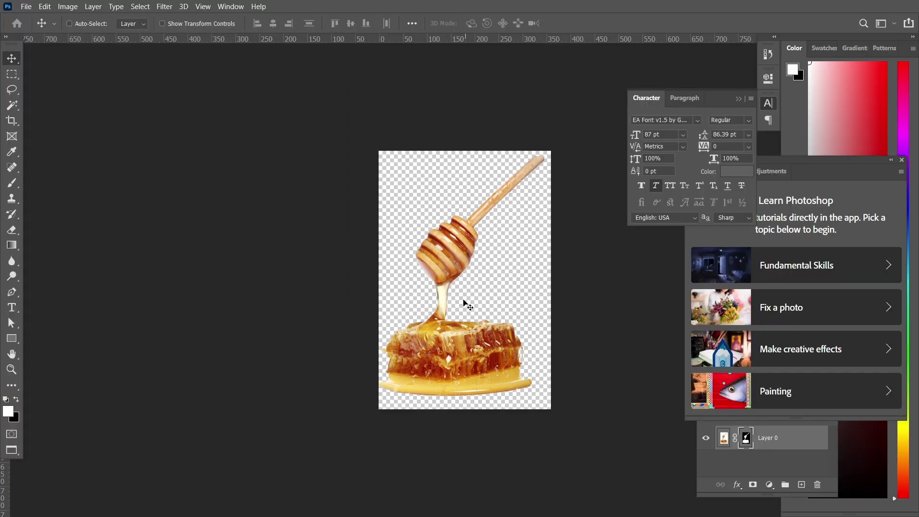
{"action": "left_click_drag", "start_coordinate": [459, 355], "coordinate": [467, 358]}
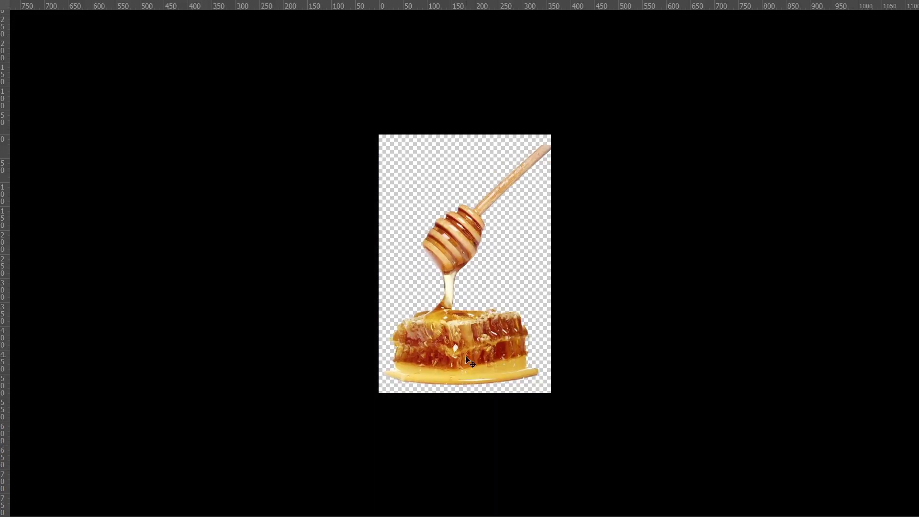
- Close the sunflower landscape document without saving changes
{"action": "key", "text": "f"}
{"action": "left_click_drag", "start_coordinate": [414, 359], "coordinate": [364, 264]}
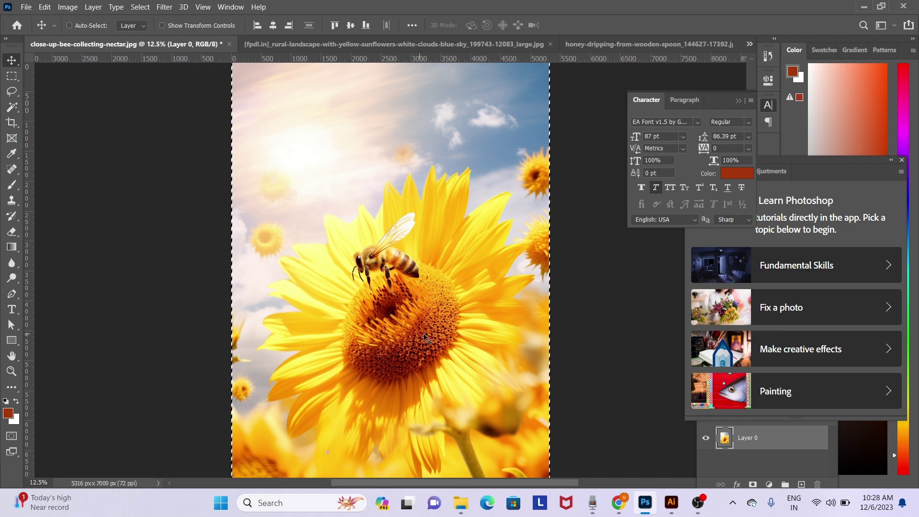
{"action": "key", "text": "ctrl+w"}
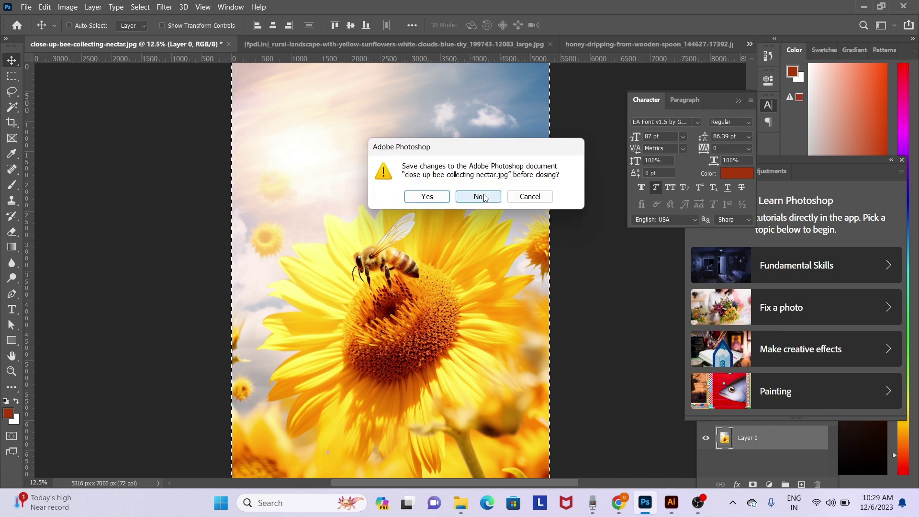
{"action": "key", "text": "Escape"}
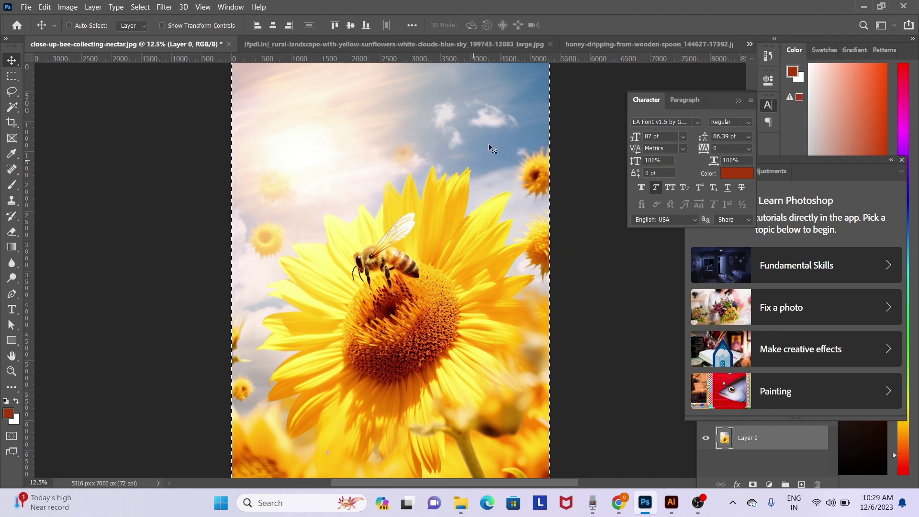
{"action": "left_click", "coordinate": [550, 44]}
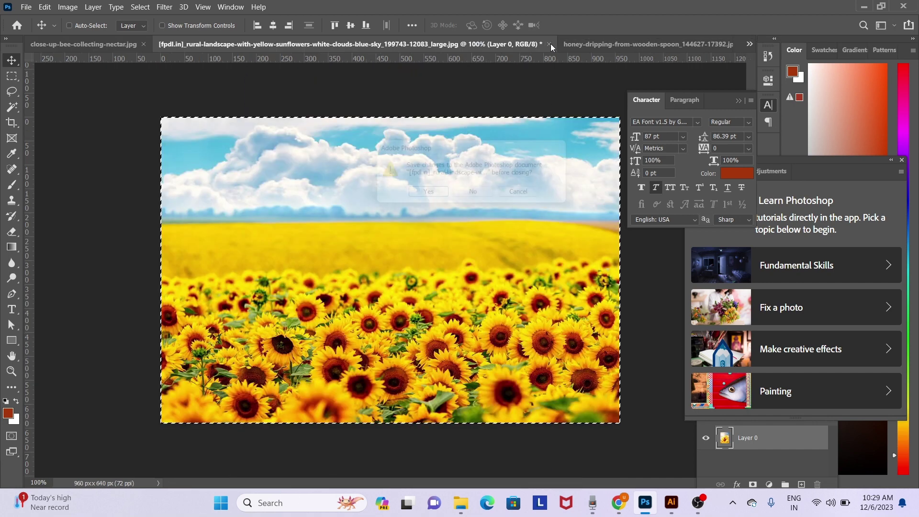
{"action": "left_click", "coordinate": [488, 197]}
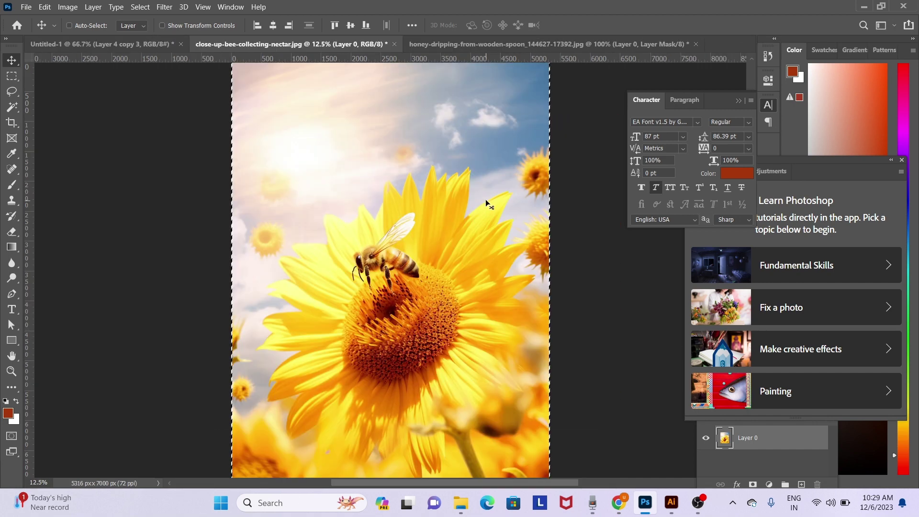
- Drag the masked honey cut-out into Untitled-1 and select the jar layer Layer 4 copy 2
{"action": "left_click", "coordinate": [551, 44]}
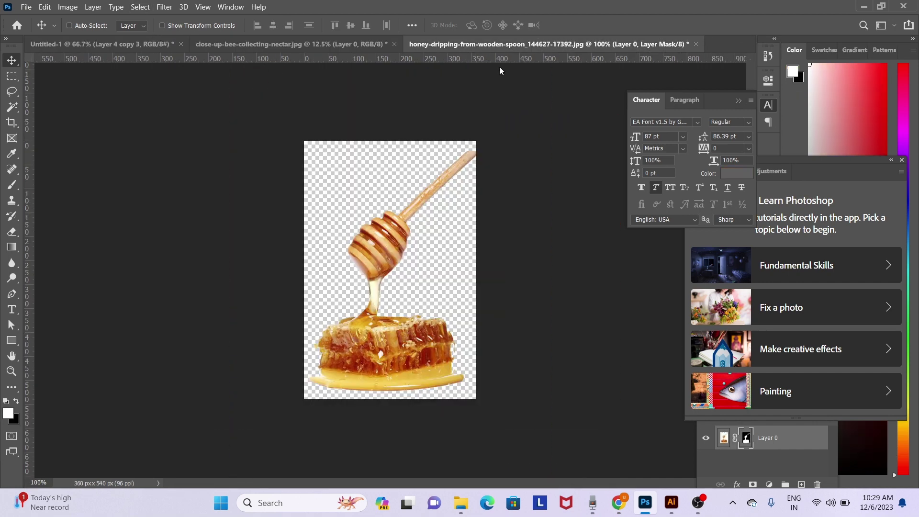
{"action": "mouse_move", "coordinate": [405, 240]}
{"action": "left_mouse_down"}
{"action": "mouse_move", "coordinate": [133, 65]}
{"action": "mouse_move", "coordinate": [487, 317]}
{"action": "mouse_move", "coordinate": [498, 364]}
{"action": "left_mouse_up"}
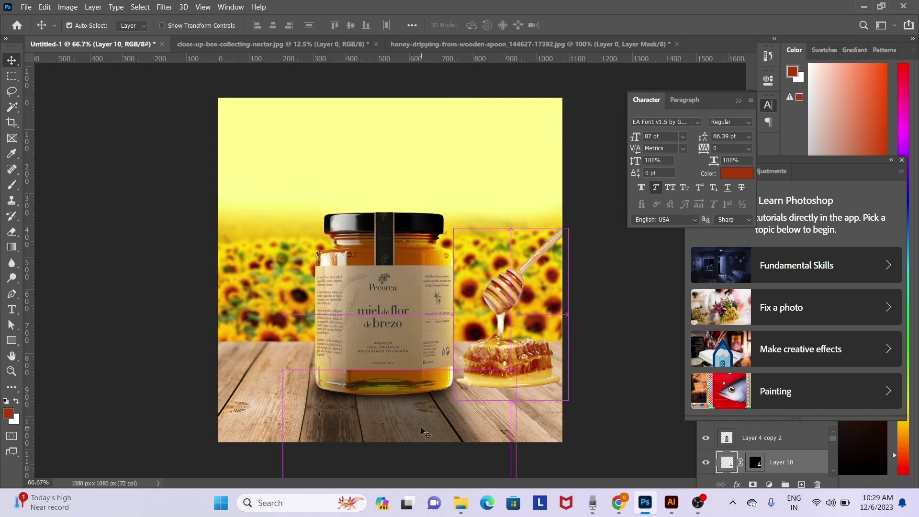
{"action": "left_click", "coordinate": [406, 362], "text": "ctrl"}
{"action": "right_click", "coordinate": [390, 276]}
{"action": "left_click", "coordinate": [401, 282]}
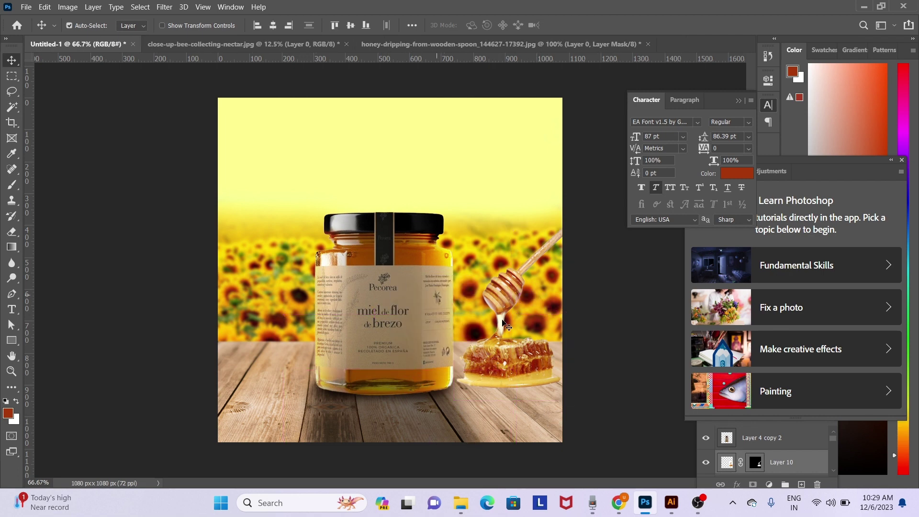
{"action": "left_click", "coordinate": [777, 444]}
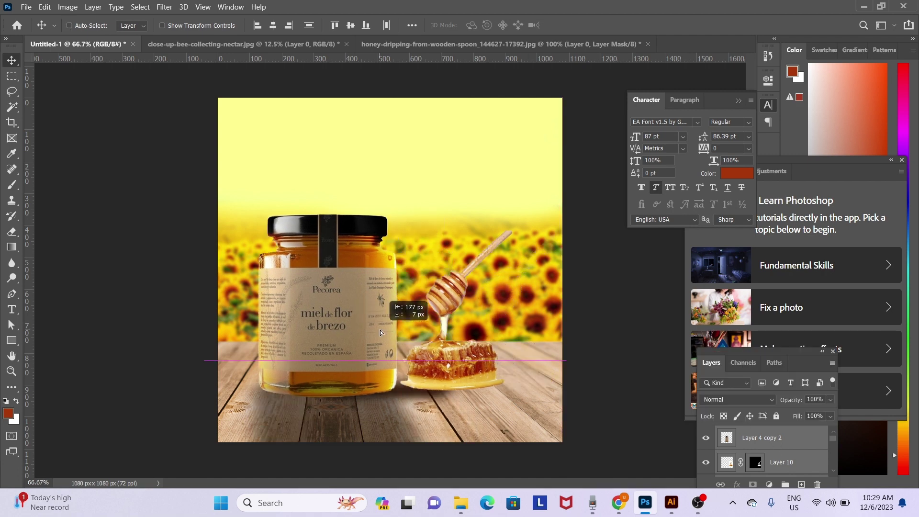
- Position the jar and honeycomb on the tabletop beside each other, leaving Layer 10 active
{"action": "left_click_drag", "start_coordinate": [381, 332], "coordinate": [395, 332]}
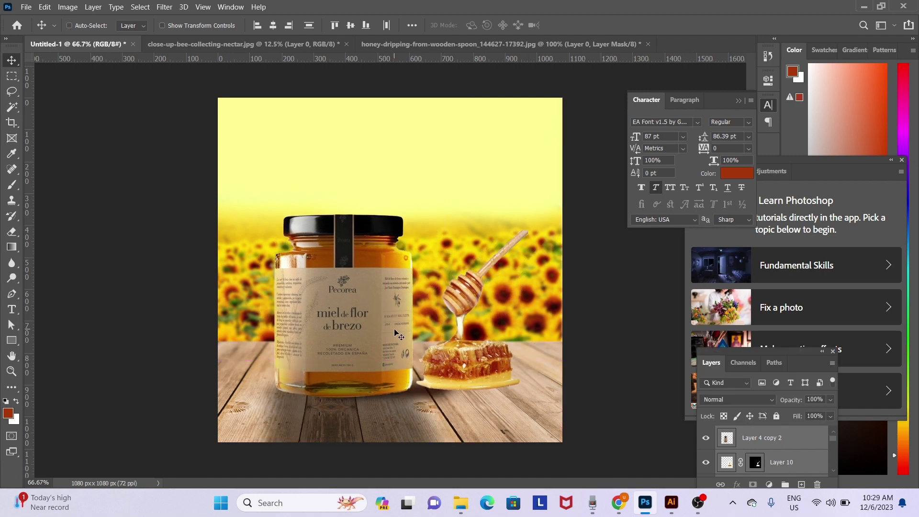
{"action": "left_click_drag", "start_coordinate": [473, 358], "coordinate": [518, 371]}
{"action": "right_click", "coordinate": [482, 361]}
{"action": "left_click", "coordinate": [498, 364]}
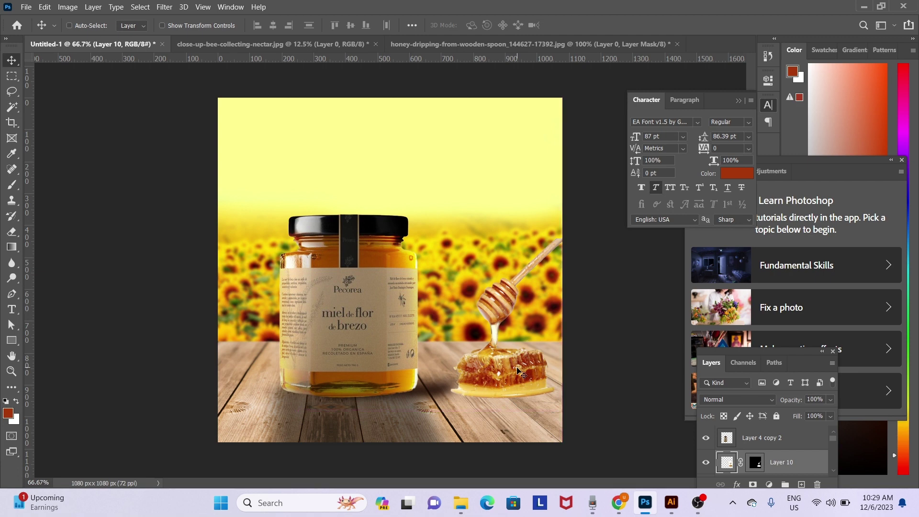
{"action": "right_click", "coordinate": [430, 389]}
{"action": "left_click", "coordinate": [445, 397]}
{"action": "mouse_move", "coordinate": [428, 394]}
{"action": "left_mouse_down"}
{"action": "mouse_move", "coordinate": [404, 394]}
{"action": "mouse_move", "coordinate": [414, 396]}
{"action": "left_mouse_up"}
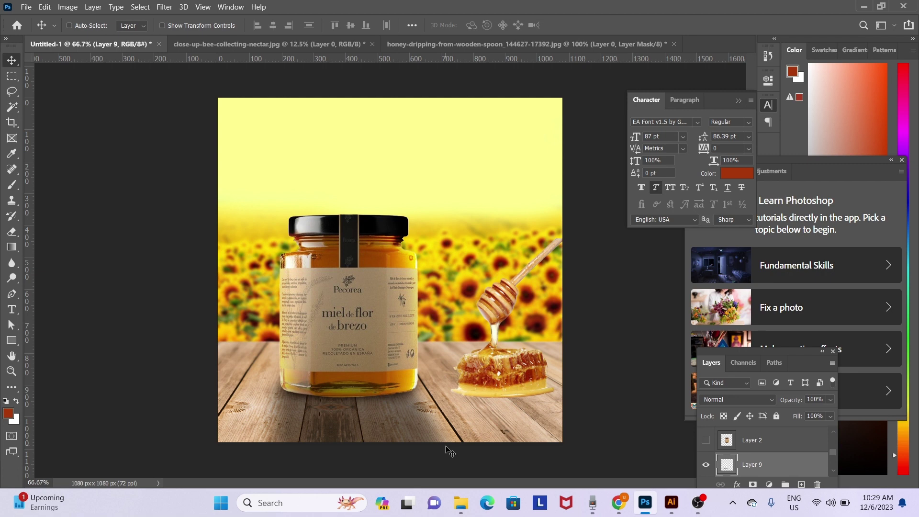
{"action": "right_click", "coordinate": [510, 375]}
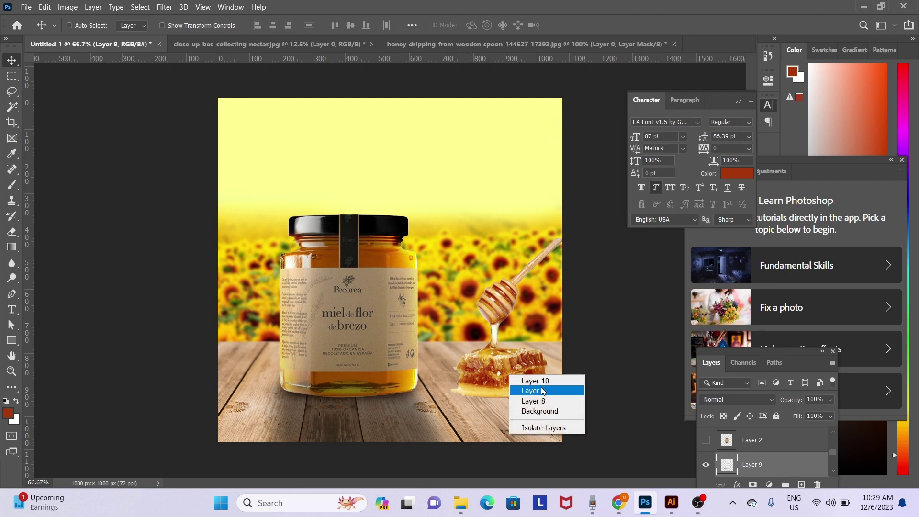
{"action": "left_click", "coordinate": [541, 381]}
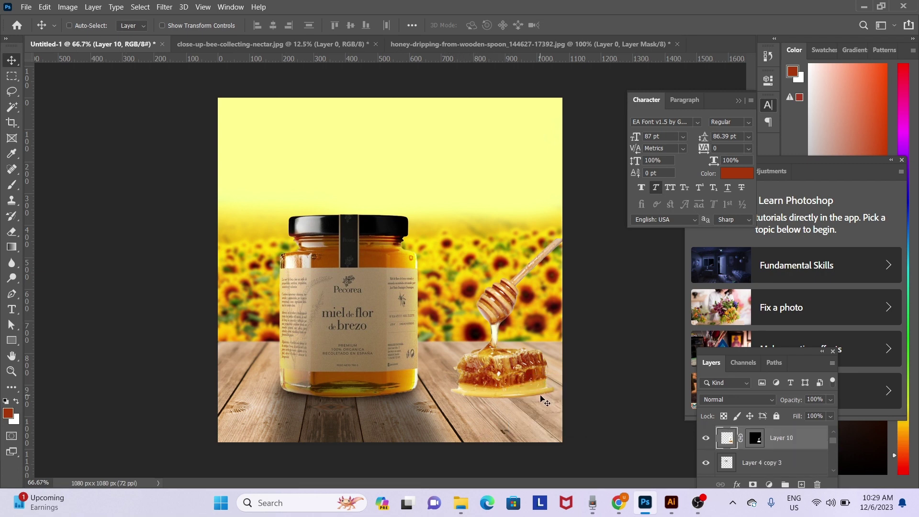
- Paint a dark maroon shadow under the honeycomb on new Layer 11, placed below the honeycomb
{"action": "key", "text": "ctrl+shift+n"}
{"action": "key", "text": "Return"}
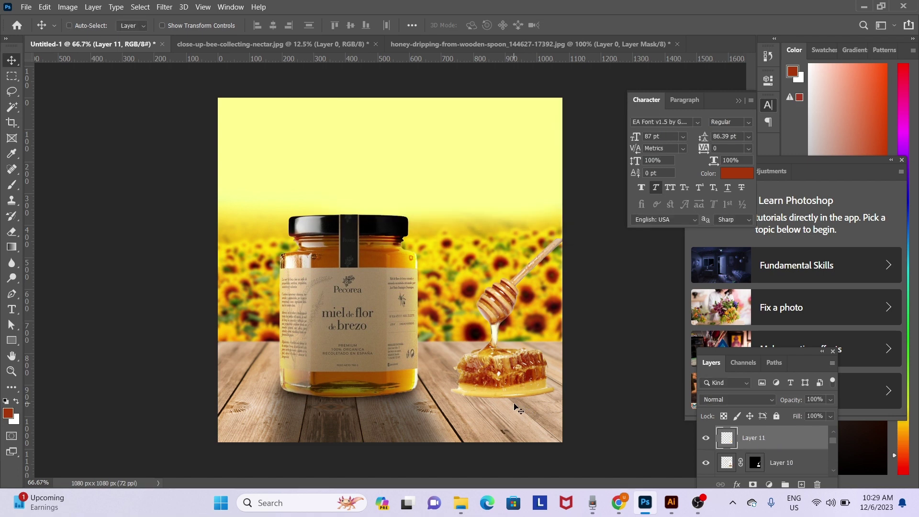
{"action": "key", "text": "b"}
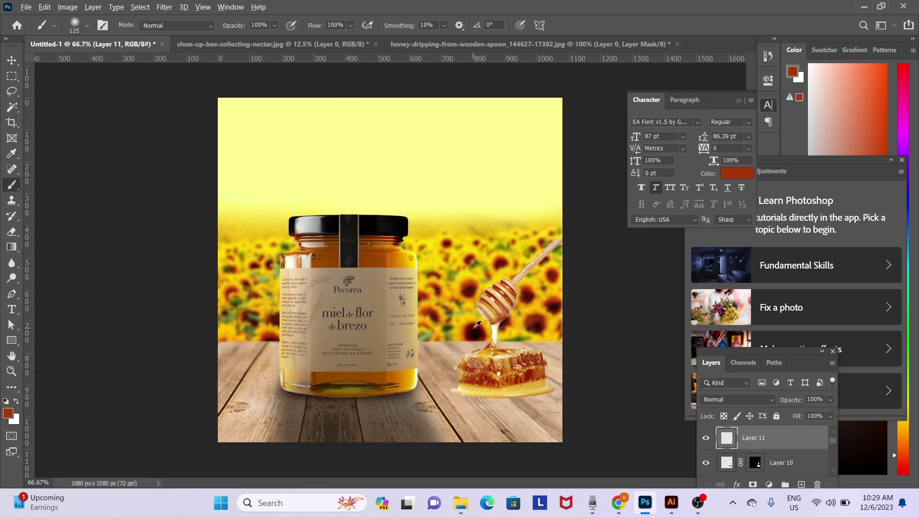
{"action": "left_click", "coordinate": [477, 325], "text": "alt"}
{"action": "key", "text": "bracketleft"}
{"action": "key", "text": "bracketleft"}
{"action": "key", "text": "bracketleft"}
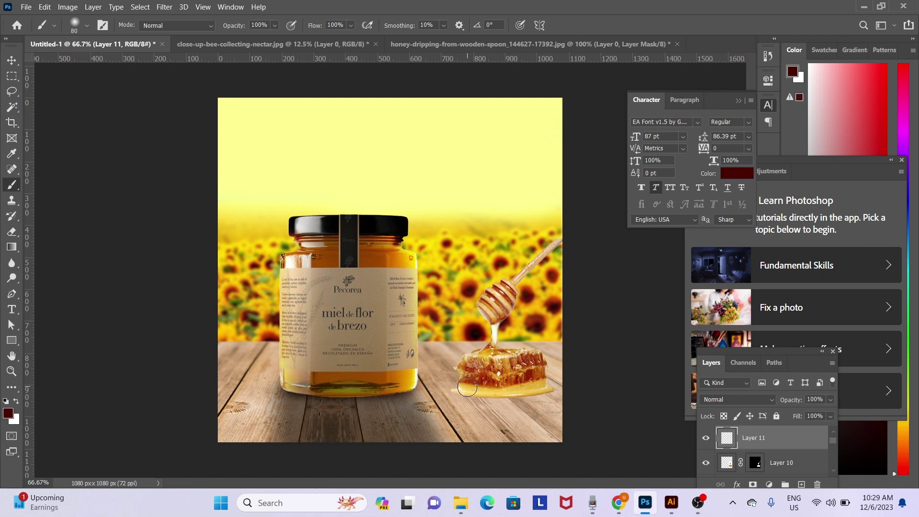
{"action": "mouse_move", "coordinate": [479, 386]}
{"action": "left_mouse_down"}
{"action": "mouse_move", "coordinate": [461, 389]}
{"action": "mouse_move", "coordinate": [517, 385]}
{"action": "left_mouse_up"}
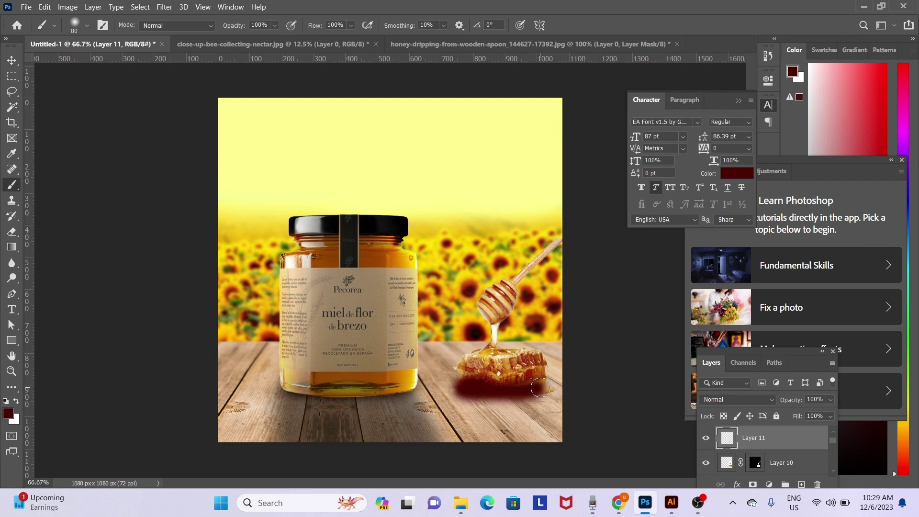
{"action": "key", "text": "ctrl+bracketleft"}
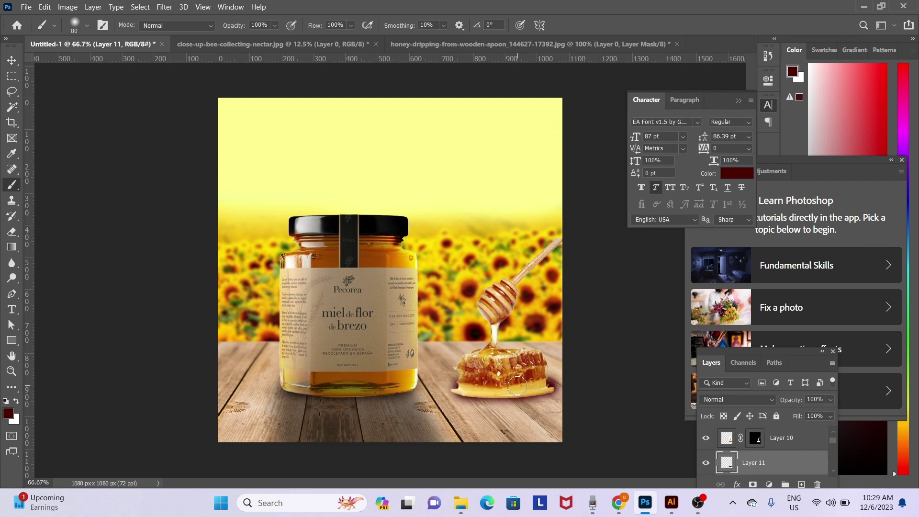
- Reselect the honeycomb Layer 10 with the Move tool
{"action": "key", "text": "e"}
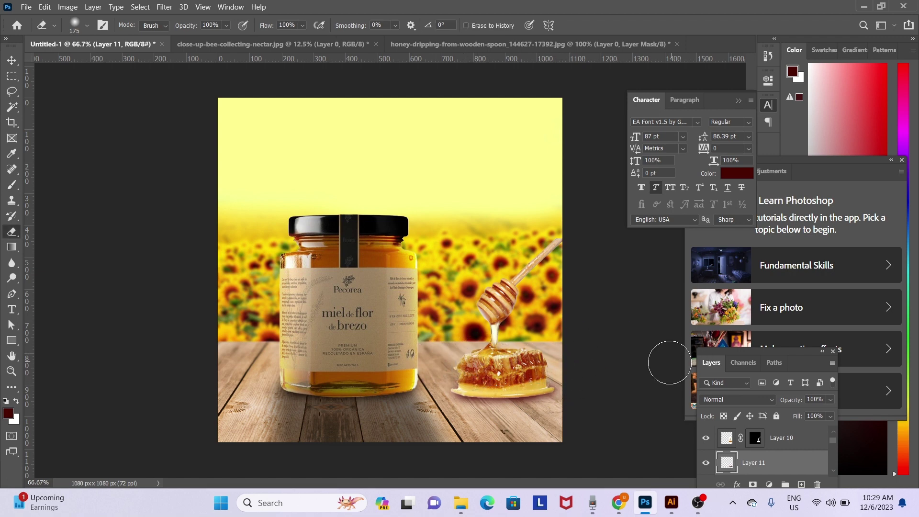
{"action": "key", "text": "b"}
{"action": "key", "text": "v"}
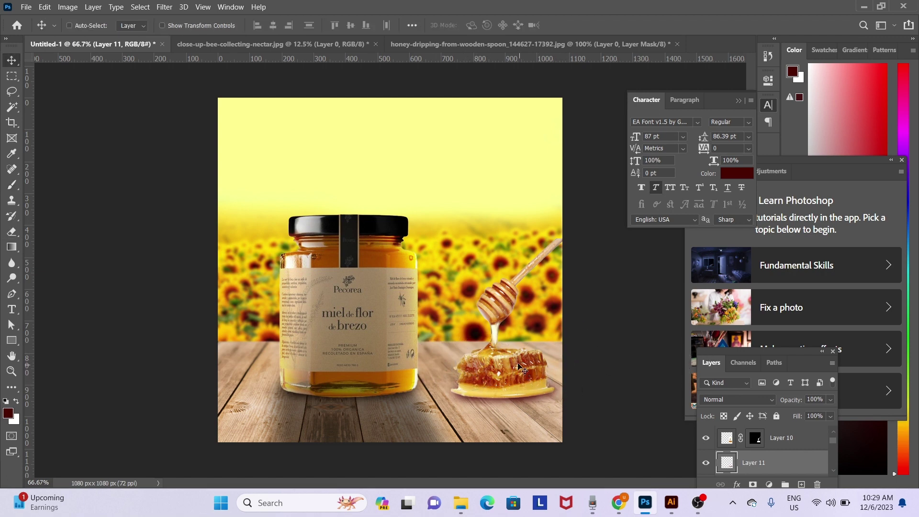
{"action": "right_click", "coordinate": [518, 365]}
{"action": "left_click", "coordinate": [543, 369]}
- Duplicate the honeycomb layer and darken the copy by lowering the Levels output white
{"action": "key", "text": "ctrl+j"}
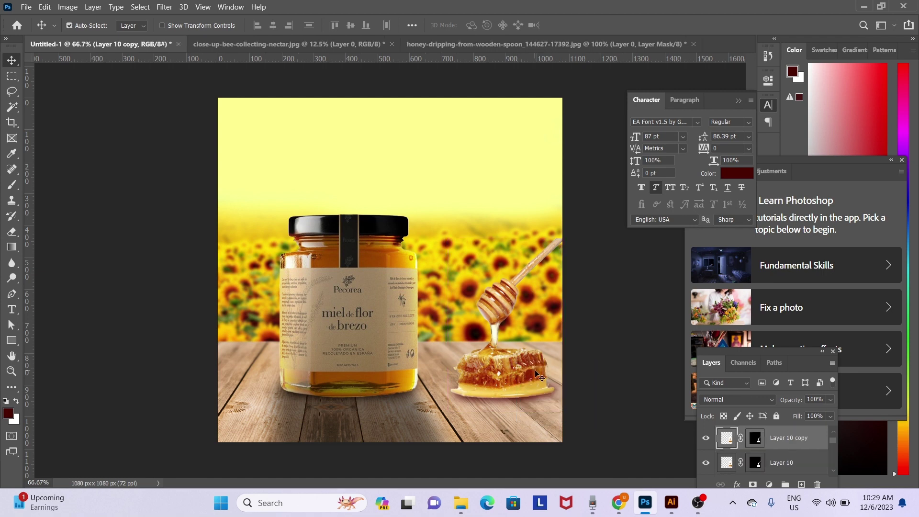
{"action": "key", "text": "ctrl+l"}
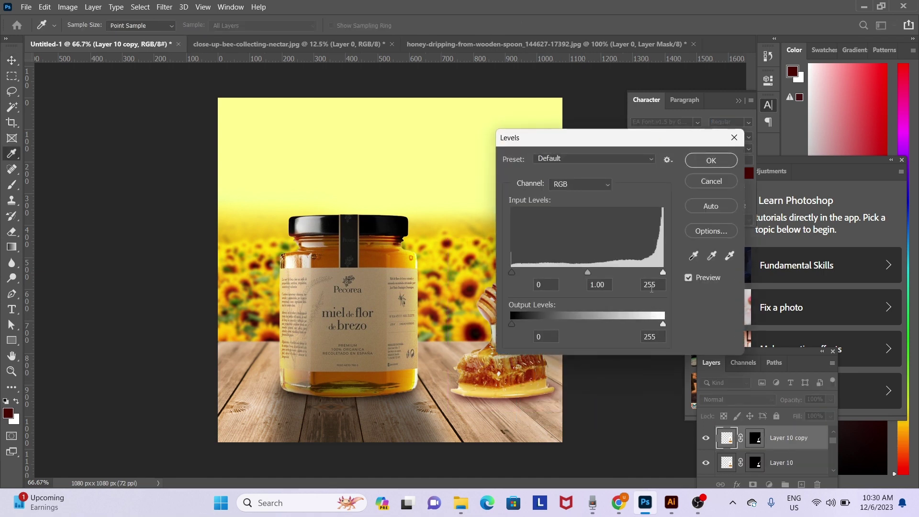
{"action": "left_click_drag", "start_coordinate": [663, 325], "coordinate": [592, 326]}
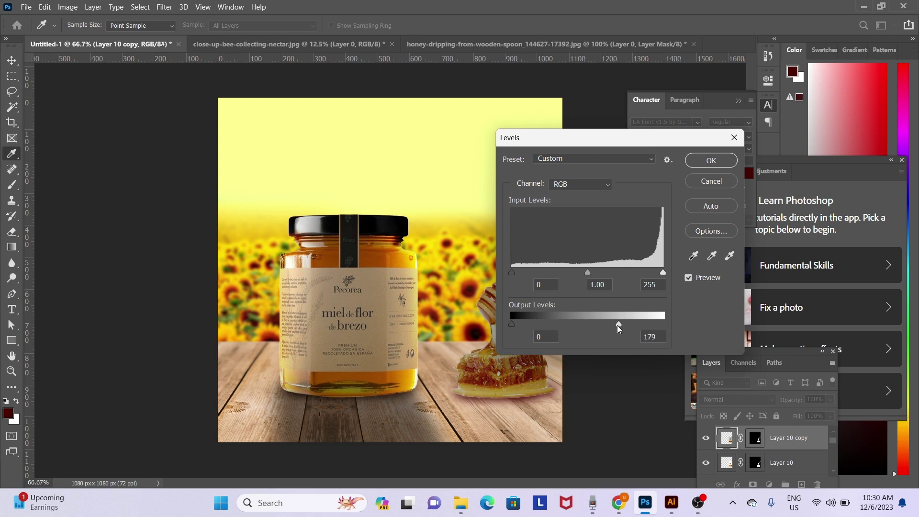
{"action": "key", "text": "Return"}
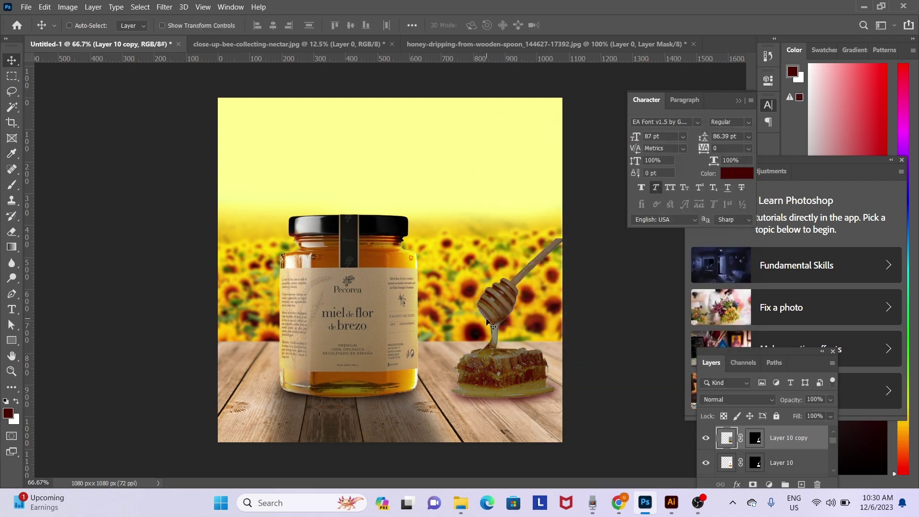
- Erase the darkened copy from the honey dipper and along the honeycomb's left edge
{"action": "key", "text": "e"}
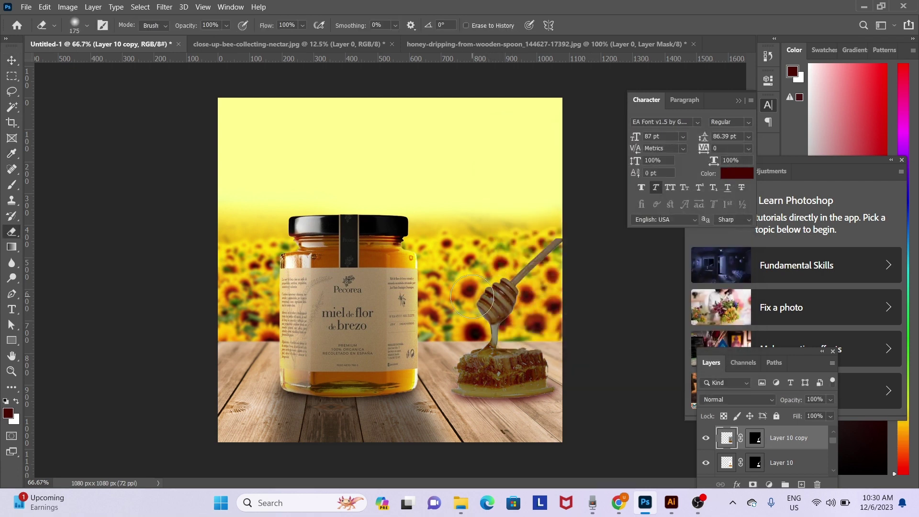
{"action": "left_click_drag", "start_coordinate": [472, 296], "coordinate": [498, 292]}
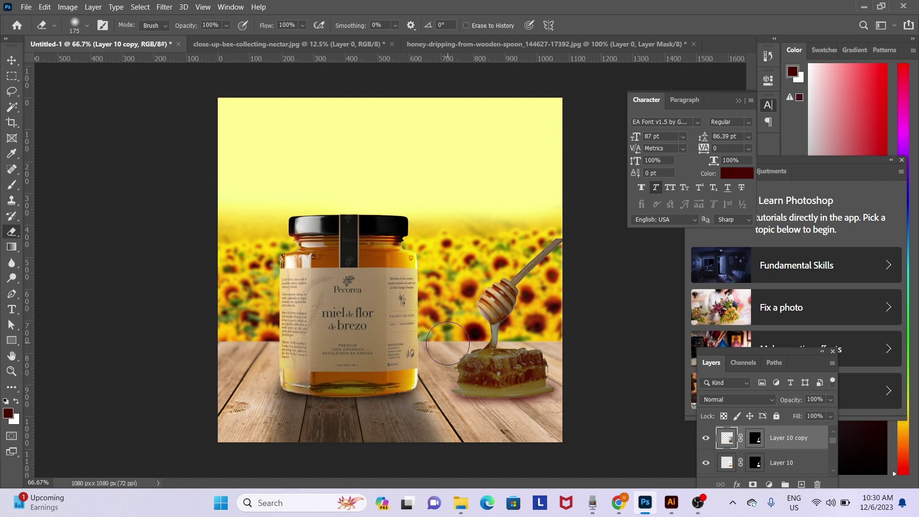
{"action": "left_click_drag", "start_coordinate": [460, 366], "coordinate": [499, 259]}
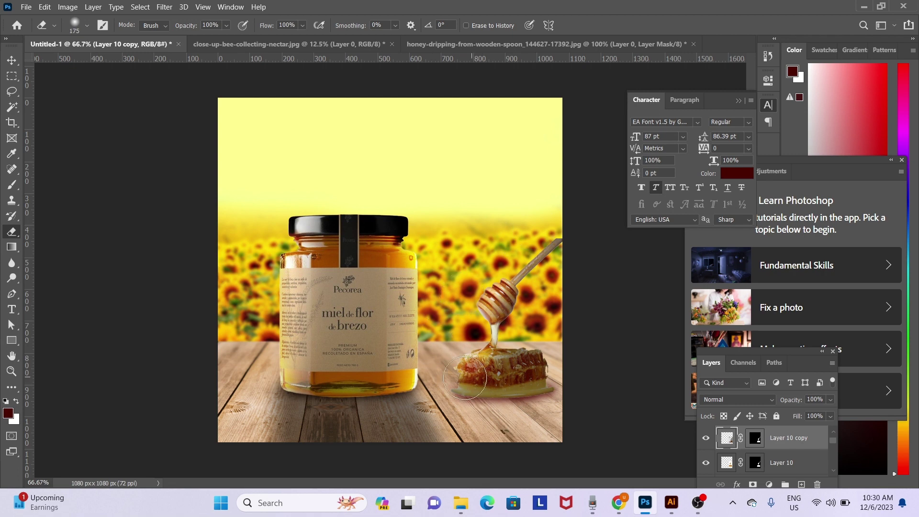
{"action": "mouse_move", "coordinate": [465, 378]}
{"action": "left_mouse_down"}
{"action": "mouse_move", "coordinate": [455, 378]}
{"action": "mouse_move", "coordinate": [459, 364]}
{"action": "left_mouse_up"}
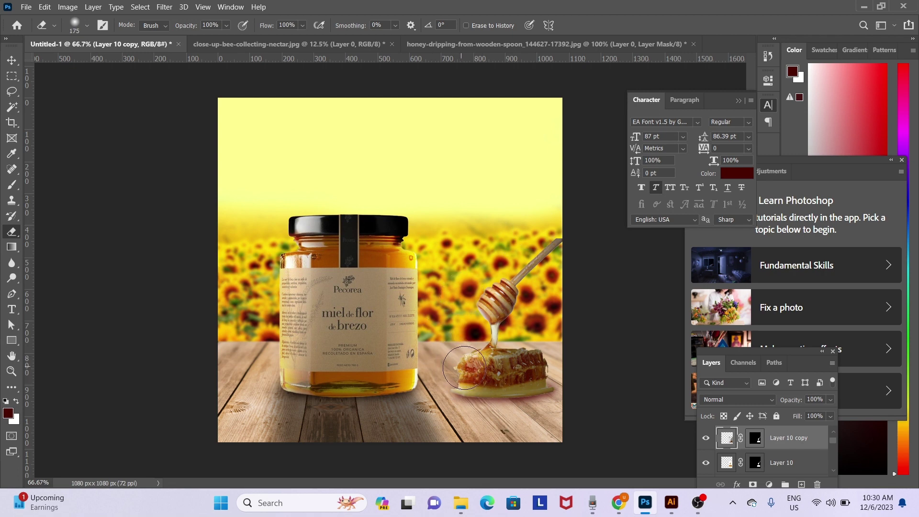
- Set the darkened Layer 10 copy to 60% opacity
{"action": "key", "text": "v"}
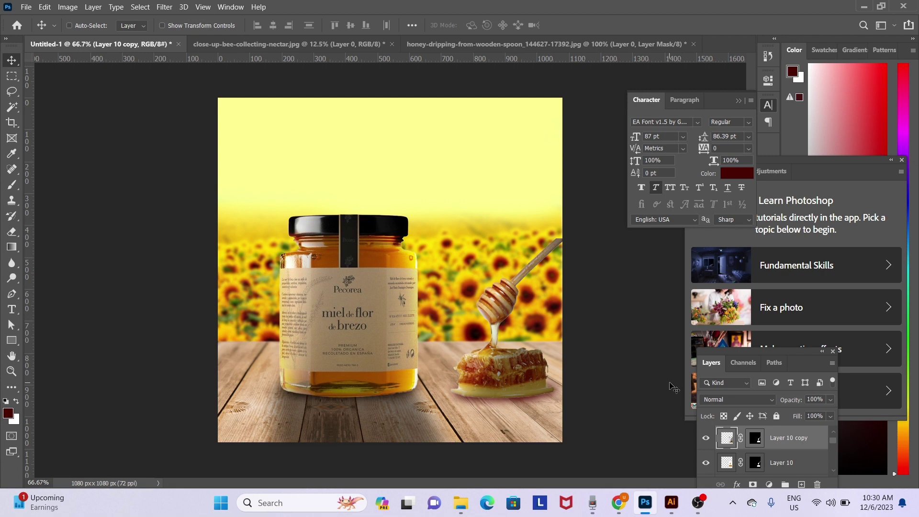
{"action": "key", "text": "2"}
{"action": "key", "text": "5"}
{"action": "key", "text": "5"}
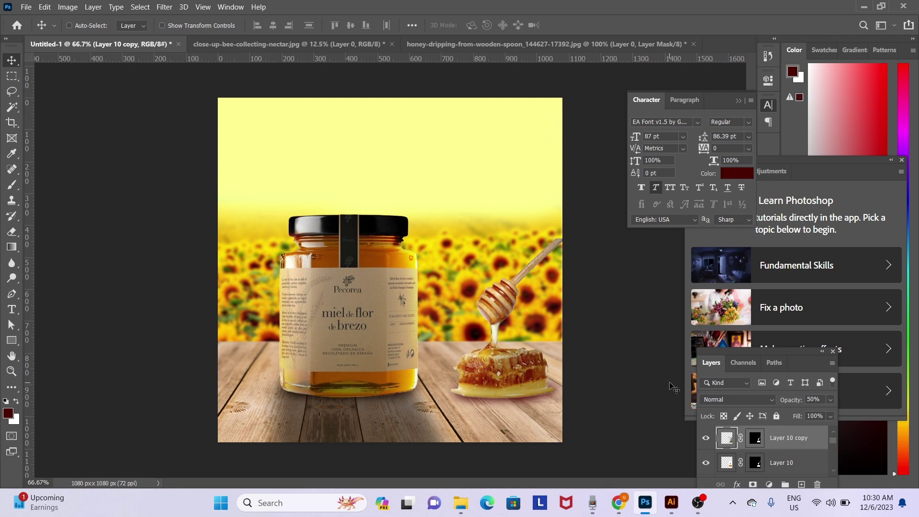
{"action": "key", "text": "7"}
{"action": "key", "text": "7"}
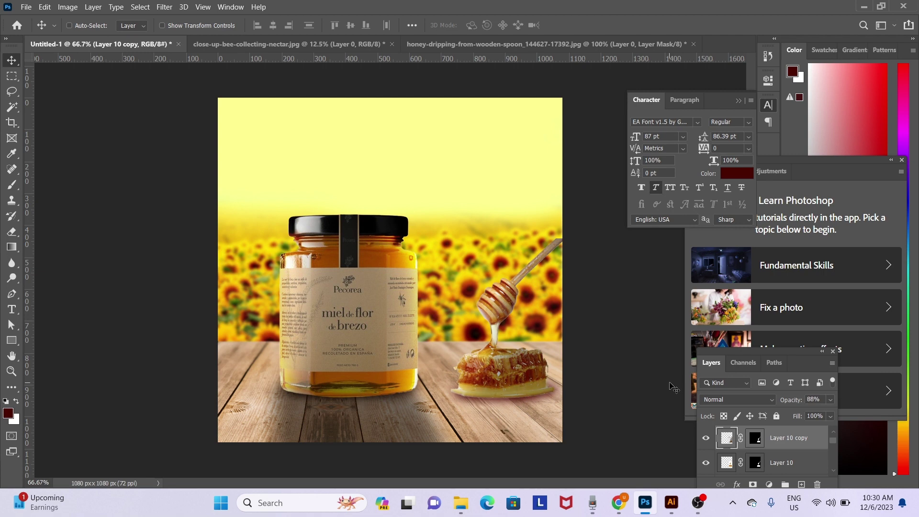
{"action": "key", "text": "6"}
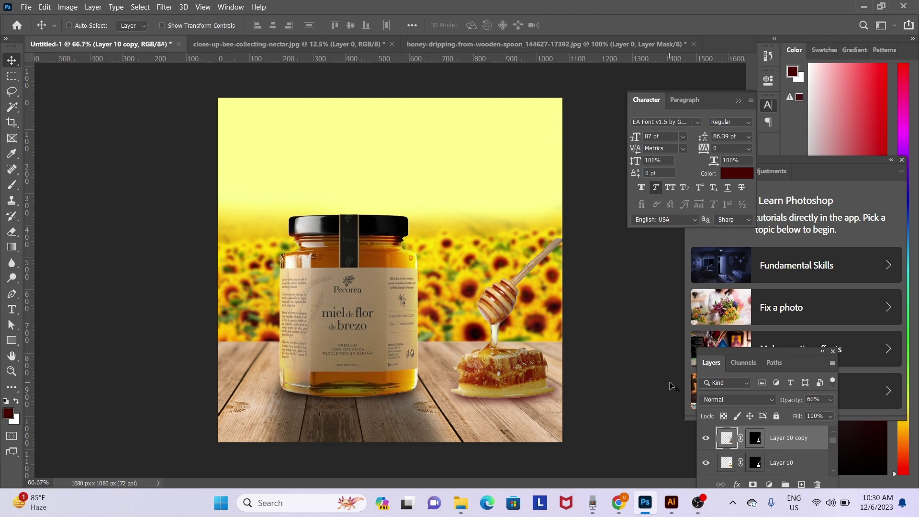
- Above Layer 5, paint a near-black shadow under the honeycomb plate on new Layer 12
{"action": "right_click", "coordinate": [518, 420]}
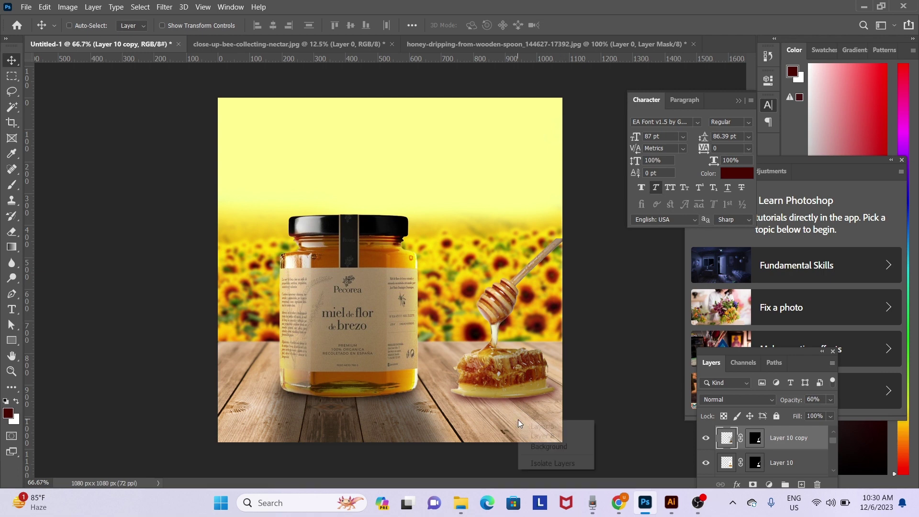
{"action": "left_click", "coordinate": [540, 427]}
{"action": "key", "text": "ctrl+shift+n"}
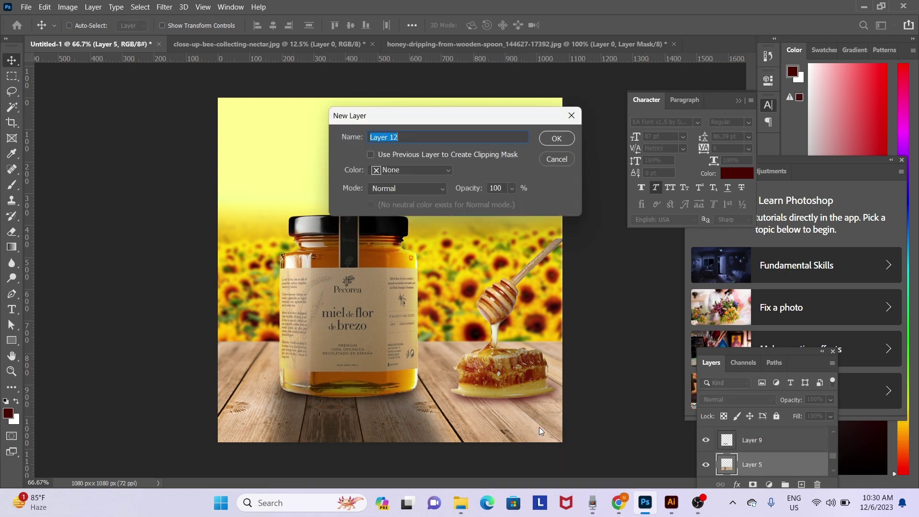
{"action": "key", "text": "Return"}
{"action": "key", "text": "b"}
{"action": "left_click", "coordinate": [477, 332], "text": "alt"}
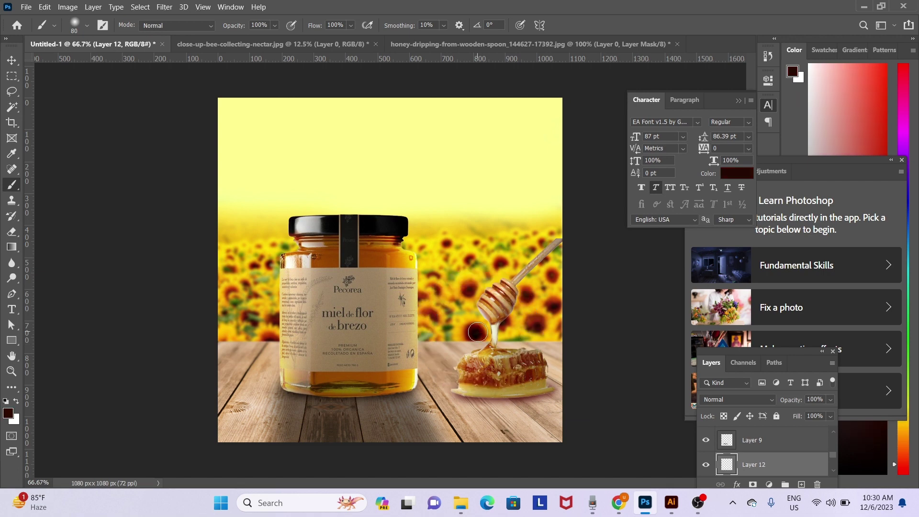
{"action": "key", "text": "bracketright"}
{"action": "key", "text": "bracketright"}
{"action": "key", "text": "bracketright"}
{"action": "left_click_drag", "start_coordinate": [476, 399], "coordinate": [560, 433]}
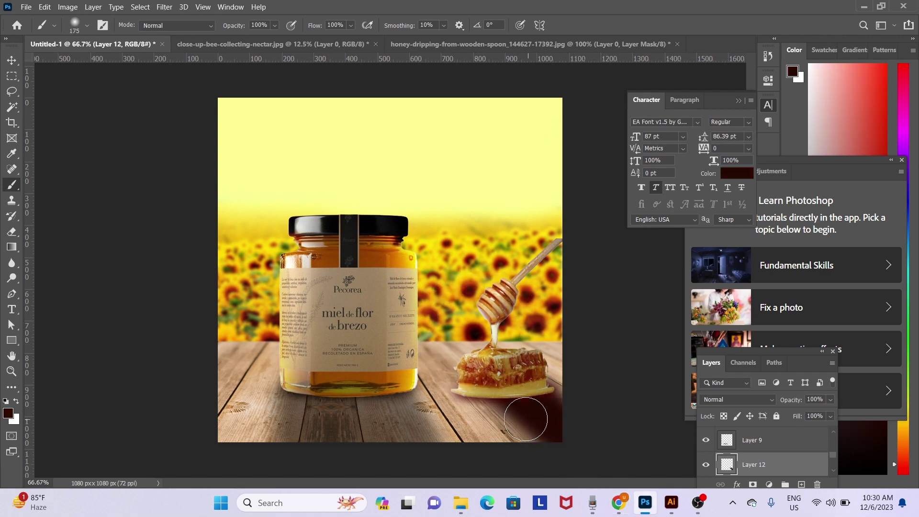
{"action": "left_click_drag", "start_coordinate": [477, 394], "coordinate": [526, 416]}
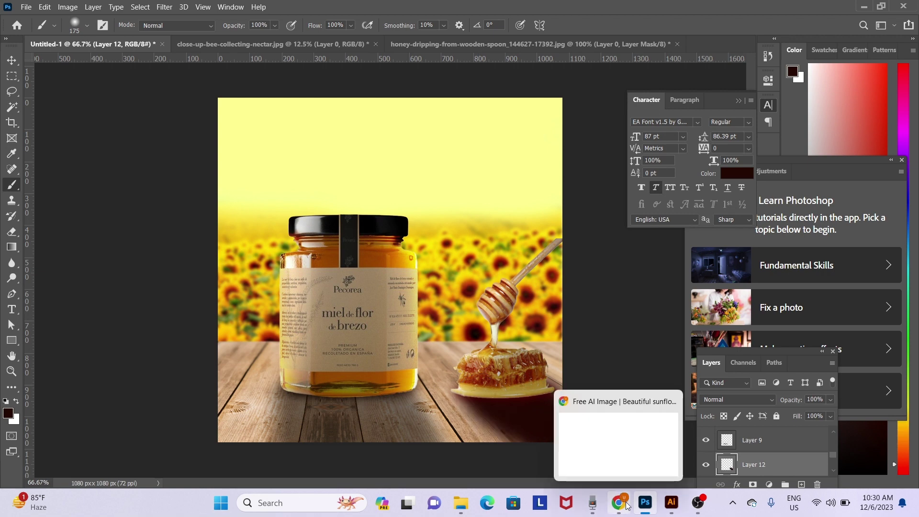
- Set the shadow layer to 66% opacity and erase part of it with a 300 px eraser
{"action": "key", "text": "v"}
{"action": "key", "text": "5"}
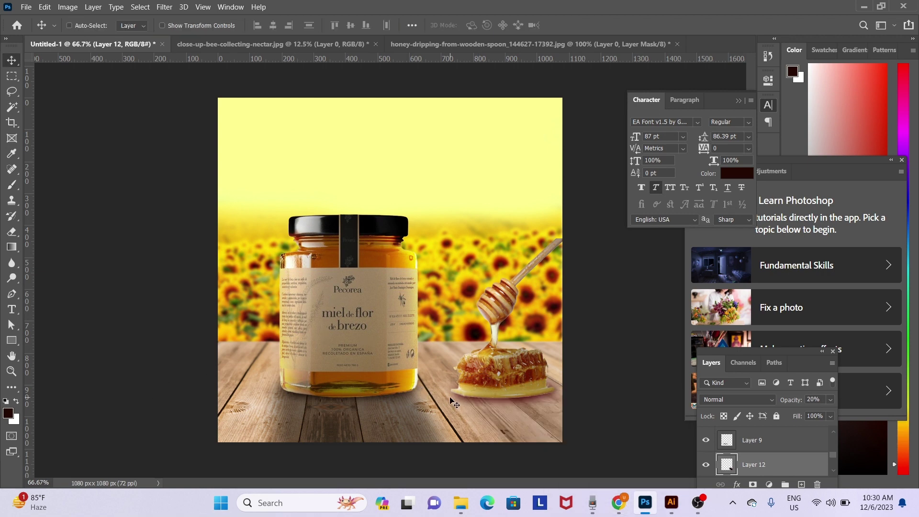
{"action": "key", "text": "5"}
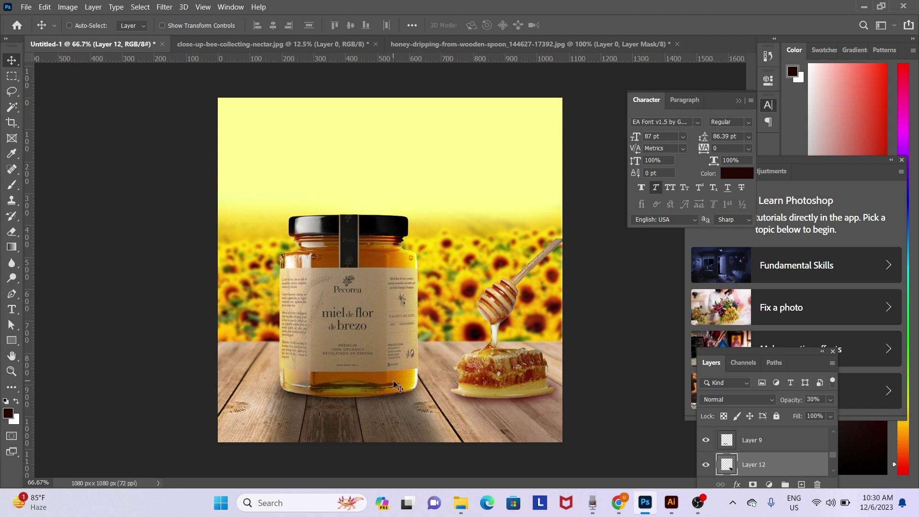
{"action": "key", "text": "6"}
{"action": "key", "text": "6"}
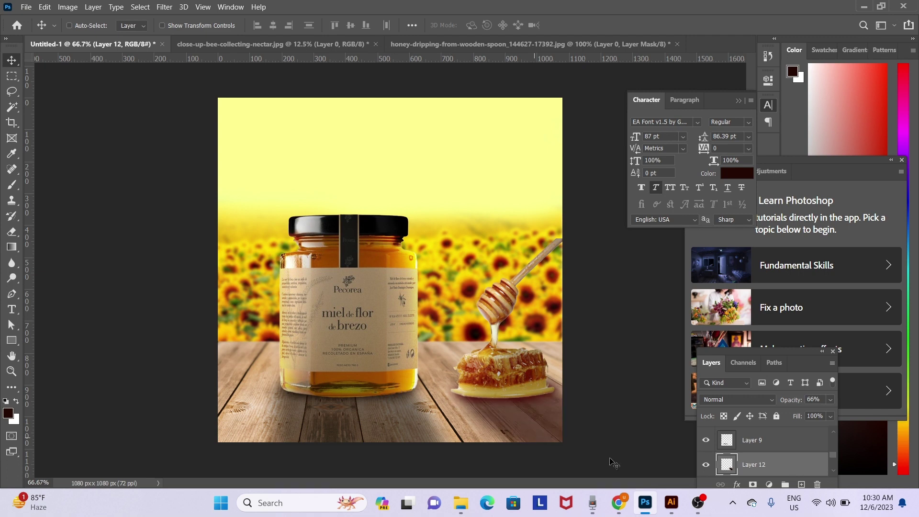
{"action": "key", "text": "e"}
{"action": "key", "text": "bracketright"}
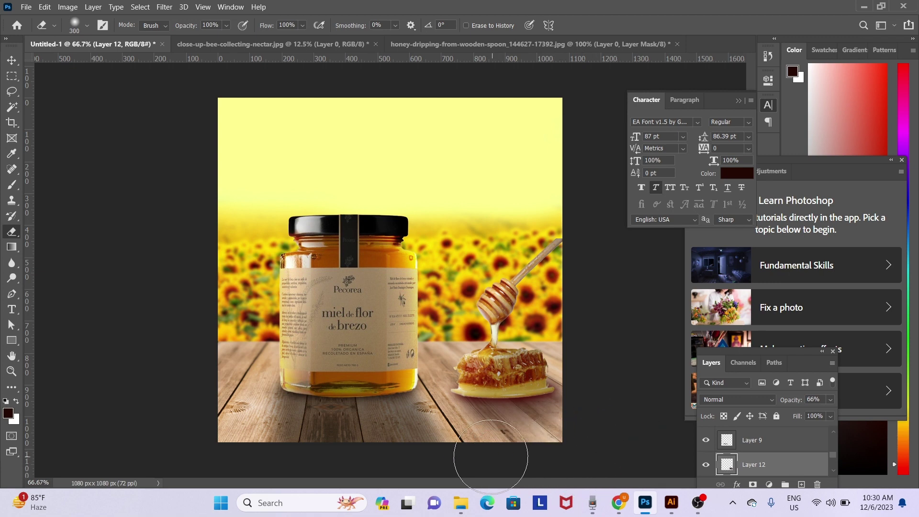
{"action": "key", "text": "v"}
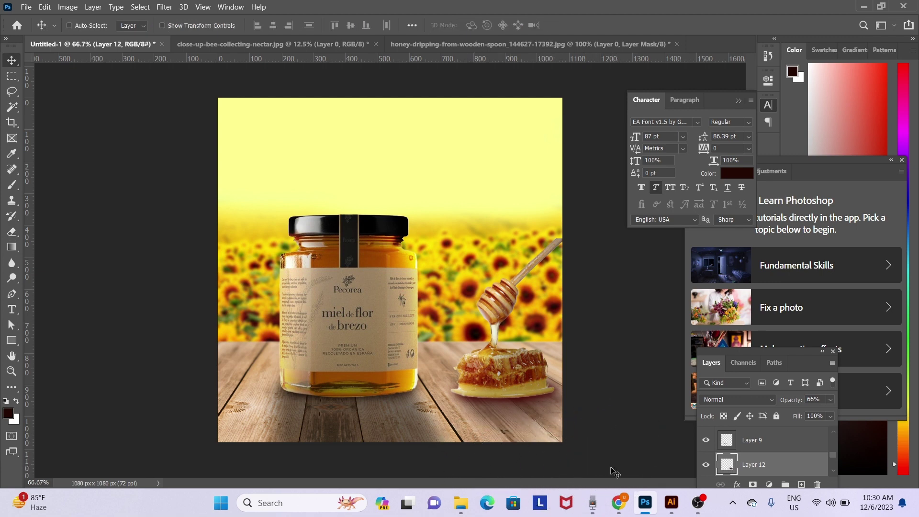
- Try several opacities for the shadow, settling on 60%
{"action": "key", "text": "1"}
{"action": "key", "text": "2"}
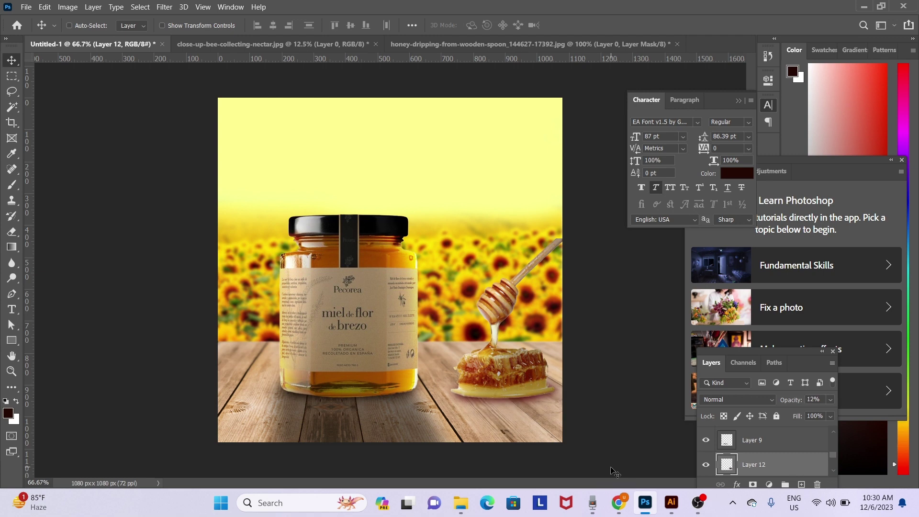
{"action": "key", "text": "6"}
{"action": "key", "text": "6"}
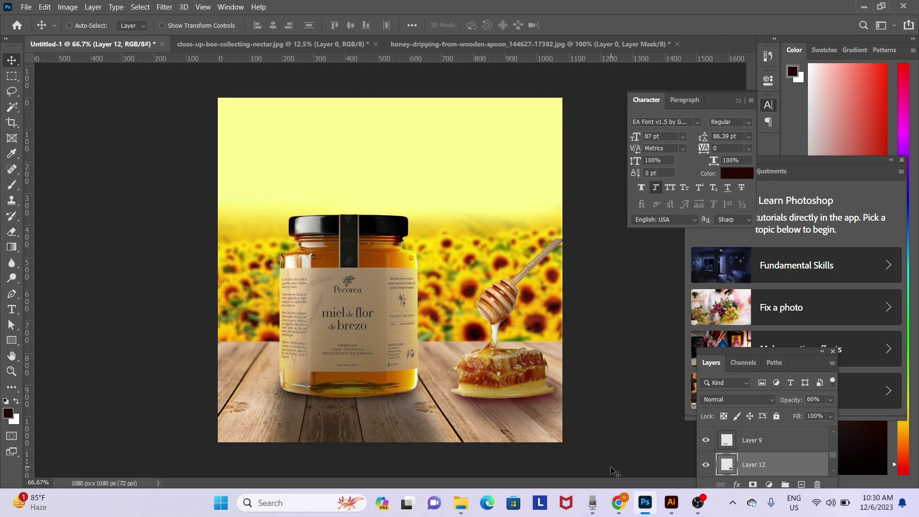
{"action": "key", "text": "3"}
{"action": "key", "text": "0"}
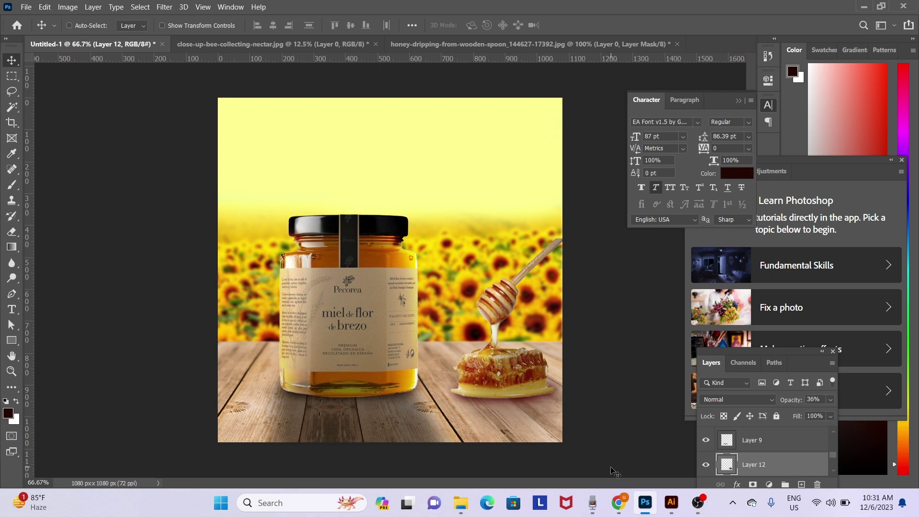
{"action": "key", "text": "6"}
{"action": "key", "text": "0"}
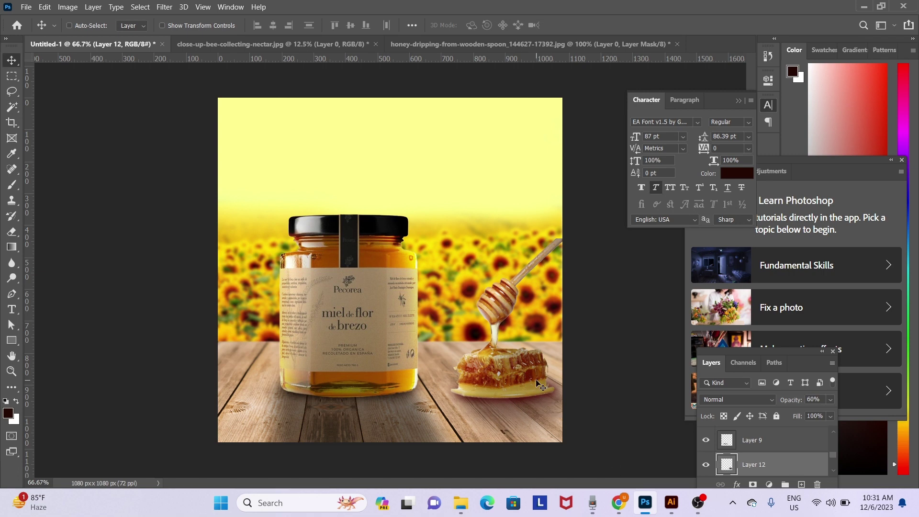
{"action": "right_click", "coordinate": [536, 378]}
- Fade the honeycomb's Layer 10 copy to 44% opacity, then bring up the Open dialog
{"action": "left_click", "coordinate": [549, 382]}
{"action": "key", "text": "ctrl"}
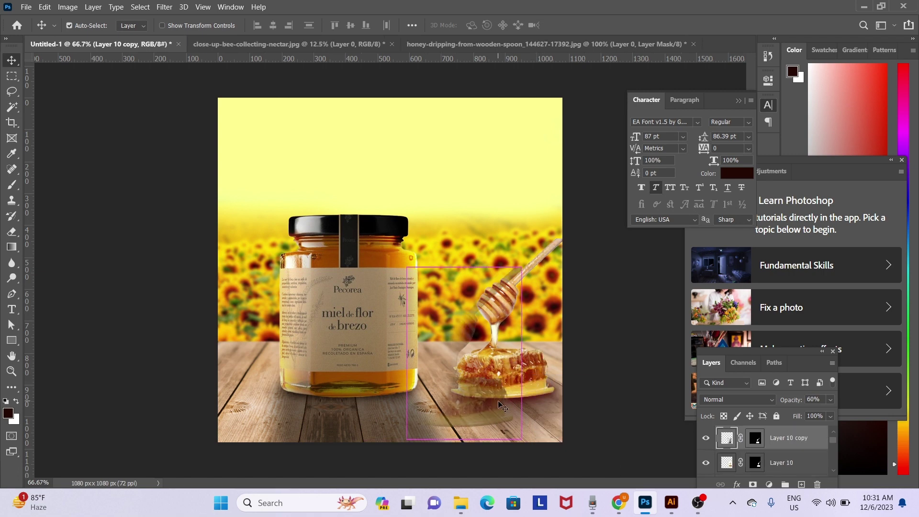
{"action": "key", "text": "2"}
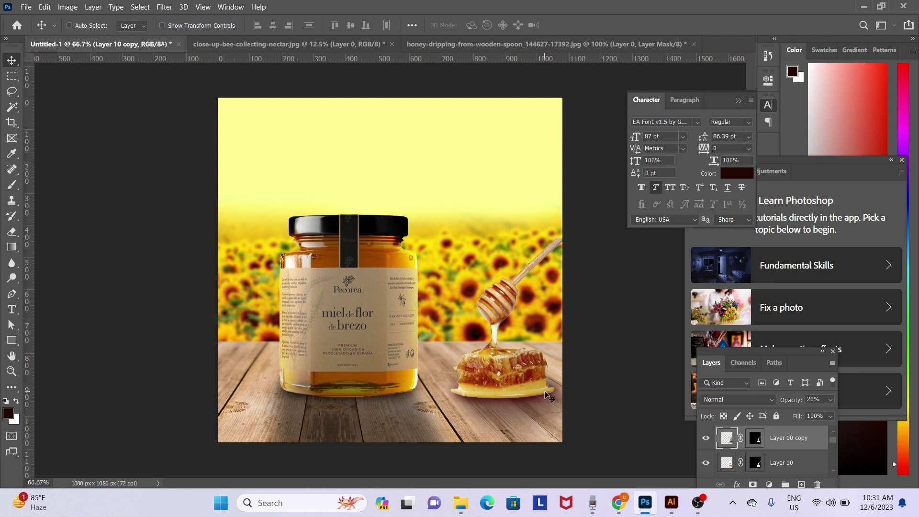
{"action": "key", "text": "4"}
{"action": "key", "text": "4"}
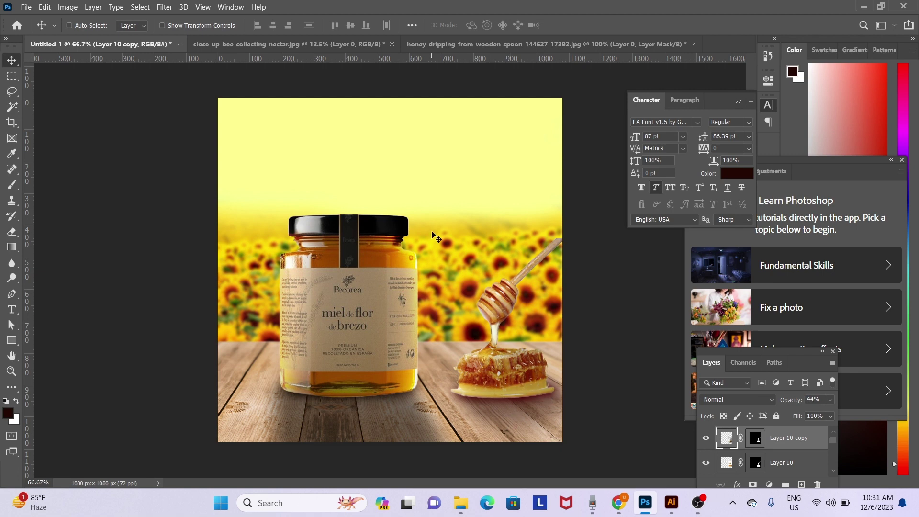
{"action": "key", "text": "ctrl+o"}
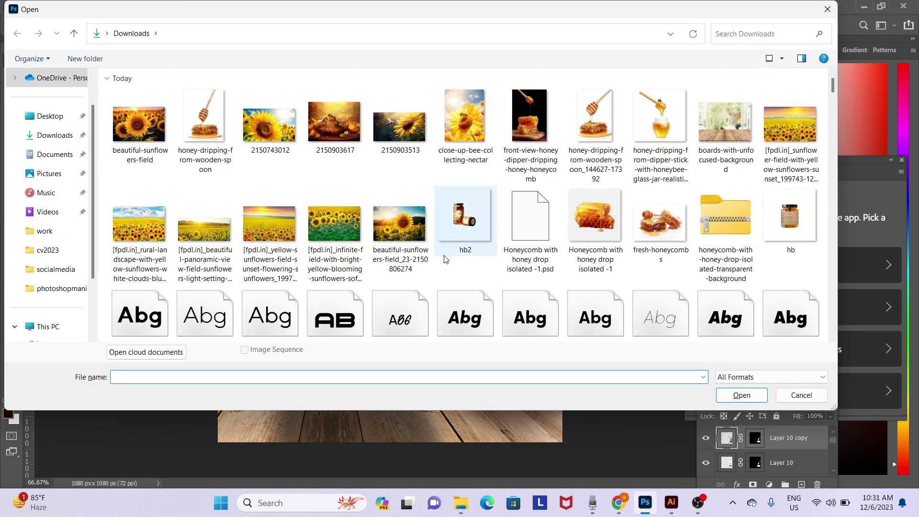
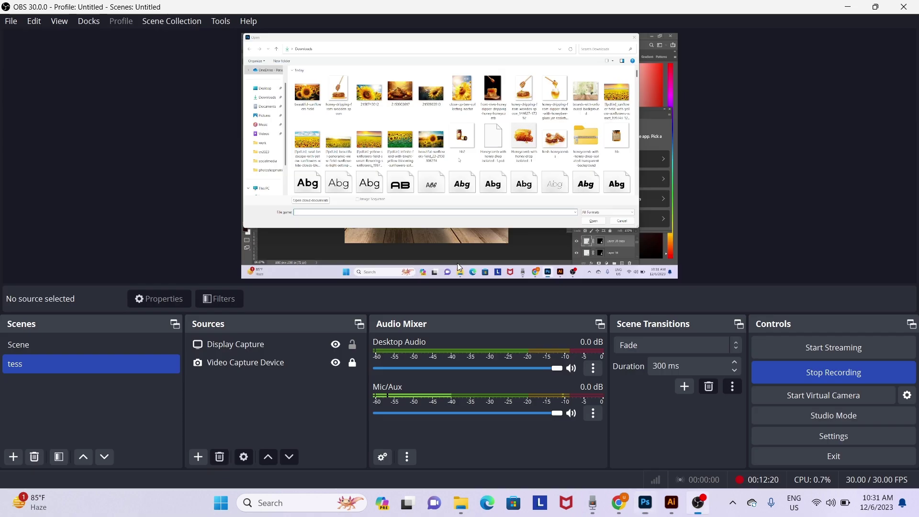
- Open 2150903617.jpg and paste the whole bee photo into Untitled-1 as Layer 13
{"action": "key", "text": "alt+Tab"}
{"action": "left_click", "coordinate": [645, 502]}
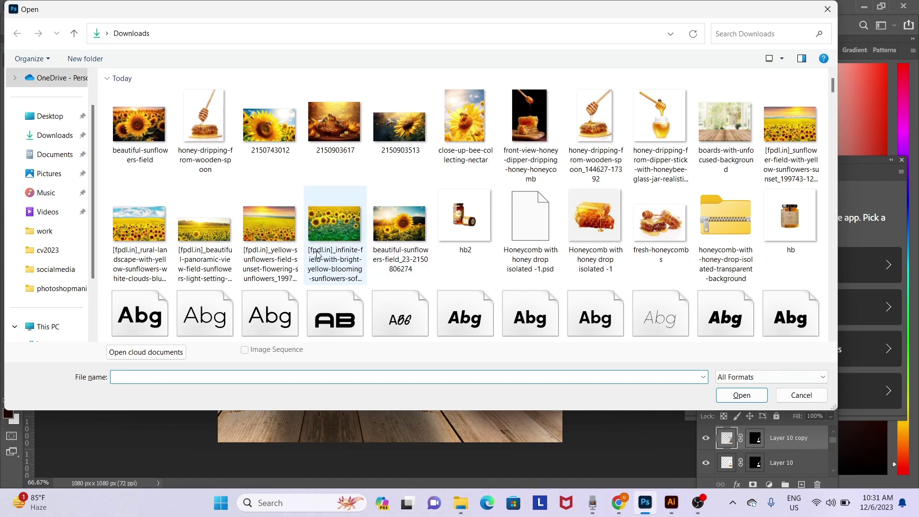
{"action": "double_click", "coordinate": [329, 139]}
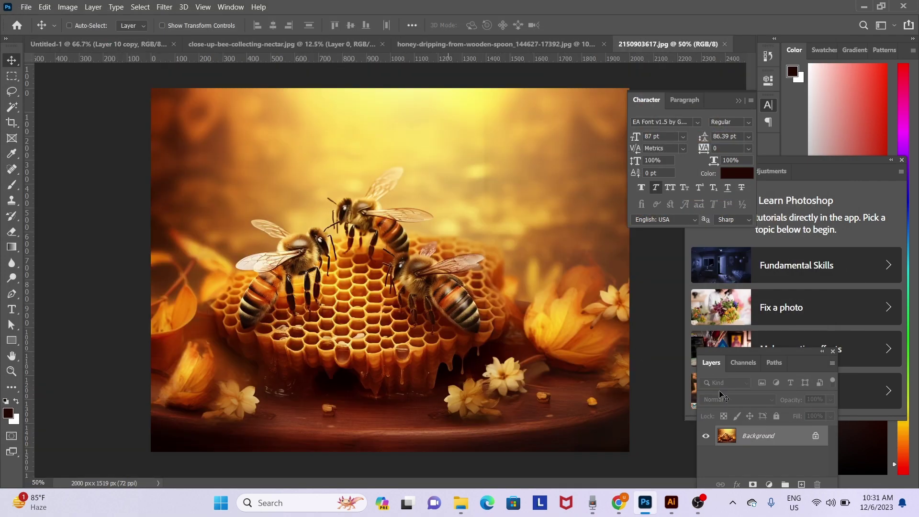
{"action": "key", "text": "ctrl+a"}
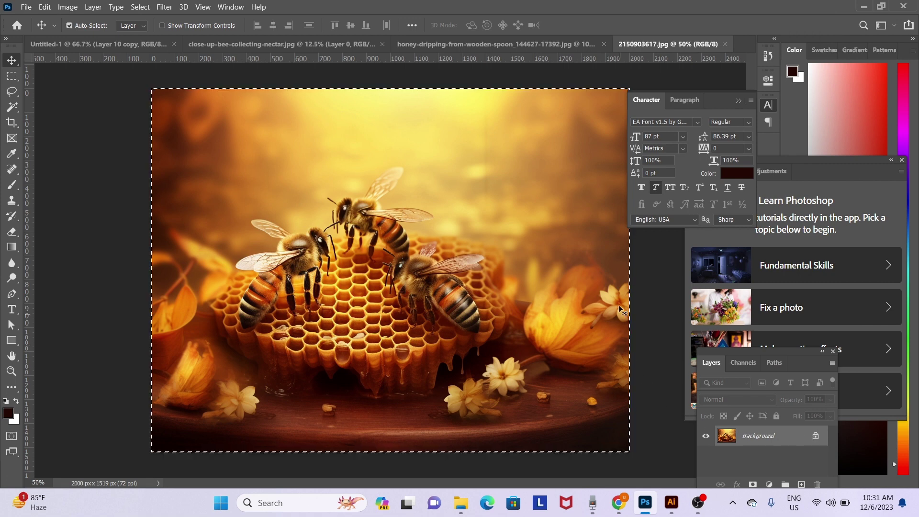
{"action": "left_click", "coordinate": [61, 44]}
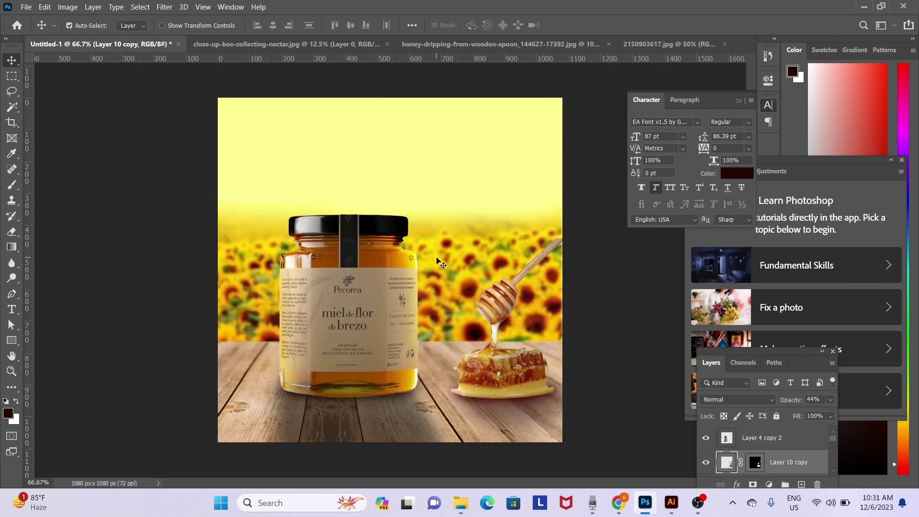
{"action": "key", "text": "ctrl+v"}
- Restack Layer 13 so the bee photo sits behind the honey jar, just above the yellow backdrop
{"action": "key", "text": "ctrl+bracketleft"}
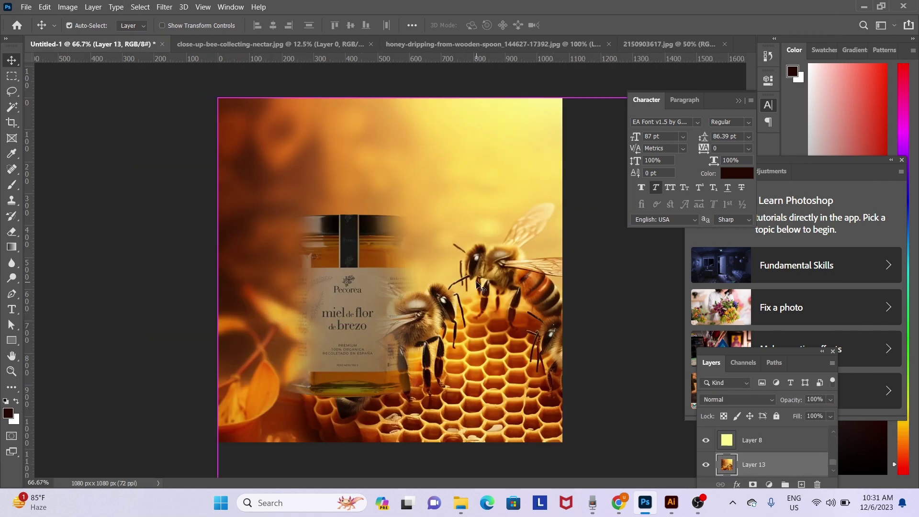
{"action": "key", "text": "ctrl+bracketleft"}
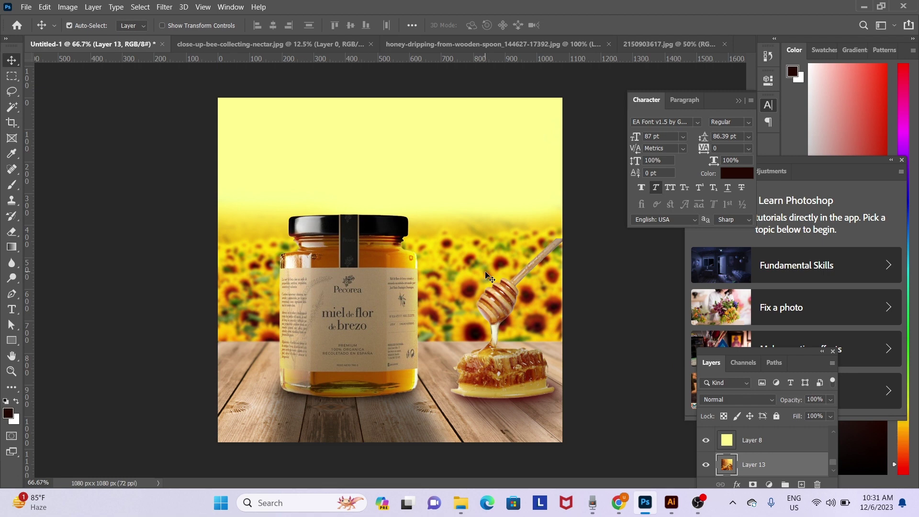
{"action": "key", "text": "ctrl+bracketright"}
{"action": "key", "text": "ctrl+bracketright"}
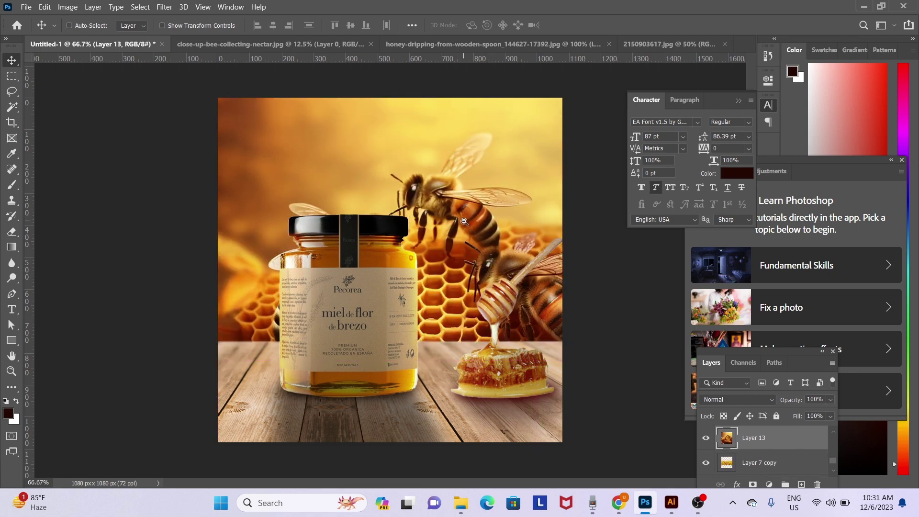
- Scale the bee-and-honeycomb layer to about 67% and move it up and left
{"action": "left_click", "coordinate": [464, 221], "text": "ctrl+alt"}
{"action": "key", "text": "ctrl+t"}
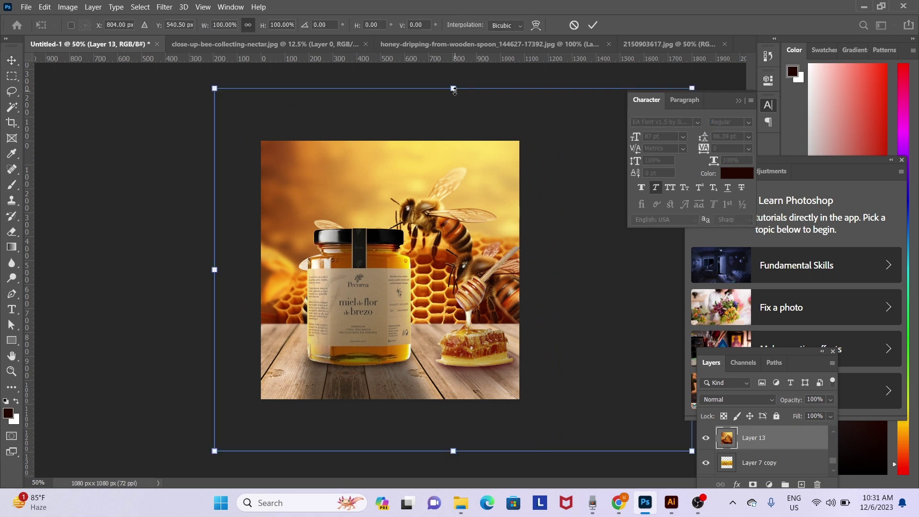
{"action": "left_click_drag", "start_coordinate": [453, 90], "coordinate": [454, 206]}
{"action": "mouse_move", "coordinate": [513, 305]}
{"action": "left_mouse_down"}
{"action": "mouse_move", "coordinate": [455, 248]}
{"action": "mouse_move", "coordinate": [522, 253]}
{"action": "mouse_move", "coordinate": [399, 255]}
{"action": "mouse_move", "coordinate": [399, 241]}
{"action": "left_mouse_up"}
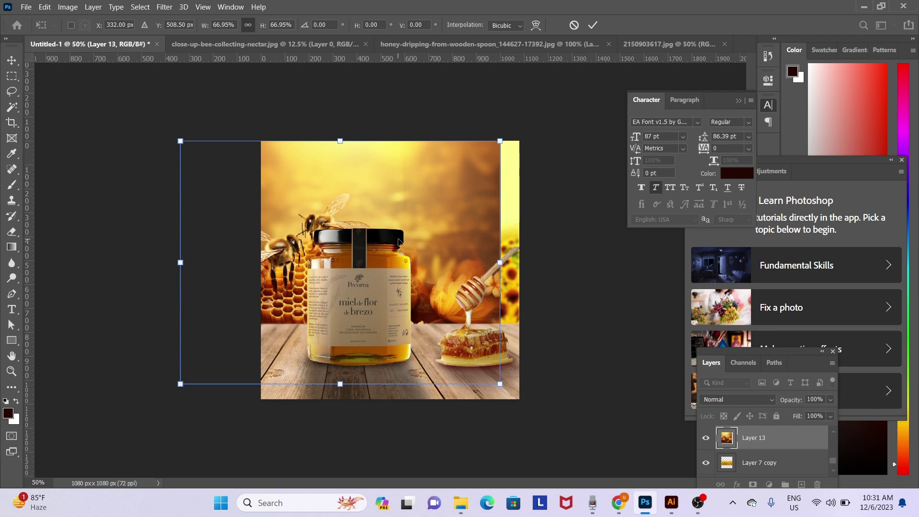
{"action": "key", "text": "Return"}
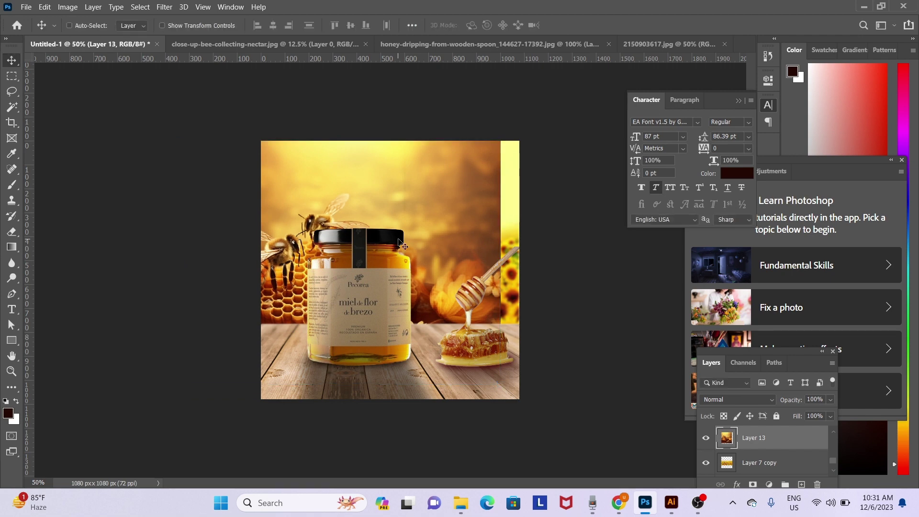
{"action": "right_click", "coordinate": [397, 376]}
- Select the Layer 4 copy jar layer and move the honey jar slightly right
{"action": "left_click", "coordinate": [407, 381]}
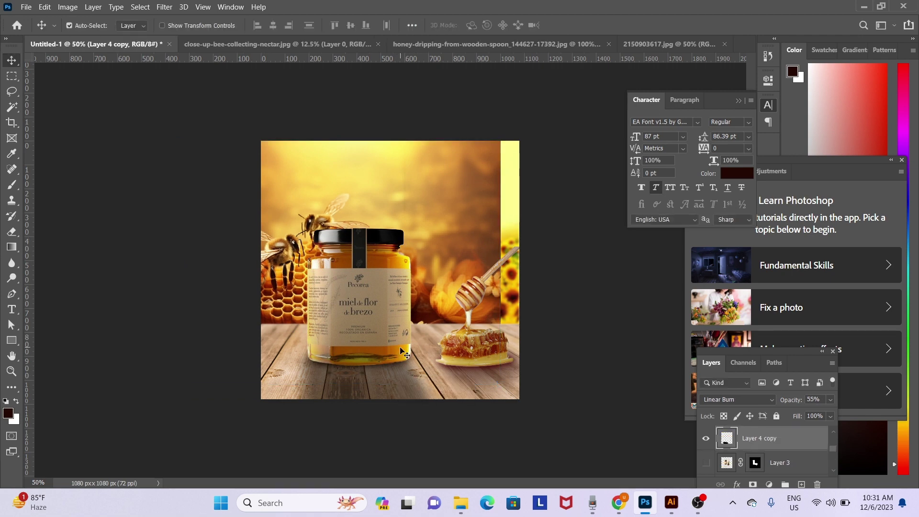
{"action": "right_click", "coordinate": [363, 302]}
{"action": "left_click", "coordinate": [378, 307]}
{"action": "scroll", "coordinate": [804, 456], "scroll_direction": "down", "scroll_amount": 1}
{"action": "scroll", "coordinate": [804, 456], "scroll_direction": "down", "scroll_amount": 1}
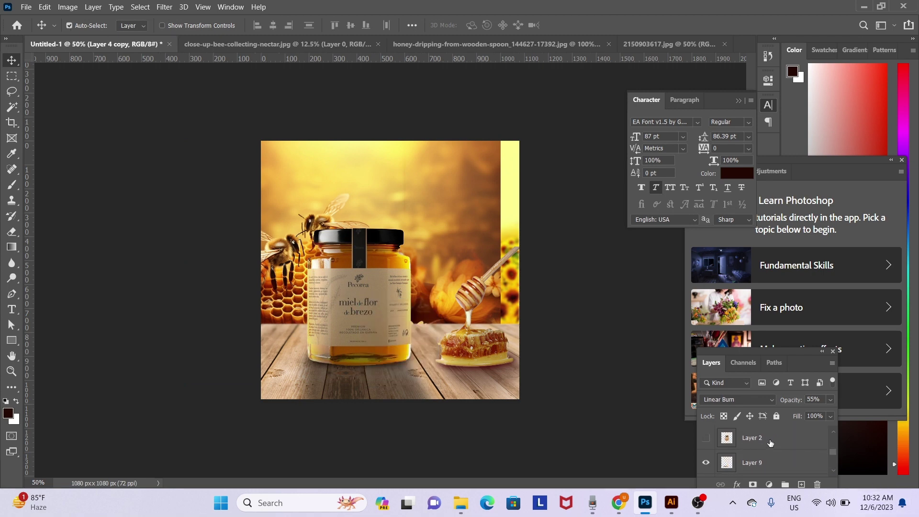
{"action": "scroll", "coordinate": [771, 443], "scroll_direction": "up", "scroll_amount": 1}
{"action": "scroll", "coordinate": [771, 460], "scroll_direction": "up", "scroll_amount": 2}
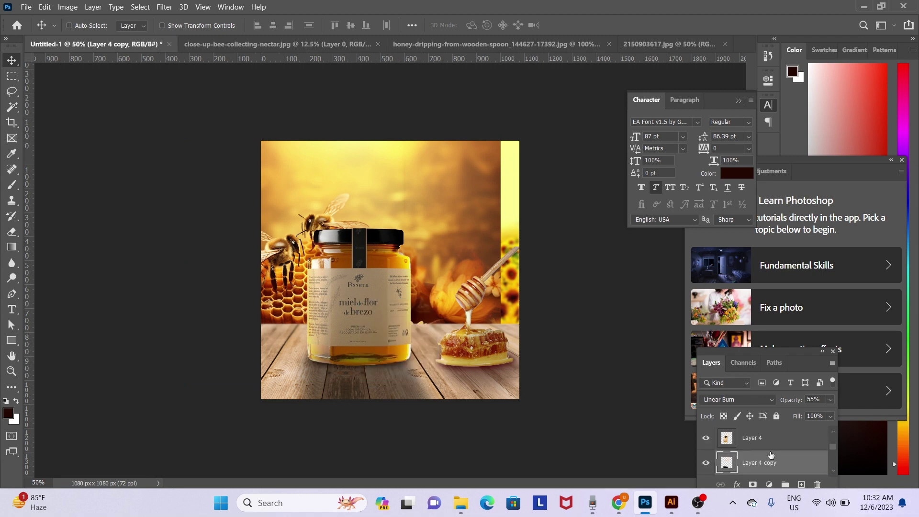
{"action": "left_click", "coordinate": [770, 455], "text": "ctrl"}
{"action": "mouse_move", "coordinate": [371, 307]}
{"action": "left_mouse_down"}
{"action": "mouse_move", "coordinate": [387, 307]}
{"action": "mouse_move", "coordinate": [388, 295]}
{"action": "left_mouse_up"}
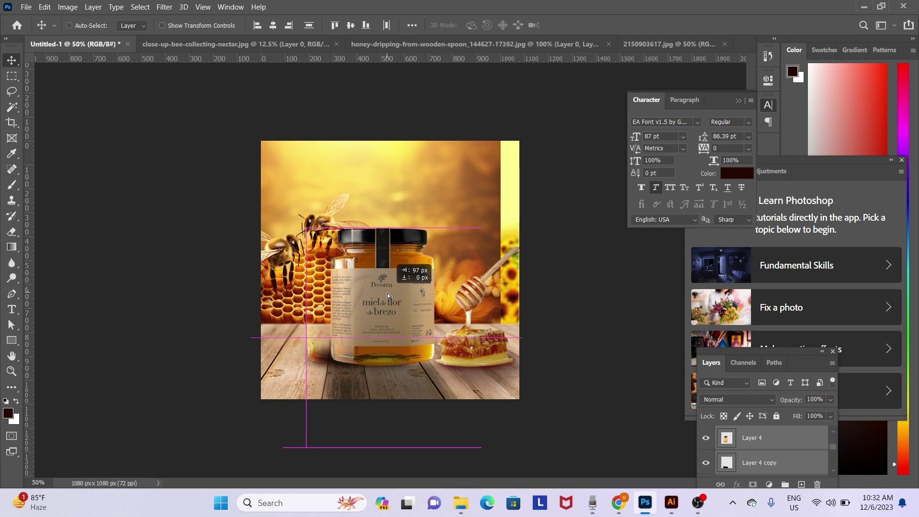
{"action": "left_click_drag", "start_coordinate": [388, 295], "coordinate": [382, 296]}
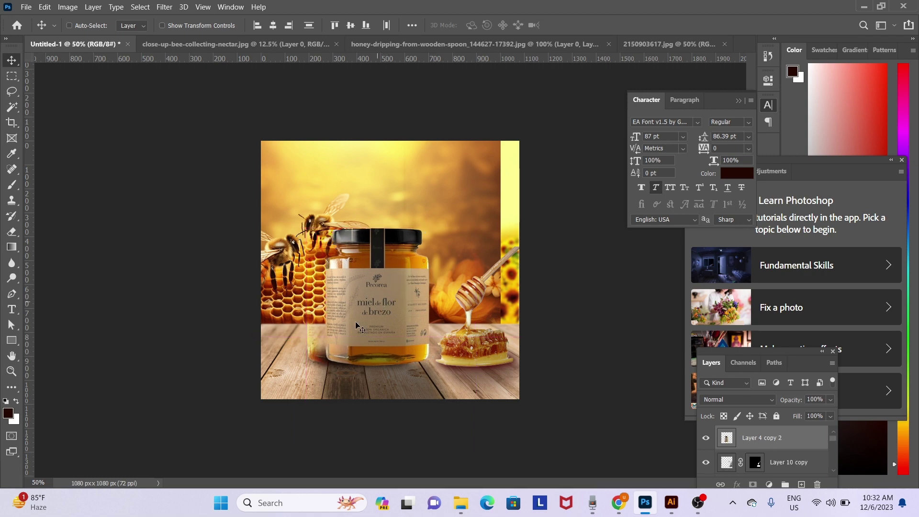
- Nudge the Layer 4 copy 3 jar overlay with arrow keys until it aligns with the jar
{"action": "right_click", "coordinate": [313, 355]}
{"action": "left_click", "coordinate": [335, 356]}
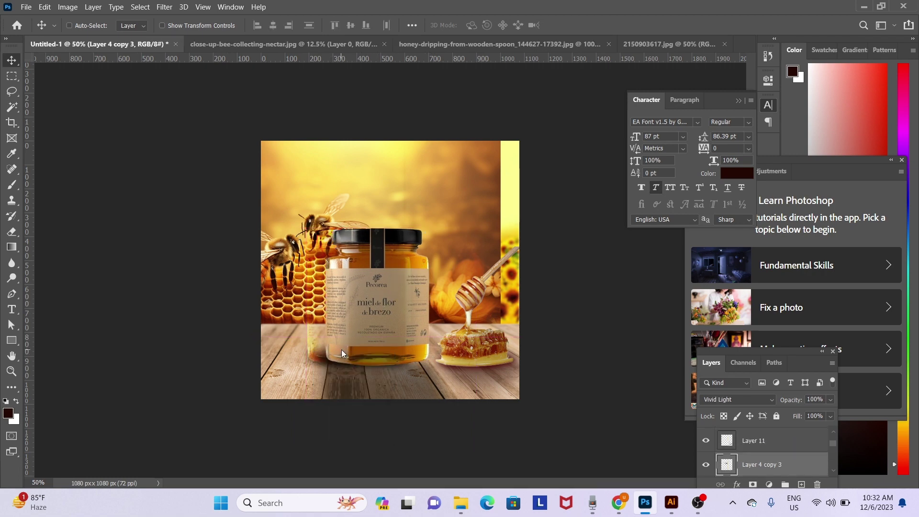
{"action": "key", "text": "Right"}
{"action": "key", "text": "Right"}
{"action": "key", "text": "Right"}
{"action": "key", "text": "Right"}
{"action": "key", "text": "Right"}
{"action": "key", "text": "Right"}
{"action": "key", "text": "Right"}
{"action": "key", "text": "Right"}
{"action": "key", "text": "Right"}
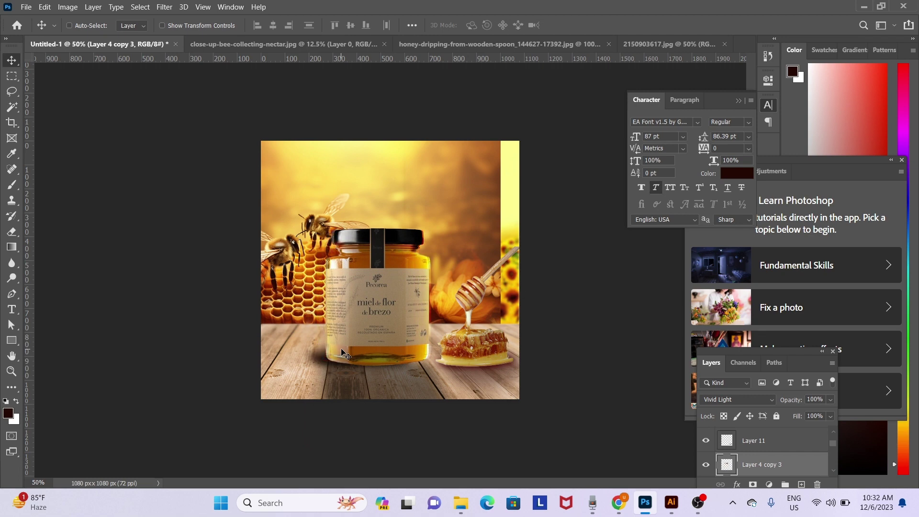
{"action": "key", "text": "Right"}
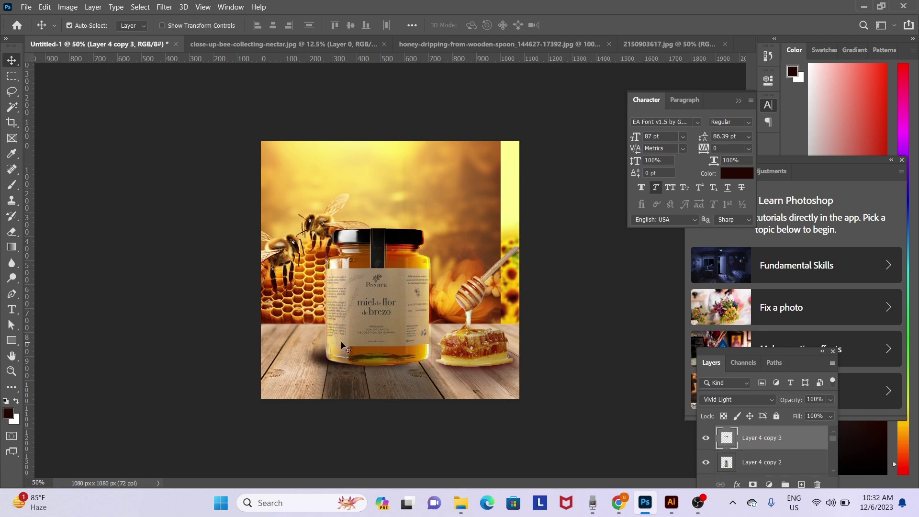
{"action": "key", "text": "Left"}
{"action": "key", "text": "Left"}
{"action": "key", "text": "Left"}
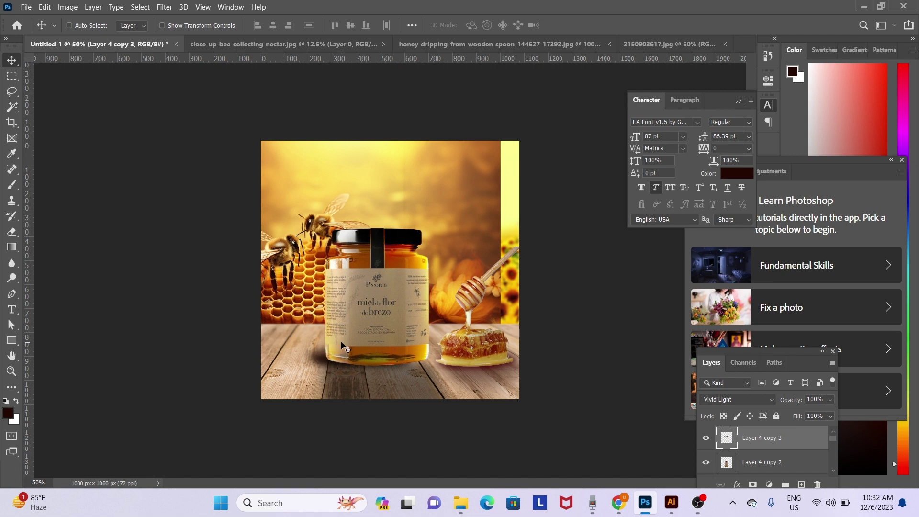
{"action": "key", "text": "Left"}
{"action": "key", "text": "Left"}
{"action": "key", "text": "Left"}
- Move the Layer 13 bee background up and right to fill the area behind the jar
{"action": "right_click", "coordinate": [311, 286]}
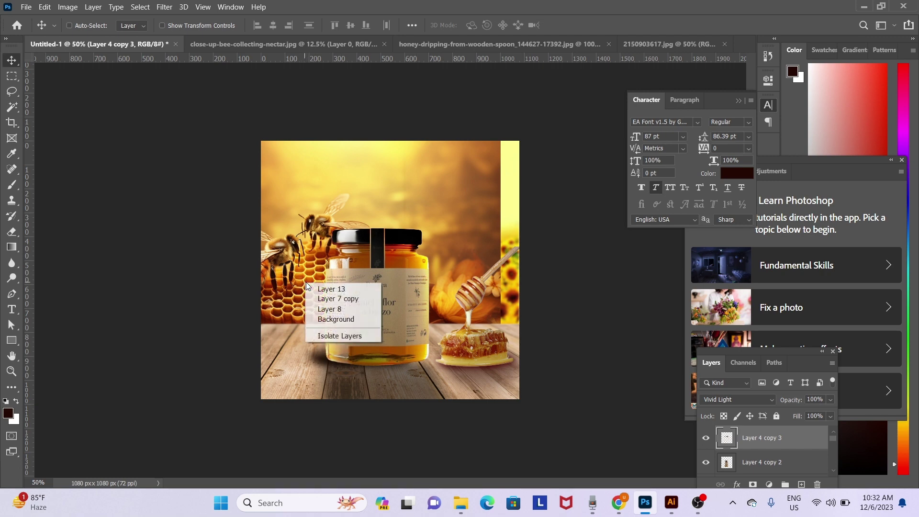
{"action": "left_click", "coordinate": [314, 290]}
{"action": "left_click_drag", "start_coordinate": [312, 290], "coordinate": [351, 249]}
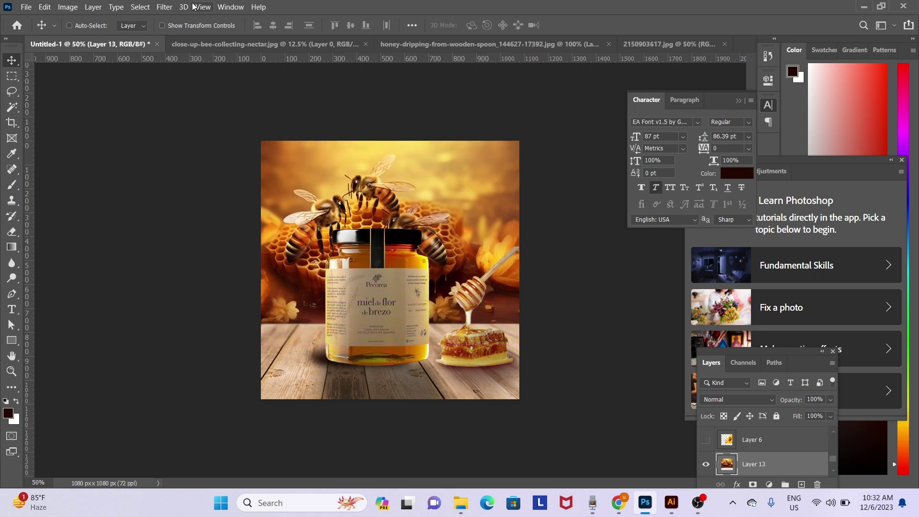
{"action": "left_click", "coordinate": [165, 7]}
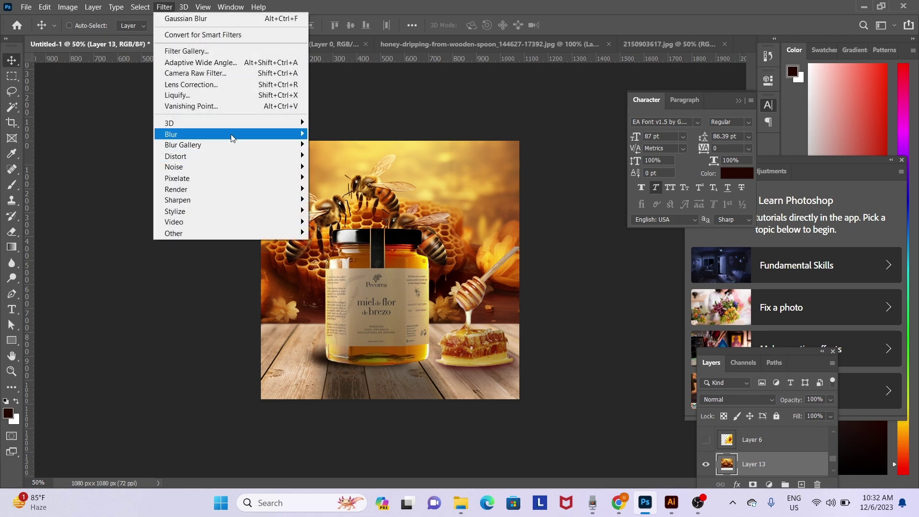
{"action": "mouse_move", "coordinate": [229, 134]}
{"action": "left_click", "coordinate": [349, 181]}
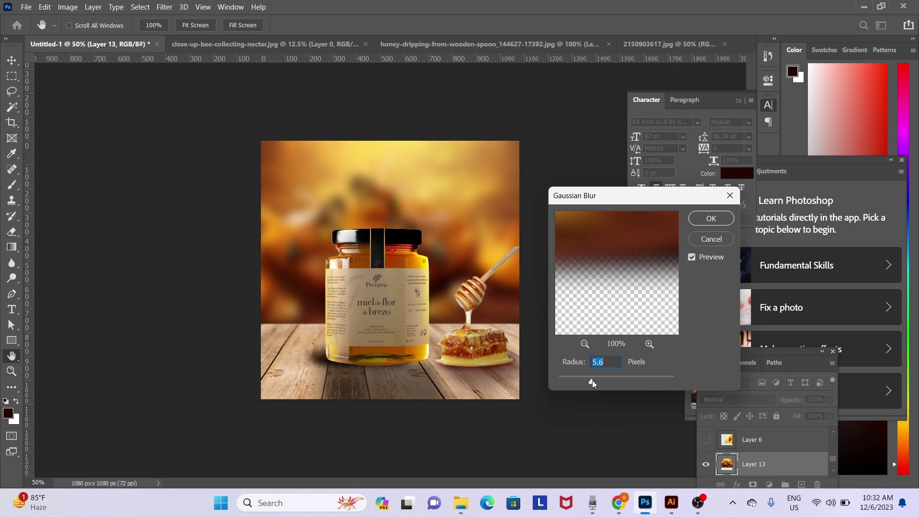
{"action": "left_click_drag", "start_coordinate": [593, 381], "coordinate": [583, 381]}
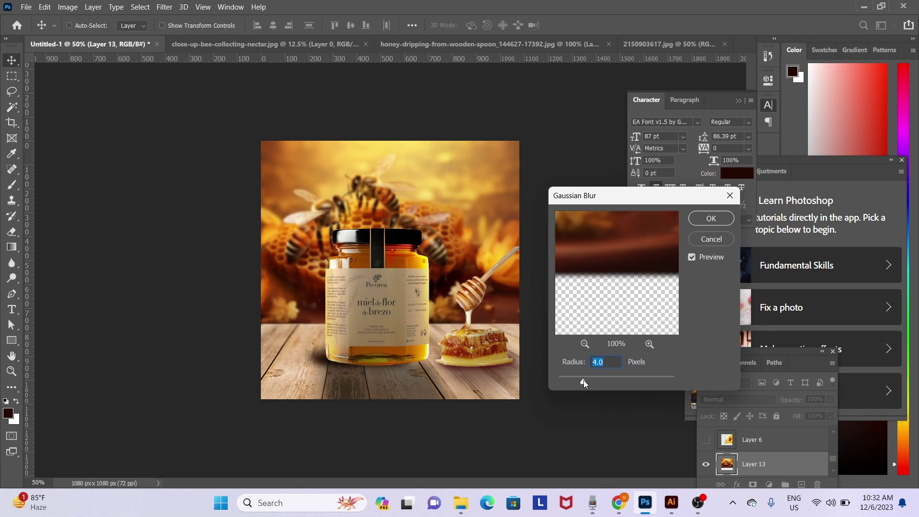
{"action": "key", "text": "Escape"}
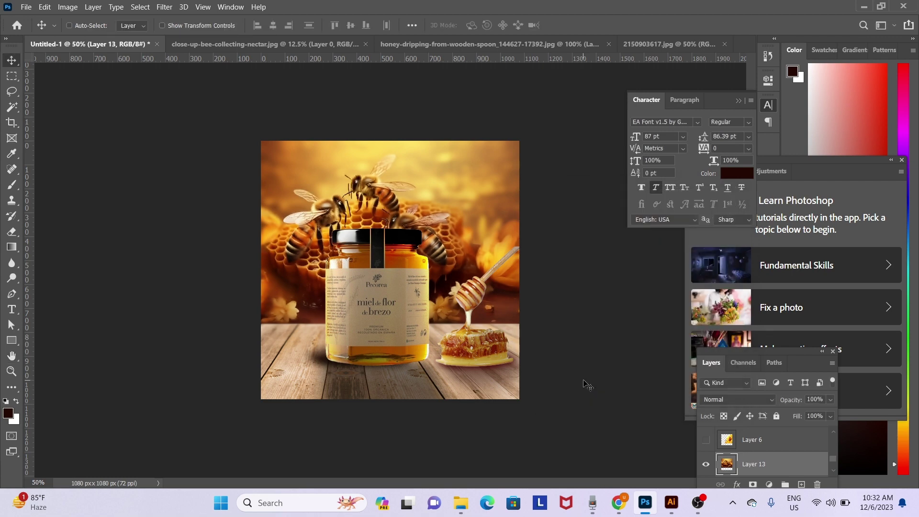
- Select the Layer 13 bee background and lower it about 57 px behind the jar
{"action": "right_click", "coordinate": [324, 360]}
{"action": "left_click", "coordinate": [336, 369]}
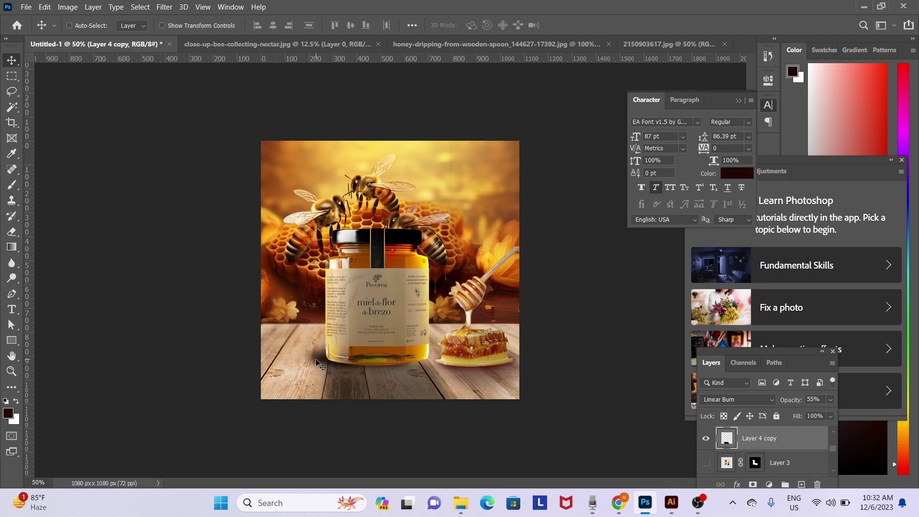
{"action": "right_click", "coordinate": [320, 362]}
{"action": "left_click", "coordinate": [328, 366]}
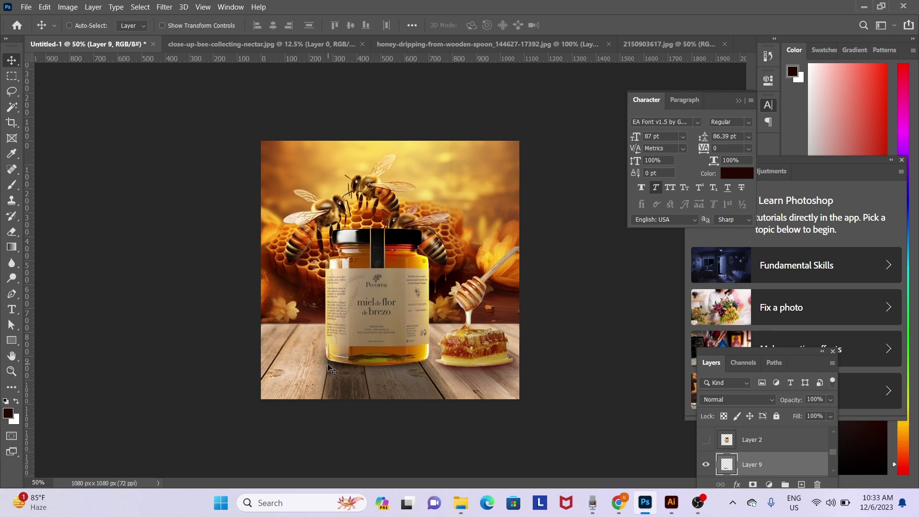
{"action": "right_click", "coordinate": [455, 232]}
{"action": "left_click", "coordinate": [466, 241]}
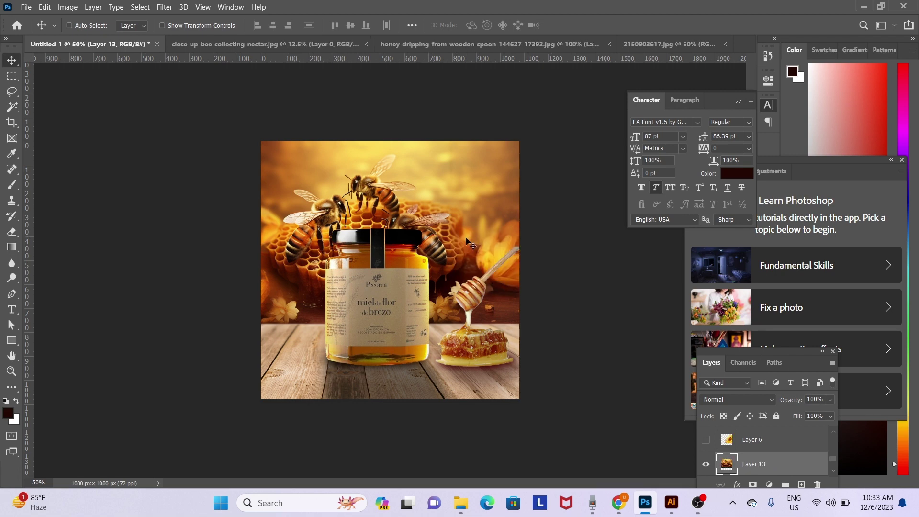
{"action": "mouse_move", "coordinate": [471, 245]}
{"action": "left_mouse_down"}
{"action": "mouse_move", "coordinate": [441, 301]}
{"action": "mouse_move", "coordinate": [448, 270]}
{"action": "left_mouse_up"}
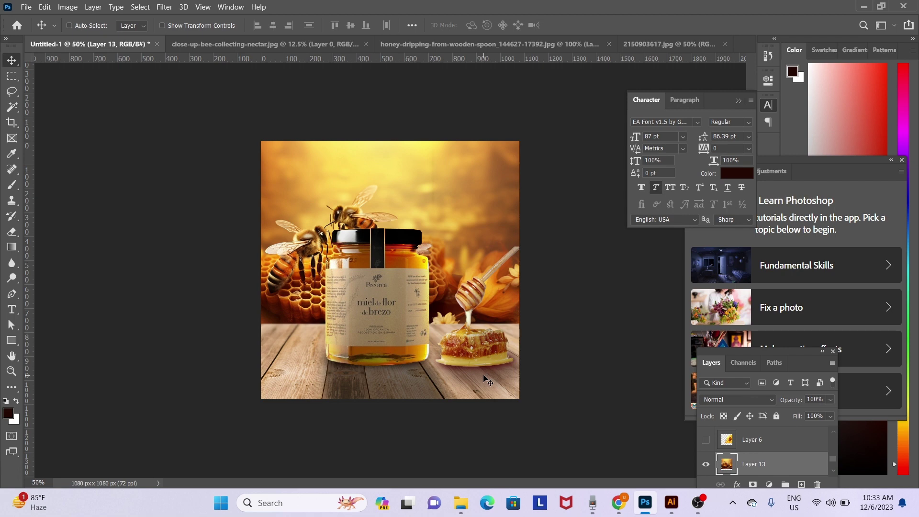
- Open the sun-glow image pngwing.com (5) from the Downloads folder
{"action": "key", "text": "ctrl+o"}
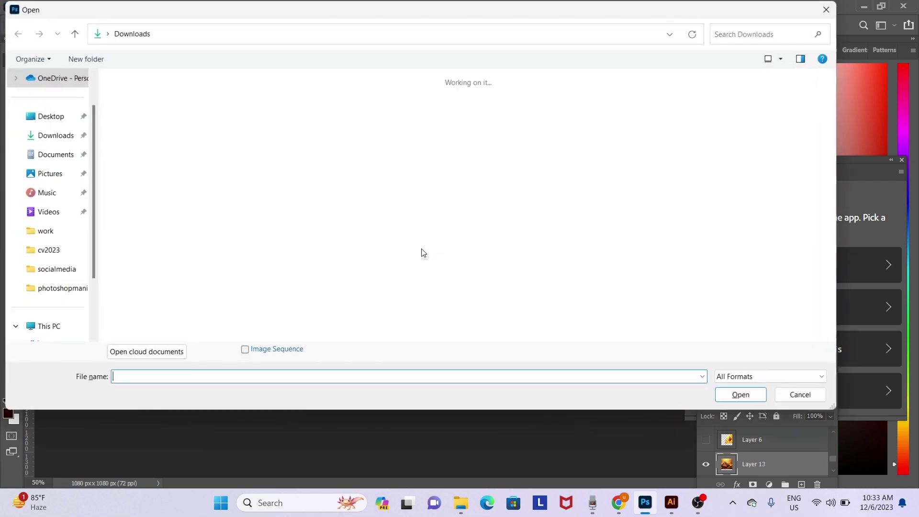
{"action": "left_click", "coordinate": [58, 136]}
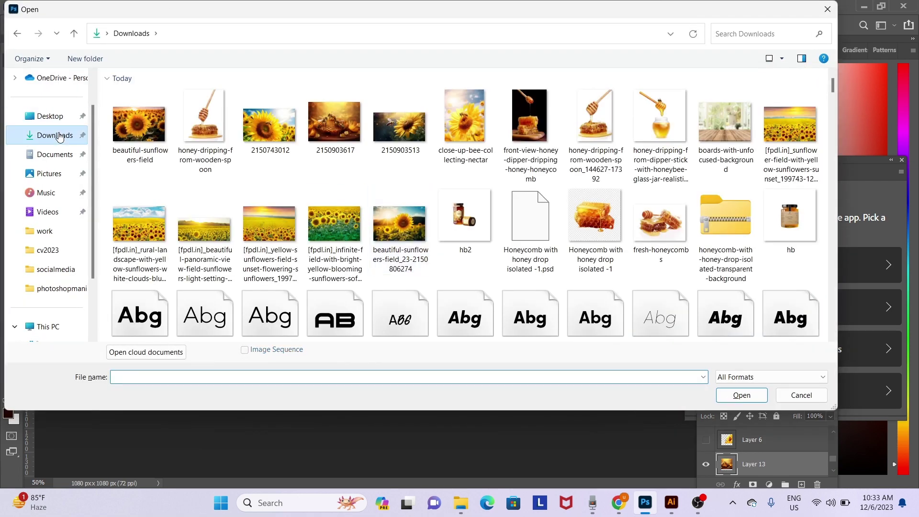
{"action": "scroll", "coordinate": [351, 272], "scroll_direction": "down", "scroll_amount": 5}
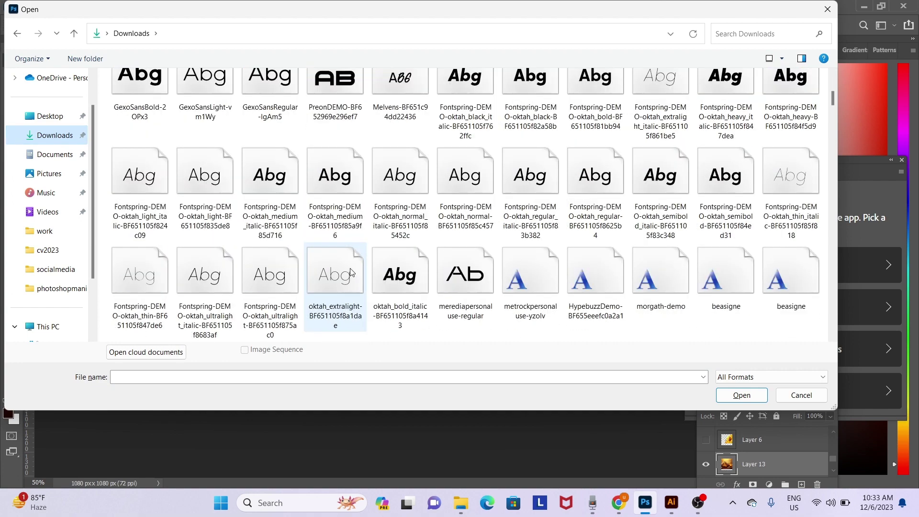
{"action": "scroll", "coordinate": [351, 271], "scroll_direction": "down", "scroll_amount": 3}
{"action": "scroll", "coordinate": [351, 272], "scroll_direction": "down", "scroll_amount": 5}
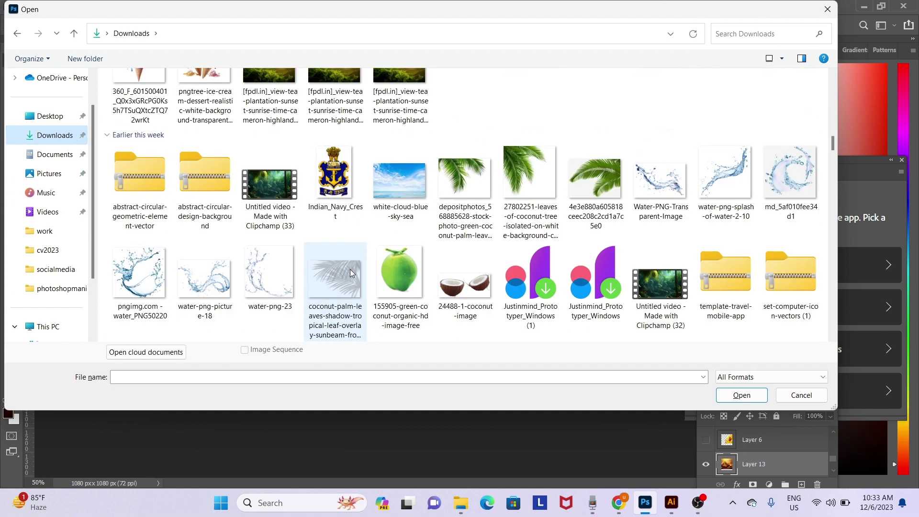
{"action": "scroll", "coordinate": [535, 329], "scroll_direction": "up", "scroll_amount": 5}
{"action": "scroll", "coordinate": [537, 327], "scroll_direction": "up", "scroll_amount": 5}
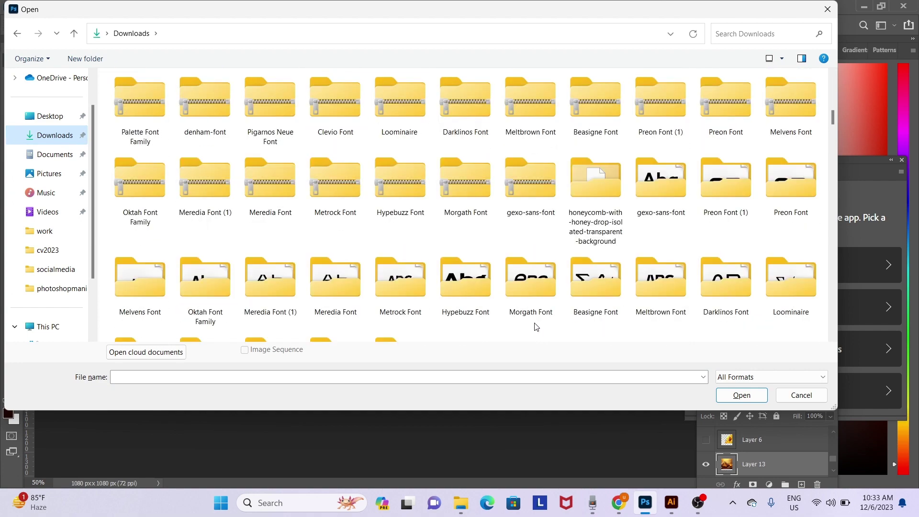
{"action": "scroll", "coordinate": [536, 327], "scroll_direction": "down", "scroll_amount": 2}
{"action": "scroll", "coordinate": [536, 327], "scroll_direction": "down", "scroll_amount": 4}
{"action": "scroll", "coordinate": [535, 330], "scroll_direction": "up", "scroll_amount": 3}
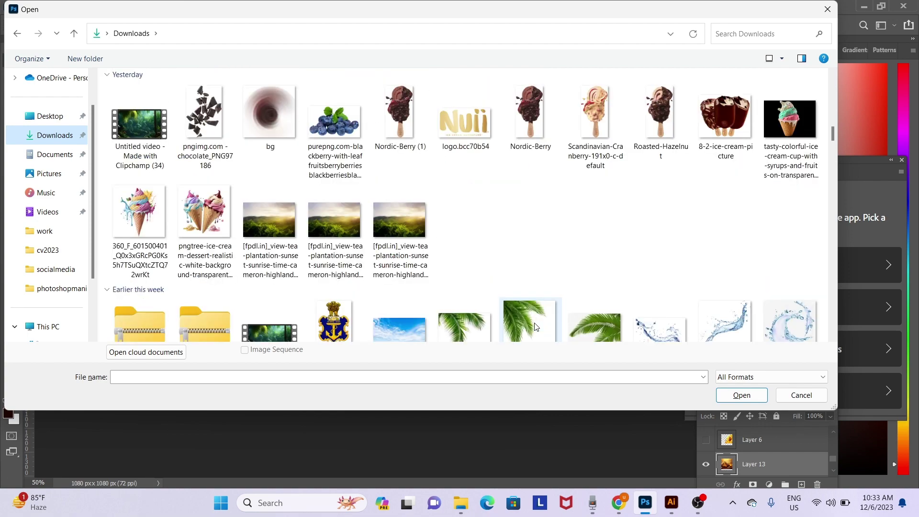
{"action": "scroll", "coordinate": [535, 327], "scroll_direction": "down", "scroll_amount": 3}
{"action": "scroll", "coordinate": [535, 327], "scroll_direction": "down", "scroll_amount": 4}
{"action": "scroll", "coordinate": [535, 326], "scroll_direction": "down", "scroll_amount": 3}
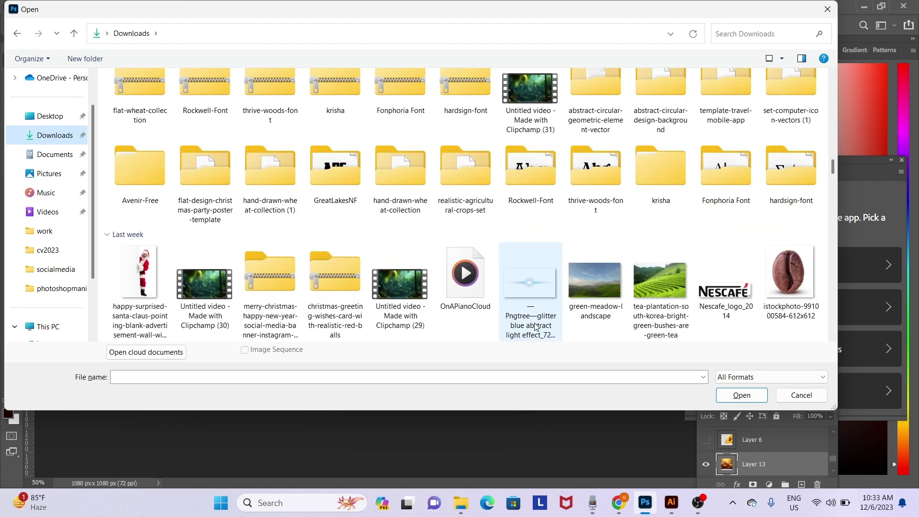
{"action": "scroll", "coordinate": [535, 327], "scroll_direction": "down", "scroll_amount": 3}
{"action": "scroll", "coordinate": [535, 327], "scroll_direction": "down", "scroll_amount": 3}
{"action": "scroll", "coordinate": [536, 327], "scroll_direction": "down", "scroll_amount": 3}
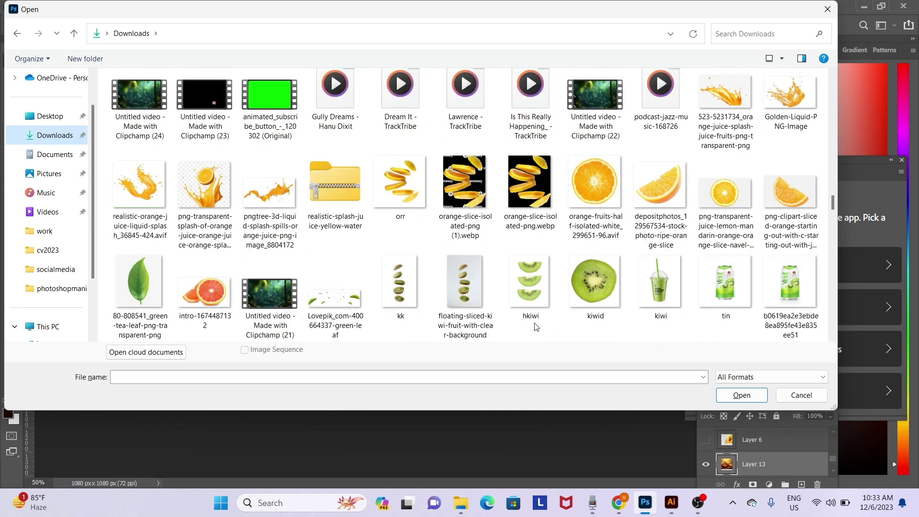
{"action": "scroll", "coordinate": [536, 327], "scroll_direction": "down", "scroll_amount": 4}
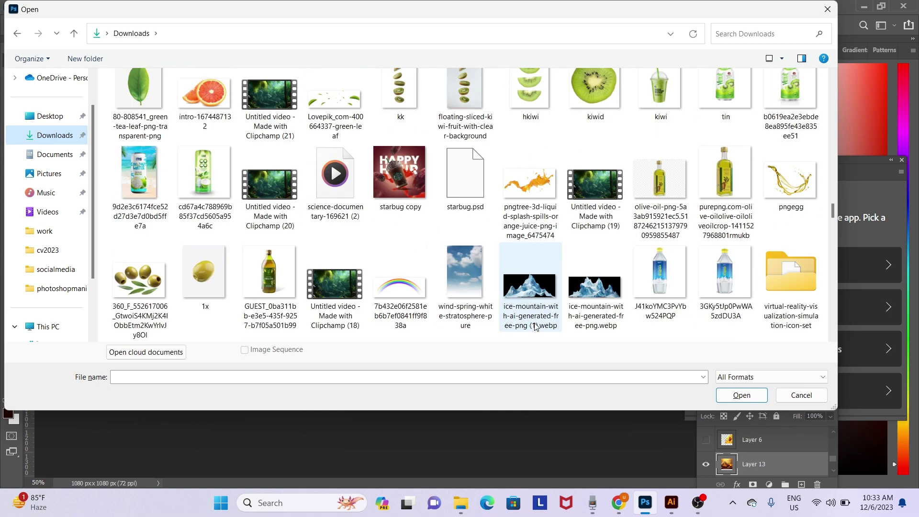
{"action": "scroll", "coordinate": [536, 327], "scroll_direction": "down", "scroll_amount": 4}
{"action": "scroll", "coordinate": [536, 326], "scroll_direction": "down", "scroll_amount": 4}
{"action": "scroll", "coordinate": [536, 327], "scroll_direction": "down", "scroll_amount": 3}
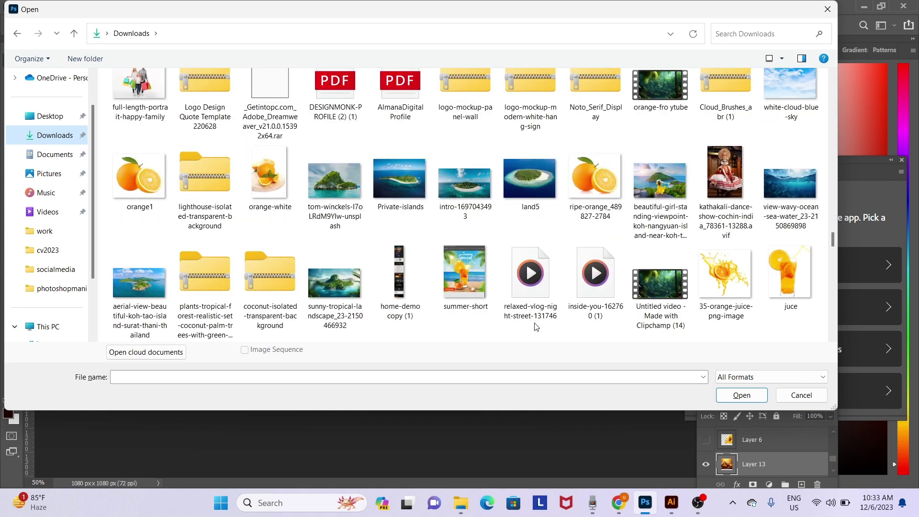
{"action": "scroll", "coordinate": [536, 327], "scroll_direction": "up", "scroll_amount": 2}
{"action": "scroll", "coordinate": [536, 327], "scroll_direction": "down", "scroll_amount": 3}
{"action": "scroll", "coordinate": [536, 327], "scroll_direction": "down", "scroll_amount": 5}
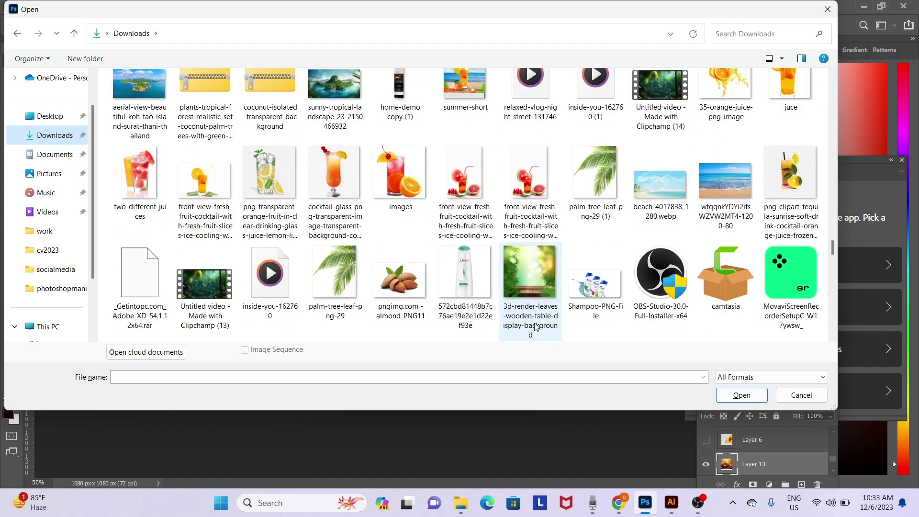
{"action": "scroll", "coordinate": [536, 327], "scroll_direction": "down", "scroll_amount": 2}
{"action": "scroll", "coordinate": [536, 326], "scroll_direction": "down", "scroll_amount": 2}
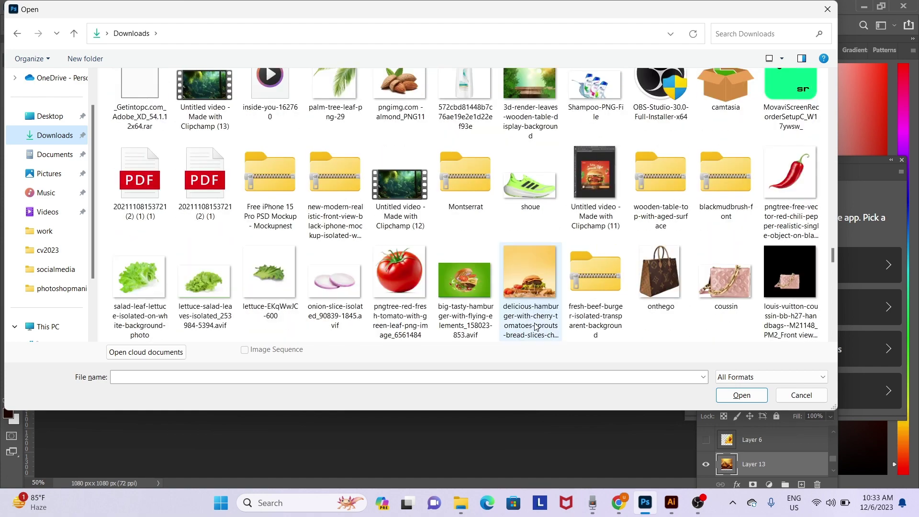
{"action": "scroll", "coordinate": [535, 325], "scroll_direction": "down", "scroll_amount": 4}
{"action": "double_click", "coordinate": [590, 280]}
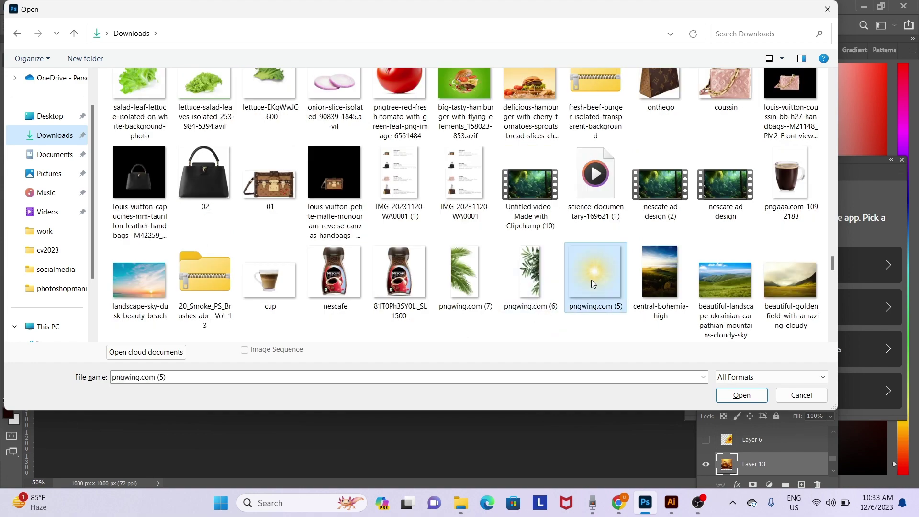
- Place the sun glow into the honey-jar ad, enlarging it to about 168% and shifting it left
{"action": "left_click_drag", "start_coordinate": [410, 270], "coordinate": [70, 43]}
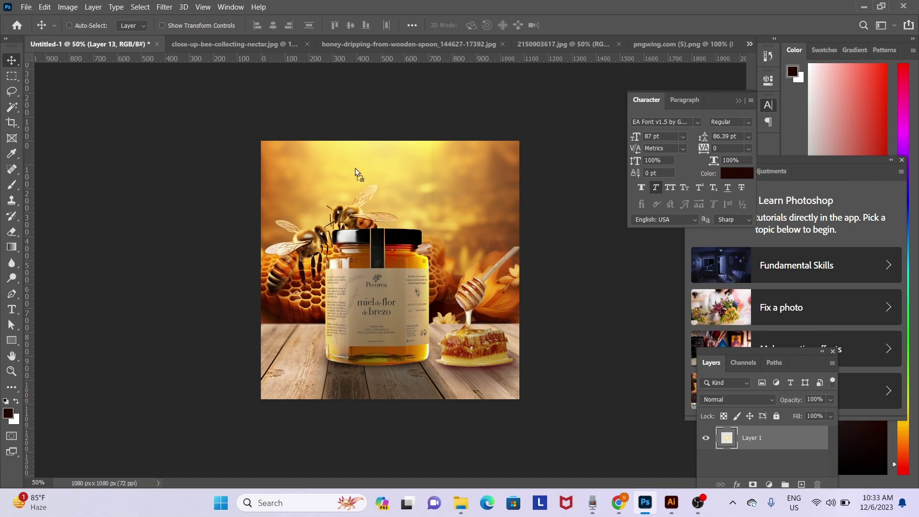
{"action": "left_click_drag", "start_coordinate": [356, 168], "coordinate": [355, 168]}
{"action": "key", "text": "ctrl+t"}
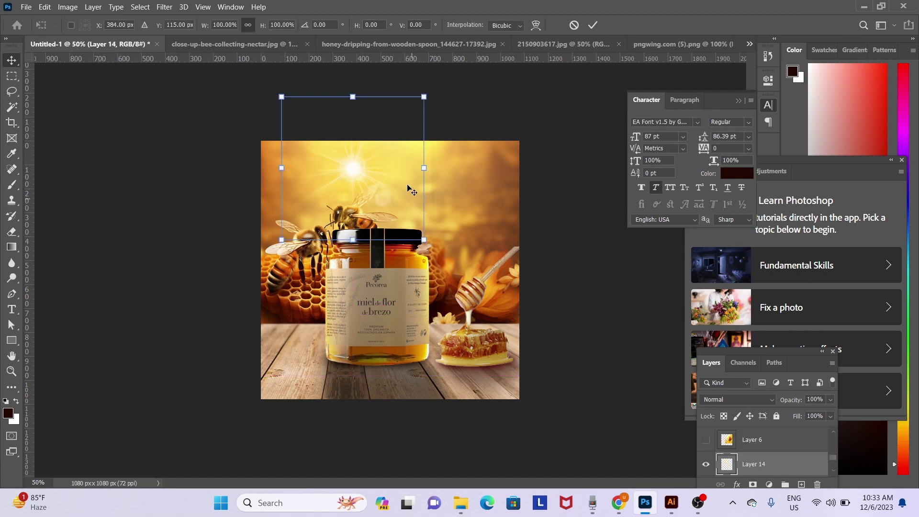
{"action": "mouse_move", "coordinate": [425, 168]}
{"action": "left_mouse_down"}
{"action": "mouse_move", "coordinate": [520, 167]}
{"action": "mouse_move", "coordinate": [401, 175]}
{"action": "left_mouse_up"}
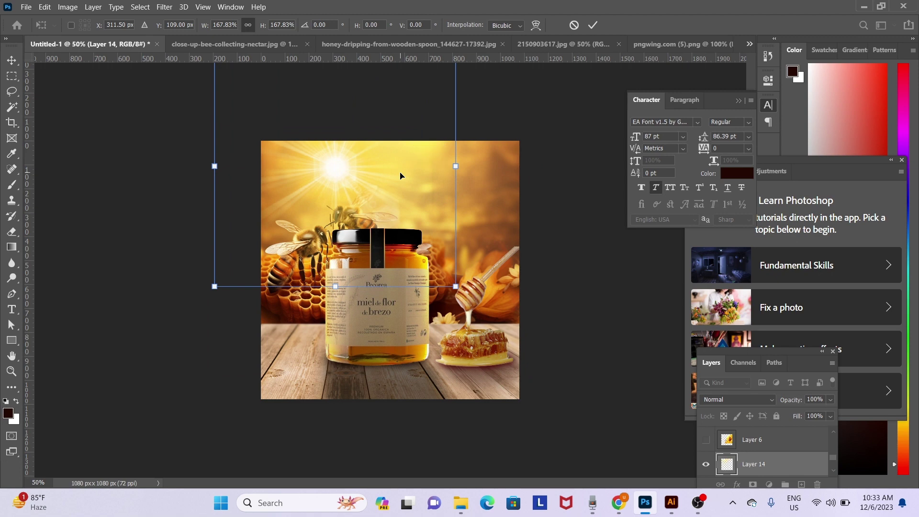
{"action": "key", "text": "Return"}
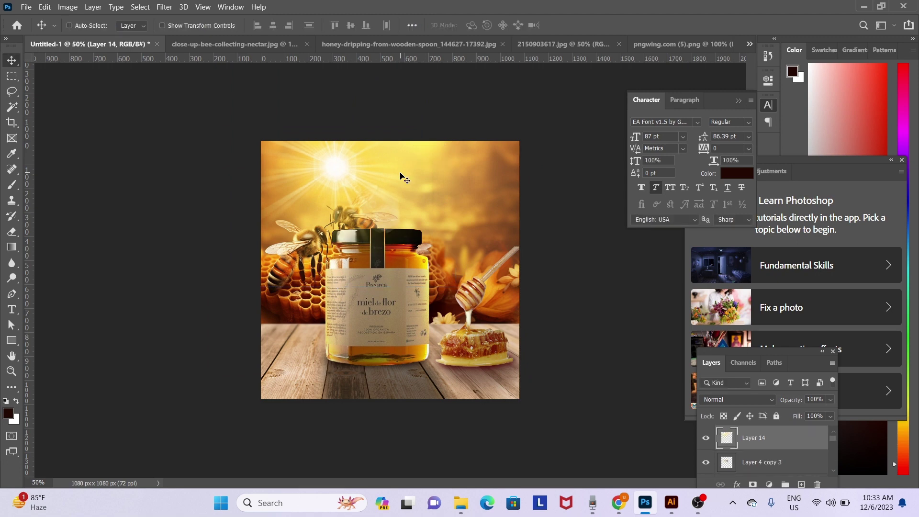
- Soften the sun glow with a small-radius Gaussian Blur
{"action": "left_click", "coordinate": [165, 7]}
{"action": "mouse_move", "coordinate": [171, 134]}
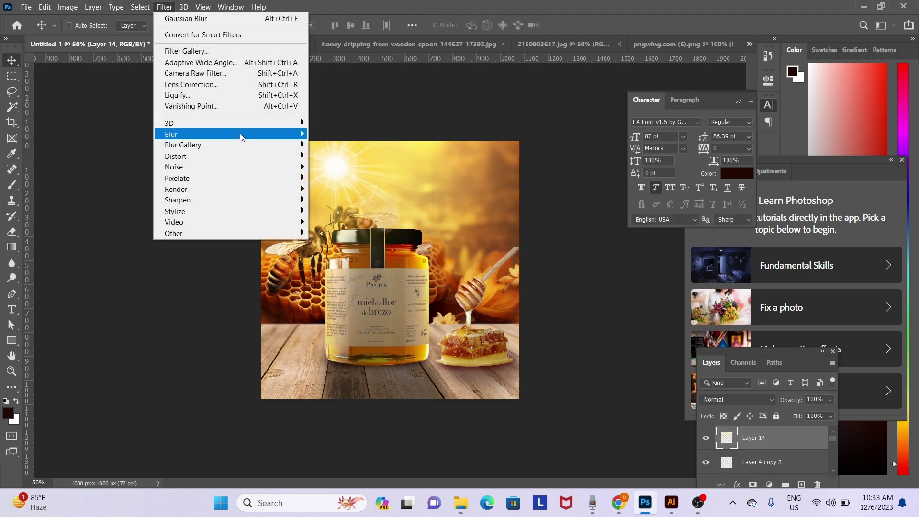
{"action": "left_click", "coordinate": [340, 178]}
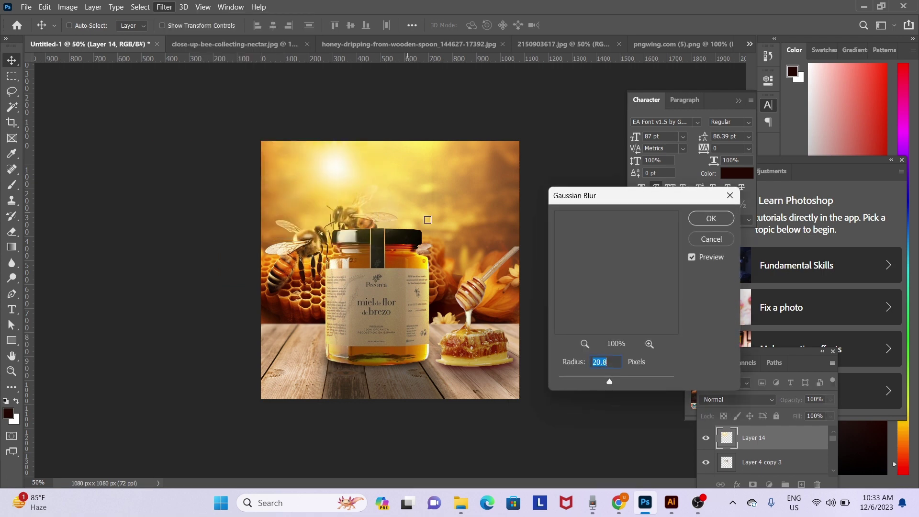
{"action": "left_click_drag", "start_coordinate": [609, 381], "coordinate": [600, 382]}
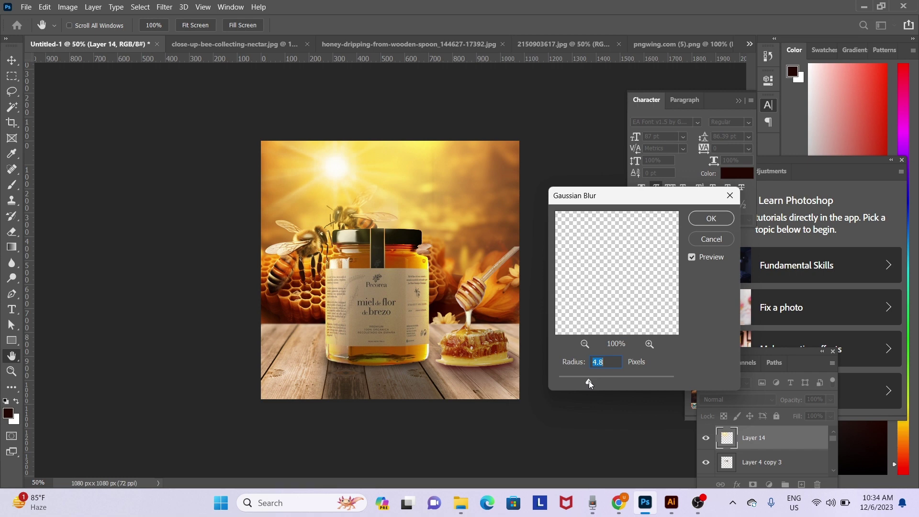
{"action": "key", "text": "Return"}
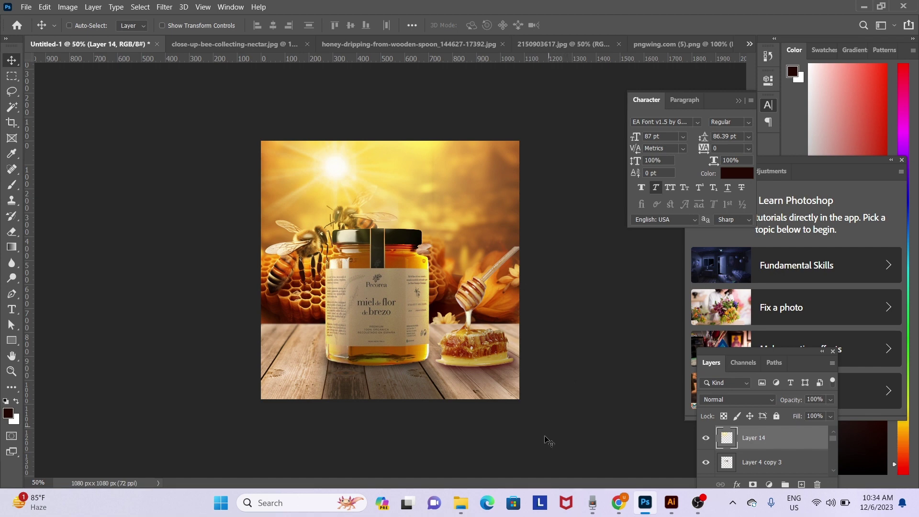
- Zoom in, shift Layer 10 copy slightly, and make Layer 10 active
{"action": "key", "text": "ctrl+plus"}
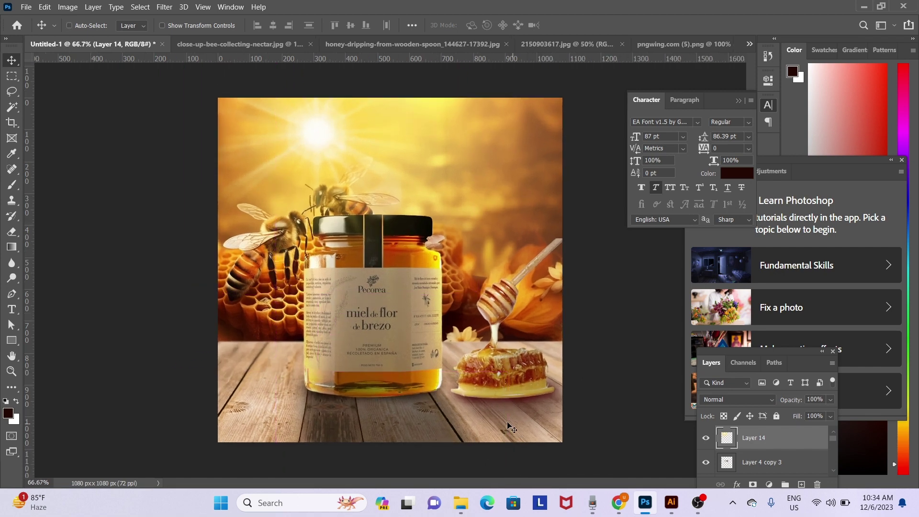
{"action": "right_click", "coordinate": [472, 363]}
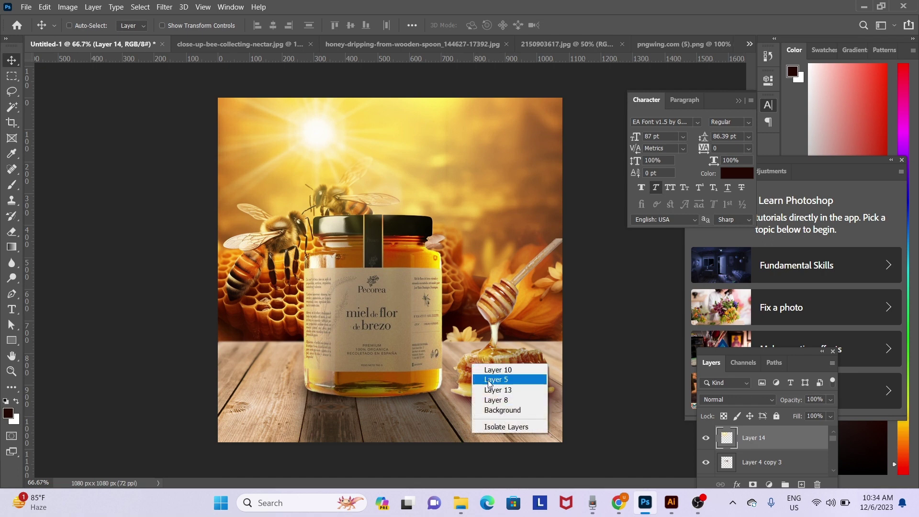
{"action": "left_click", "coordinate": [489, 371]}
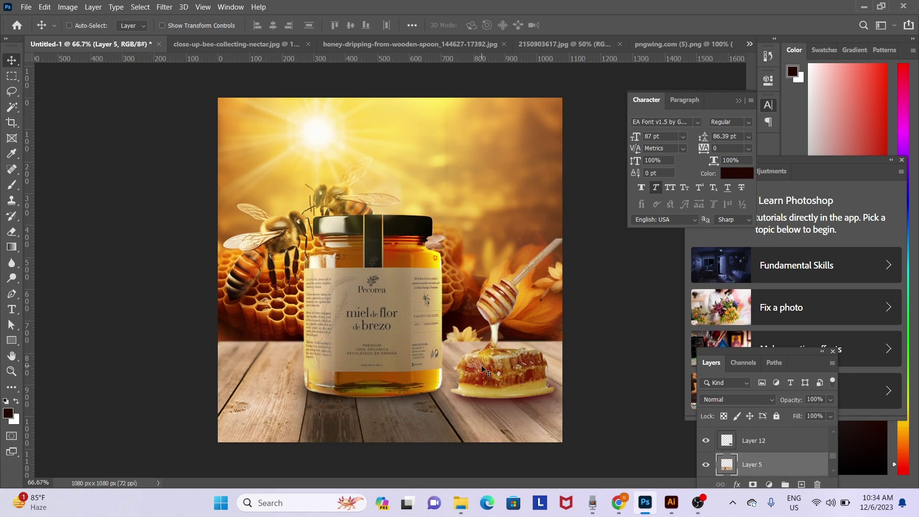
{"action": "right_click", "coordinate": [483, 370]}
{"action": "left_click", "coordinate": [507, 376]}
{"action": "left_click_drag", "start_coordinate": [507, 376], "coordinate": [491, 390]}
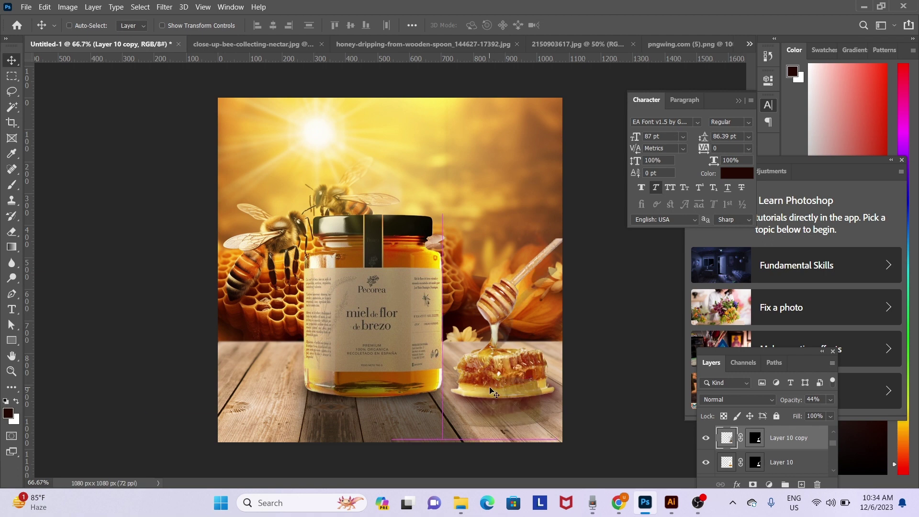
{"action": "left_click", "coordinate": [781, 461]}
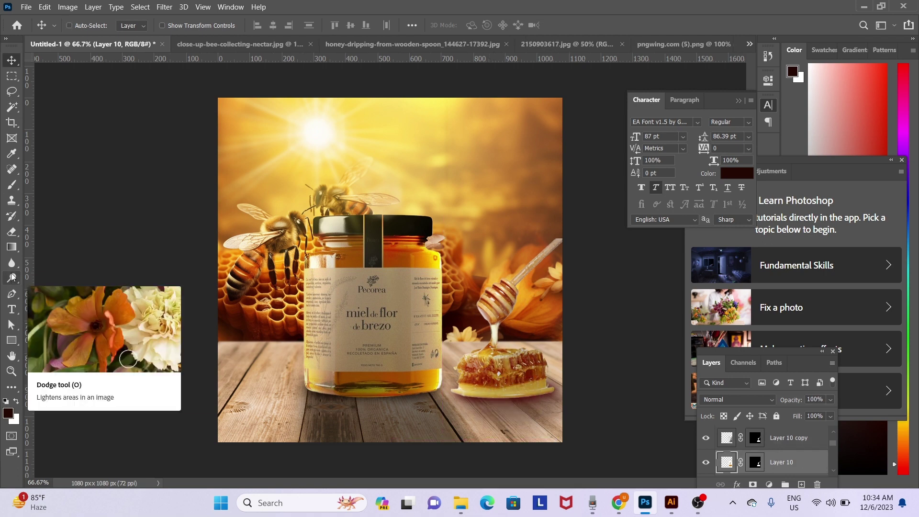
- Apply 50% midtone toning to the area beside the honeycomb dish
{"action": "left_click", "coordinate": [12, 276]}
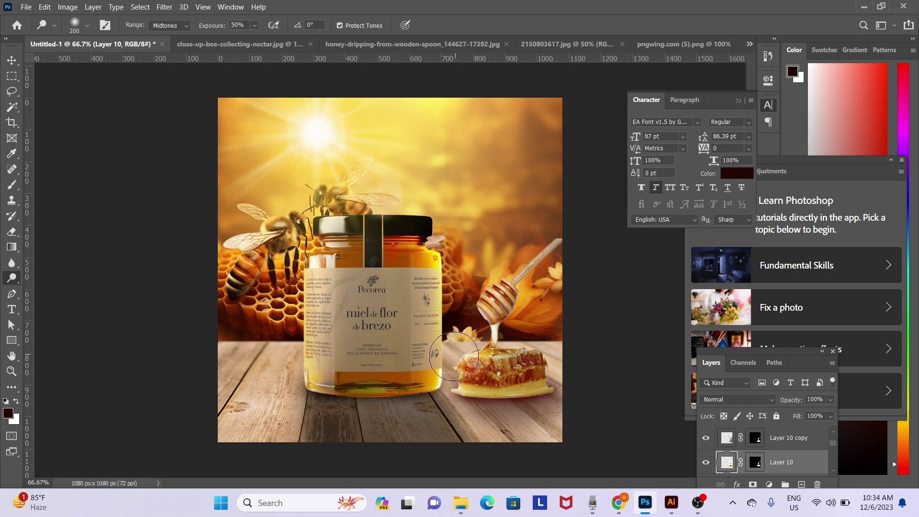
{"action": "mouse_move", "coordinate": [453, 357]}
{"action": "left_mouse_down"}
{"action": "mouse_move", "coordinate": [470, 311]}
{"action": "mouse_move", "coordinate": [457, 370]}
{"action": "left_mouse_up"}
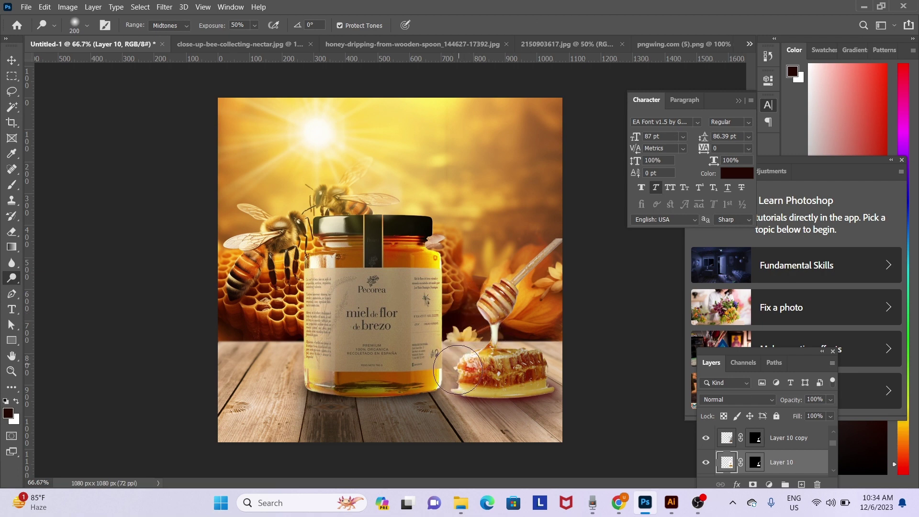
{"action": "key", "text": "c"}
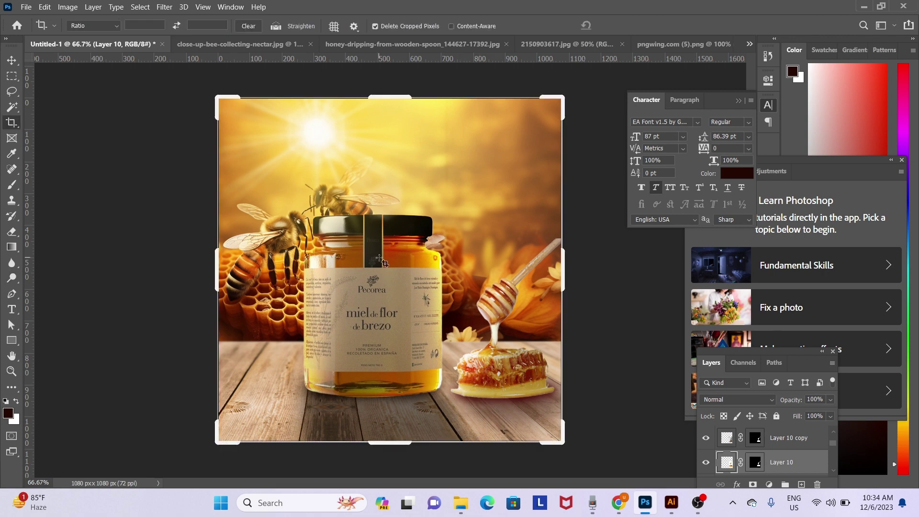
{"action": "key", "text": "v"}
- Keep the jar in place and tone the jar's upper-left glass and dark band
{"action": "right_click", "coordinate": [330, 242]}
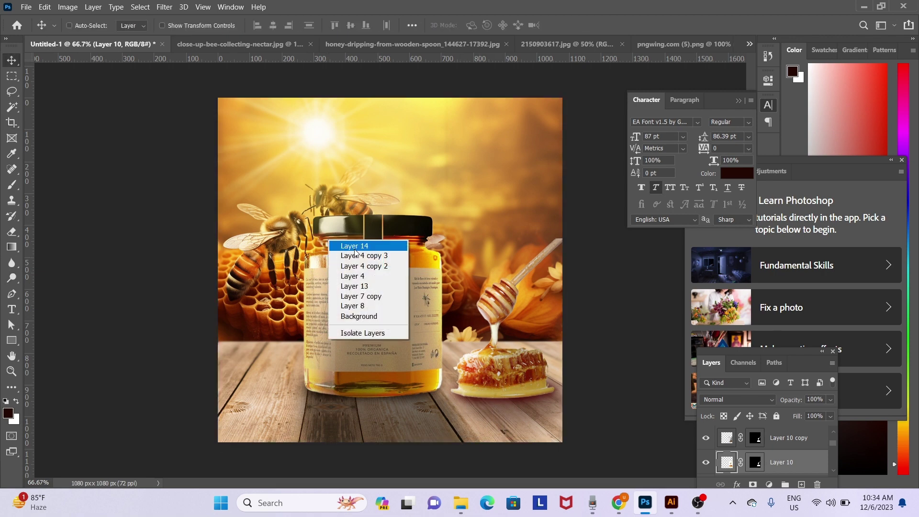
{"action": "left_click", "coordinate": [370, 274]}
{"action": "left_click_drag", "start_coordinate": [370, 273], "coordinate": [416, 257]}
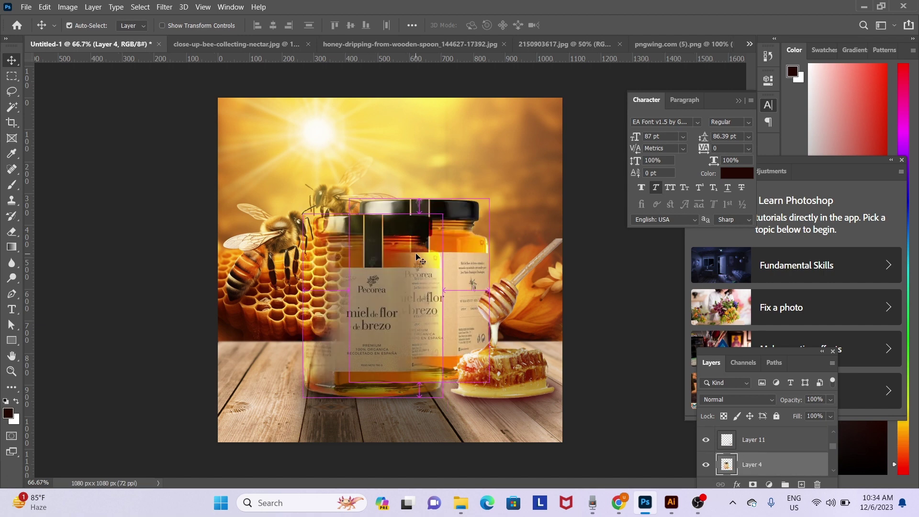
{"action": "key", "text": "ctrl+z"}
{"action": "left_click", "coordinate": [12, 278]}
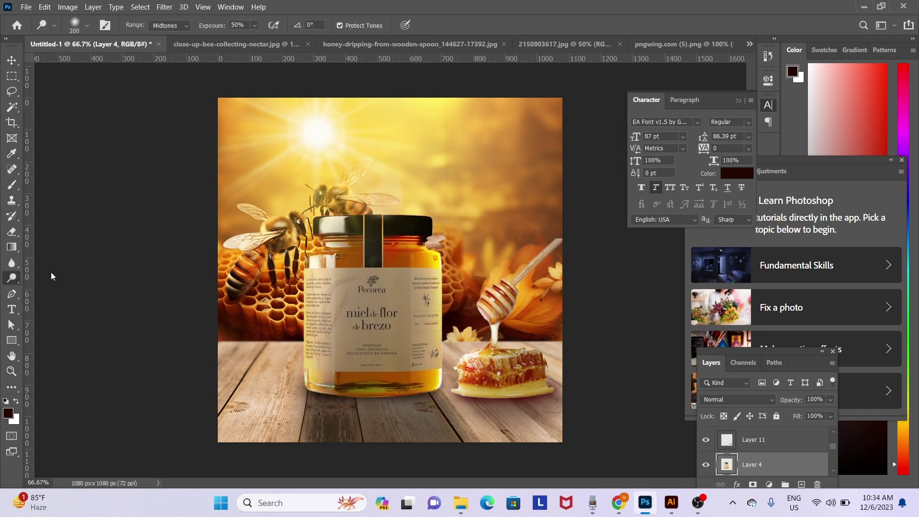
{"action": "left_click_drag", "start_coordinate": [338, 225], "coordinate": [295, 378]}
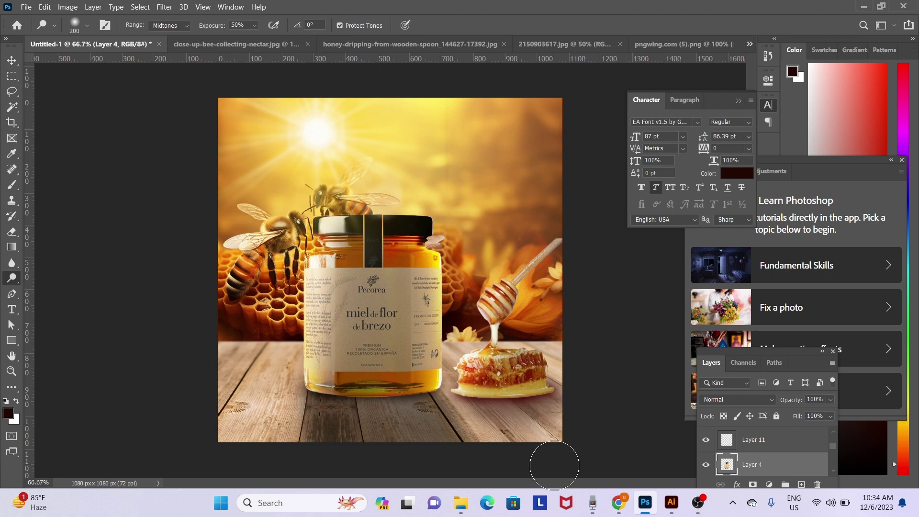
- Set the jar's Linear Burn shadow copy, Layer 4 copy, to 70% opacity
{"action": "key", "text": "v"}
{"action": "right_click", "coordinate": [404, 422]}
{"action": "left_click", "coordinate": [434, 430]}
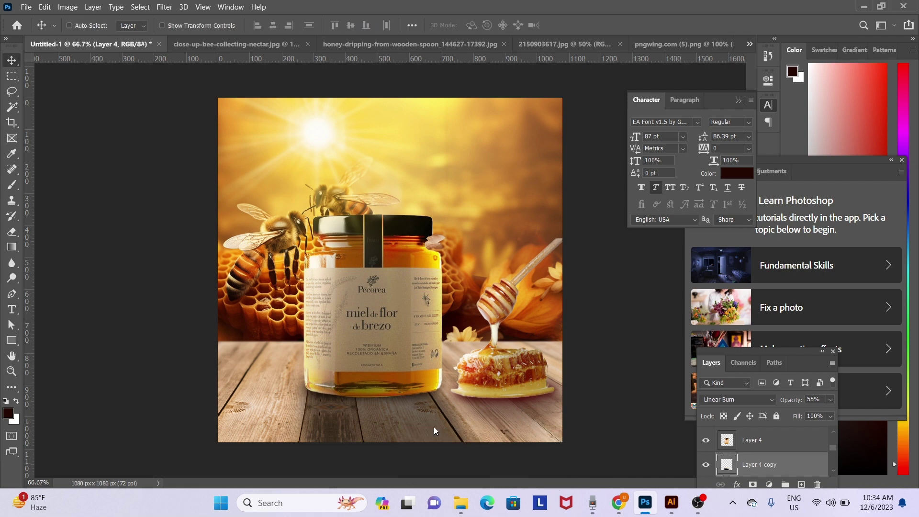
{"action": "key", "text": "8"}
{"action": "key", "text": "8"}
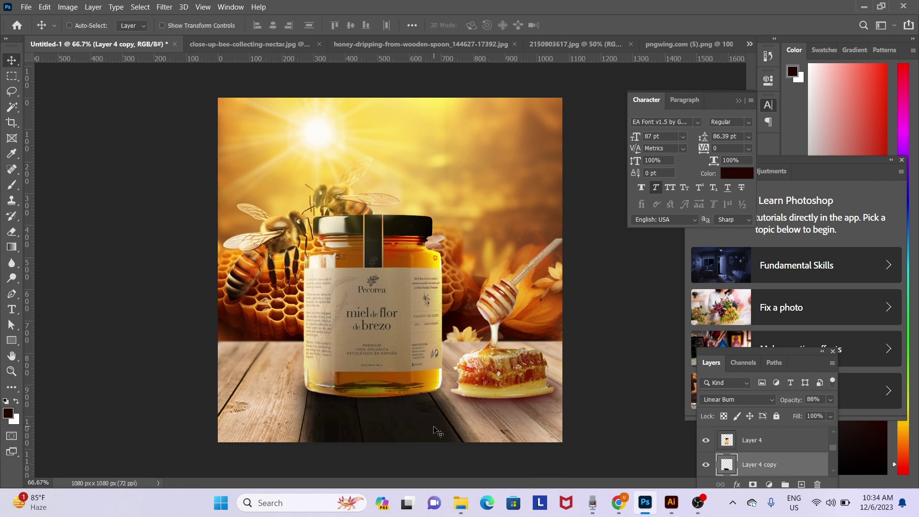
{"action": "key", "text": "6"}
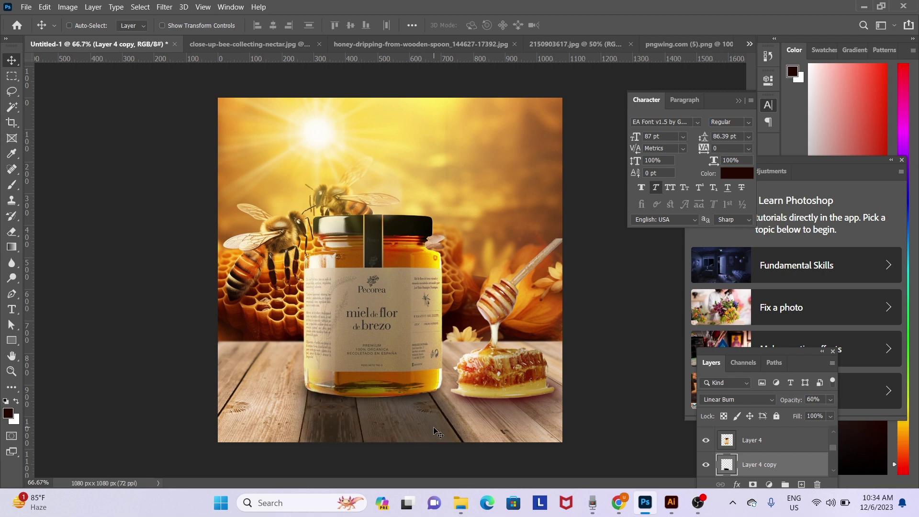
{"action": "key", "text": "7"}
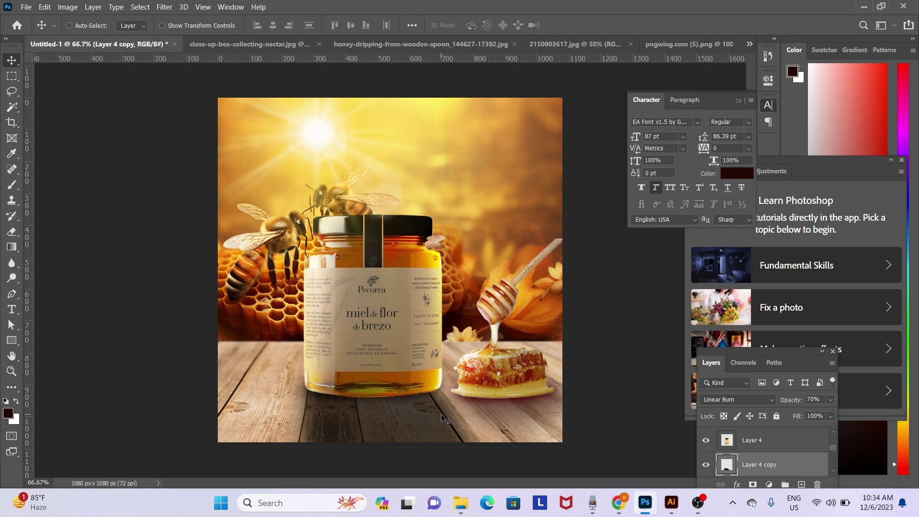
- Set the honeycomb's shadow, Layer 12, to 60% opacity
{"action": "right_click", "coordinate": [519, 410]}
{"action": "left_click", "coordinate": [533, 413]}
{"action": "key", "text": "8"}
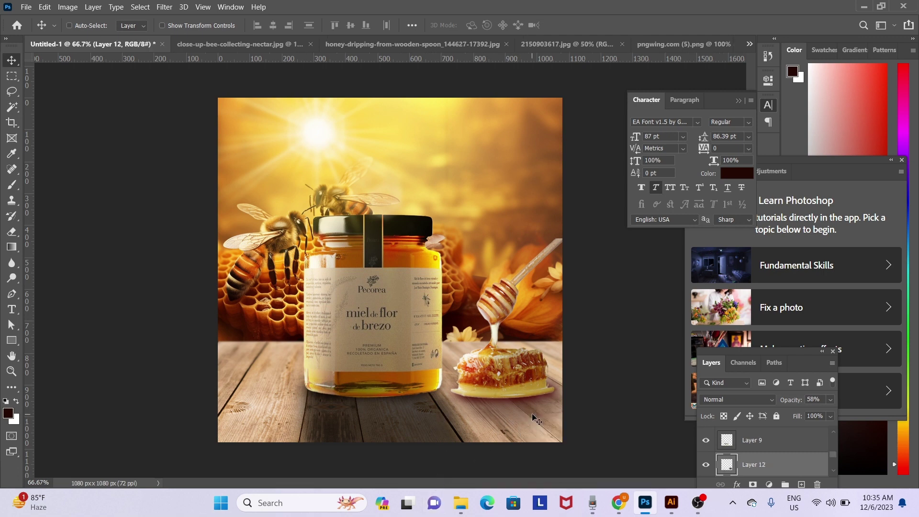
{"action": "key", "text": "8"}
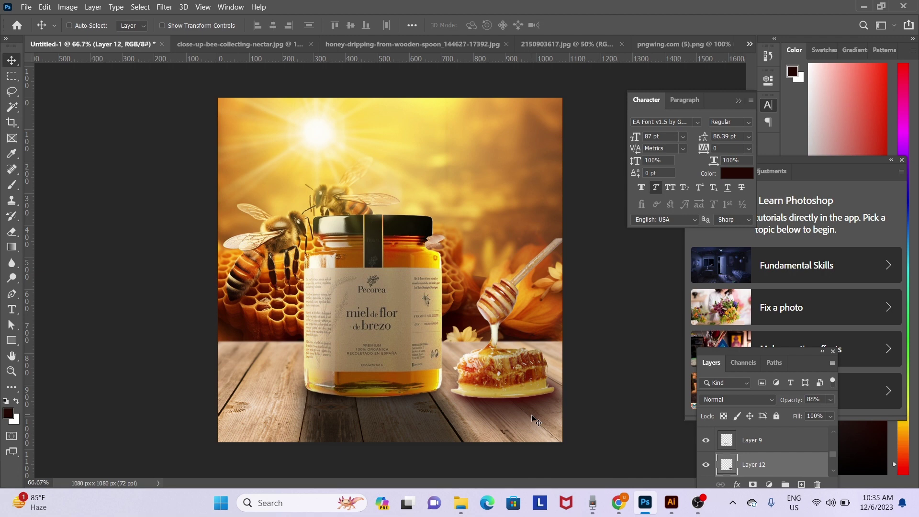
{"action": "key", "text": "6"}
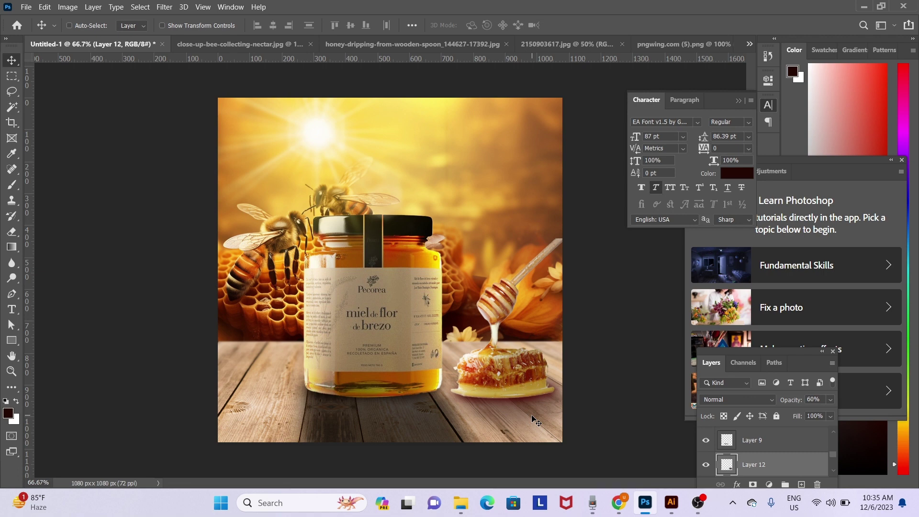
- Zoom in on the dipper handle and outline its end as a Pen-path selection
{"action": "right_click", "coordinate": [556, 246]}
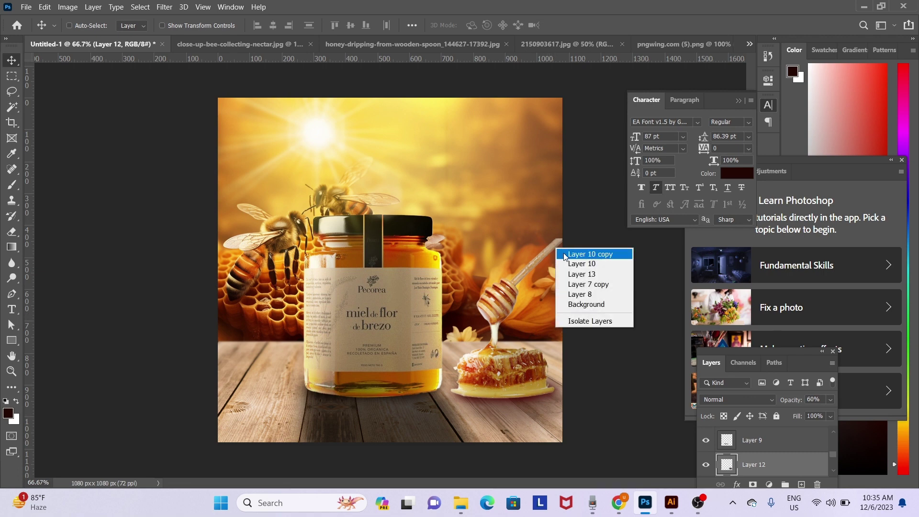
{"action": "left_click", "coordinate": [566, 254]}
{"action": "left_click", "coordinate": [554, 248], "text": "ctrl"}
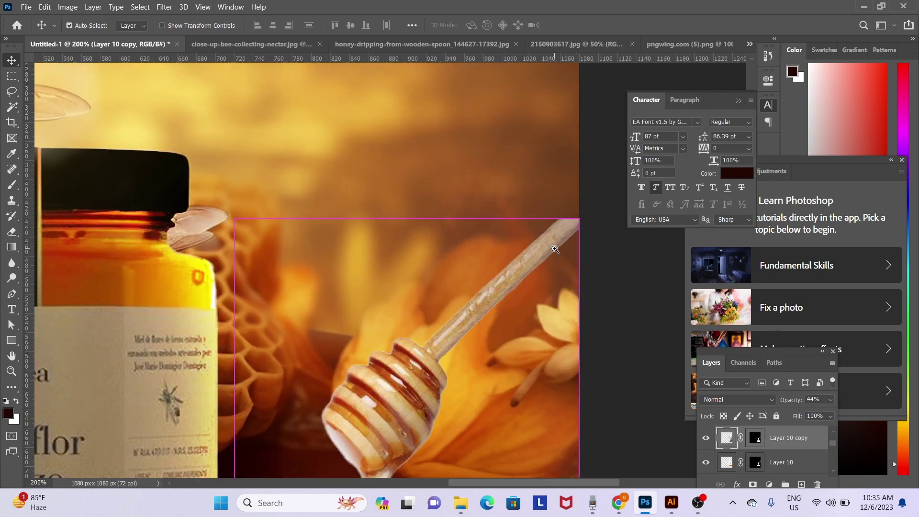
{"action": "right_click", "coordinate": [562, 248]}
{"action": "left_click", "coordinate": [564, 249]}
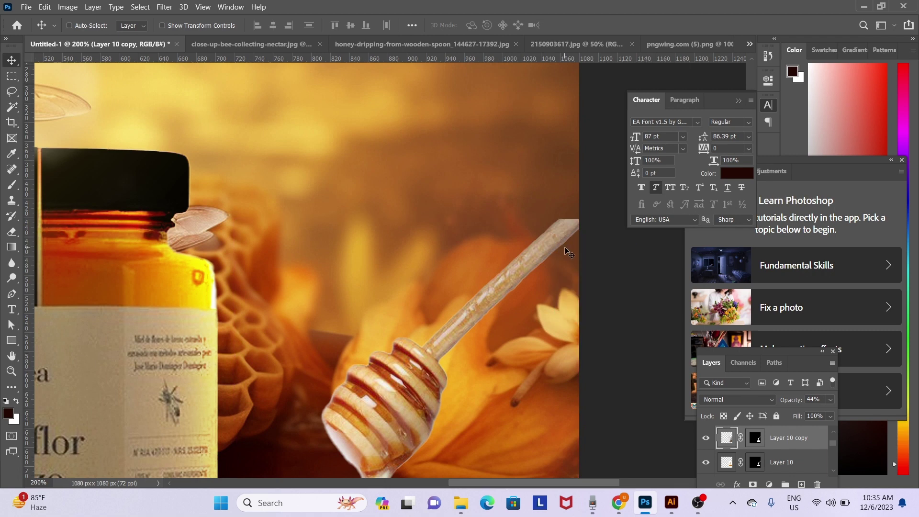
{"action": "key", "text": "p"}
{"action": "left_click", "coordinate": [512, 239]}
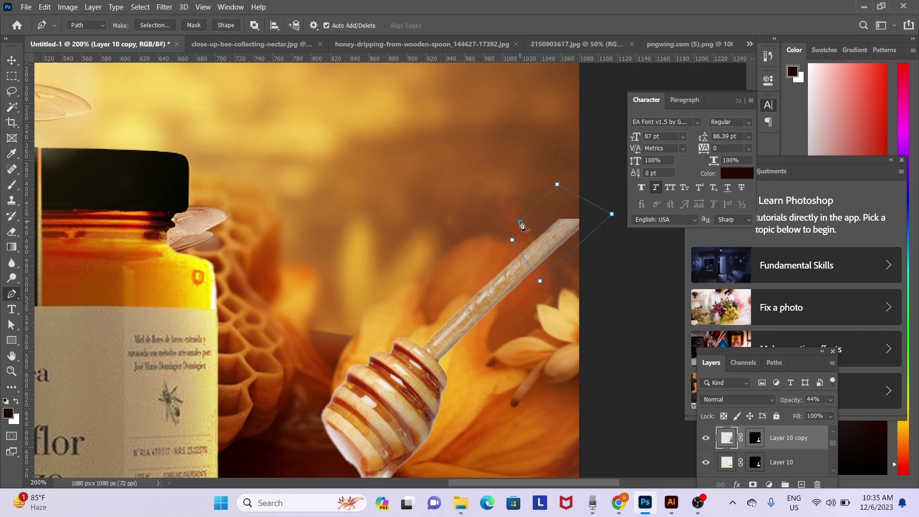
{"action": "key", "text": "ctrl+z"}
{"action": "key", "text": "ctrl+z"}
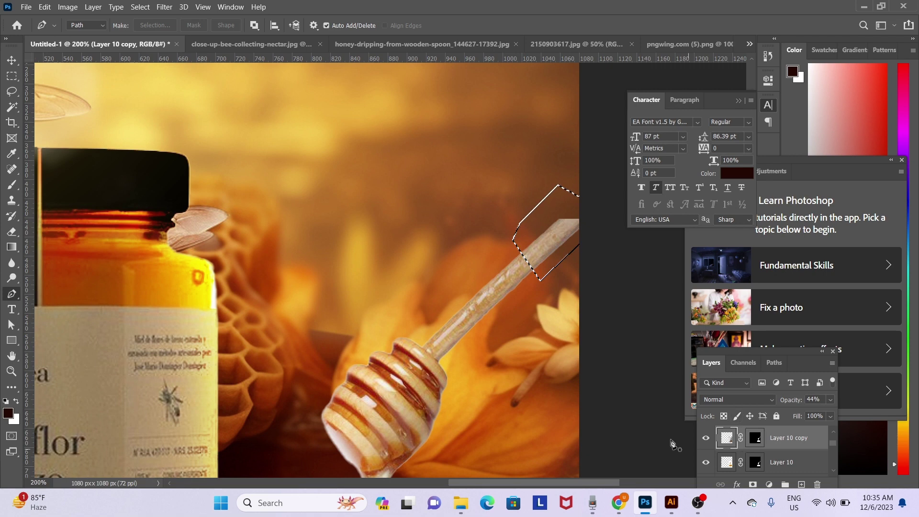
- Fill the selection white on a new layer above Layer 10 and position the patch
{"action": "left_click", "coordinate": [797, 462]}
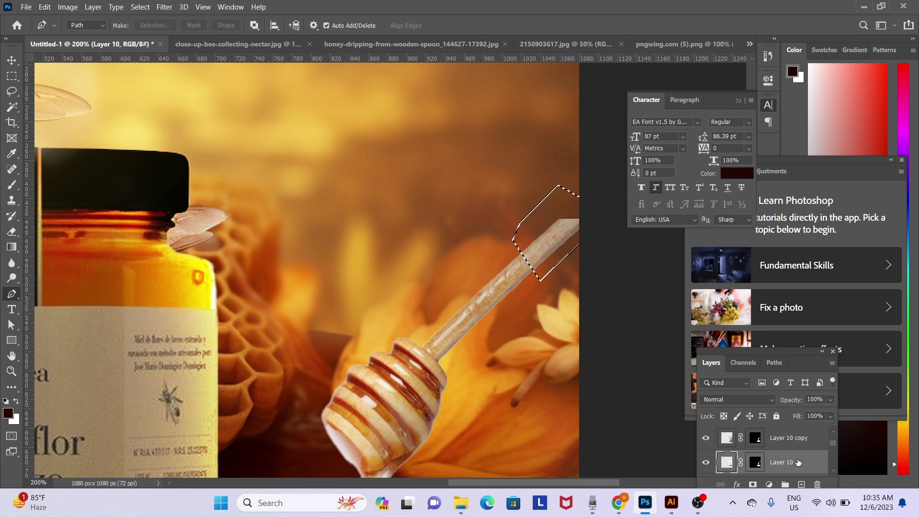
{"action": "left_click", "coordinate": [801, 484]}
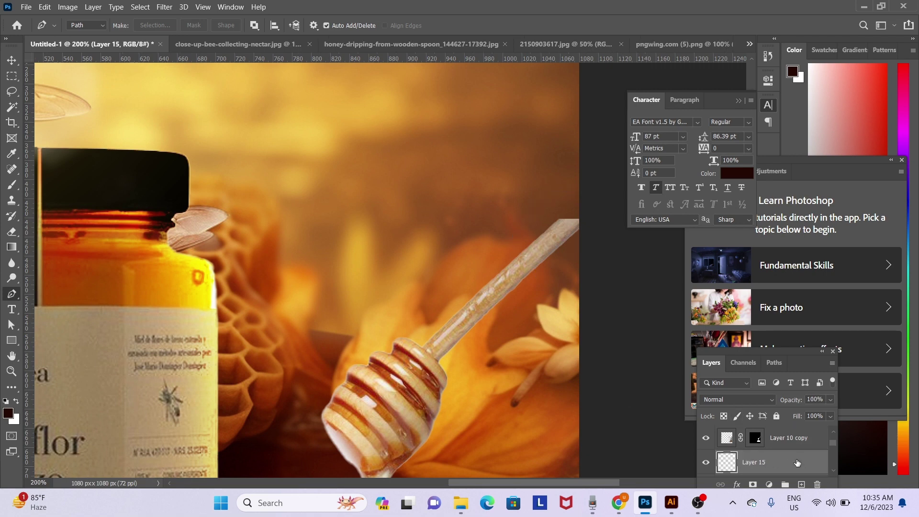
{"action": "key", "text": "ctrl+BackSpace"}
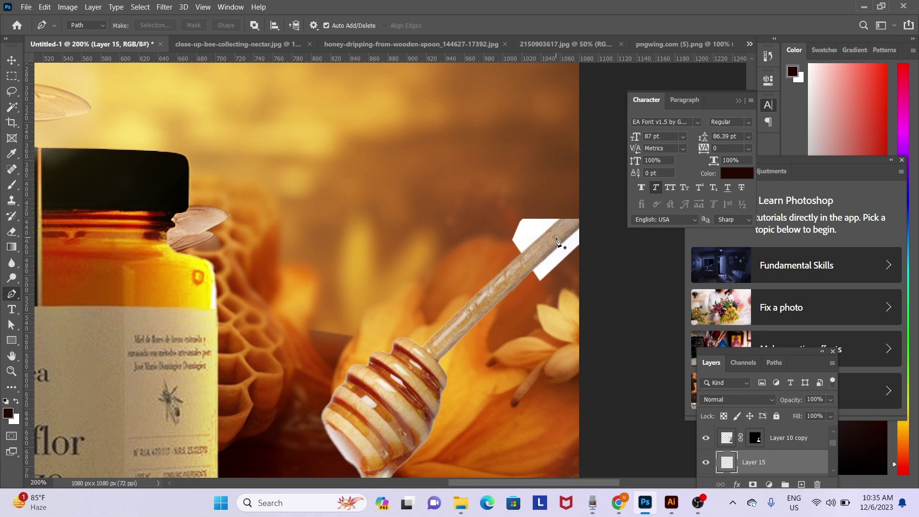
{"action": "key", "text": "v"}
{"action": "left_click_drag", "start_coordinate": [570, 233], "coordinate": [582, 219]}
{"action": "key", "text": "Up"}
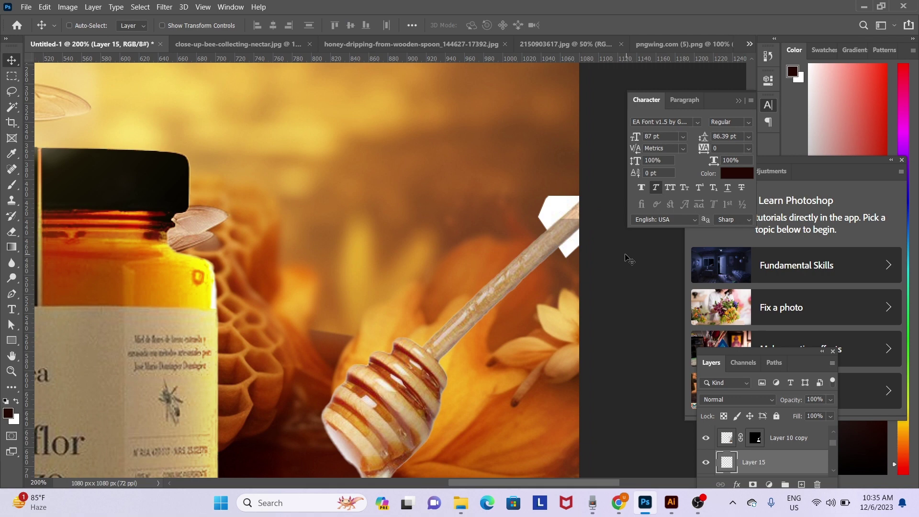
- Magic-wand and delete the two white patches by the handle, then deselect
{"action": "key", "text": "w"}
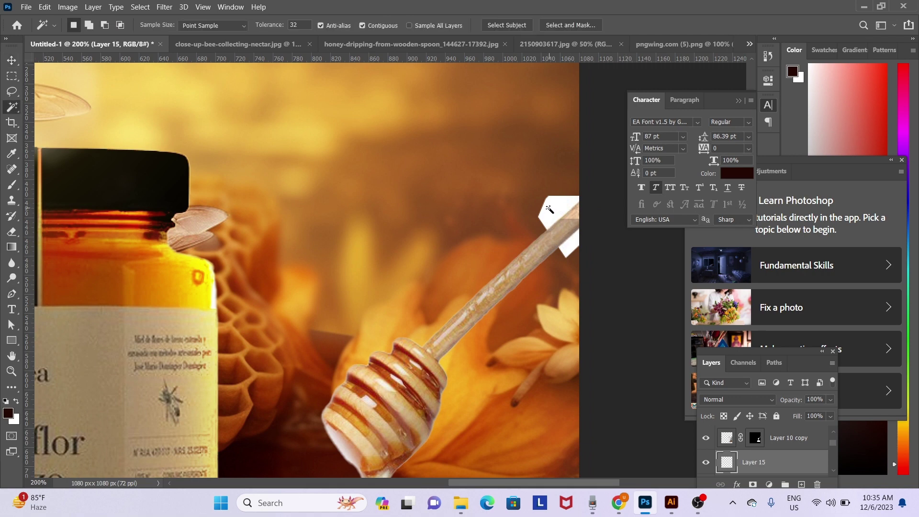
{"action": "left_click", "coordinate": [549, 209]}
{"action": "key", "text": "Delete"}
{"action": "left_click", "coordinate": [568, 249]}
{"action": "key", "text": "Delete"}
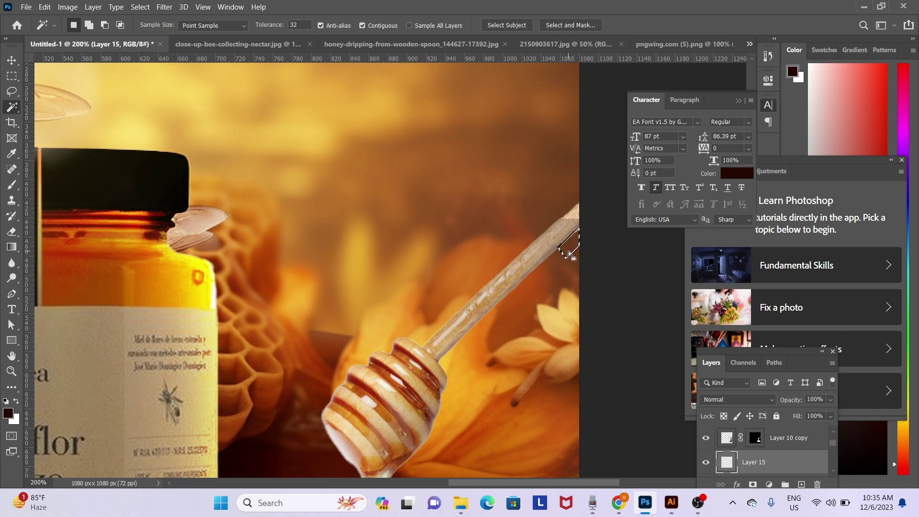
{"action": "key", "text": "v"}
{"action": "key", "text": "ctrl+d"}
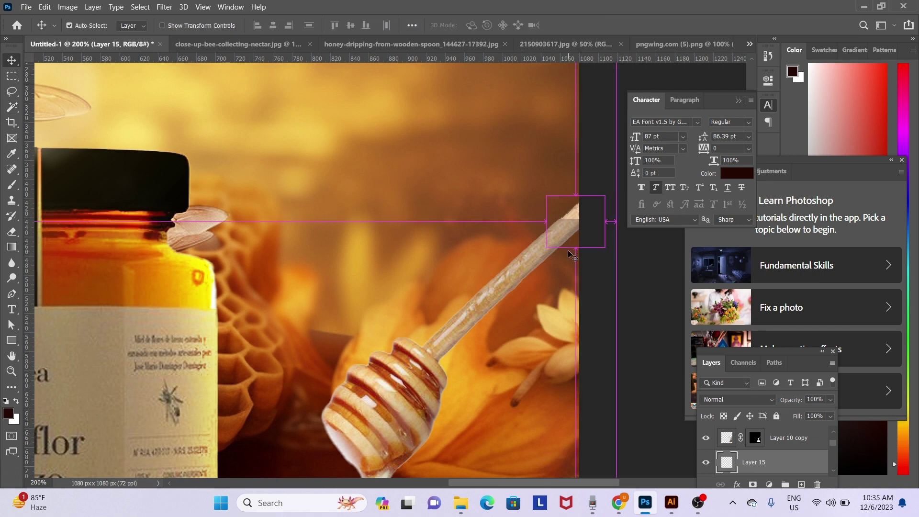
{"action": "left_click", "coordinate": [570, 256]}
{"action": "key", "text": "ctrl"}
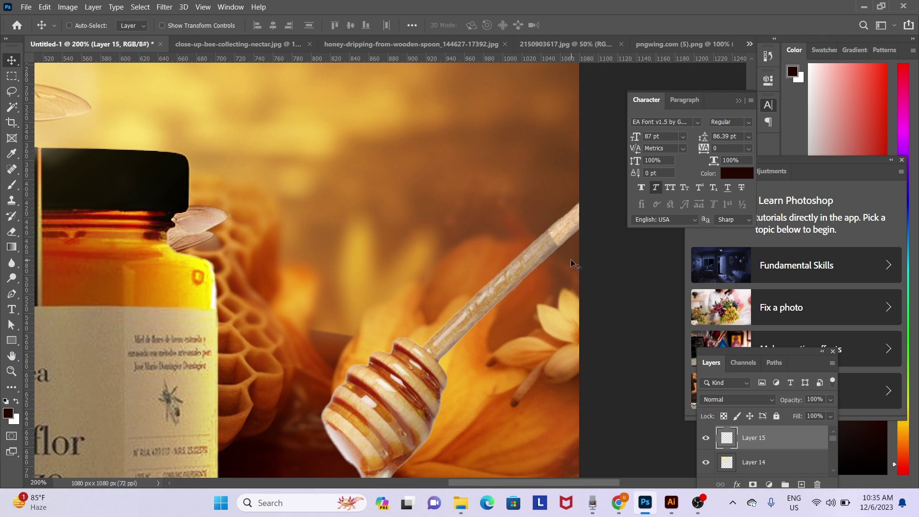
- Erase on Layer 10 copy with a 200 px eraser and bring up Save As on Downloads
{"action": "right_click", "coordinate": [538, 261]}
{"action": "left_click", "coordinate": [546, 266]}
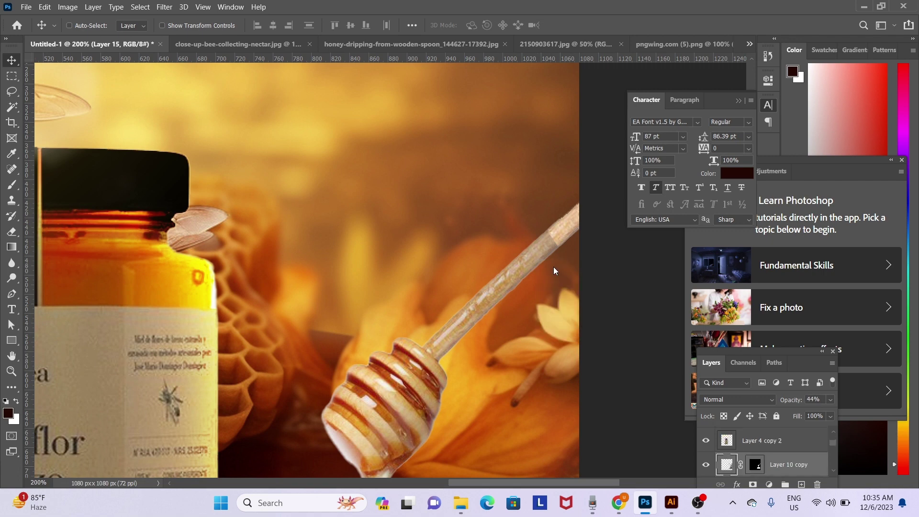
{"action": "key", "text": "e"}
{"action": "key", "text": "bracketleft"}
{"action": "key", "text": "bracketleft"}
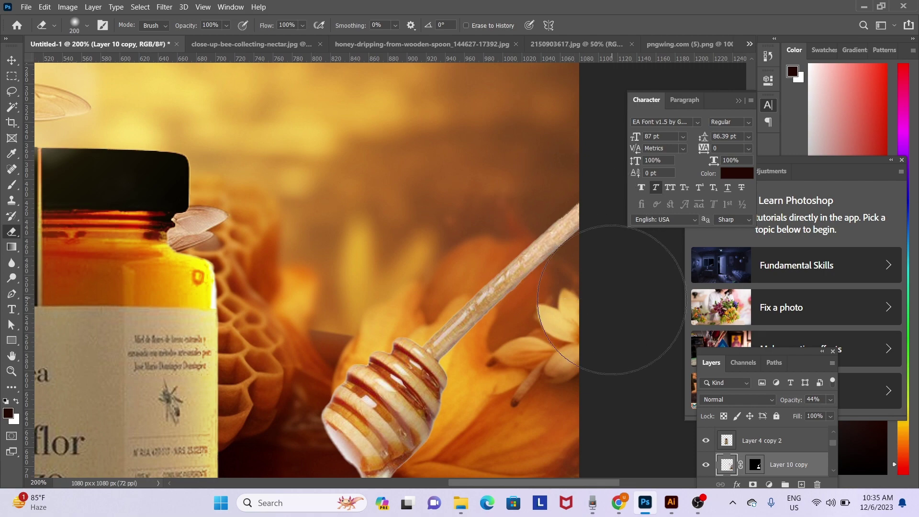
{"action": "scroll", "coordinate": [574, 224], "scroll_direction": "down", "scroll_amount": 3}
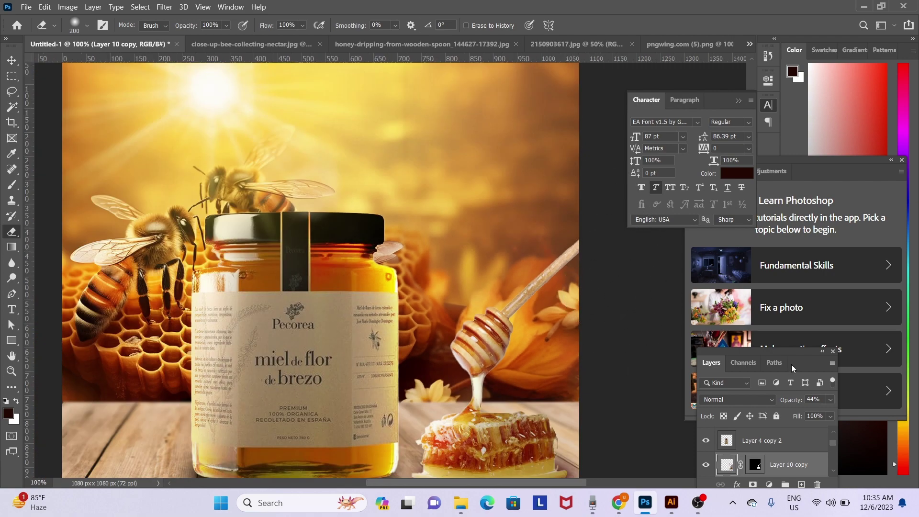
{"action": "left_click_drag", "start_coordinate": [562, 393], "coordinate": [578, 389]}
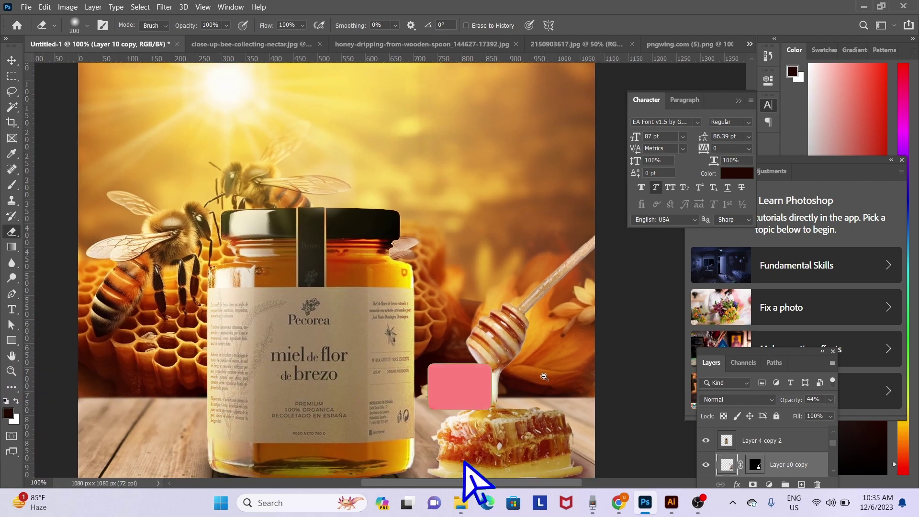
{"action": "scroll", "coordinate": [544, 376], "scroll_direction": "down", "scroll_amount": 1}
{"action": "key", "text": "v"}
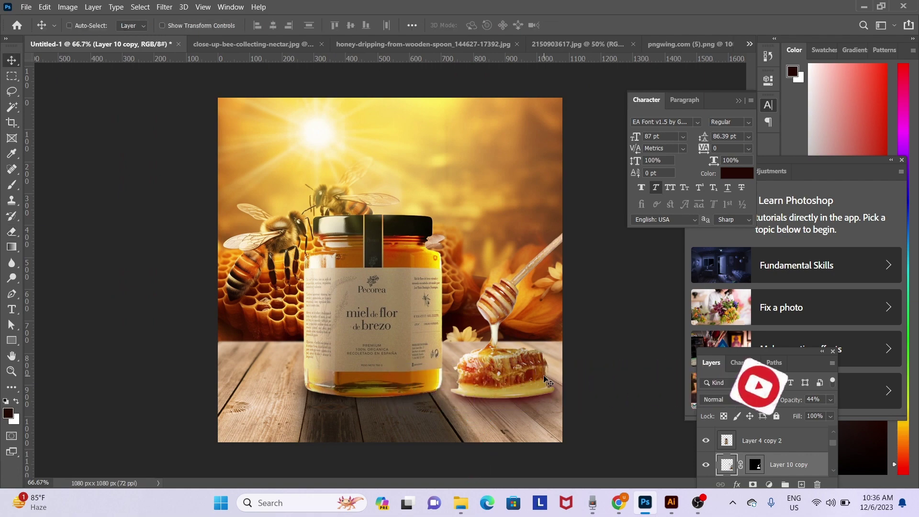
{"action": "key", "text": "ctrl+s"}
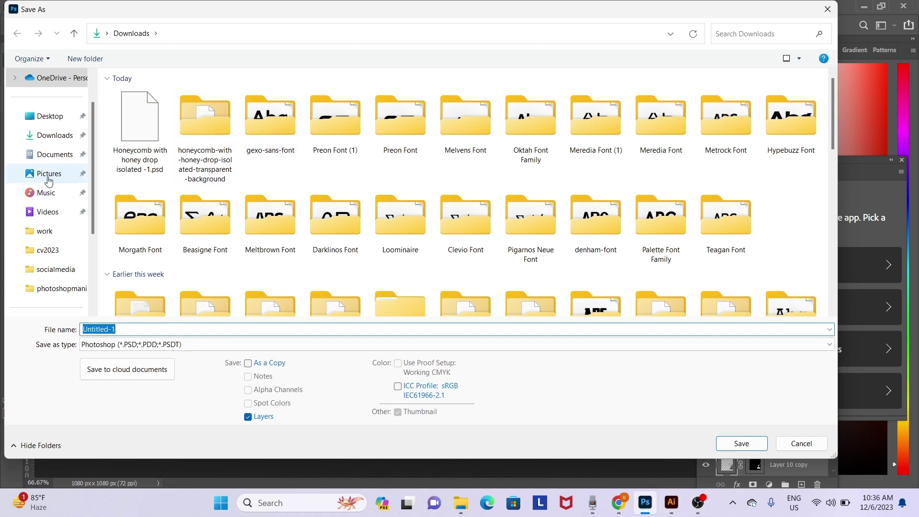
- Save the composite as bee.psd in the work folder on drive D
{"action": "left_click", "coordinate": [46, 230]}
{"action": "left_click", "coordinate": [147, 329]}
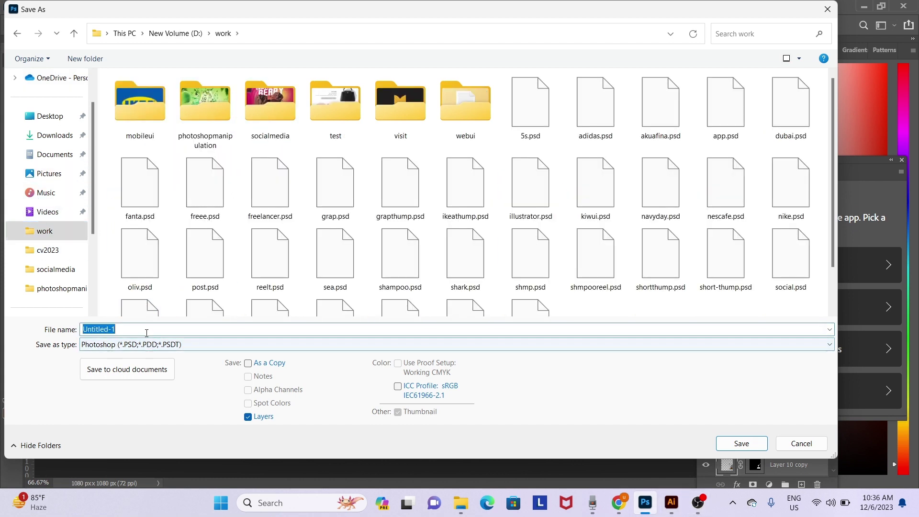
{"action": "type", "text": "bee"}
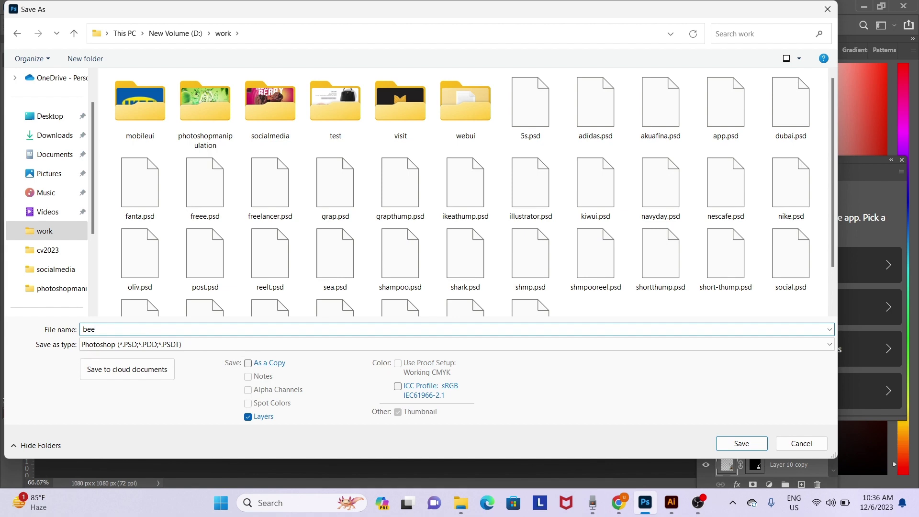
{"action": "key", "text": "Return"}
{"action": "key", "text": "Return"}
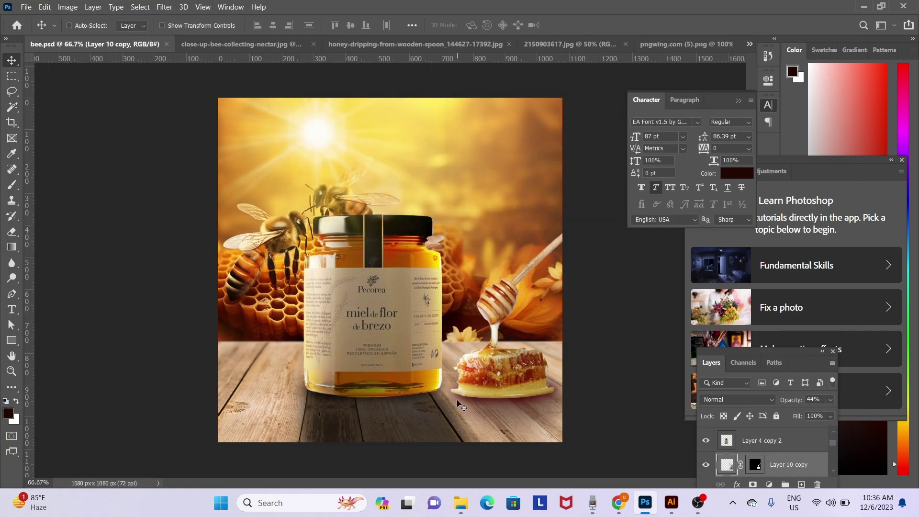
{"action": "key", "text": "ctrl"}
- Search Freepik for bee images
{"action": "left_click", "coordinate": [628, 503]}
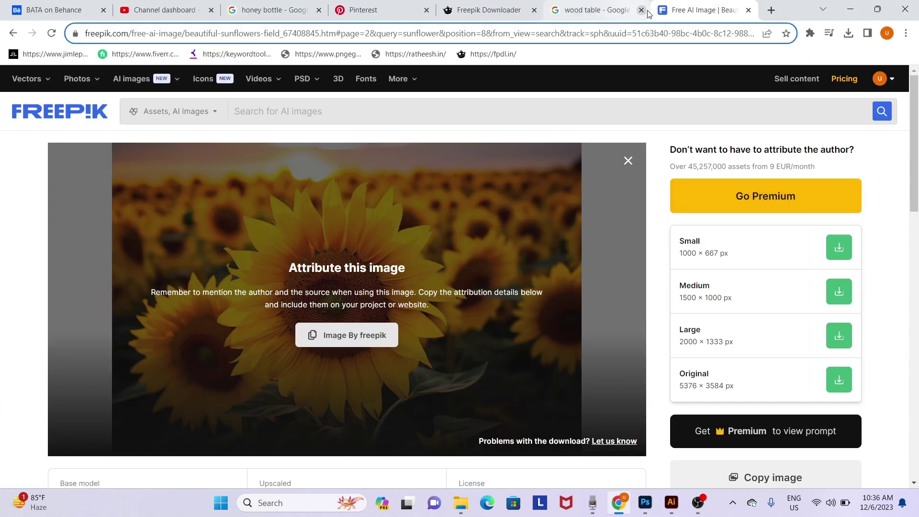
{"action": "left_click", "coordinate": [264, 107]}
{"action": "type", "text": "bee"}
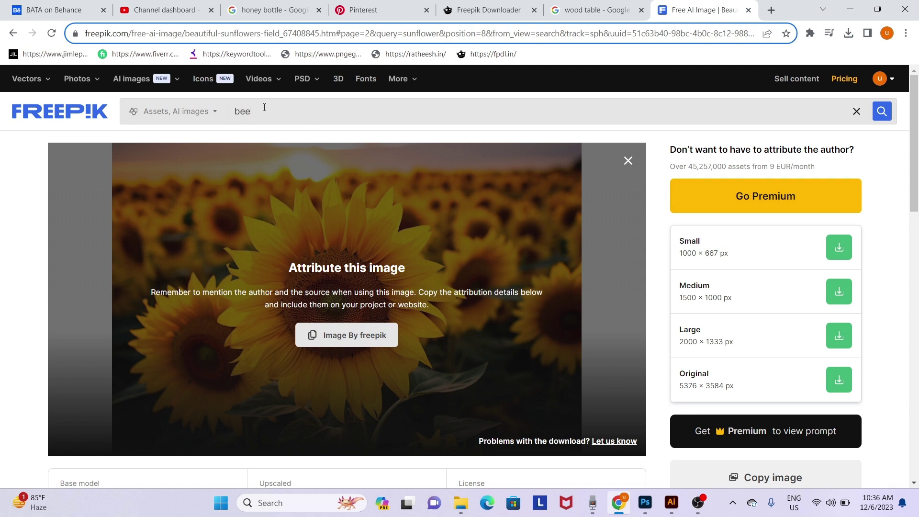
{"action": "key", "text": "Return"}
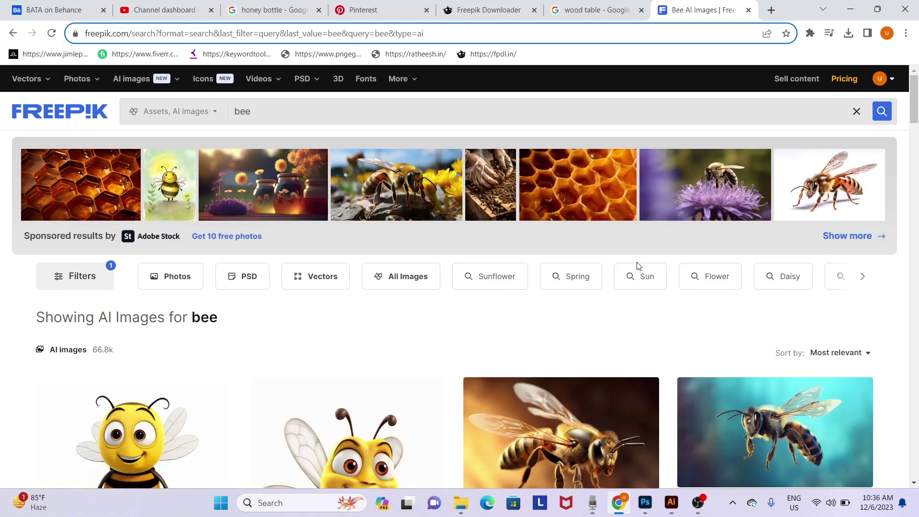
- Browse the bee search results, comparing candidates against the honey ad composite
{"action": "scroll", "coordinate": [638, 266], "scroll_direction": "down", "scroll_amount": 4}
{"action": "scroll", "coordinate": [638, 267], "scroll_direction": "down", "scroll_amount": 1}
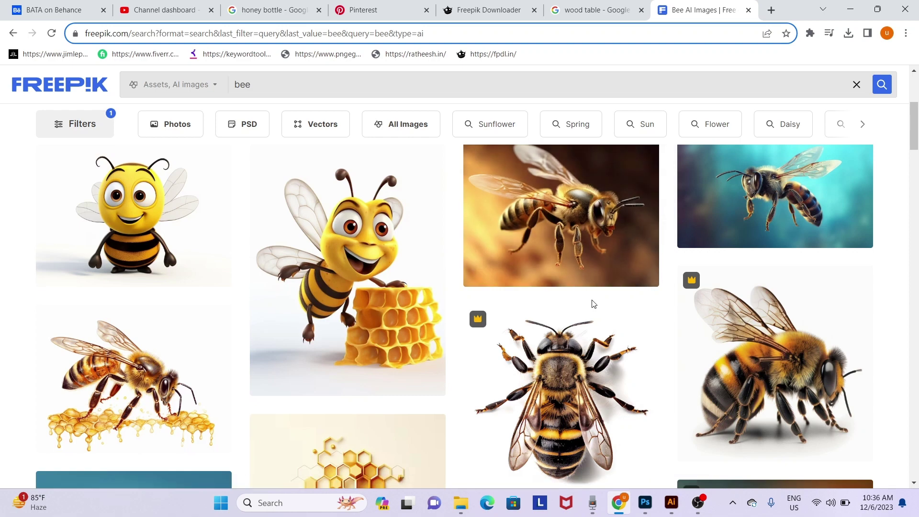
{"action": "key", "text": "alt+Tab"}
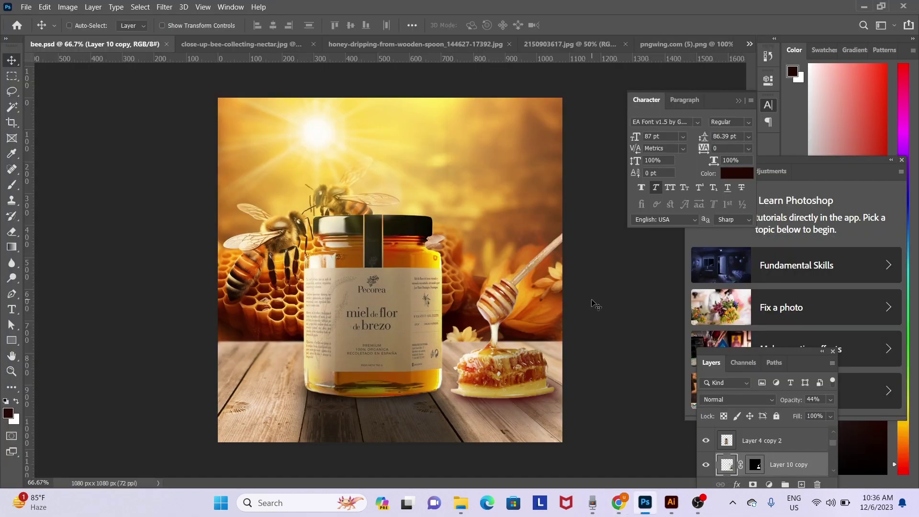
{"action": "key", "text": "alt+Tab"}
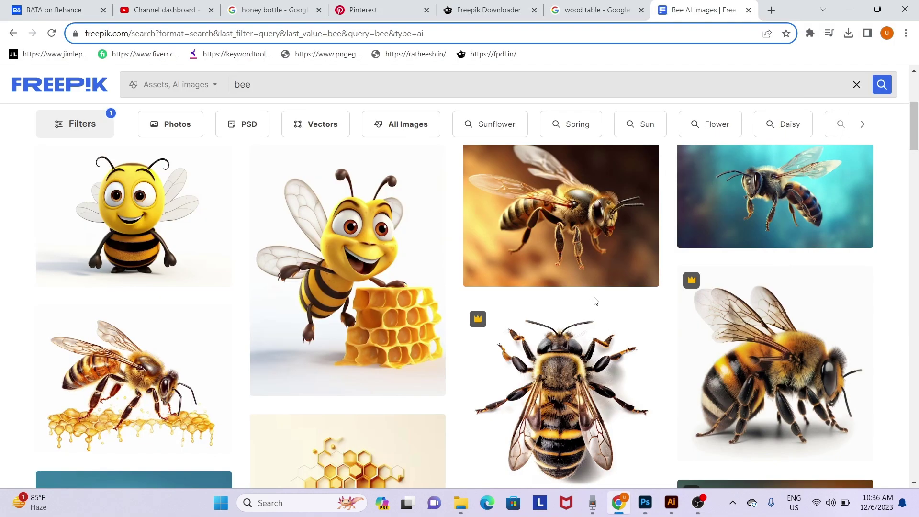
{"action": "scroll", "coordinate": [756, 313], "scroll_direction": "up", "scroll_amount": 1}
{"action": "scroll", "coordinate": [784, 331], "scroll_direction": "down", "scroll_amount": 3}
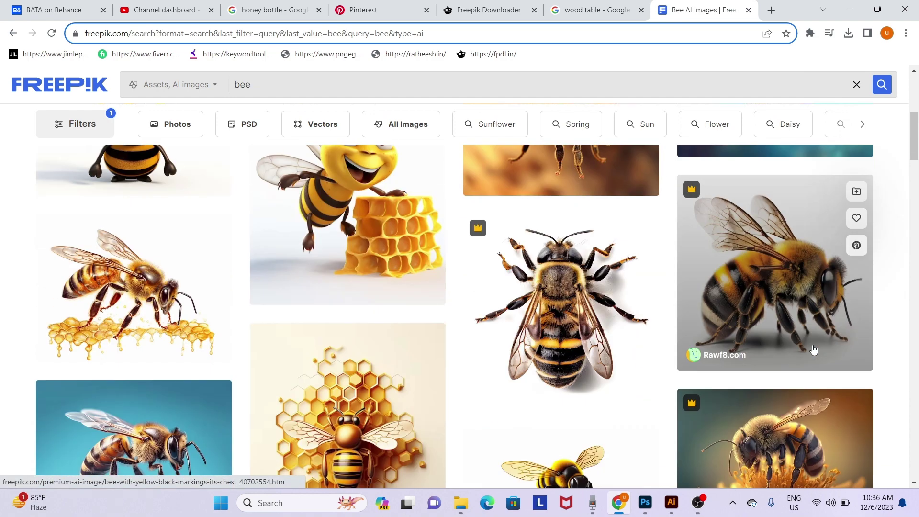
{"action": "scroll", "coordinate": [813, 350], "scroll_direction": "down", "scroll_amount": 3}
{"action": "scroll", "coordinate": [814, 350], "scroll_direction": "down", "scroll_amount": 1}
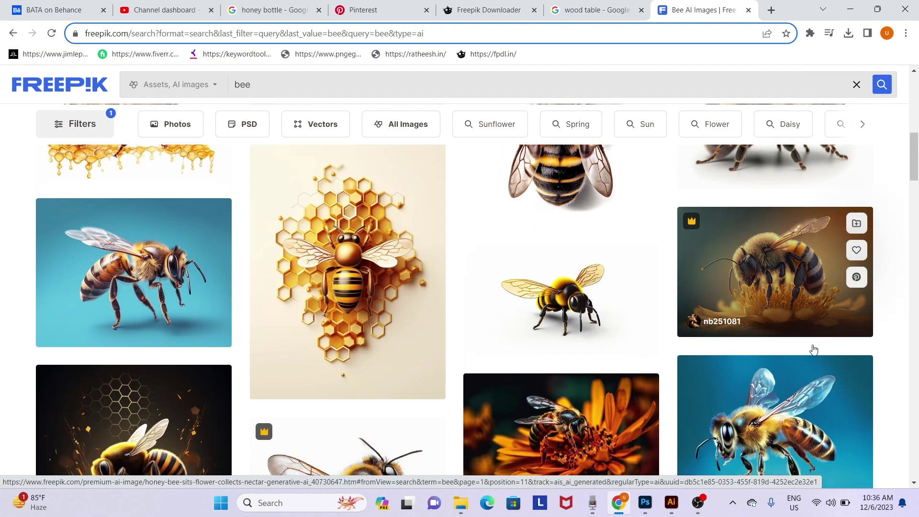
{"action": "scroll", "coordinate": [813, 350], "scroll_direction": "down", "scroll_amount": 2}
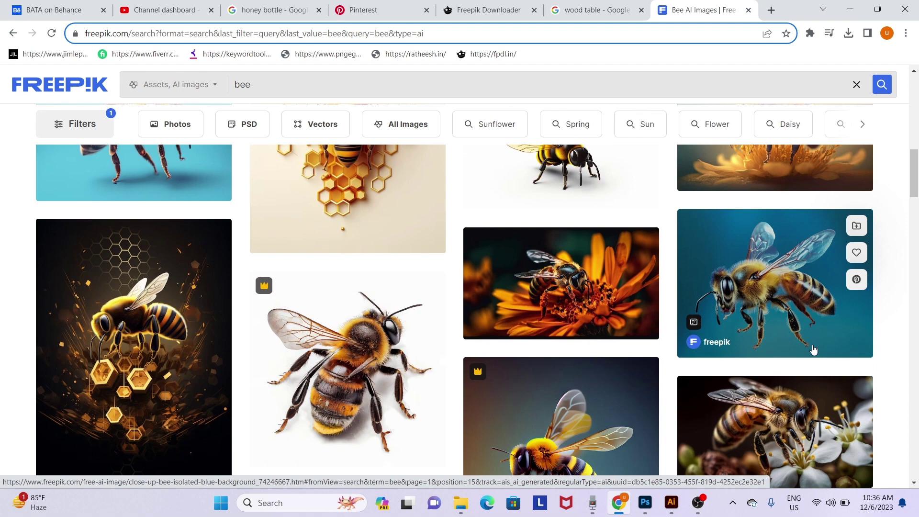
{"action": "scroll", "coordinate": [814, 350], "scroll_direction": "up", "scroll_amount": 2}
{"action": "scroll", "coordinate": [814, 350], "scroll_direction": "up", "scroll_amount": 2}
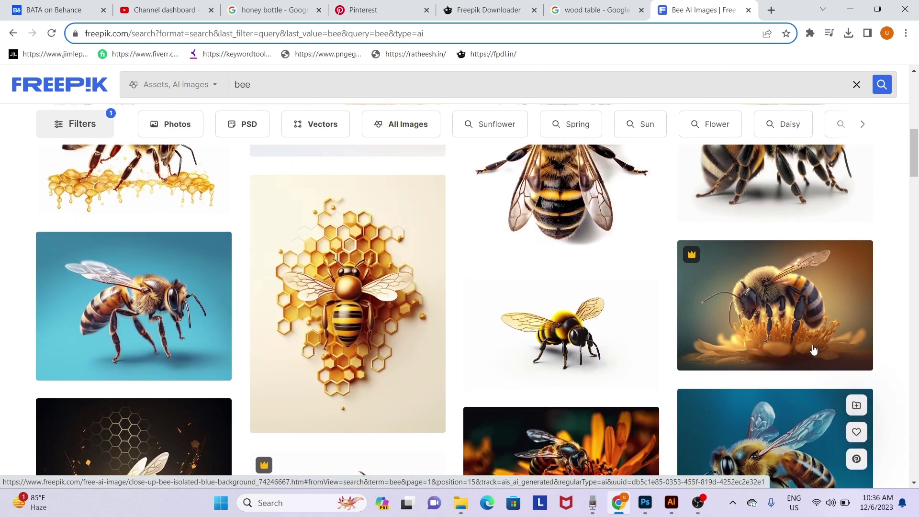
{"action": "scroll", "coordinate": [813, 350], "scroll_direction": "down", "scroll_amount": 2}
{"action": "scroll", "coordinate": [813, 350], "scroll_direction": "down", "scroll_amount": 3}
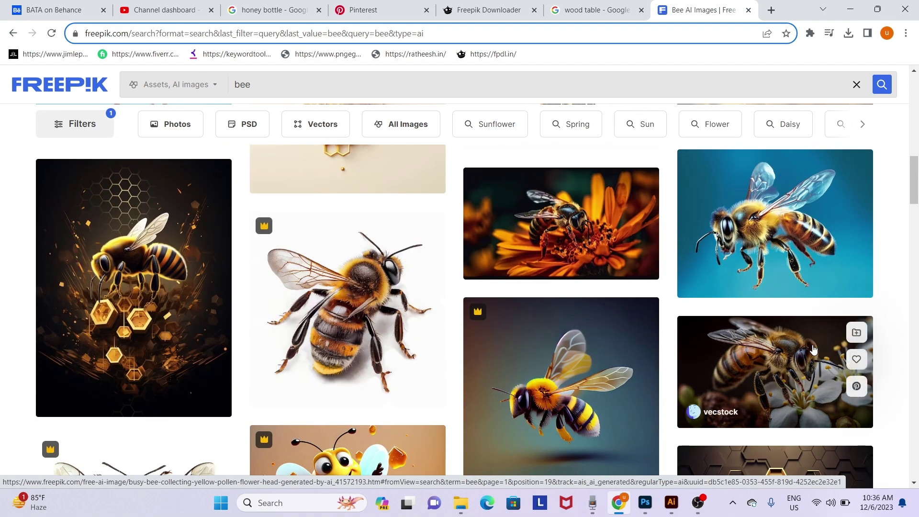
{"action": "scroll", "coordinate": [813, 350], "scroll_direction": "down", "scroll_amount": 3}
{"action": "key", "text": "alt+Tab"}
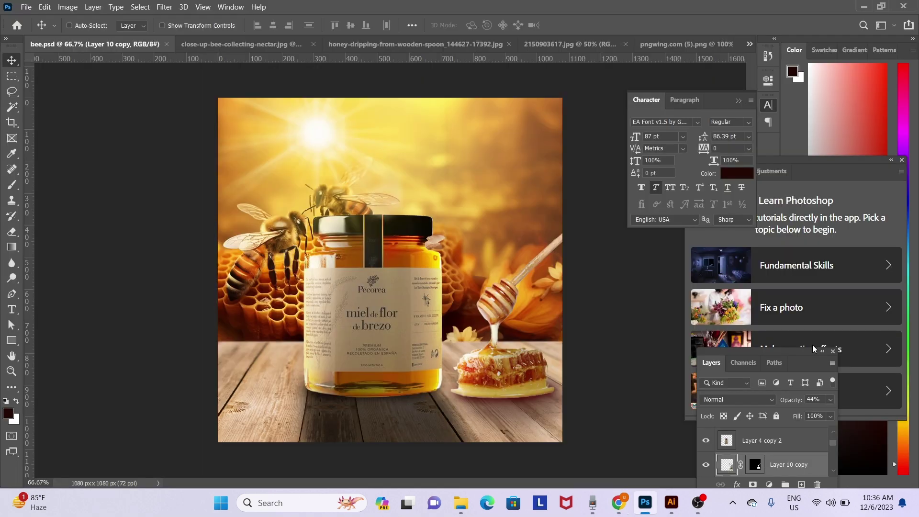
{"action": "key", "text": "alt+Tab"}
{"action": "key", "text": "alt+Tab"}
{"action": "key", "text": "alt+Tab"}
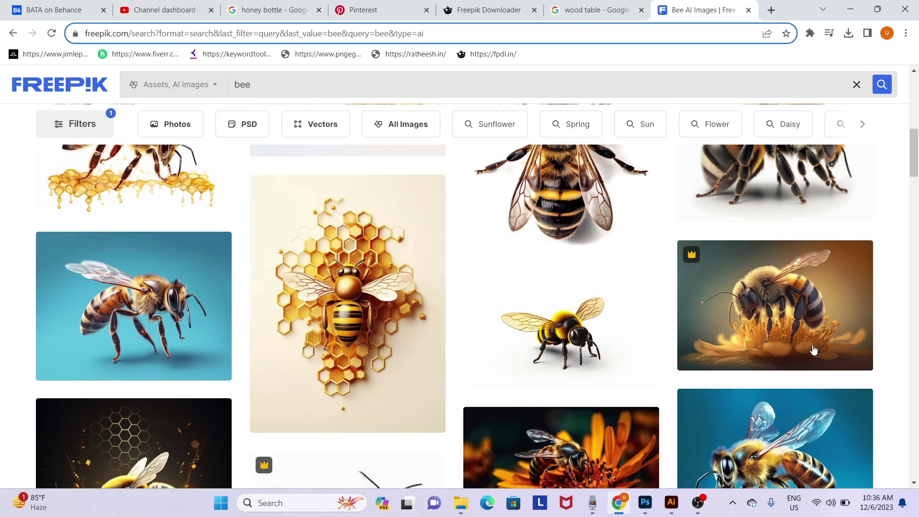
{"action": "scroll", "coordinate": [813, 349], "scroll_direction": "up", "scroll_amount": 3}
{"action": "key", "text": "alt+Tab"}
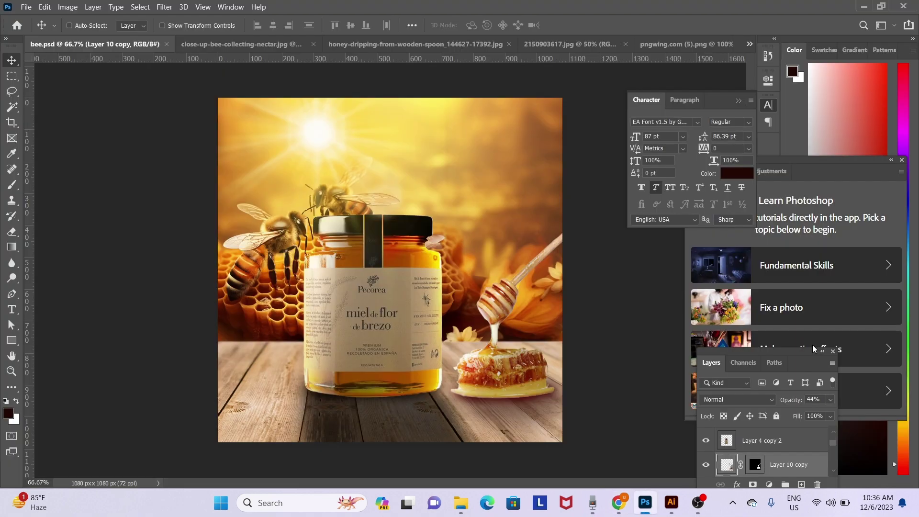
{"action": "key", "text": "alt+Tab"}
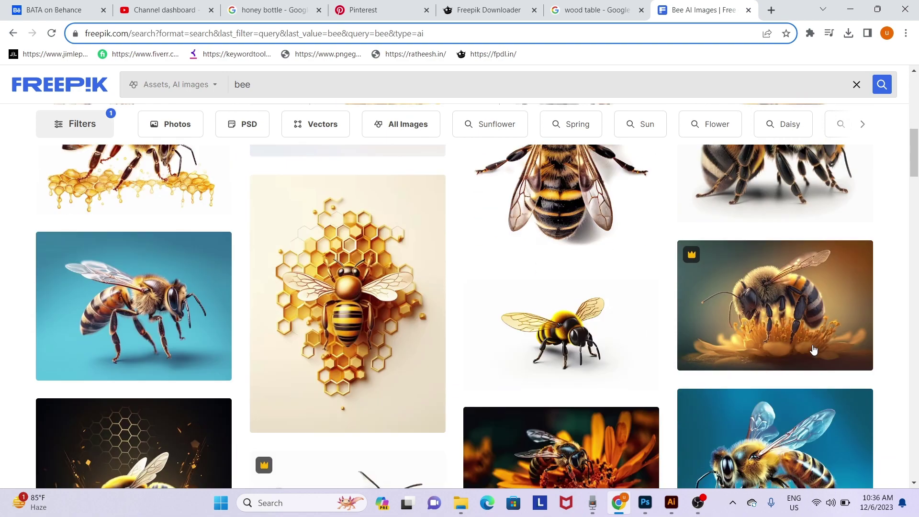
{"action": "scroll", "coordinate": [813, 350], "scroll_direction": "down", "scroll_amount": 1}
{"action": "mouse_move", "coordinate": [775, 438]}
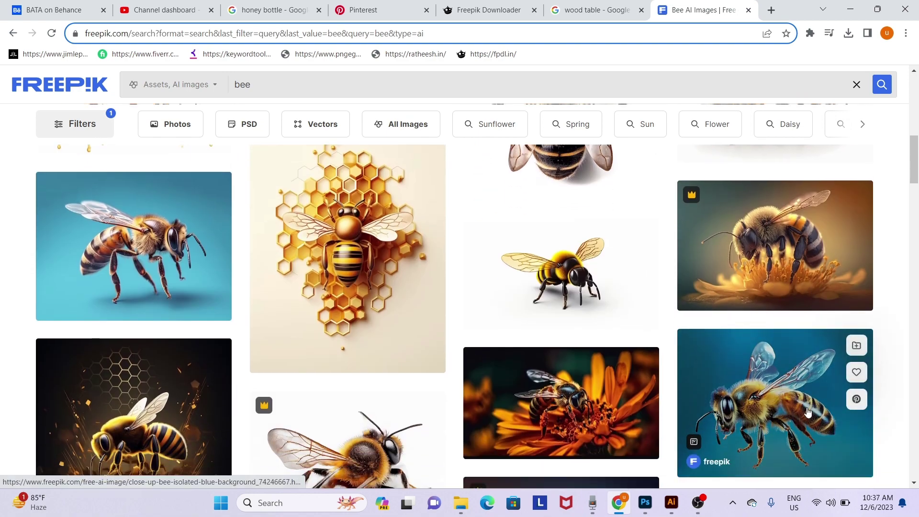
- Open the close-up bee on blue background image and copy it
{"action": "left_click", "coordinate": [807, 412]}
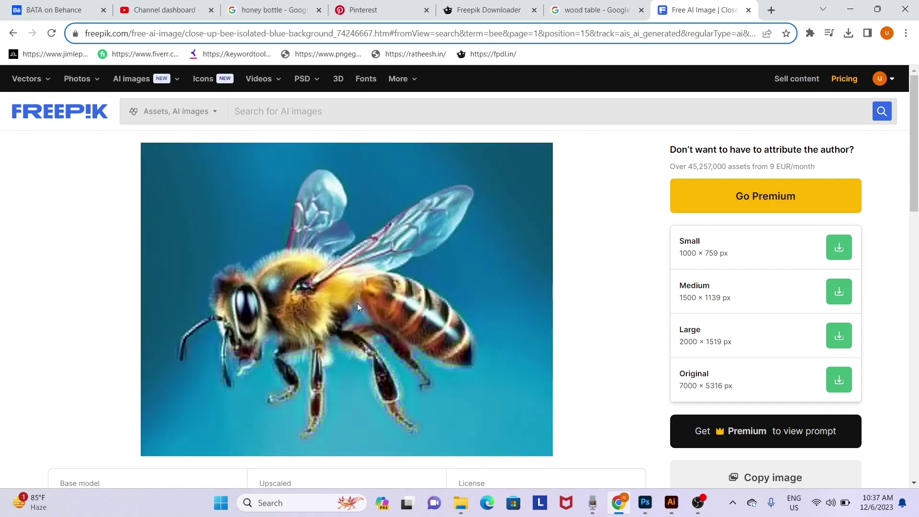
{"action": "right_click", "coordinate": [421, 235]}
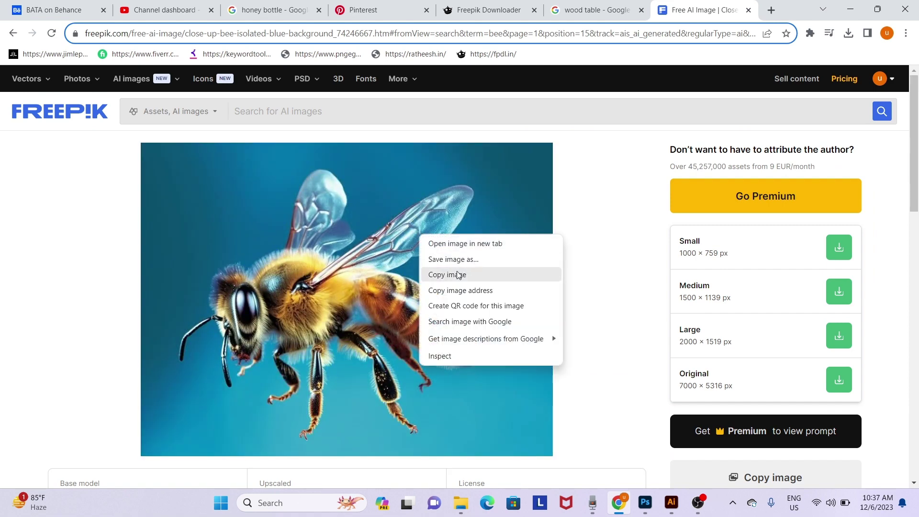
{"action": "left_click", "coordinate": [457, 272]}
- Paste the copied bee into the honey ad and bring its layer to the top
{"action": "left_click", "coordinate": [643, 502]}
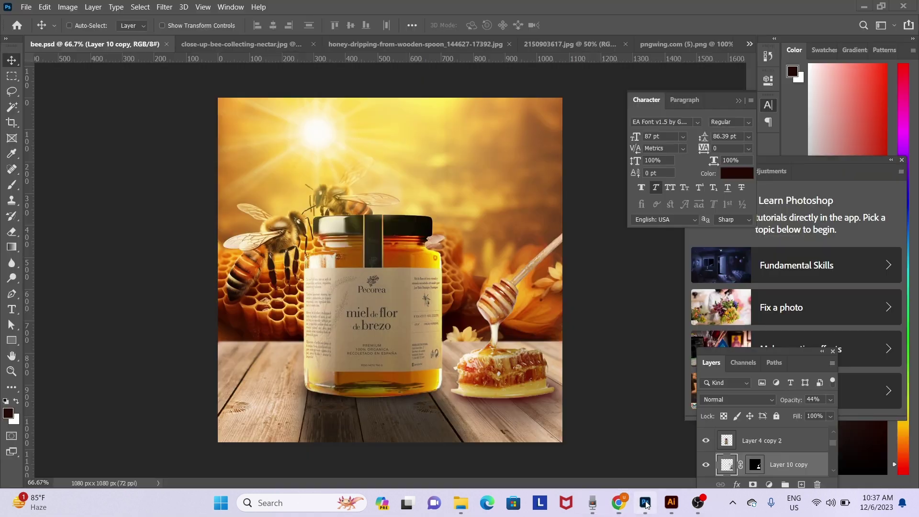
{"action": "key", "text": "ctrl+v"}
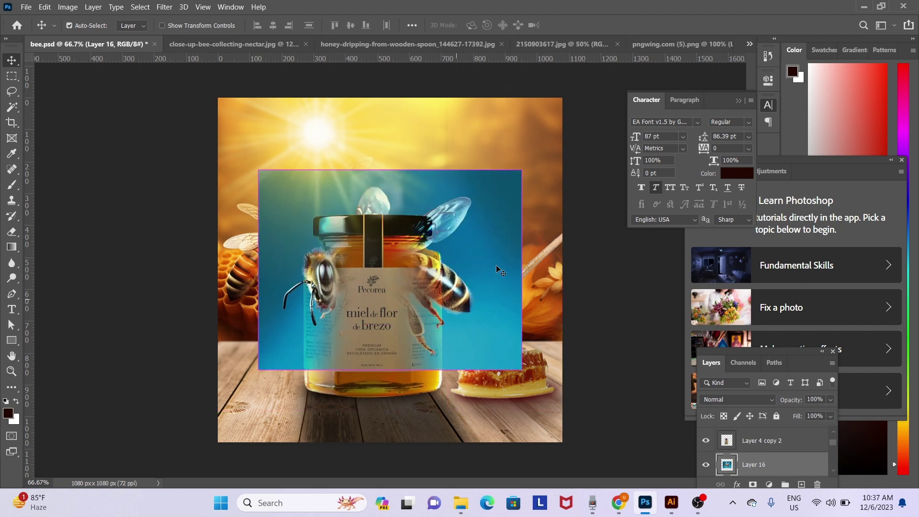
{"action": "left_click_drag", "start_coordinate": [502, 250], "coordinate": [531, 205]}
{"action": "key", "text": "ctrl+shift+bracketright"}
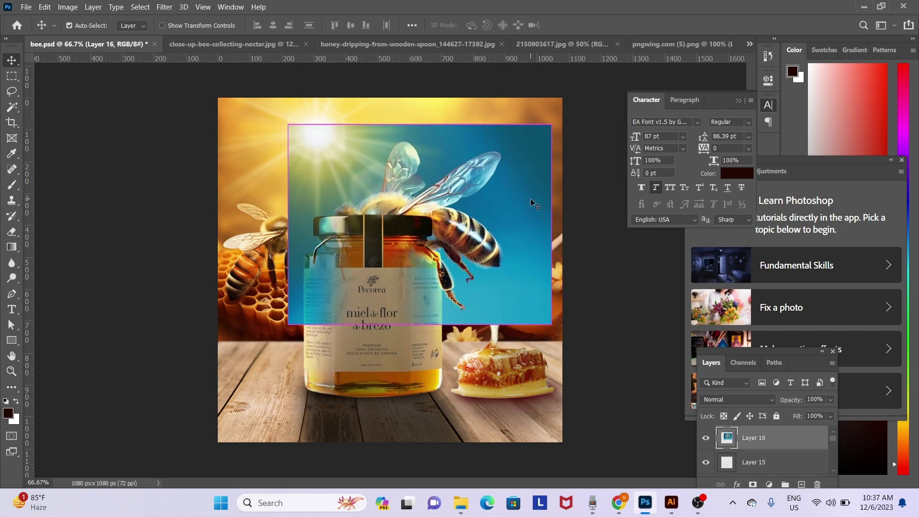
- Mask out the bee using Select and Mask with Select Subject
{"action": "left_click", "coordinate": [140, 6]}
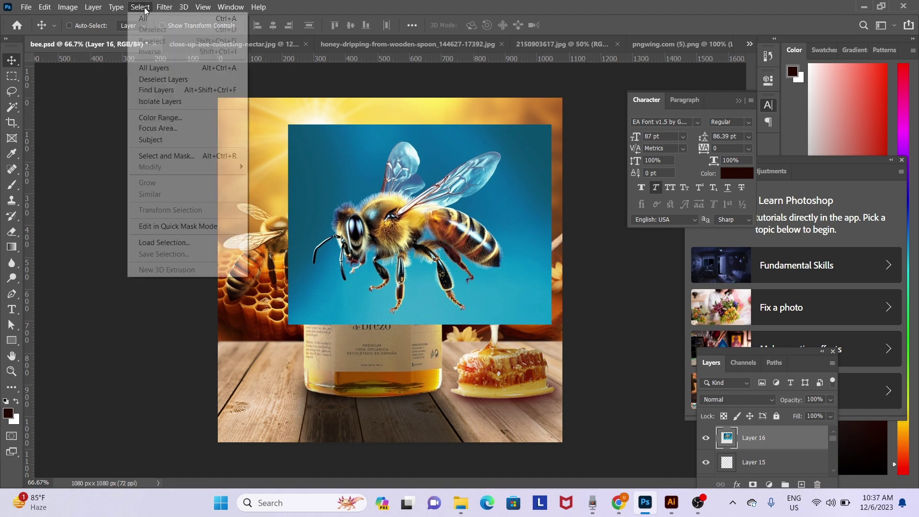
{"action": "left_click", "coordinate": [178, 158]}
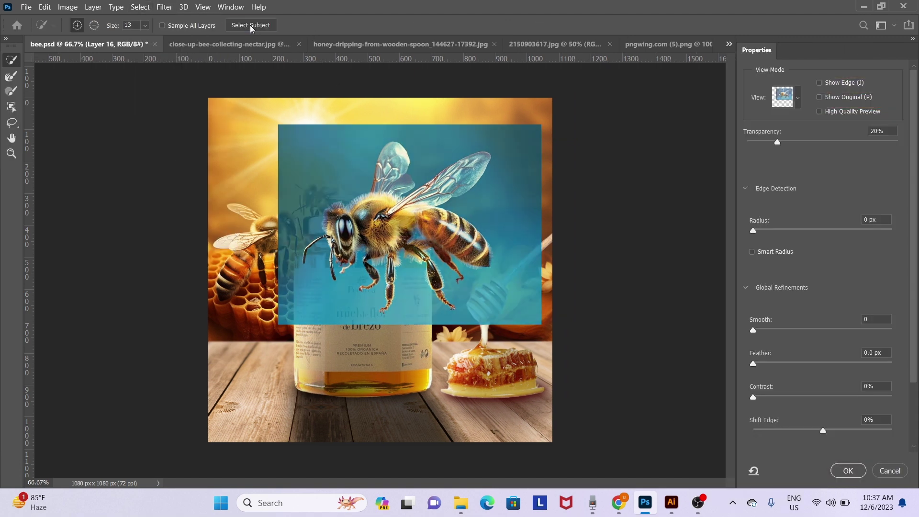
{"action": "left_click", "coordinate": [250, 26]}
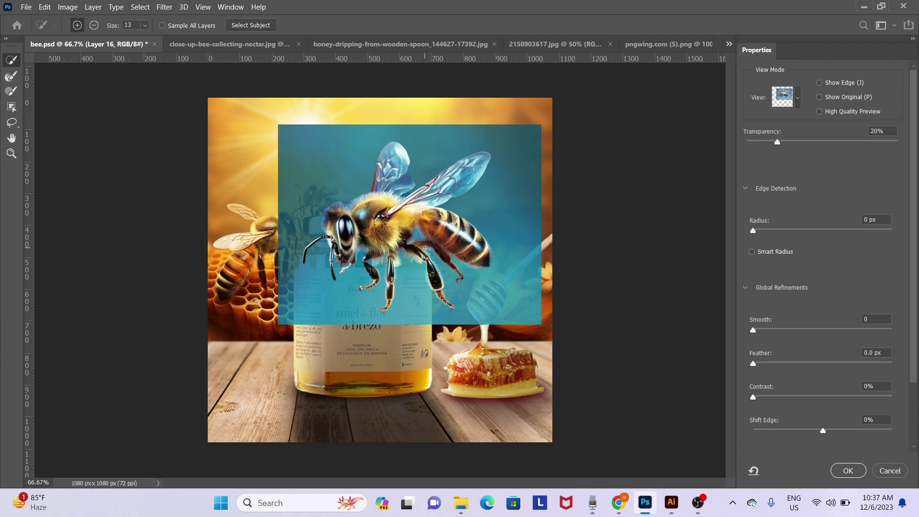
{"action": "left_click", "coordinate": [844, 470]}
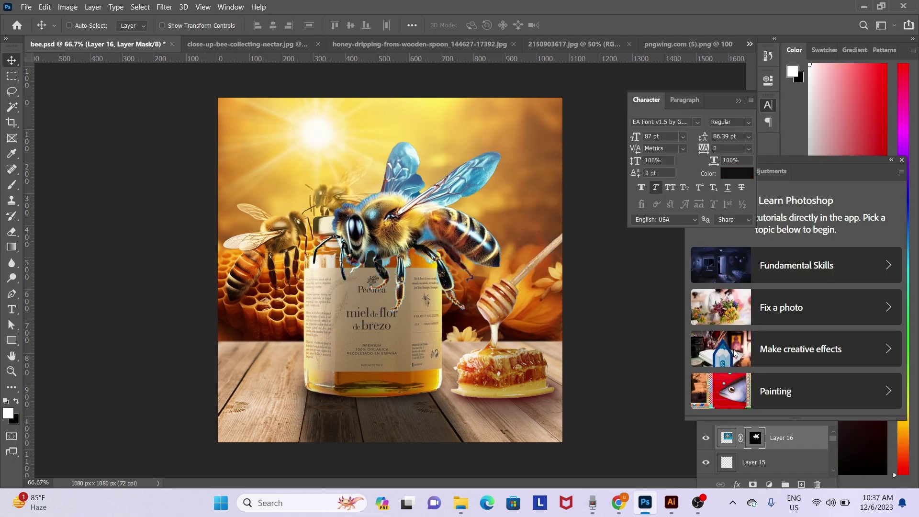
- Move the masked bee up-right over the jar and set Layer 16 to Vivid Light
{"action": "mouse_move", "coordinate": [457, 225]}
{"action": "left_mouse_down"}
{"action": "mouse_move", "coordinate": [519, 190]}
{"action": "mouse_move", "coordinate": [498, 211]}
{"action": "left_mouse_up"}
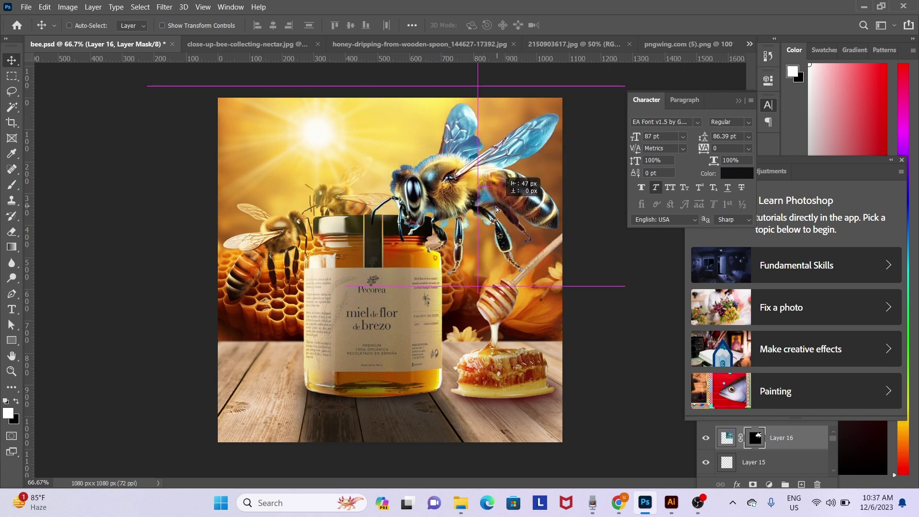
{"action": "left_click", "coordinate": [788, 424]}
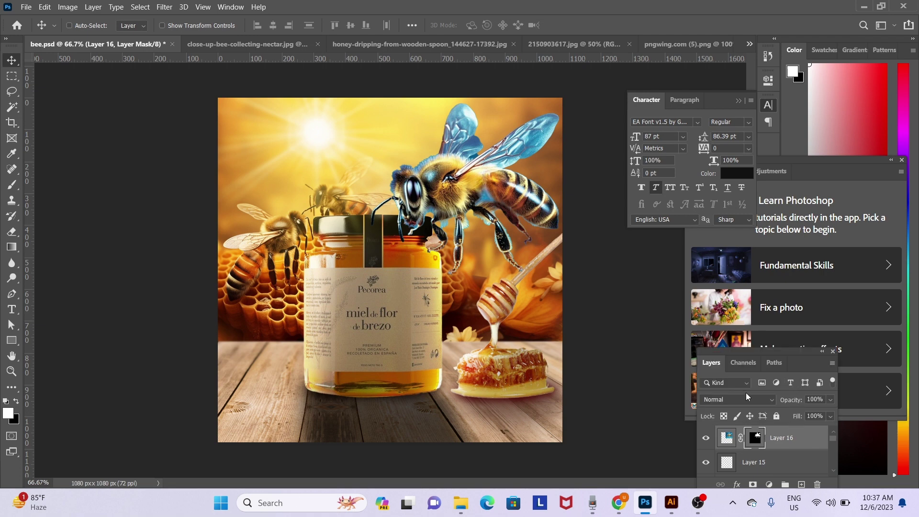
{"action": "left_click", "coordinate": [729, 400]}
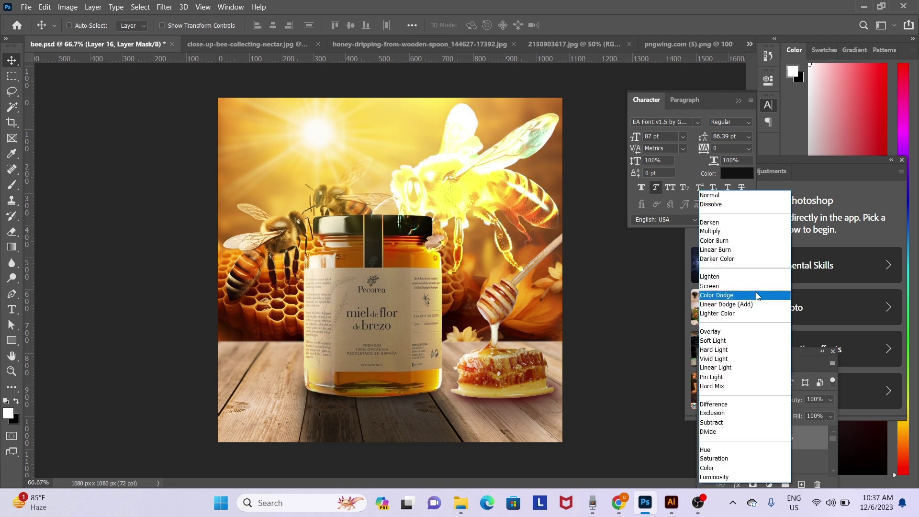
{"action": "left_click", "coordinate": [756, 360]}
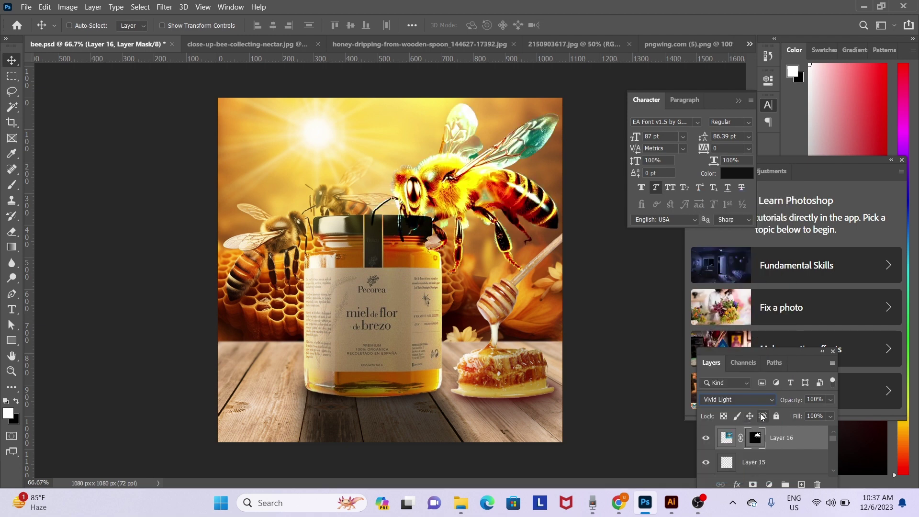
- Try neighbouring blend modes on the bee, then settle back on Vivid Light
{"action": "key", "text": "Down"}
{"action": "key", "text": "Down"}
{"action": "key", "text": "Down"}
{"action": "key", "text": "Down"}
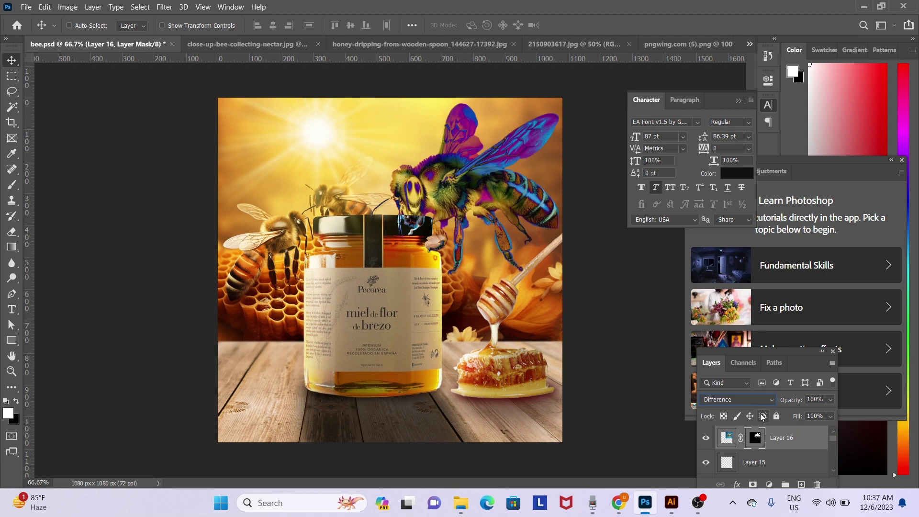
{"action": "key", "text": "Down"}
{"action": "key", "text": "Down"}
{"action": "key", "text": "Down"}
{"action": "key", "text": "Down"}
{"action": "key", "text": "Down"}
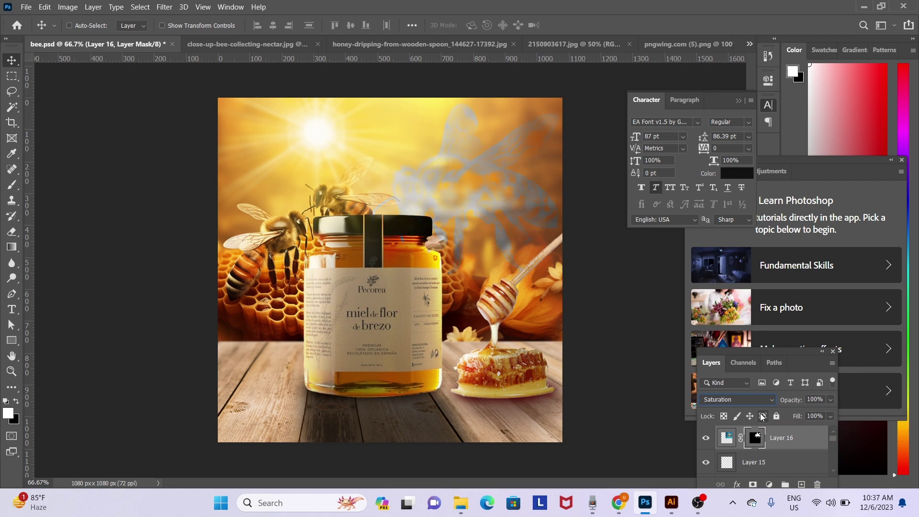
{"action": "key", "text": "Down"}
{"action": "key", "text": "Down"}
{"action": "key", "text": "Up"}
{"action": "key", "text": "Up"}
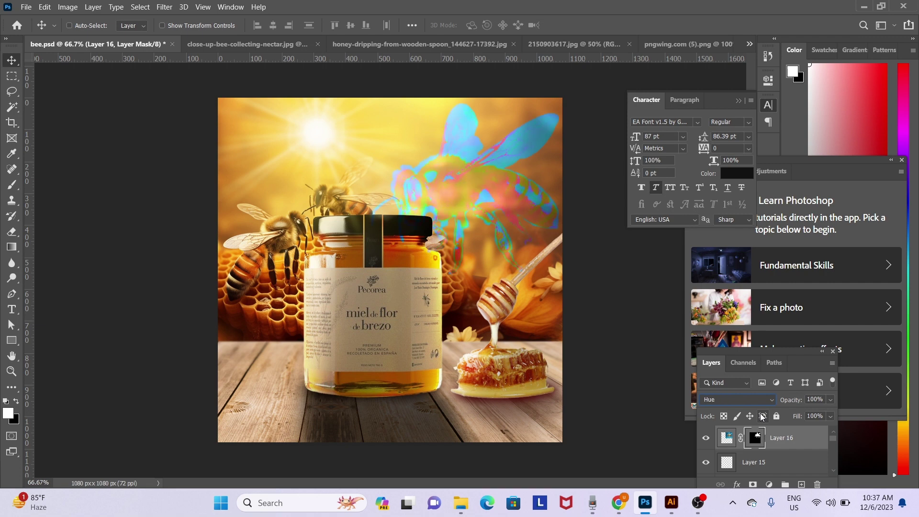
{"action": "key", "text": "Up"}
{"action": "key", "text": "Up"}
{"action": "key", "text": "Up"}
{"action": "key", "text": "Up"}
{"action": "key", "text": "Up"}
{"action": "key", "text": "Up"}
{"action": "key", "text": "Up"}
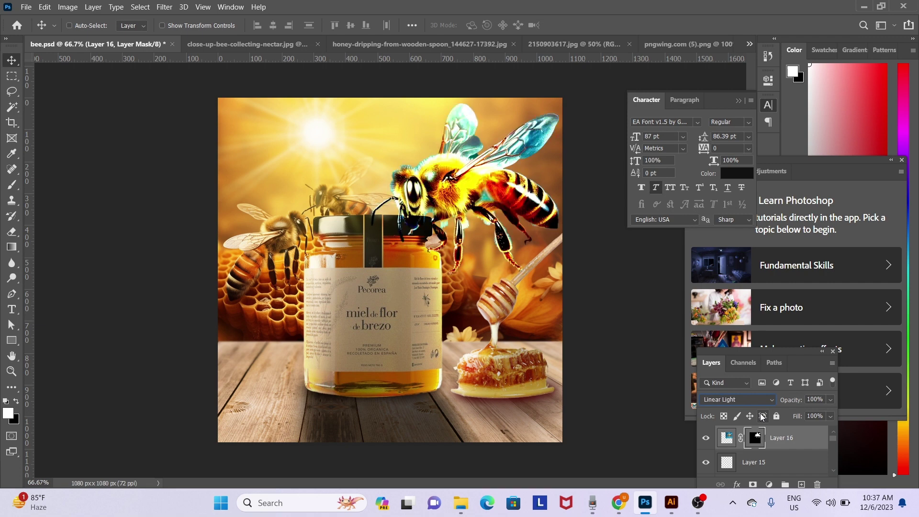
{"action": "key", "text": "Up"}
{"action": "key", "text": "Up"}
{"action": "key", "text": "Down"}
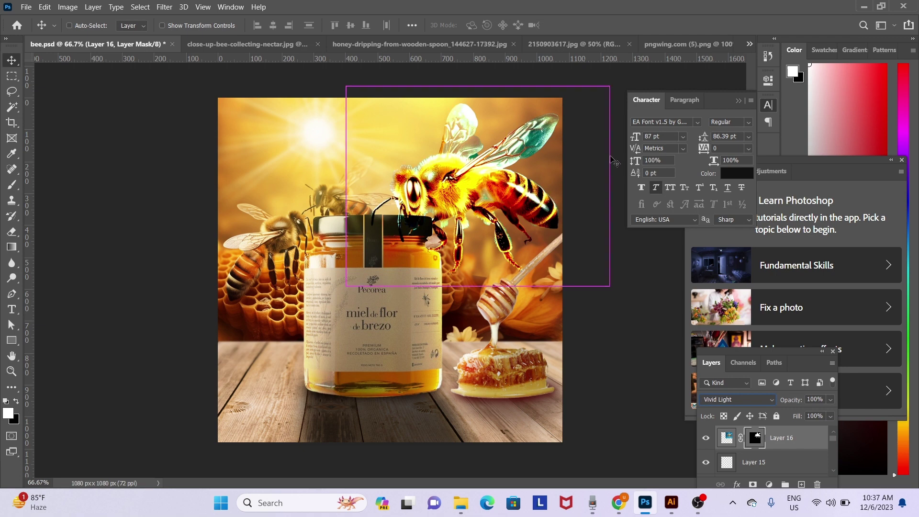
- Shrink the bee to about 42%, flip it horizontally, and place it beside the honey dipper
{"action": "key", "text": "ctrl+t"}
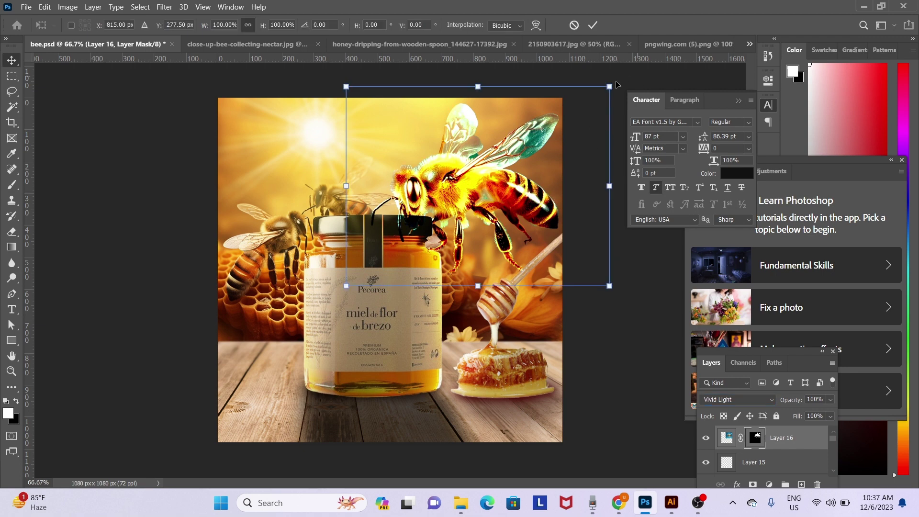
{"action": "left_click_drag", "start_coordinate": [609, 86], "coordinate": [499, 169]}
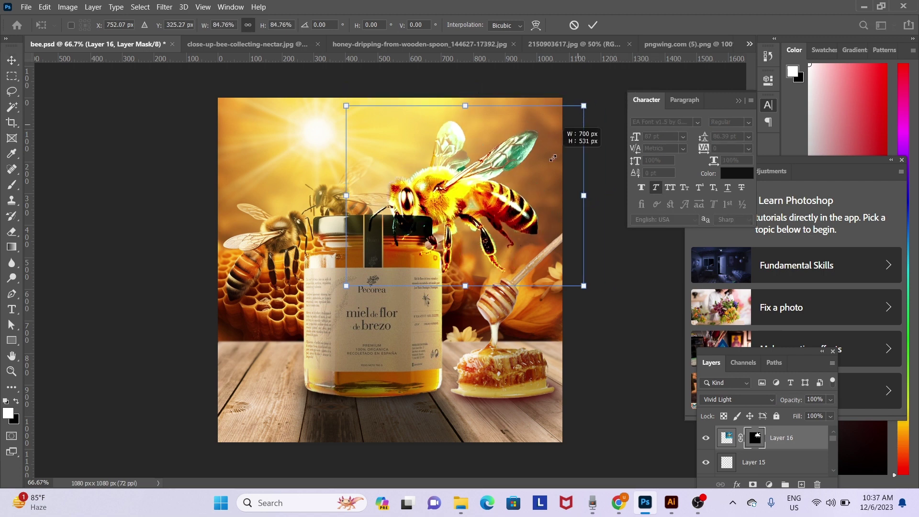
{"action": "left_click_drag", "start_coordinate": [451, 242], "coordinate": [516, 214]}
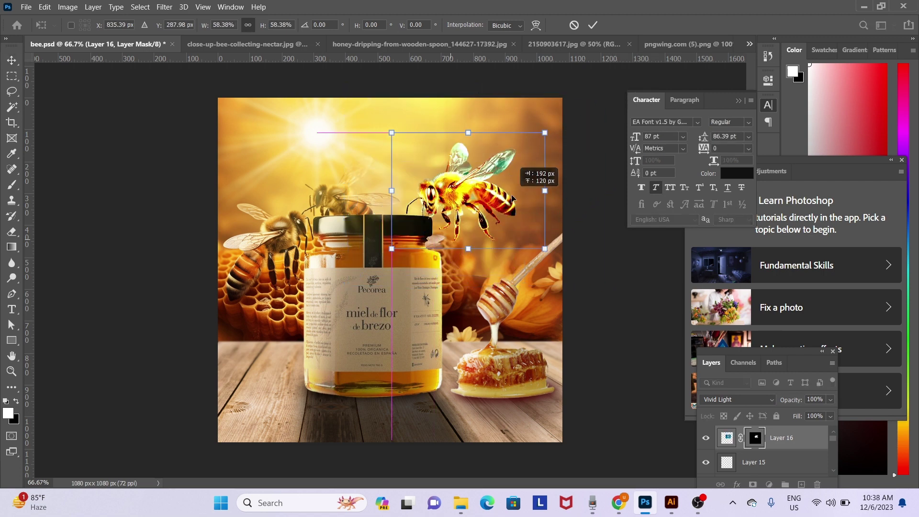
{"action": "right_click", "coordinate": [516, 214]}
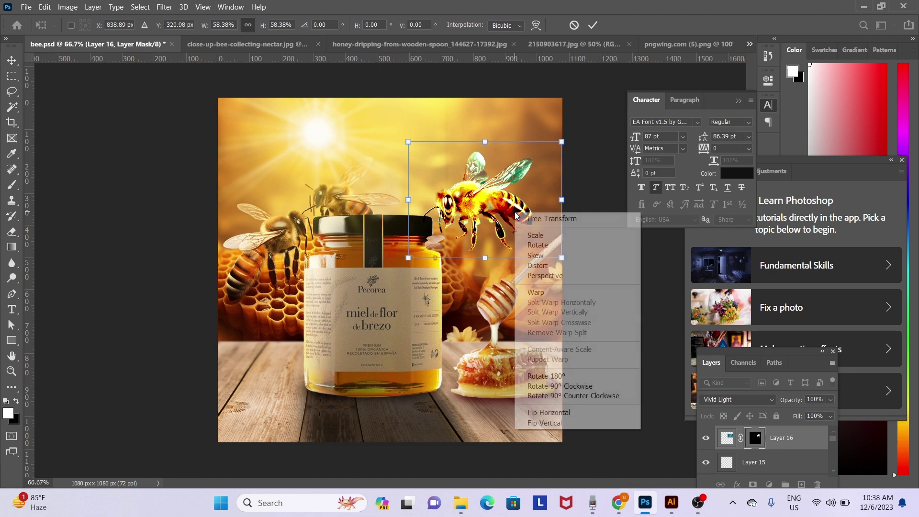
{"action": "left_click", "coordinate": [584, 414]}
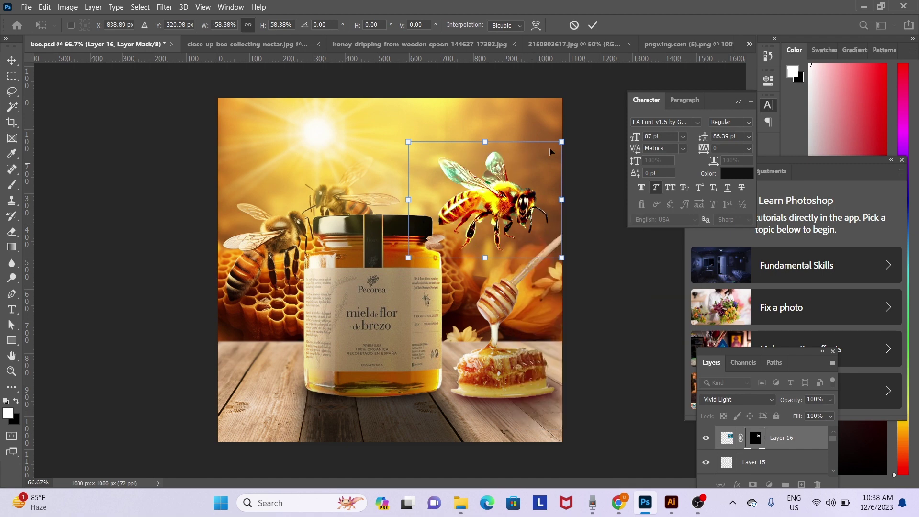
{"action": "mouse_move", "coordinate": [561, 143]}
{"action": "left_mouse_down"}
{"action": "mouse_move", "coordinate": [519, 174]}
{"action": "mouse_move", "coordinate": [509, 234]}
{"action": "mouse_move", "coordinate": [526, 214]}
{"action": "left_mouse_up"}
{"action": "key", "text": "Return"}
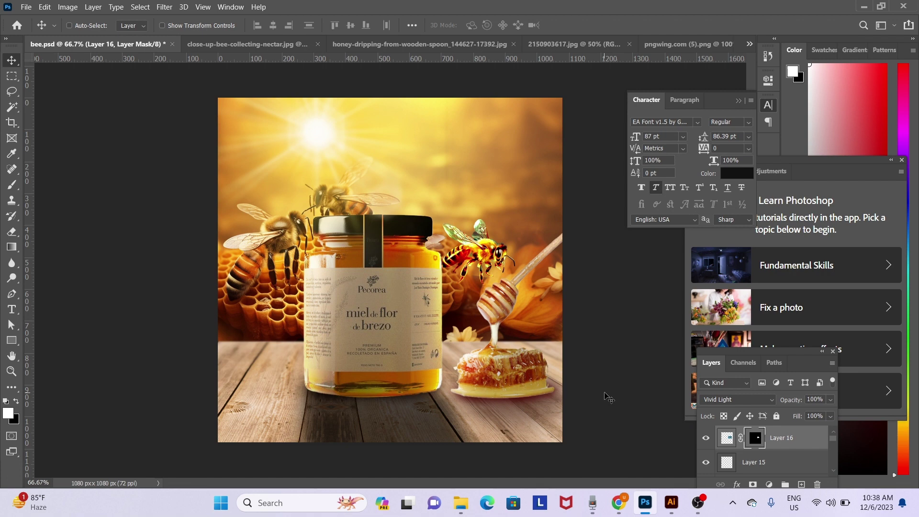
{"action": "key", "text": "ctrl"}
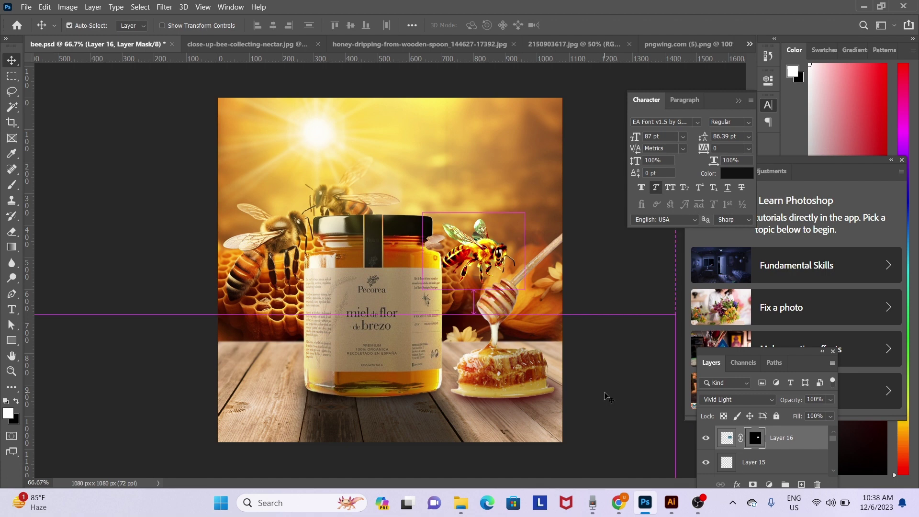
- Apply Hue/Saturation to the bee's pixels: Saturation -100, Lightness -6, Hue +17
{"action": "left_click", "coordinate": [727, 439]}
{"action": "key", "text": "ctrl"}
{"action": "key", "text": "ctrl+u"}
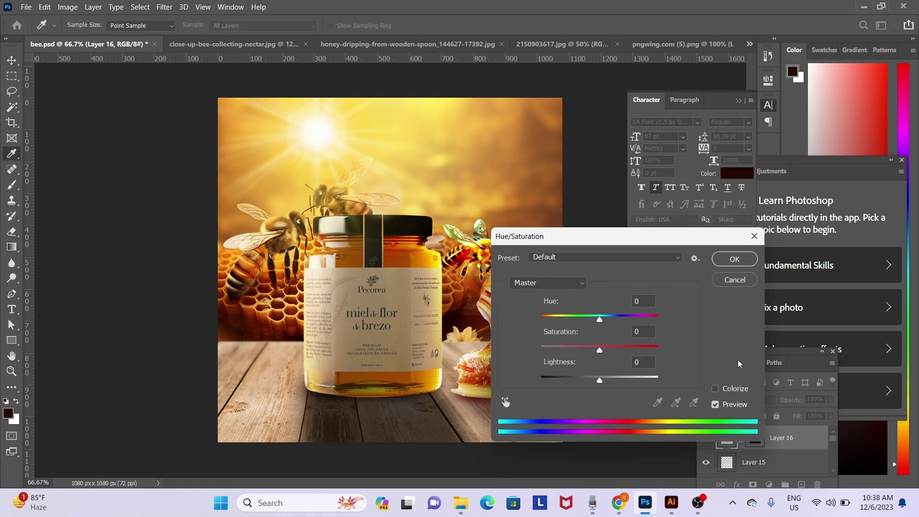
{"action": "left_click_drag", "start_coordinate": [651, 237], "coordinate": [745, 219]}
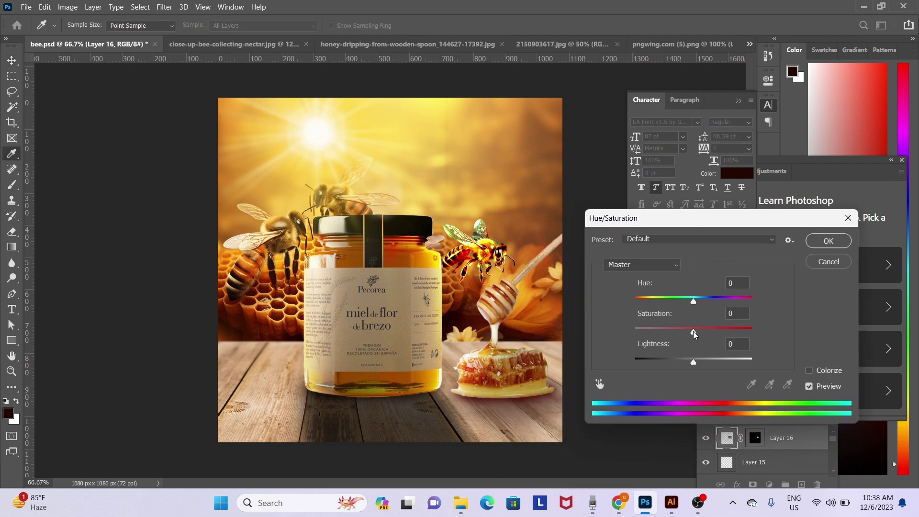
{"action": "mouse_move", "coordinate": [693, 332]}
{"action": "left_mouse_down"}
{"action": "mouse_move", "coordinate": [660, 334]}
{"action": "mouse_move", "coordinate": [709, 329]}
{"action": "mouse_move", "coordinate": [626, 335]}
{"action": "left_mouse_up"}
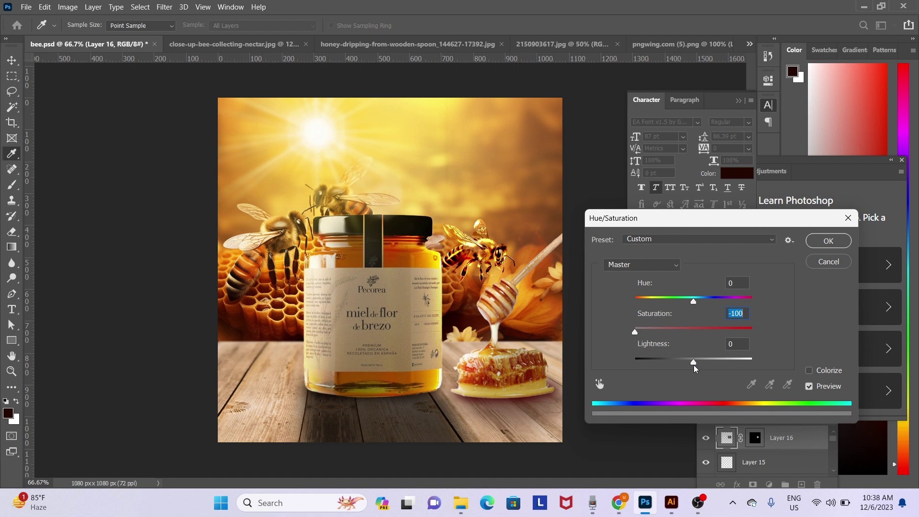
{"action": "mouse_move", "coordinate": [694, 367]}
{"action": "left_mouse_down"}
{"action": "mouse_move", "coordinate": [675, 368]}
{"action": "mouse_move", "coordinate": [692, 372]}
{"action": "left_mouse_up"}
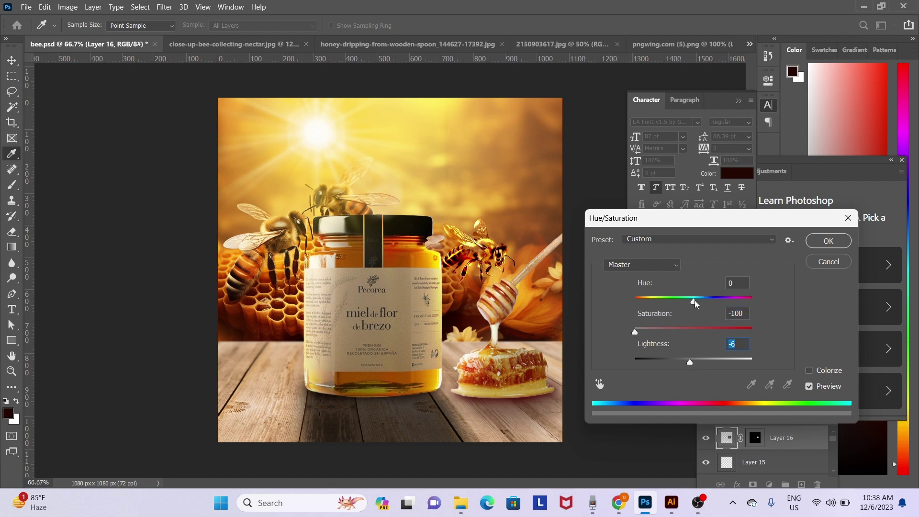
{"action": "mouse_move", "coordinate": [694, 302]}
{"action": "left_mouse_down"}
{"action": "mouse_move", "coordinate": [707, 303]}
{"action": "mouse_move", "coordinate": [681, 303]}
{"action": "mouse_move", "coordinate": [703, 303]}
{"action": "left_mouse_up"}
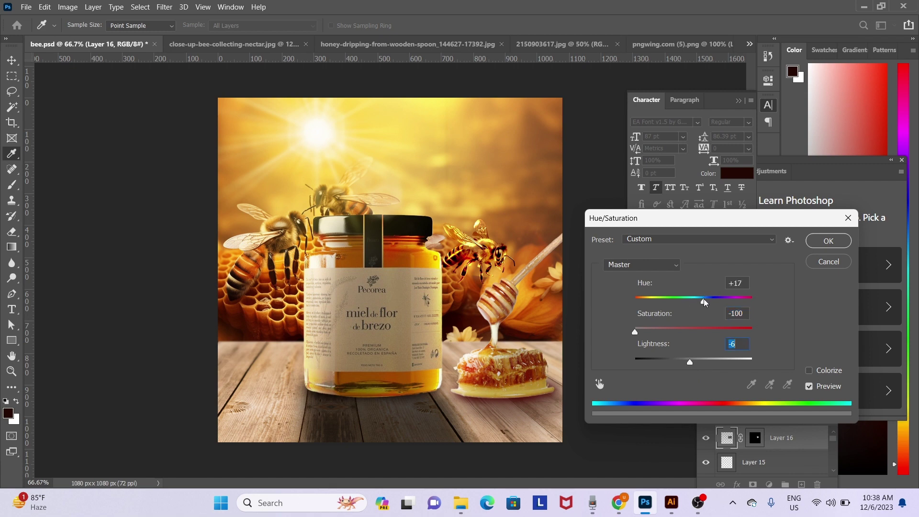
{"action": "left_click", "coordinate": [839, 244]}
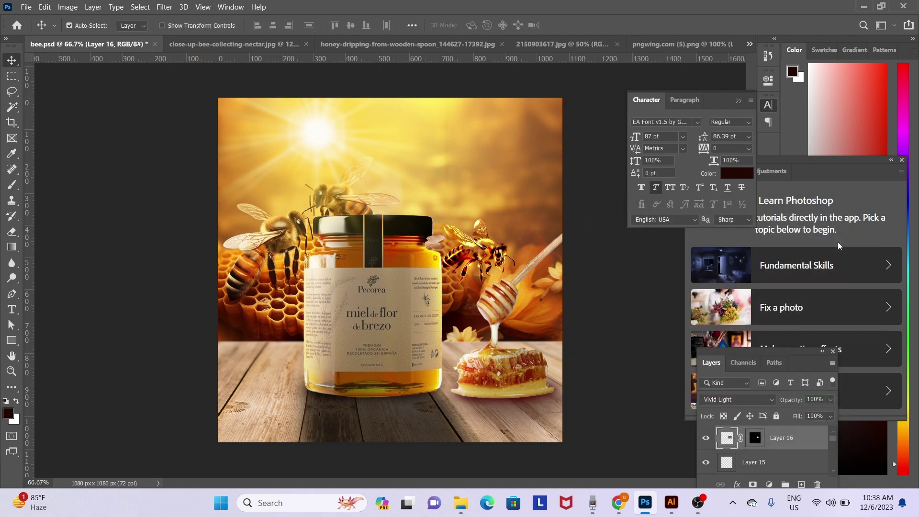
- Brighten the bee's midtones with a raised RGB curve and place it just right of the jar lid
{"action": "key", "text": "ctrl+m"}
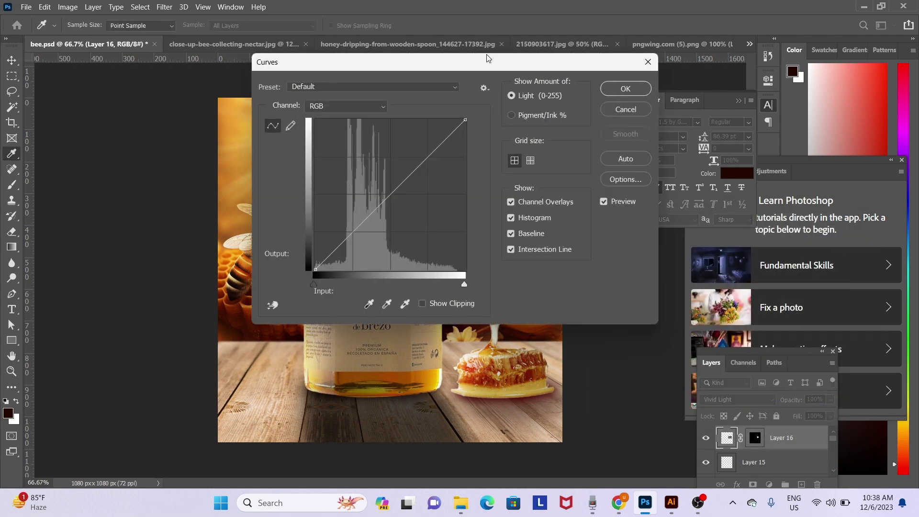
{"action": "left_click_drag", "start_coordinate": [501, 68], "coordinate": [809, 192]}
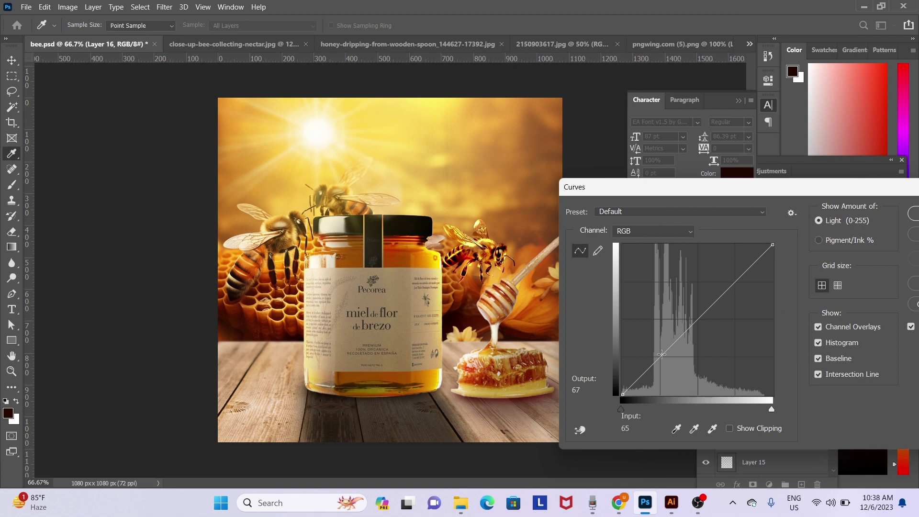
{"action": "left_click_drag", "start_coordinate": [660, 356], "coordinate": [679, 332]}
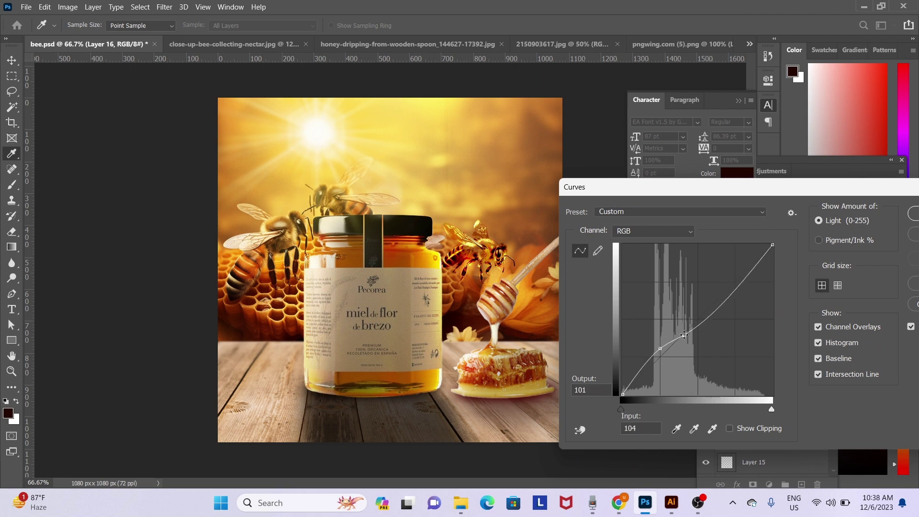
{"action": "left_click_drag", "start_coordinate": [679, 332], "coordinate": [677, 327]}
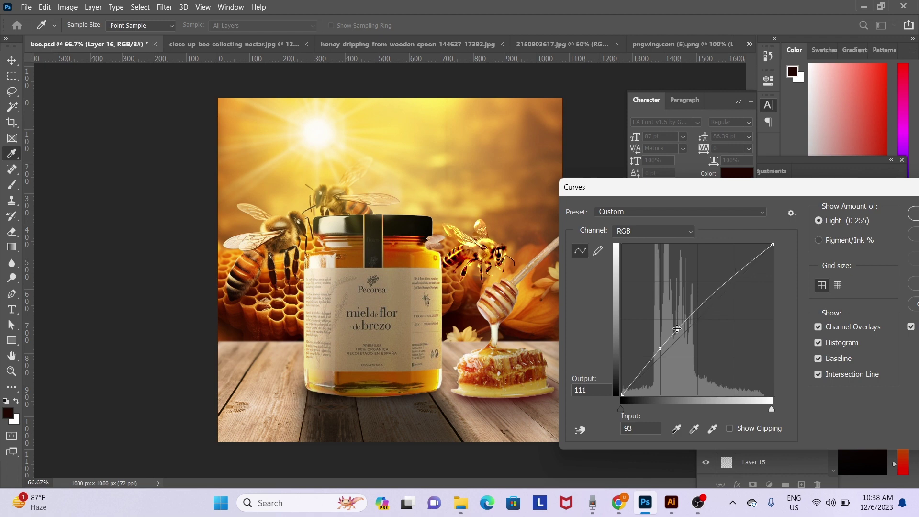
{"action": "left_click", "coordinate": [912, 213]}
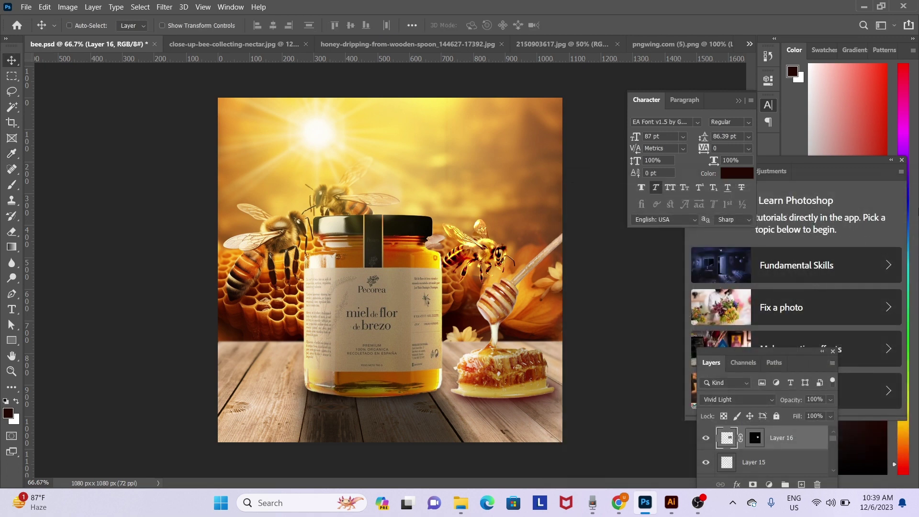
{"action": "mouse_move", "coordinate": [478, 247]}
{"action": "left_mouse_down"}
{"action": "mouse_move", "coordinate": [490, 259]}
{"action": "mouse_move", "coordinate": [483, 249]}
{"action": "left_mouse_up"}
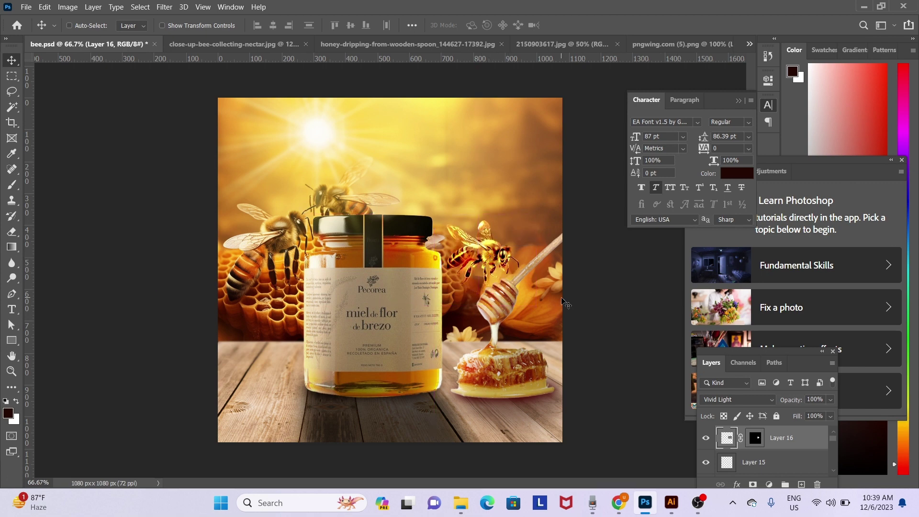
{"action": "mouse_move", "coordinate": [507, 257]}
{"action": "left_mouse_down"}
{"action": "mouse_move", "coordinate": [397, 184]}
{"action": "mouse_move", "coordinate": [474, 203]}
{"action": "mouse_move", "coordinate": [522, 264]}
{"action": "left_mouse_up"}
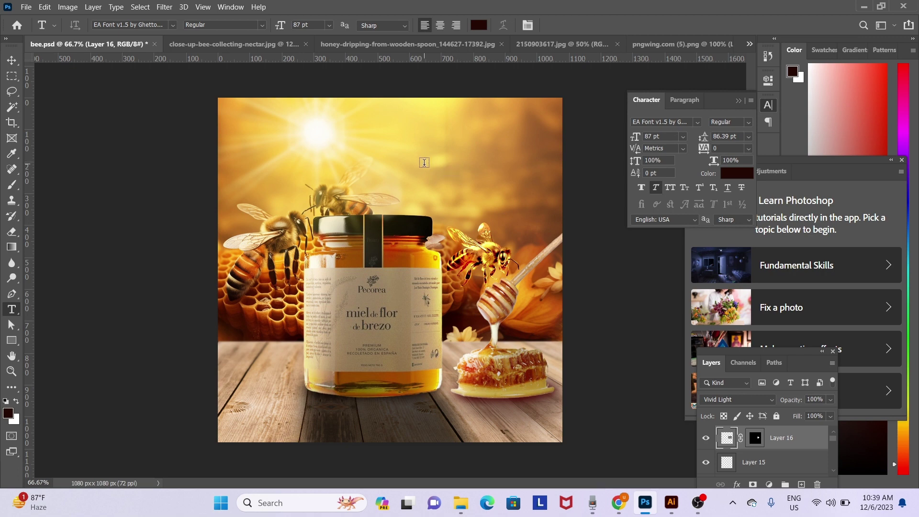
- Add a '20' text layer in the upper middle of the image and select its text
{"action": "left_click", "coordinate": [424, 162]}
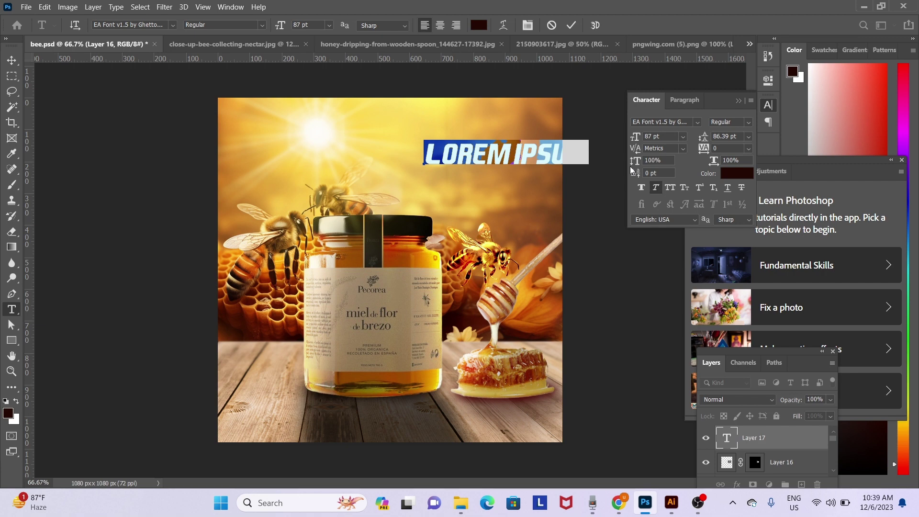
{"action": "type", "text": "2"}
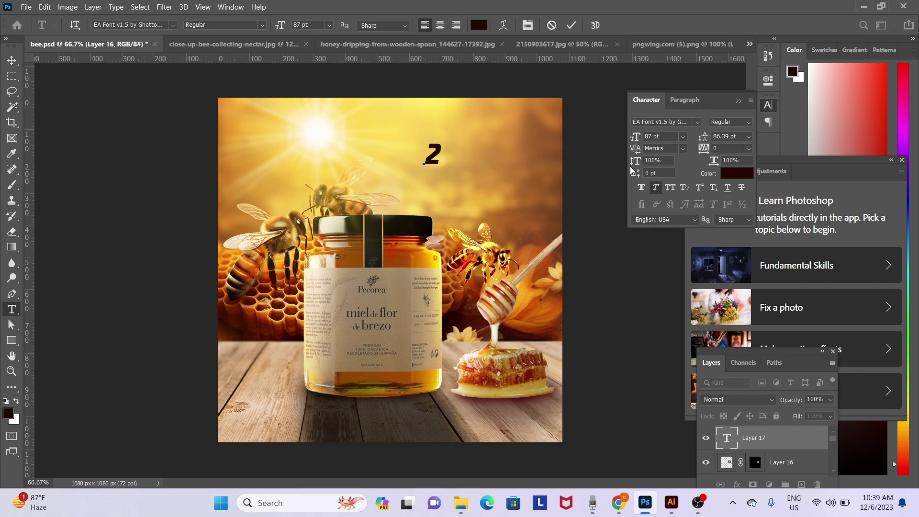
{"action": "type", "text": "0"}
{"action": "key", "text": "ctrl+a"}
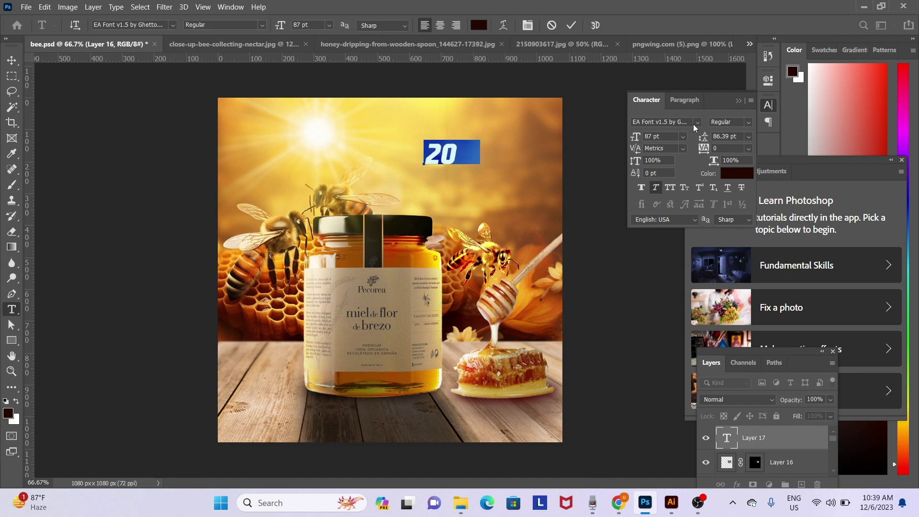
- Set the 20% text in upright Poppins SemiBold, with Faux Italic turned off
{"action": "left_click", "coordinate": [697, 122]}
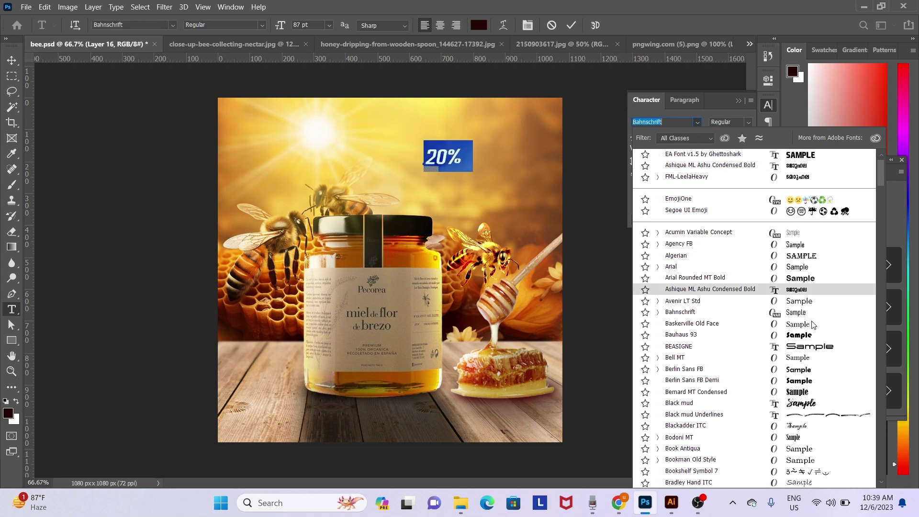
{"action": "scroll", "coordinate": [803, 339], "scroll_direction": "down", "scroll_amount": 1}
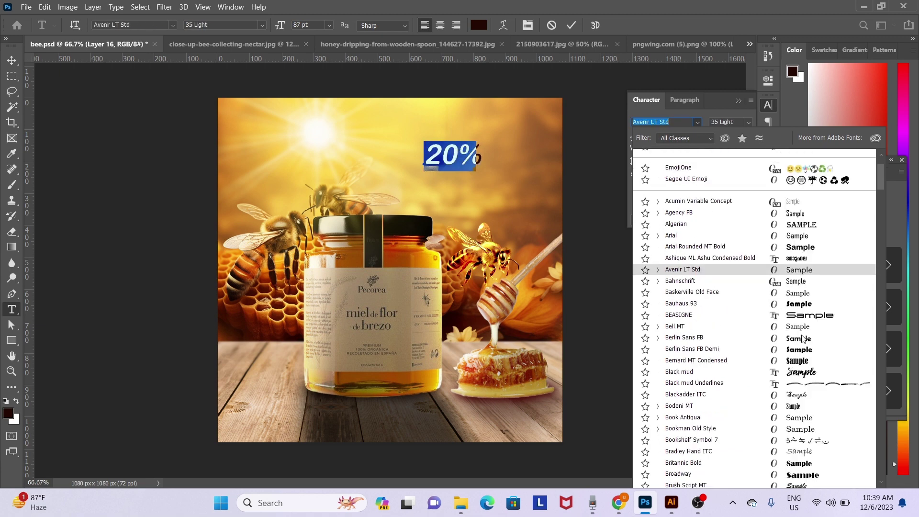
{"action": "scroll", "coordinate": [807, 420], "scroll_direction": "down", "scroll_amount": 2}
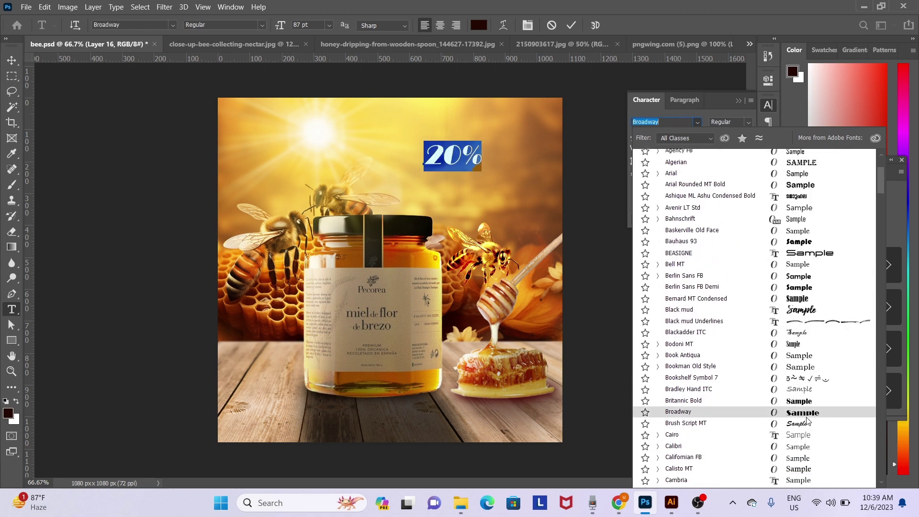
{"action": "scroll", "coordinate": [807, 421], "scroll_direction": "down", "scroll_amount": 5}
{"action": "scroll", "coordinate": [806, 420], "scroll_direction": "down", "scroll_amount": 2}
{"action": "scroll", "coordinate": [806, 420], "scroll_direction": "down", "scroll_amount": 1}
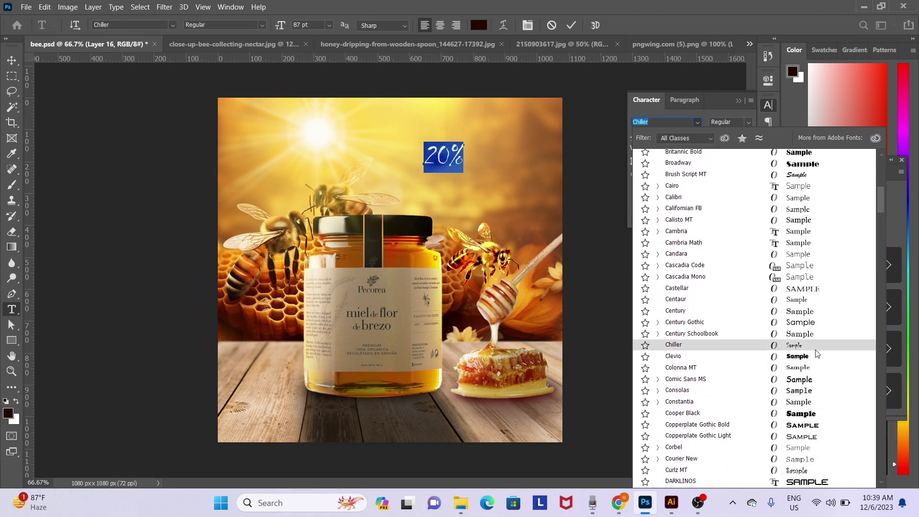
{"action": "scroll", "coordinate": [806, 364], "scroll_direction": "down", "scroll_amount": 2}
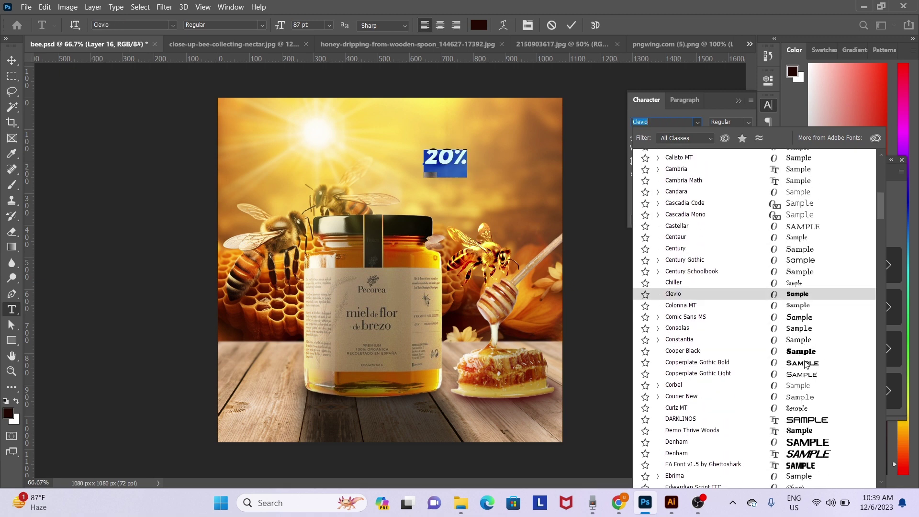
{"action": "scroll", "coordinate": [806, 364], "scroll_direction": "down", "scroll_amount": 3}
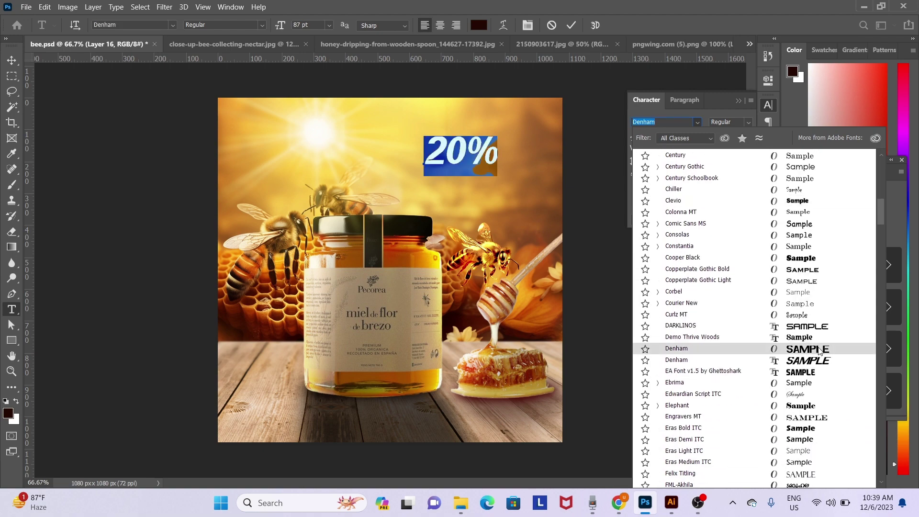
{"action": "scroll", "coordinate": [821, 359], "scroll_direction": "down", "scroll_amount": 3}
{"action": "scroll", "coordinate": [826, 378], "scroll_direction": "down", "scroll_amount": 3}
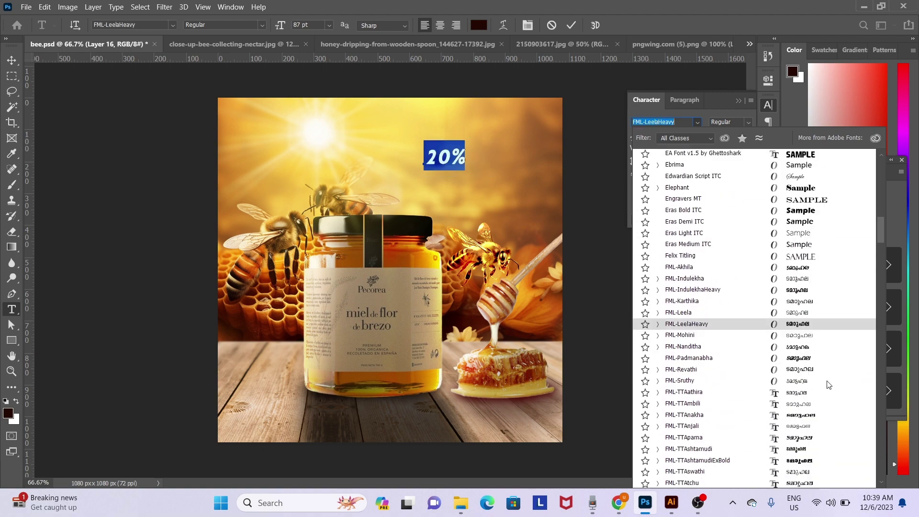
{"action": "scroll", "coordinate": [829, 384], "scroll_direction": "down", "scroll_amount": 5}
{"action": "scroll", "coordinate": [828, 385], "scroll_direction": "down", "scroll_amount": 1}
{"action": "scroll", "coordinate": [828, 385], "scroll_direction": "down", "scroll_amount": 2}
{"action": "scroll", "coordinate": [828, 385], "scroll_direction": "down", "scroll_amount": 3}
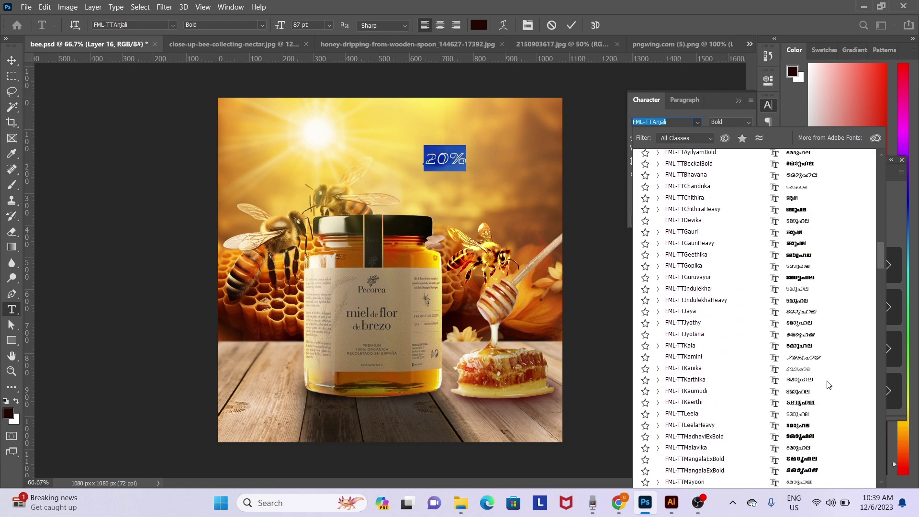
{"action": "scroll", "coordinate": [829, 384], "scroll_direction": "down", "scroll_amount": 3}
{"action": "scroll", "coordinate": [829, 385], "scroll_direction": "down", "scroll_amount": 3}
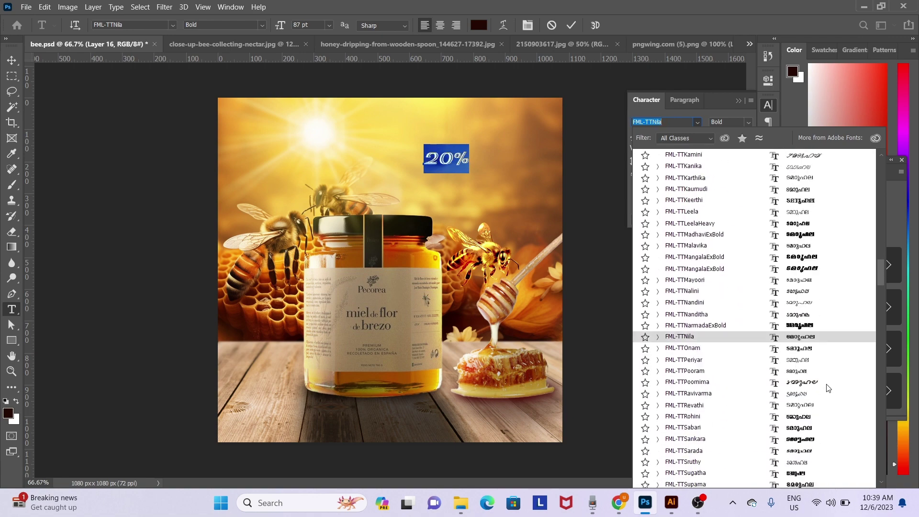
{"action": "scroll", "coordinate": [828, 385], "scroll_direction": "down", "scroll_amount": 4}
{"action": "scroll", "coordinate": [828, 385], "scroll_direction": "down", "scroll_amount": 4}
{"action": "scroll", "coordinate": [828, 384], "scroll_direction": "down", "scroll_amount": 4}
{"action": "scroll", "coordinate": [828, 385], "scroll_direction": "down", "scroll_amount": 2}
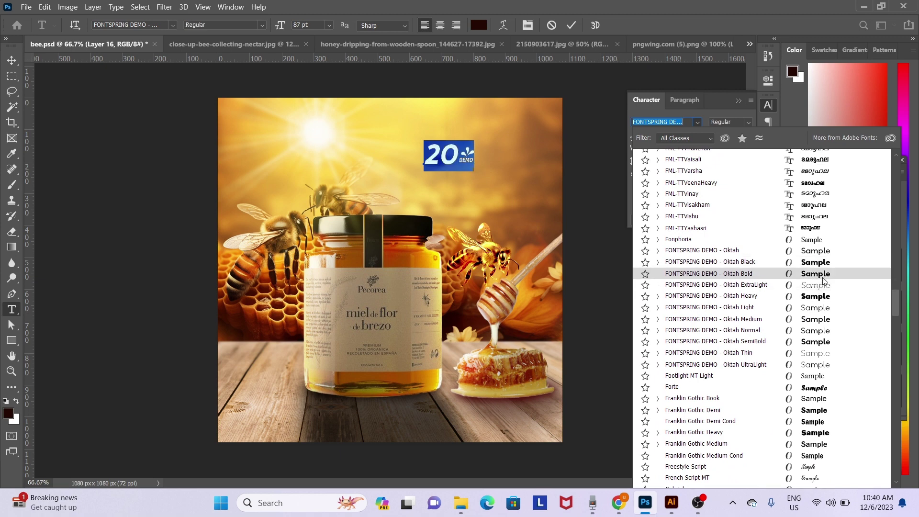
{"action": "scroll", "coordinate": [824, 280], "scroll_direction": "down", "scroll_amount": 3}
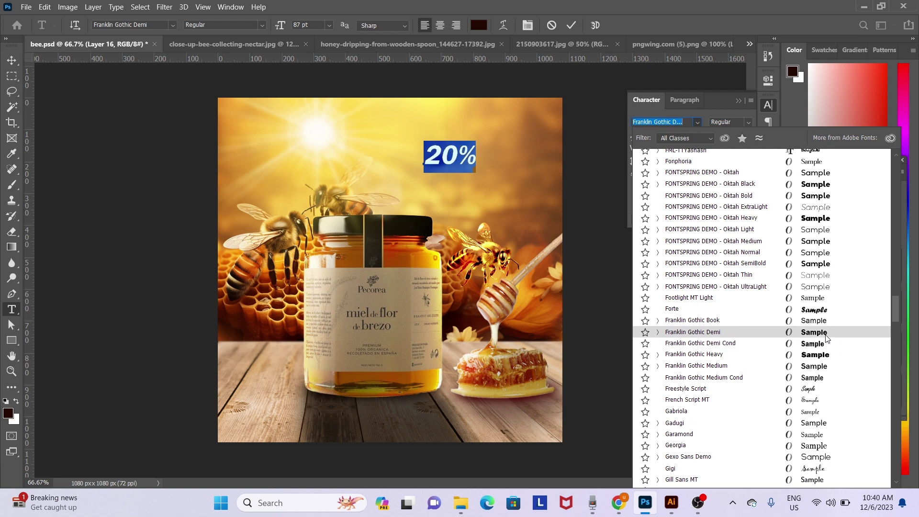
{"action": "scroll", "coordinate": [826, 338], "scroll_direction": "down", "scroll_amount": 3}
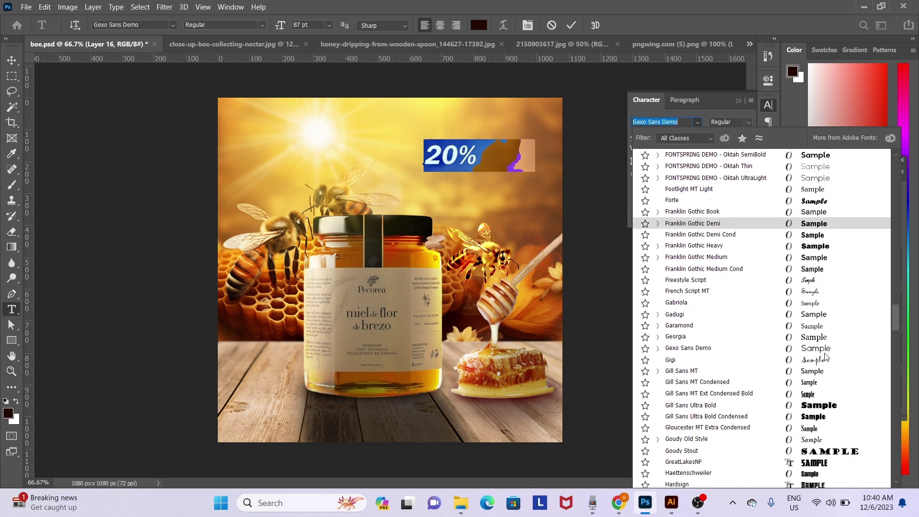
{"action": "scroll", "coordinate": [826, 338], "scroll_direction": "down", "scroll_amount": 3}
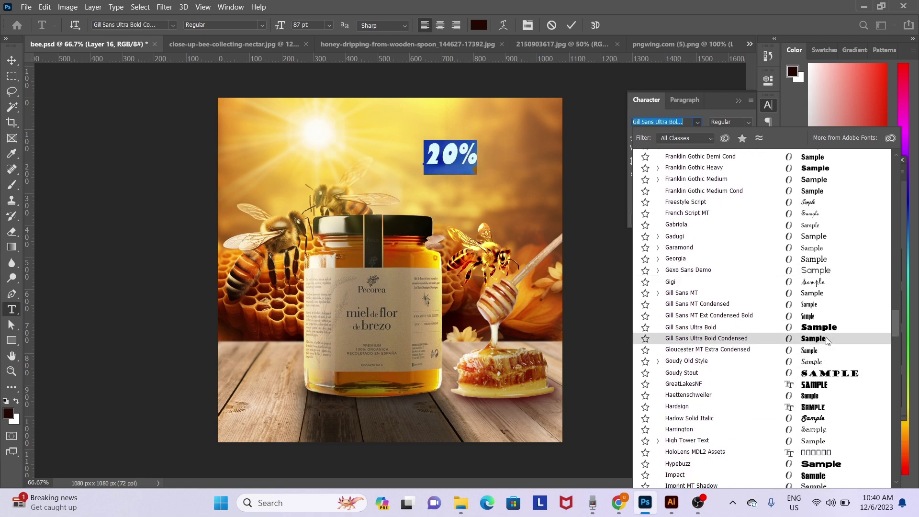
{"action": "scroll", "coordinate": [827, 338], "scroll_direction": "down", "scroll_amount": 2}
{"action": "scroll", "coordinate": [830, 326], "scroll_direction": "down", "scroll_amount": 2}
{"action": "scroll", "coordinate": [835, 307], "scroll_direction": "down", "scroll_amount": 1}
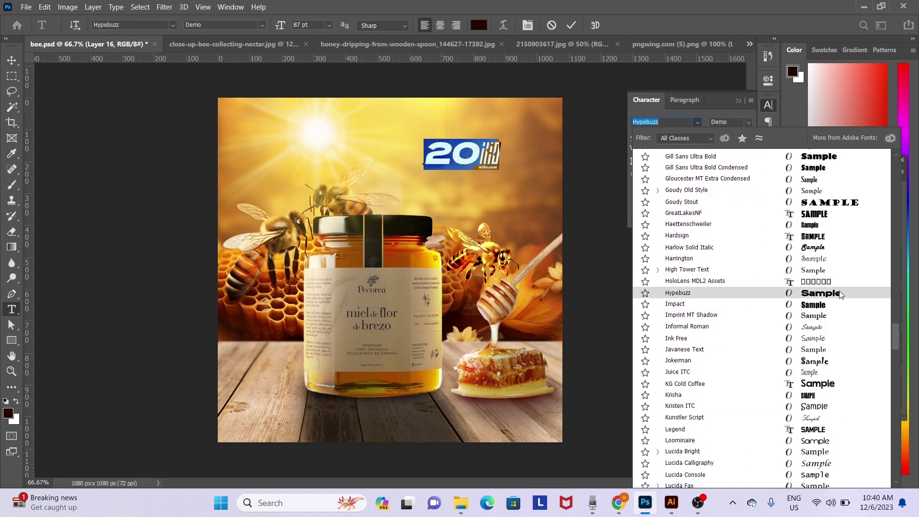
{"action": "scroll", "coordinate": [833, 349], "scroll_direction": "down", "scroll_amount": 1}
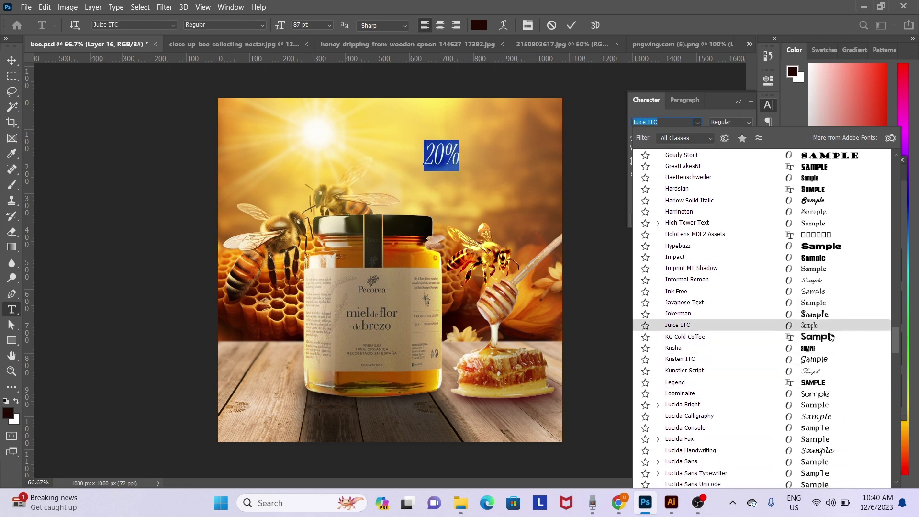
{"action": "scroll", "coordinate": [830, 338], "scroll_direction": "down", "scroll_amount": 2}
{"action": "scroll", "coordinate": [830, 337], "scroll_direction": "down", "scroll_amount": 1}
{"action": "scroll", "coordinate": [832, 354], "scroll_direction": "down", "scroll_amount": 1}
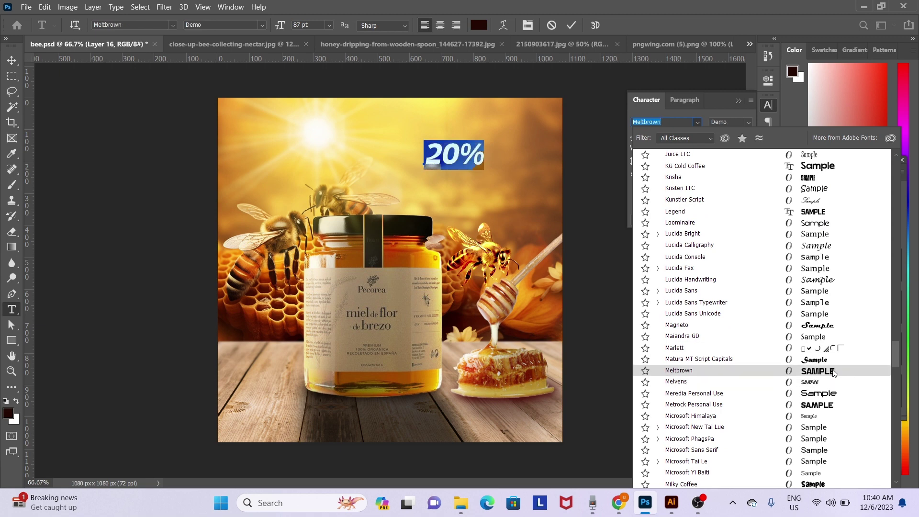
{"action": "scroll", "coordinate": [833, 373], "scroll_direction": "down", "scroll_amount": 1}
{"action": "scroll", "coordinate": [831, 389], "scroll_direction": "down", "scroll_amount": 1}
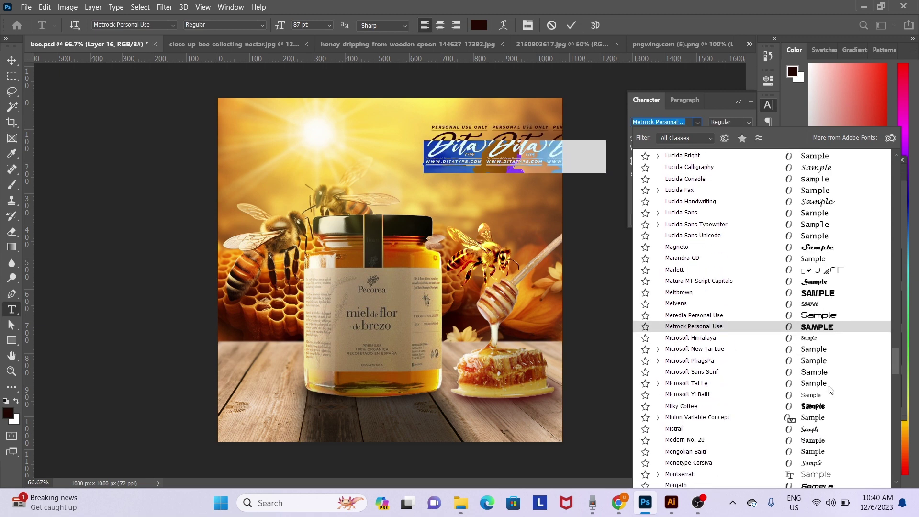
{"action": "scroll", "coordinate": [830, 389], "scroll_direction": "down", "scroll_amount": 1}
{"action": "scroll", "coordinate": [830, 389], "scroll_direction": "down", "scroll_amount": 1}
{"action": "scroll", "coordinate": [831, 389], "scroll_direction": "down", "scroll_amount": 1}
{"action": "scroll", "coordinate": [830, 389], "scroll_direction": "down", "scroll_amount": 1}
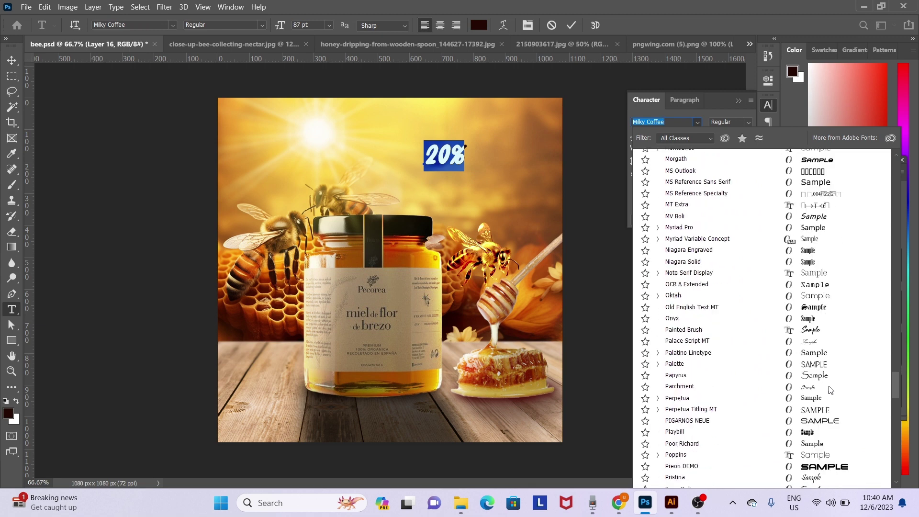
{"action": "scroll", "coordinate": [831, 390], "scroll_direction": "down", "scroll_amount": 1}
{"action": "scroll", "coordinate": [830, 390], "scroll_direction": "down", "scroll_amount": 1}
{"action": "scroll", "coordinate": [830, 390], "scroll_direction": "down", "scroll_amount": 1}
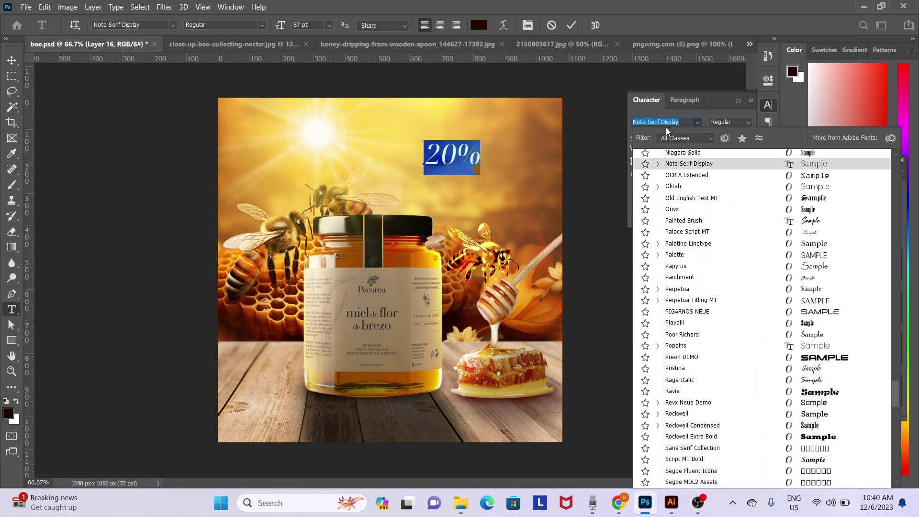
{"action": "type", "text": "po"}
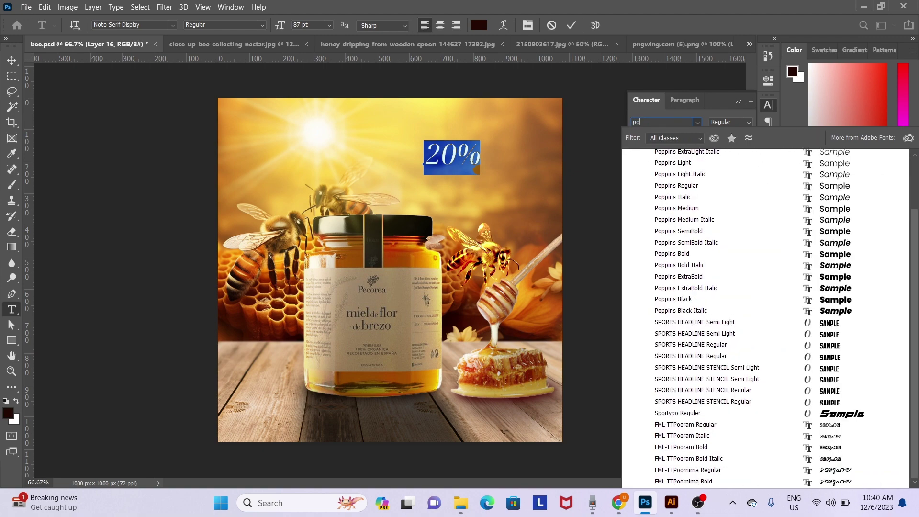
{"action": "type", "text": "ppins"}
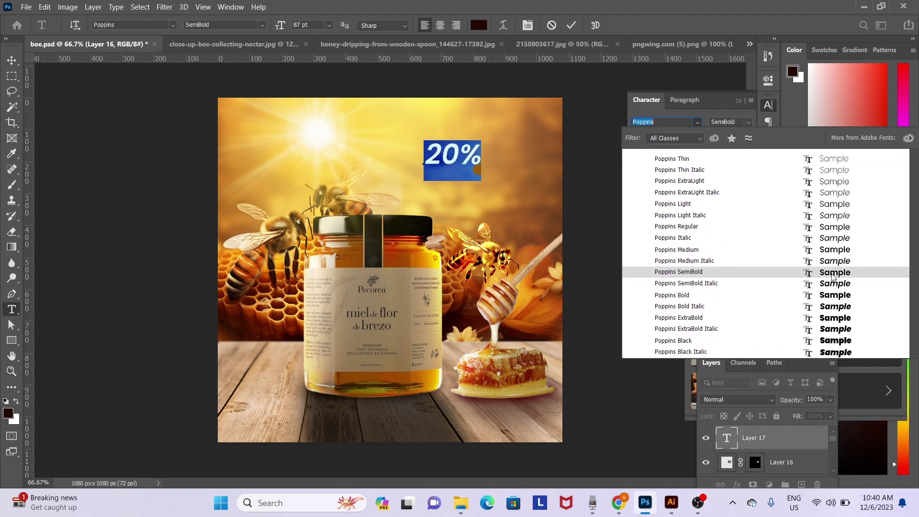
{"action": "left_click", "coordinate": [679, 271]}
{"action": "left_click", "coordinate": [656, 187]}
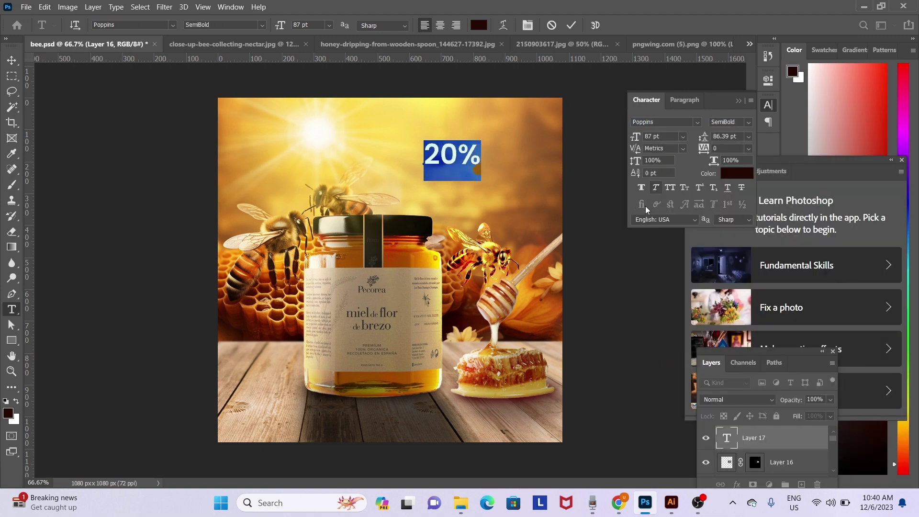
- Make the percent sign slightly smaller and commit the 20% text
{"action": "left_click_drag", "start_coordinate": [458, 158], "coordinate": [501, 158]}
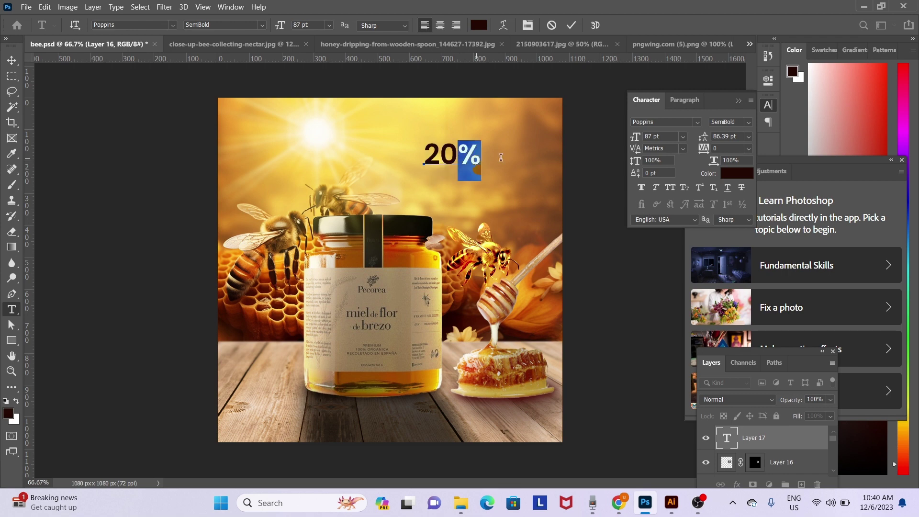
{"action": "key", "text": "ctrl+shift+comma"}
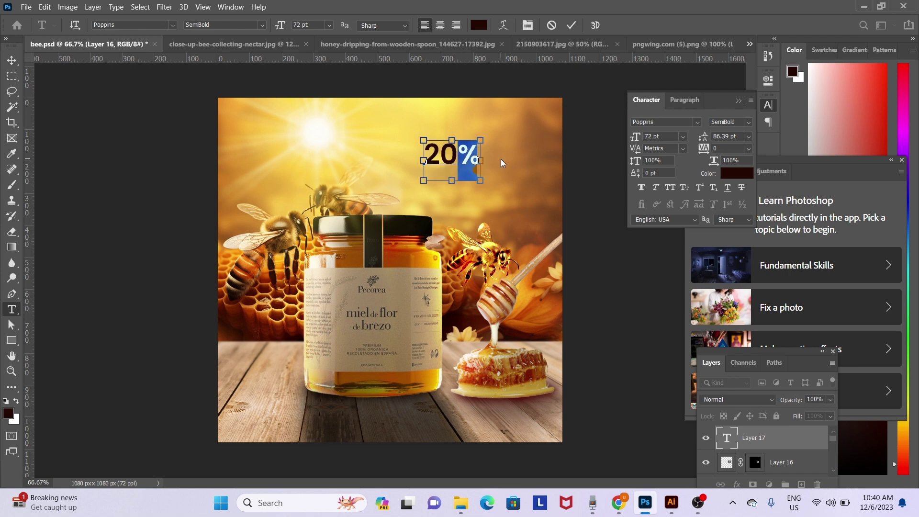
{"action": "key", "text": "ctrl+shift+comma"}
{"action": "key", "text": "ctrl+shift+comma"}
{"action": "key", "text": "ctrl+shift+comma"}
{"action": "left_click", "coordinate": [501, 159]}
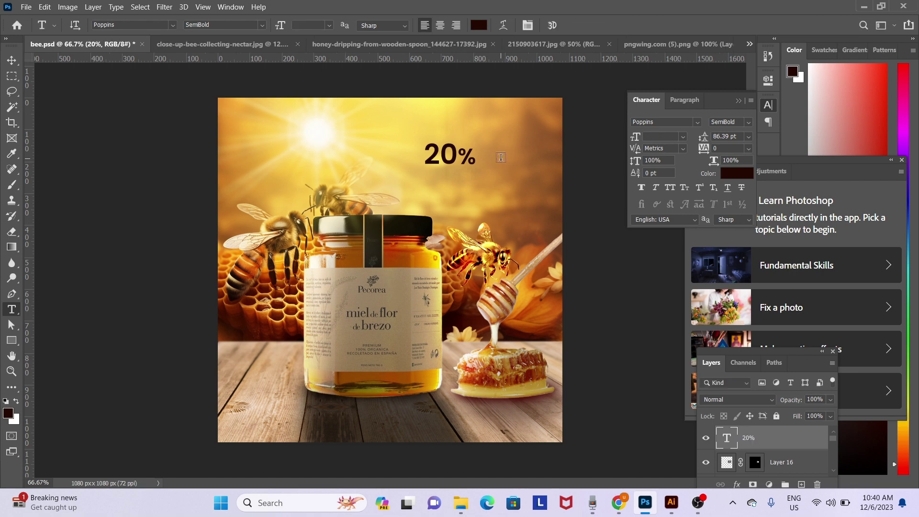
- Add an 'OFF' text layer, then enlarge it and place it under '20%'
{"action": "left_click", "coordinate": [431, 180]}
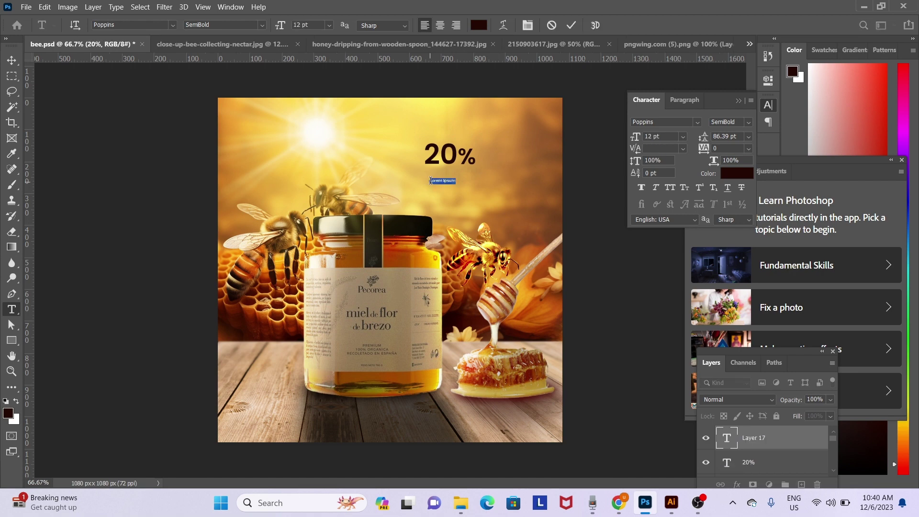
{"action": "key", "text": "BackSpace"}
{"action": "key", "text": "ctrl+Return"}
{"action": "key", "text": "v"}
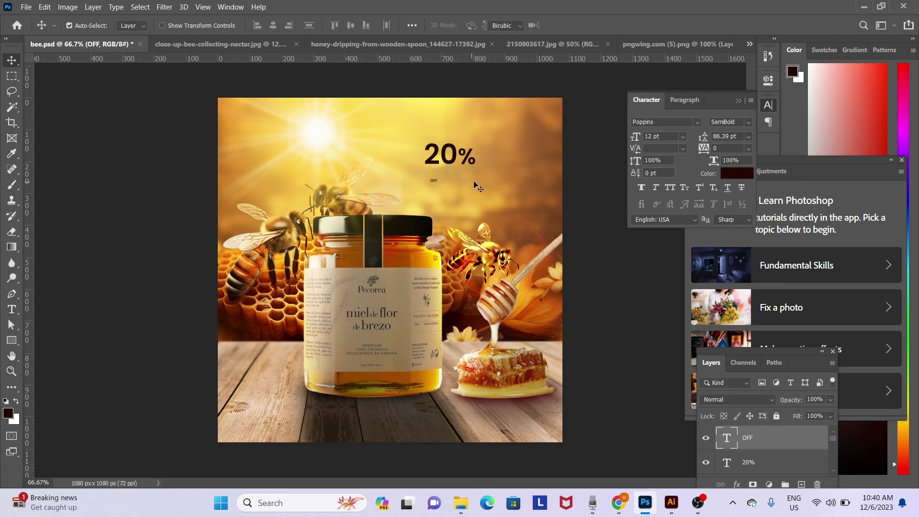
{"action": "key", "text": "ctrl+t"}
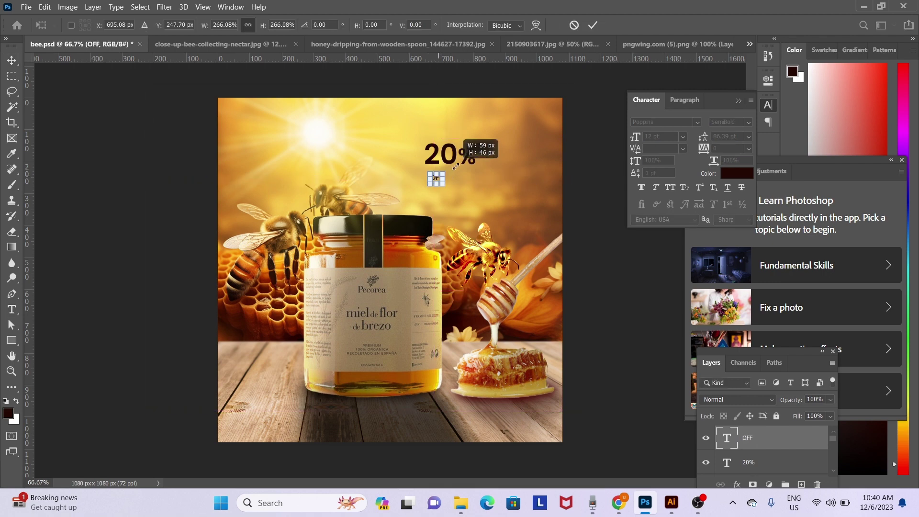
{"action": "mouse_move", "coordinate": [439, 176]}
{"action": "left_mouse_down"}
{"action": "mouse_move", "coordinate": [471, 144]}
{"action": "mouse_move", "coordinate": [447, 191]}
{"action": "mouse_move", "coordinate": [446, 176]}
{"action": "left_mouse_up"}
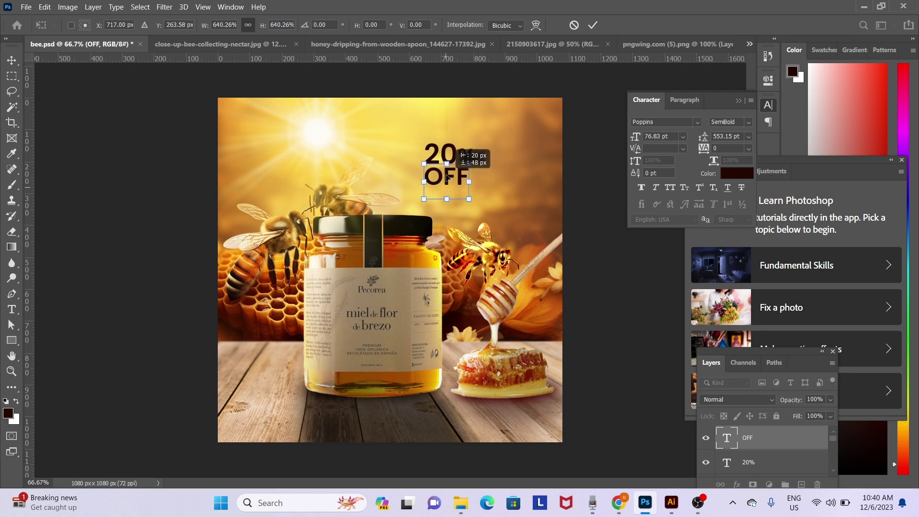
{"action": "key", "text": "Return"}
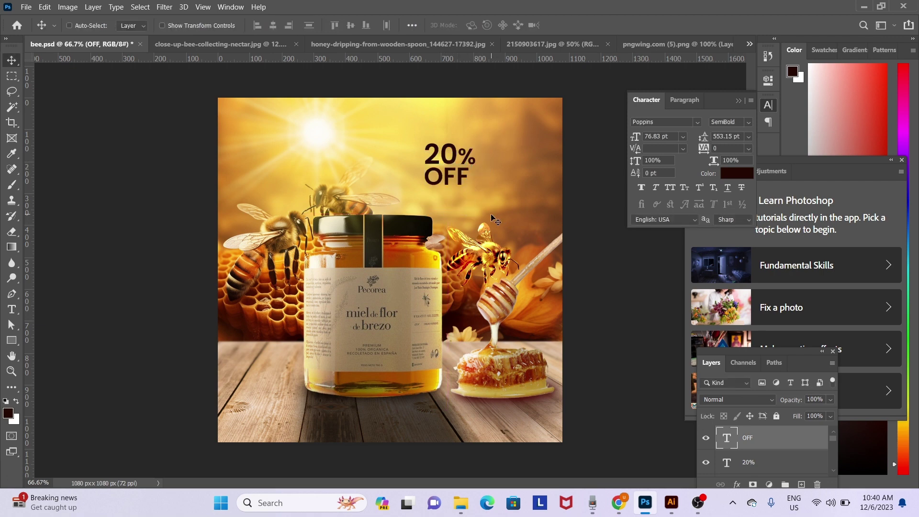
- Move both texts right and down together, then make the OFF text white
{"action": "left_click", "coordinate": [455, 161], "text": "shift"}
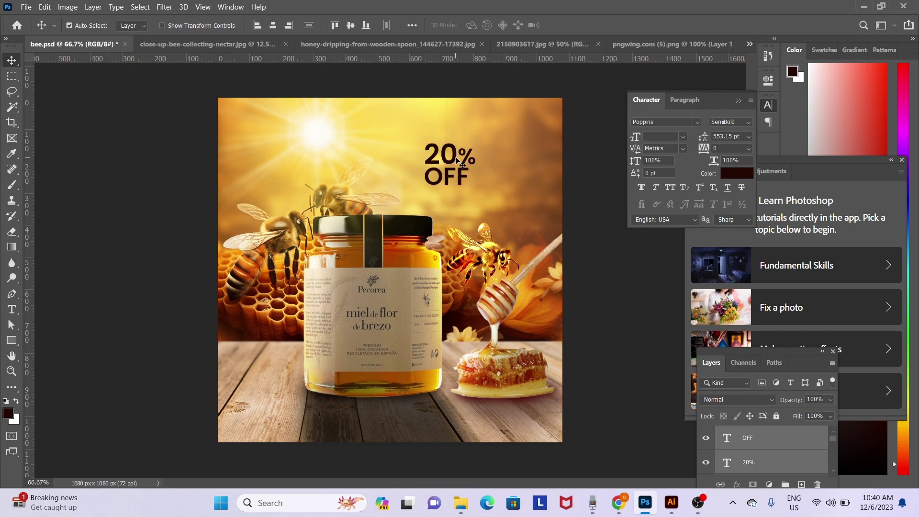
{"action": "left_click_drag", "start_coordinate": [456, 160], "coordinate": [500, 189]}
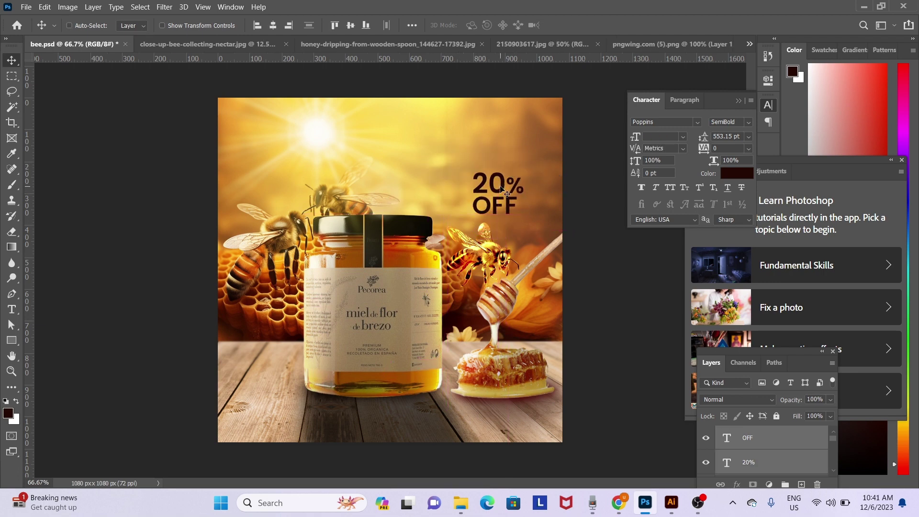
{"action": "right_click", "coordinate": [501, 187]}
{"action": "left_click", "coordinate": [523, 192]}
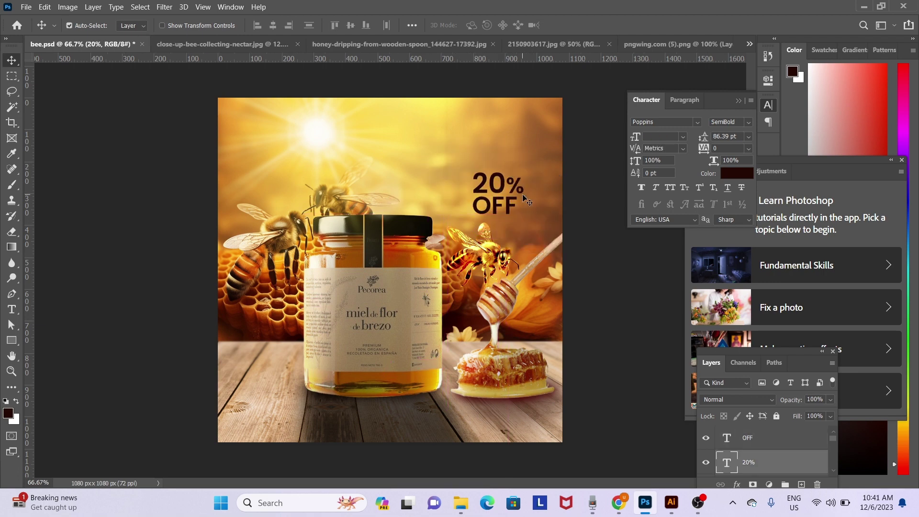
{"action": "right_click", "coordinate": [498, 206]}
{"action": "left_click", "coordinate": [510, 211]}
{"action": "key", "text": "ctrl+BackSpace"}
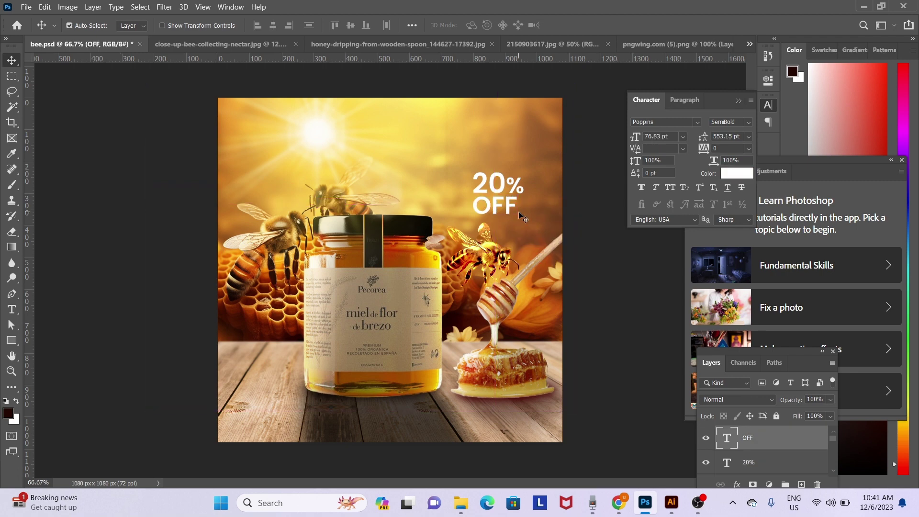
- Try enlarging the 20% text, then undo the enlargement
{"action": "right_click", "coordinate": [513, 191]}
{"action": "left_click", "coordinate": [527, 194]}
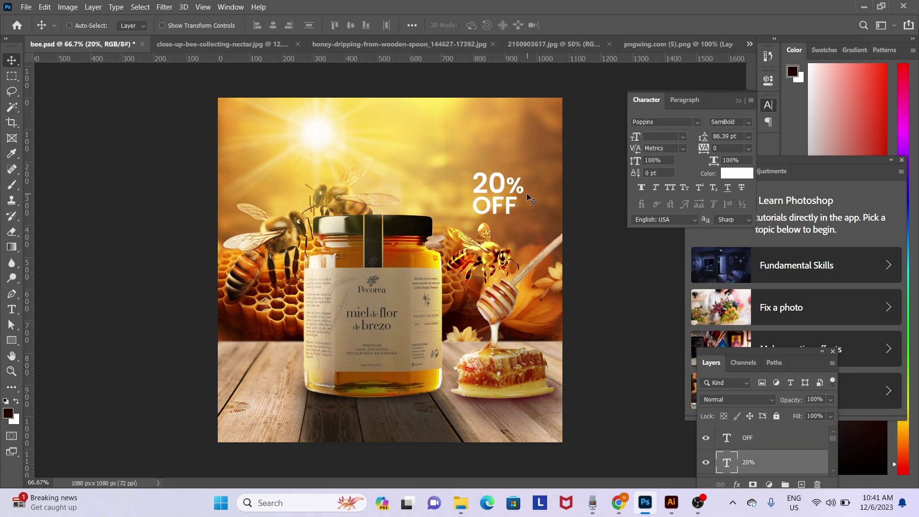
{"action": "key", "text": "ctrl+t"}
{"action": "left_click_drag", "start_coordinate": [522, 171], "coordinate": [536, 172]}
{"action": "key", "text": "Return"}
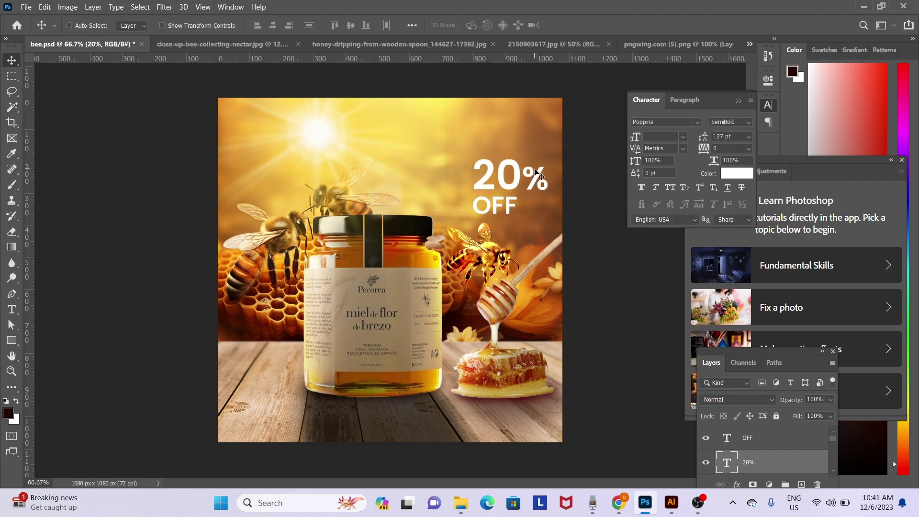
{"action": "key", "text": "ctrl"}
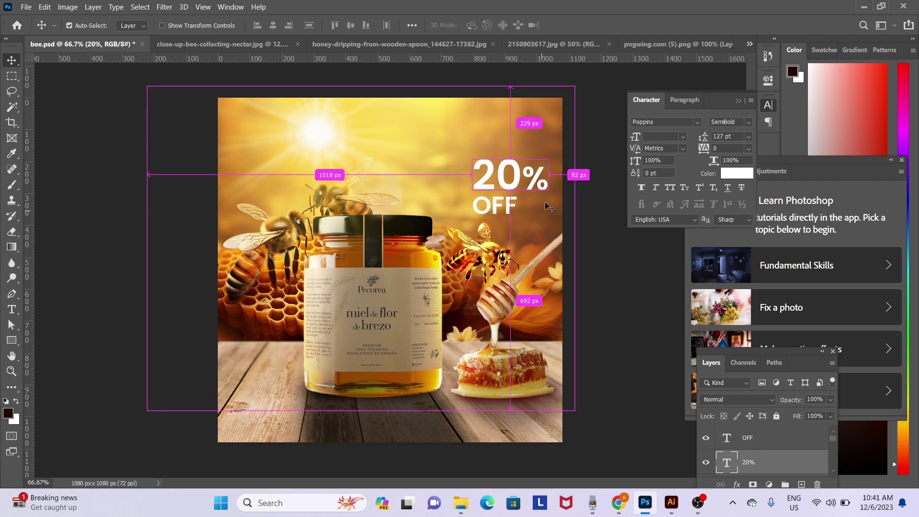
{"action": "key", "text": "ctrl+z"}
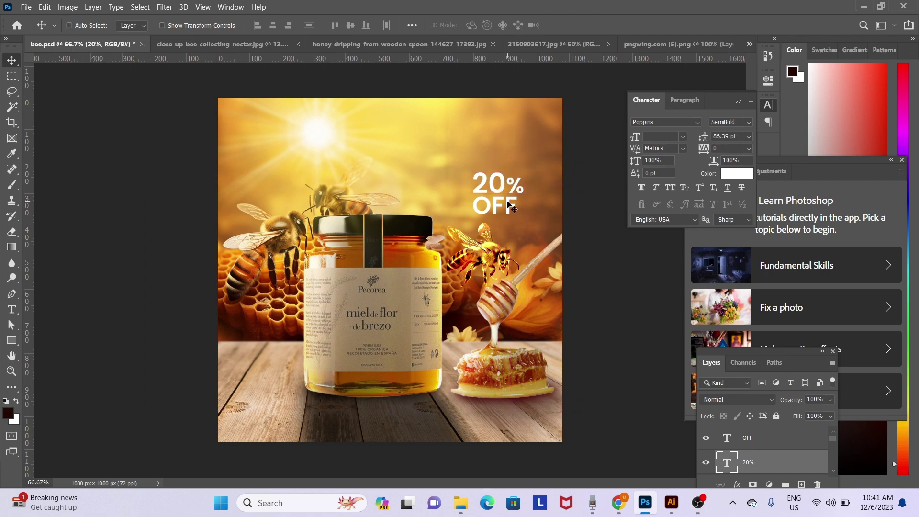
- Enlarge OFF slightly, then move the 20% OFF pair slightly down-left
{"action": "right_click", "coordinate": [517, 209]}
{"action": "left_click", "coordinate": [524, 211]}
{"action": "key", "text": "ctrl+t"}
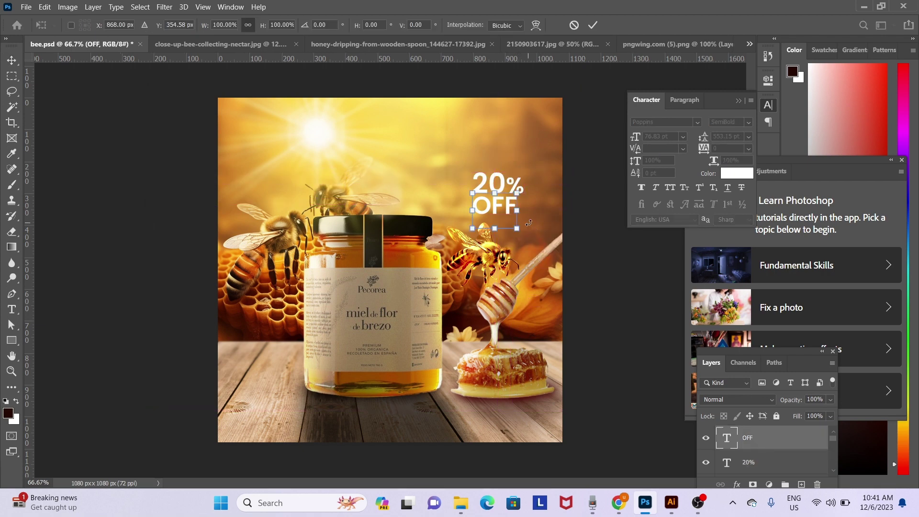
{"action": "left_click_drag", "start_coordinate": [521, 232], "coordinate": [524, 238]}
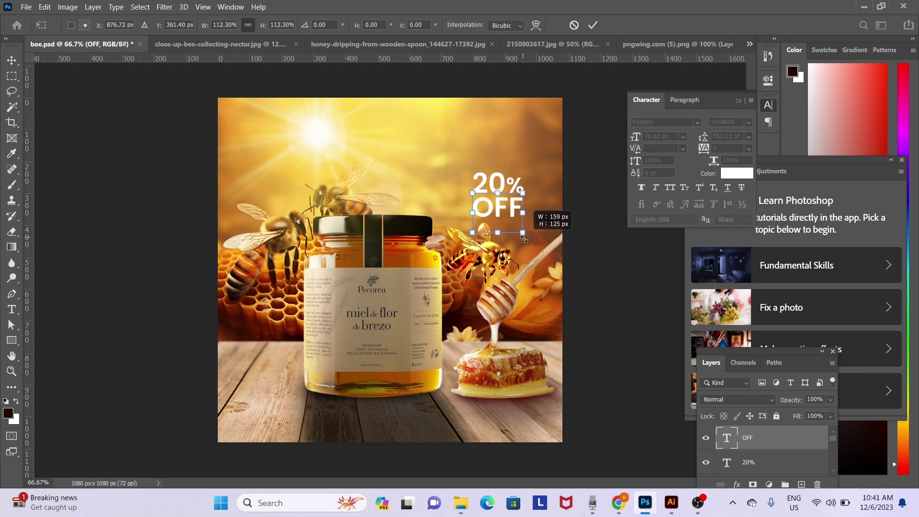
{"action": "key", "text": "Return"}
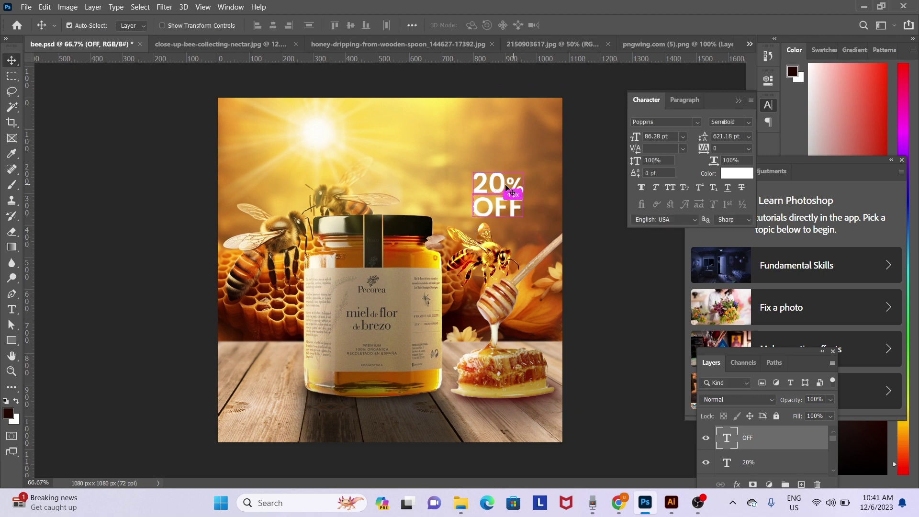
{"action": "left_click", "coordinate": [504, 187], "text": "shift"}
{"action": "mouse_move", "coordinate": [503, 186]}
{"action": "left_mouse_down"}
{"action": "mouse_move", "coordinate": [506, 236]}
{"action": "mouse_move", "coordinate": [485, 178]}
{"action": "mouse_move", "coordinate": [492, 178]}
{"action": "left_mouse_up"}
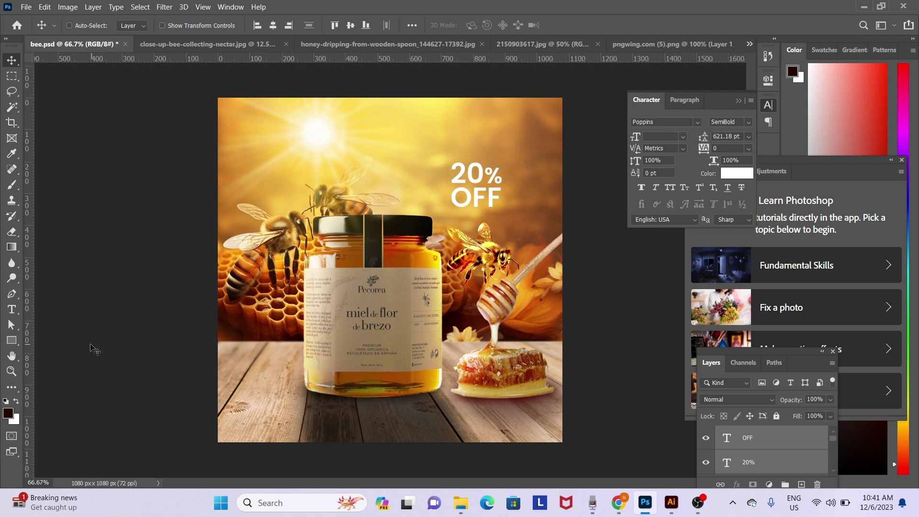
- Draw an Ellipse circle in the lower-left corner, filled with honey orange sampled from the jar
{"action": "right_click", "coordinate": [12, 341]}
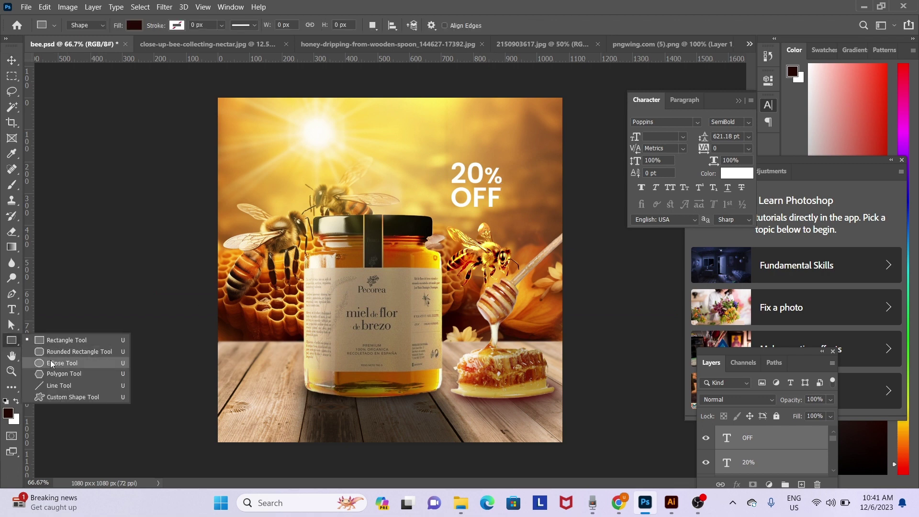
{"action": "left_click", "coordinate": [58, 359]}
{"action": "left_click_drag", "start_coordinate": [229, 314], "coordinate": [343, 424]}
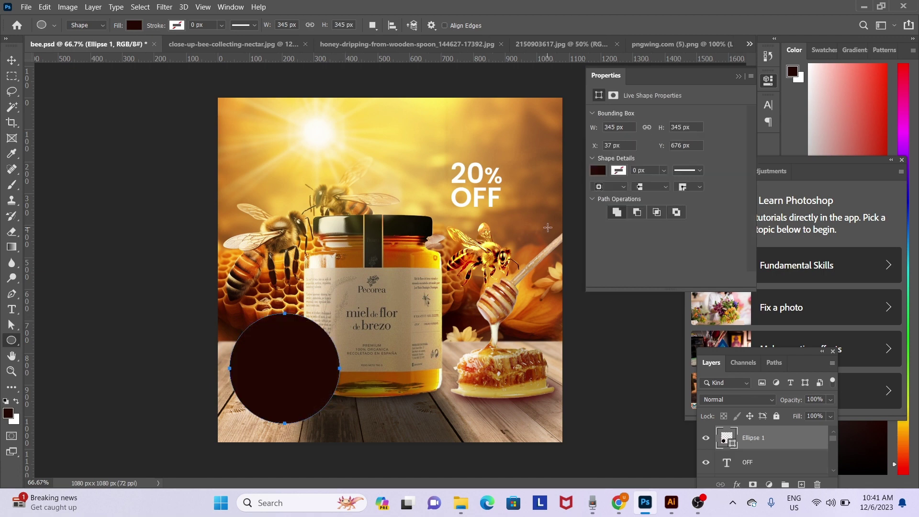
{"action": "key", "text": "v"}
{"action": "left_click_drag", "start_coordinate": [338, 274], "coordinate": [282, 375]}
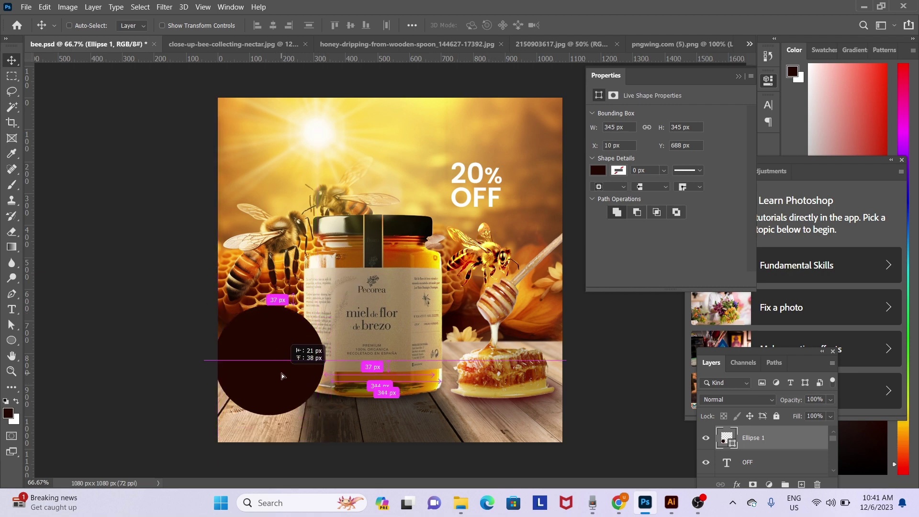
{"action": "left_click_drag", "start_coordinate": [281, 376], "coordinate": [287, 384]}
{"action": "key", "text": "i"}
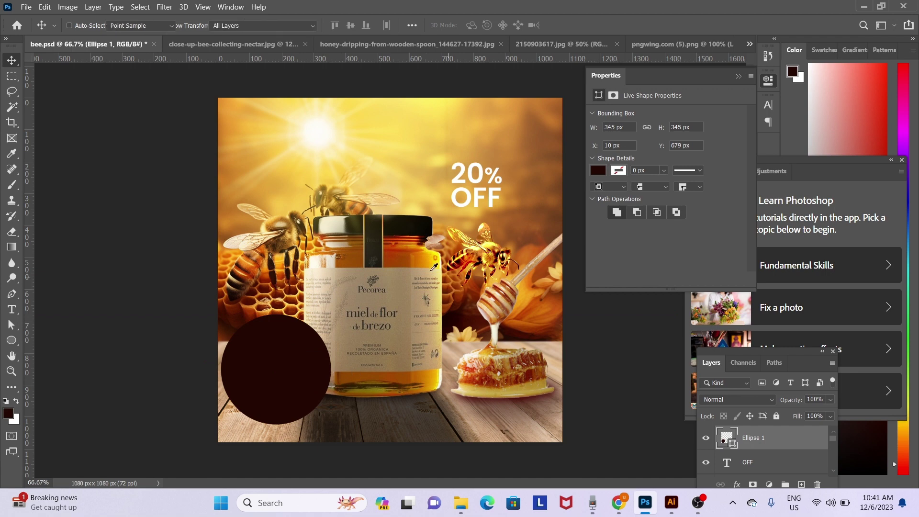
{"action": "left_click", "coordinate": [430, 266]}
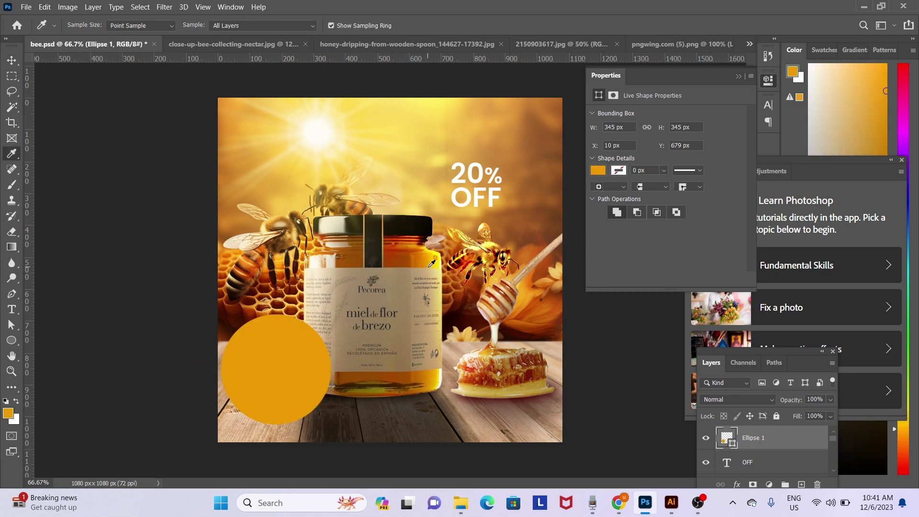
{"action": "key", "text": "v"}
- Move the 20% and OFF text layers onto the orange circle, then reselect Ellipse 1
{"action": "right_click", "coordinate": [472, 181]}
{"action": "left_click", "coordinate": [488, 187]}
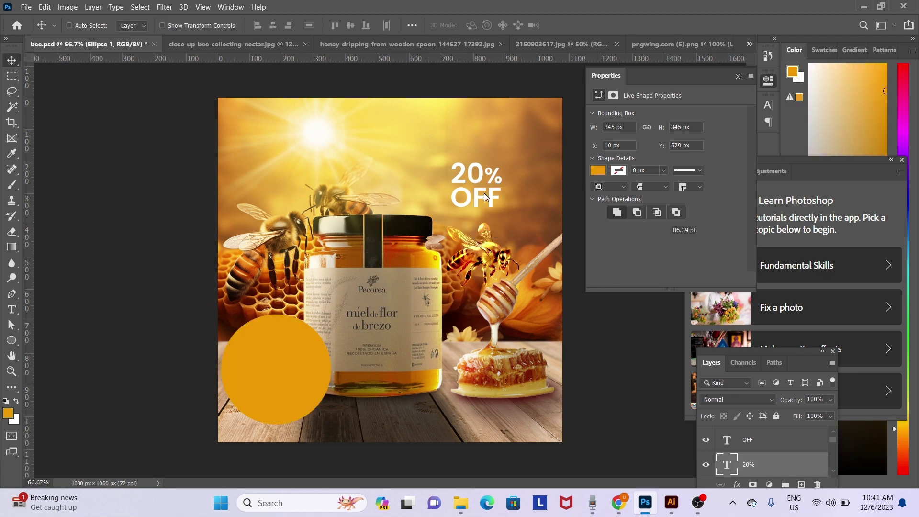
{"action": "right_click", "coordinate": [484, 193]}
{"action": "left_click", "coordinate": [501, 199]}
{"action": "mouse_move", "coordinate": [501, 199]}
{"action": "left_mouse_down"}
{"action": "mouse_move", "coordinate": [288, 362]}
{"action": "mouse_move", "coordinate": [302, 366]}
{"action": "left_mouse_up"}
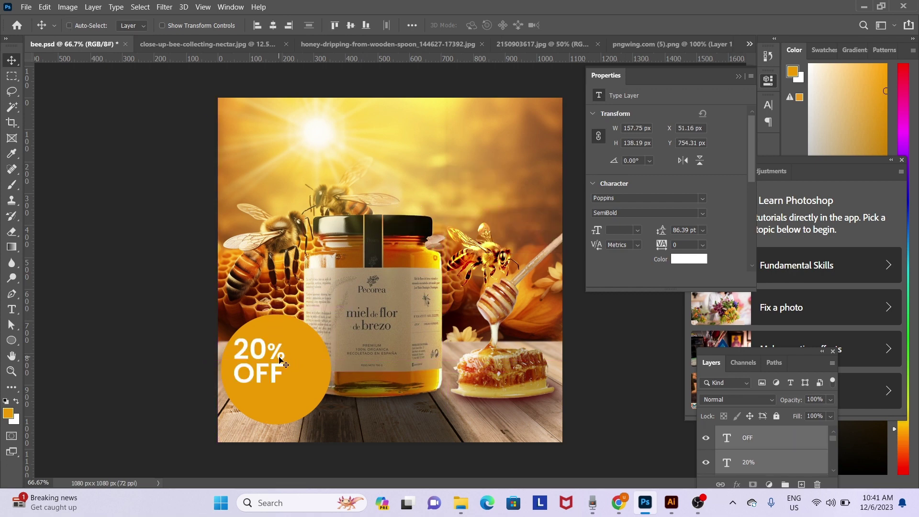
{"action": "right_click", "coordinate": [288, 333]}
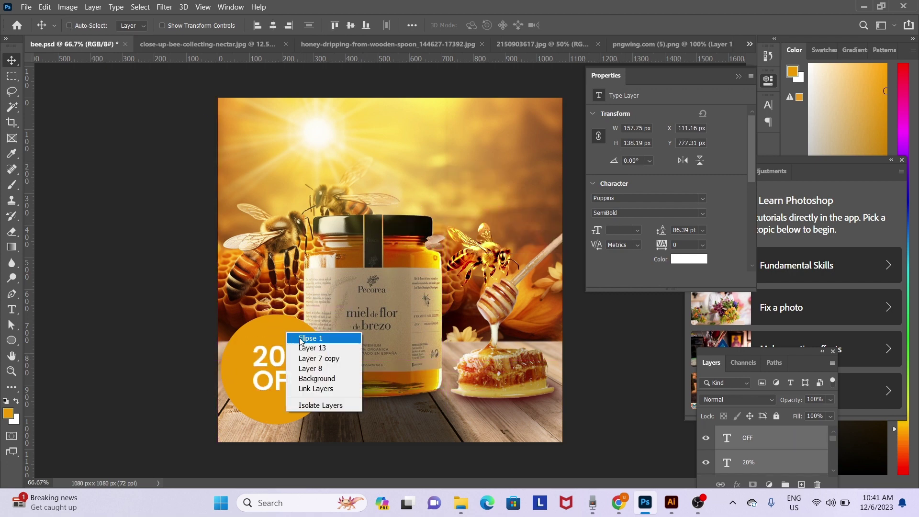
{"action": "left_click", "coordinate": [301, 339]}
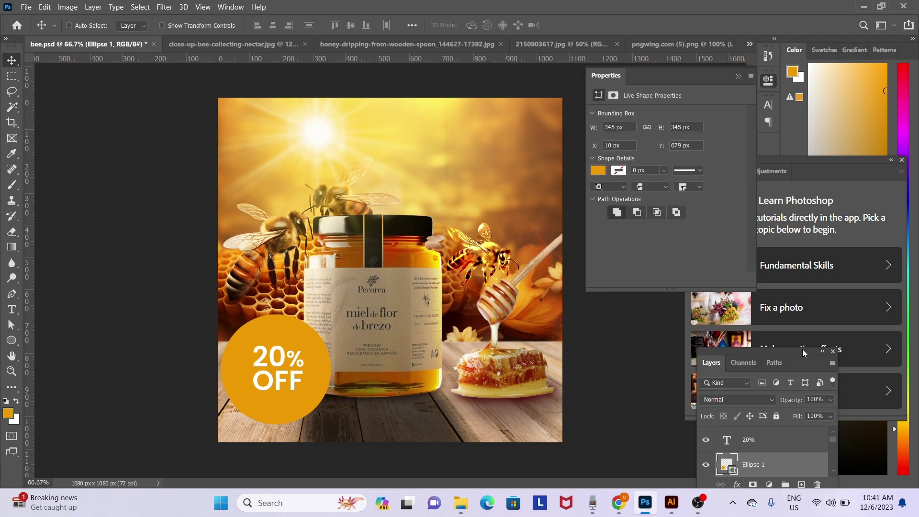
{"action": "left_click_drag", "start_coordinate": [803, 350], "coordinate": [808, 253]}
- Give the circle a Gradient Overlay from sampled dark orange to sampled yellow
{"action": "left_click", "coordinate": [742, 387]}
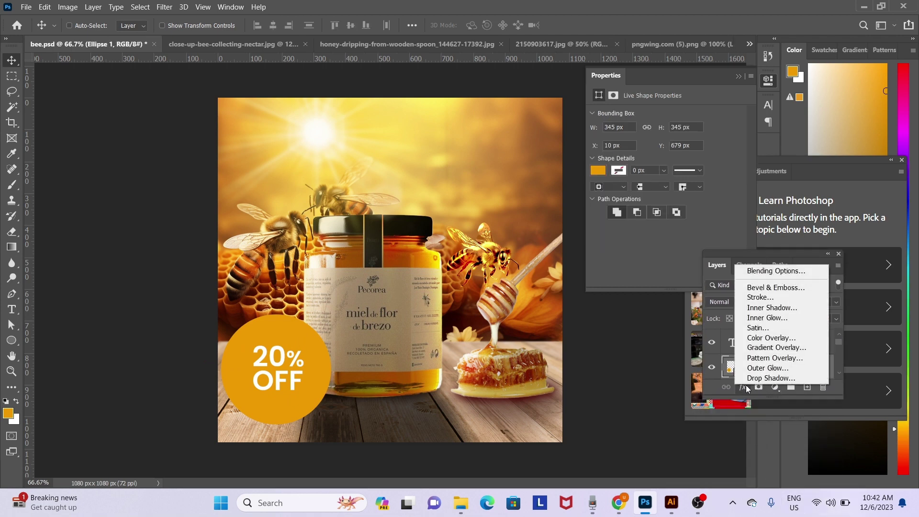
{"action": "left_click", "coordinate": [782, 349]}
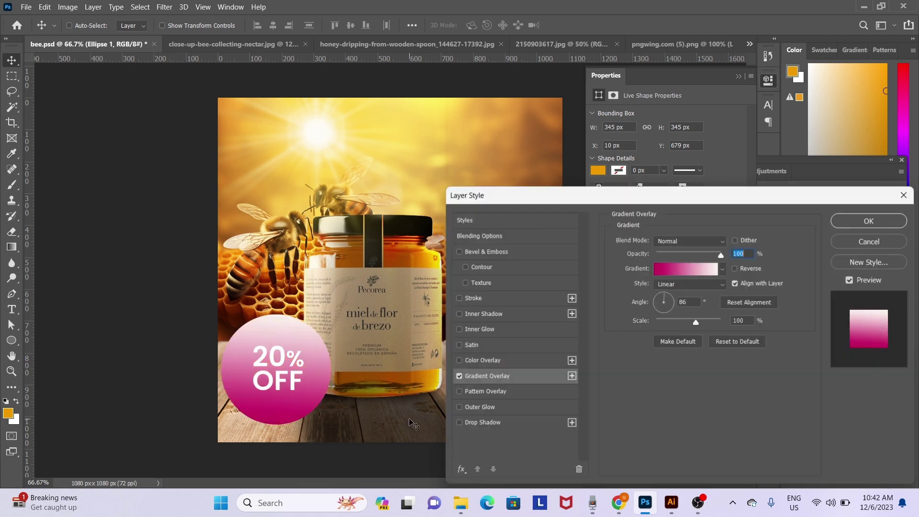
{"action": "left_click", "coordinate": [696, 269]}
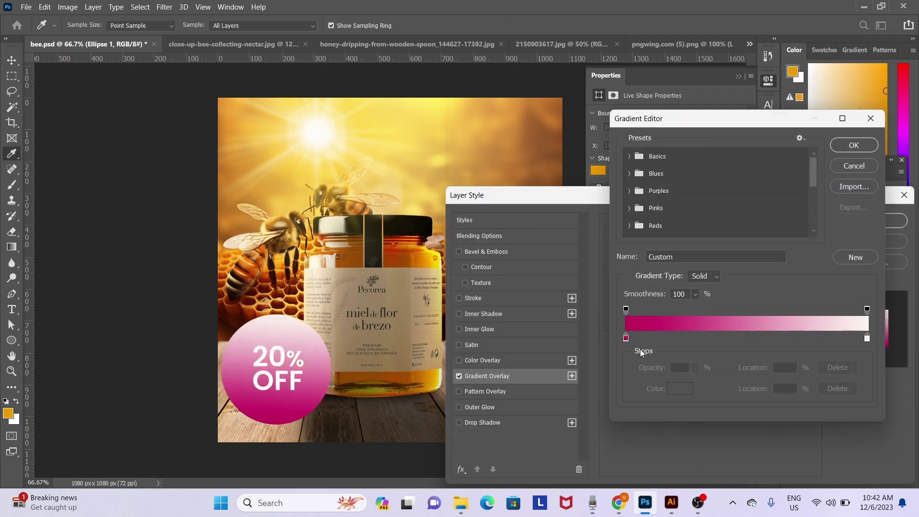
{"action": "left_click", "coordinate": [625, 338]}
{"action": "left_click", "coordinate": [437, 264]}
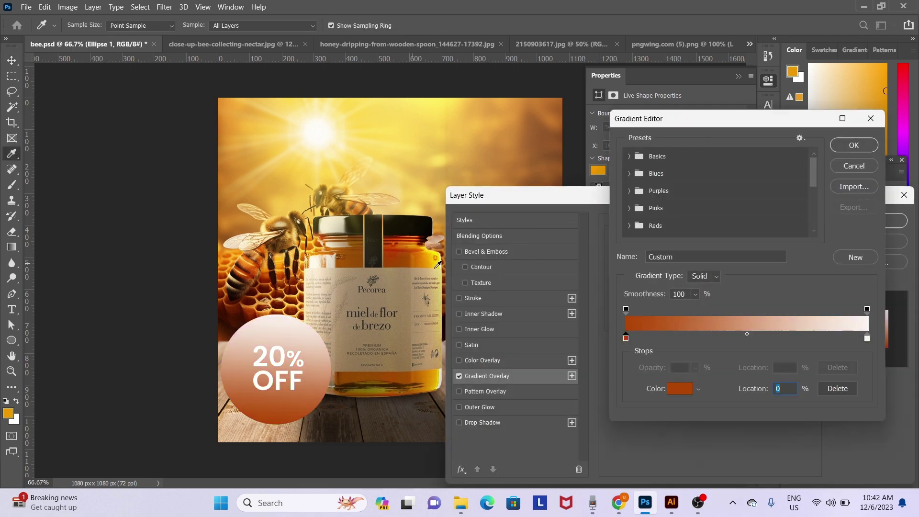
{"action": "left_click", "coordinate": [866, 337]}
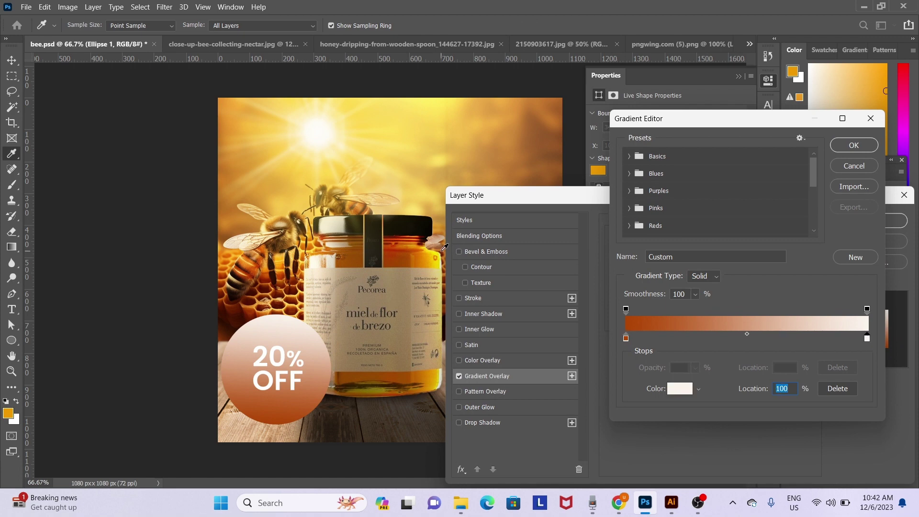
{"action": "left_click", "coordinate": [436, 255]}
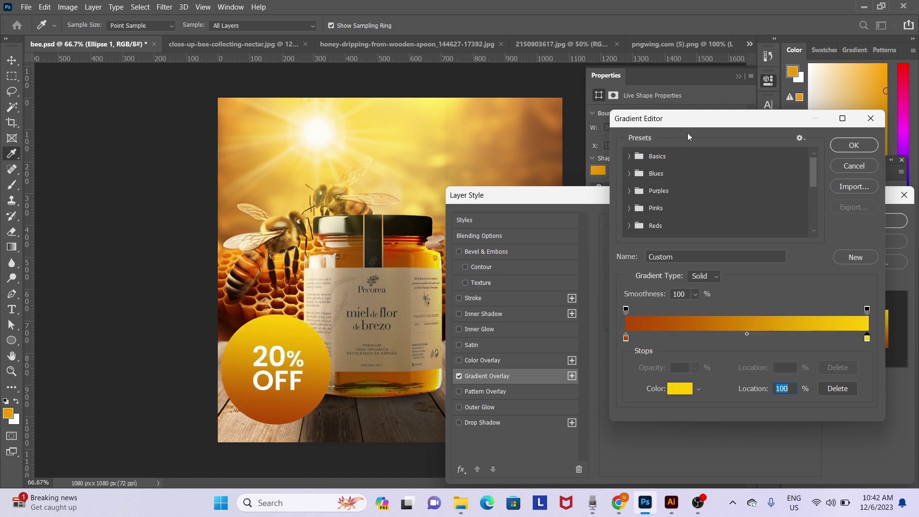
{"action": "left_click", "coordinate": [853, 146]}
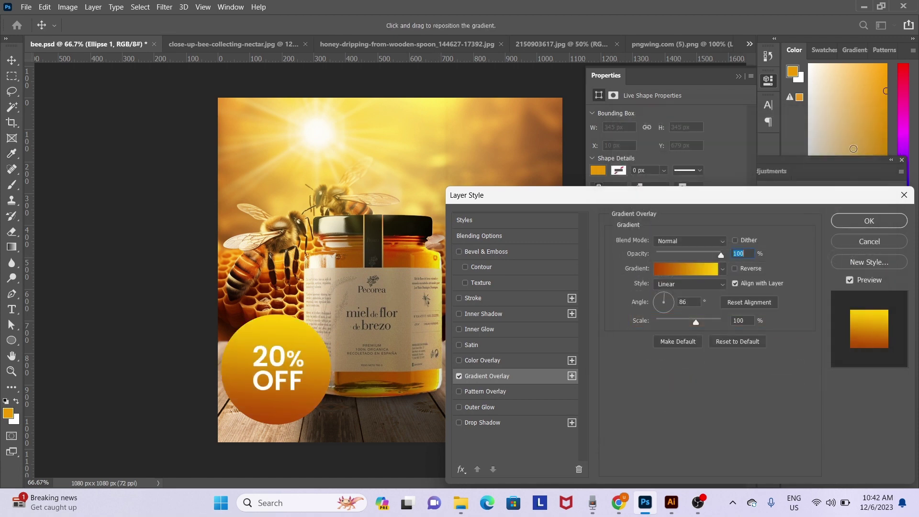
{"action": "left_click", "coordinate": [863, 224]}
- Scale Ellipse 1 down to about 75% (261 px) and nudge it slightly right
{"action": "right_click", "coordinate": [325, 389]}
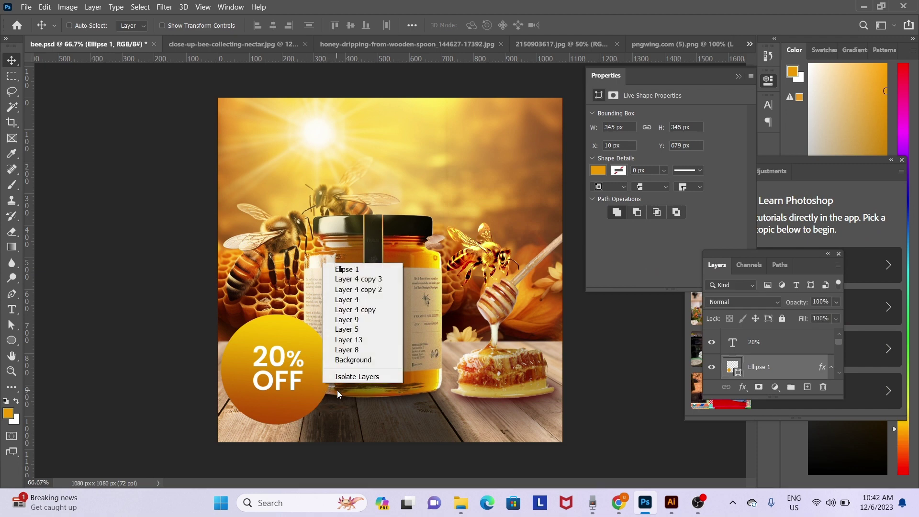
{"action": "left_click", "coordinate": [335, 267]}
{"action": "key", "text": "ctrl+t"}
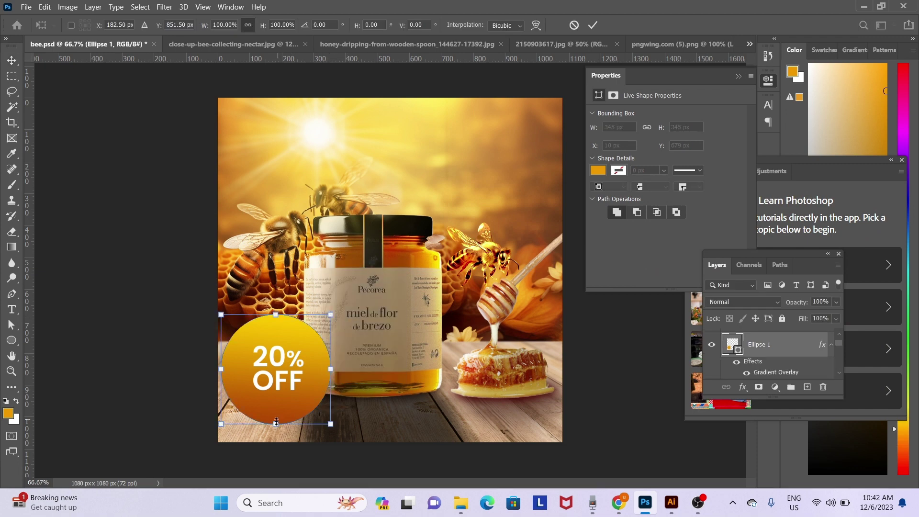
{"action": "left_click_drag", "start_coordinate": [274, 425], "coordinate": [277, 411]}
{"action": "left_click_drag", "start_coordinate": [290, 346], "coordinate": [293, 346]}
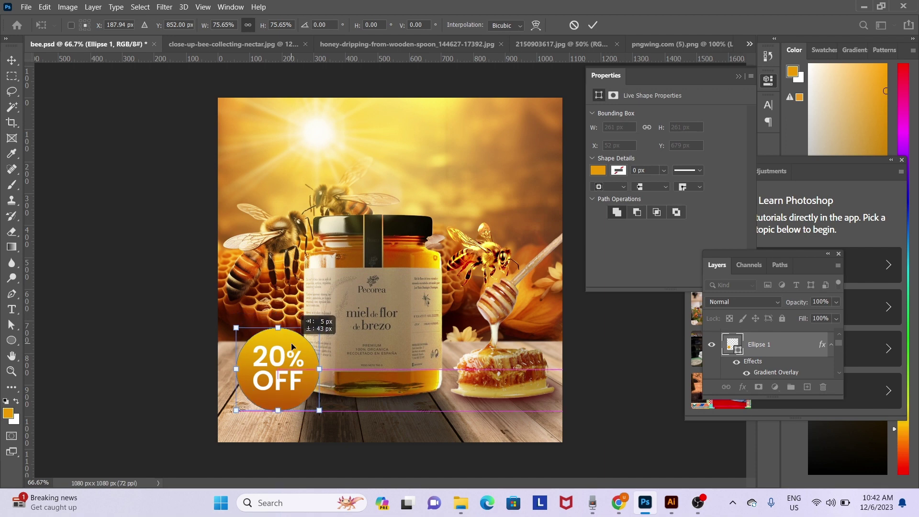
{"action": "key", "text": "Return"}
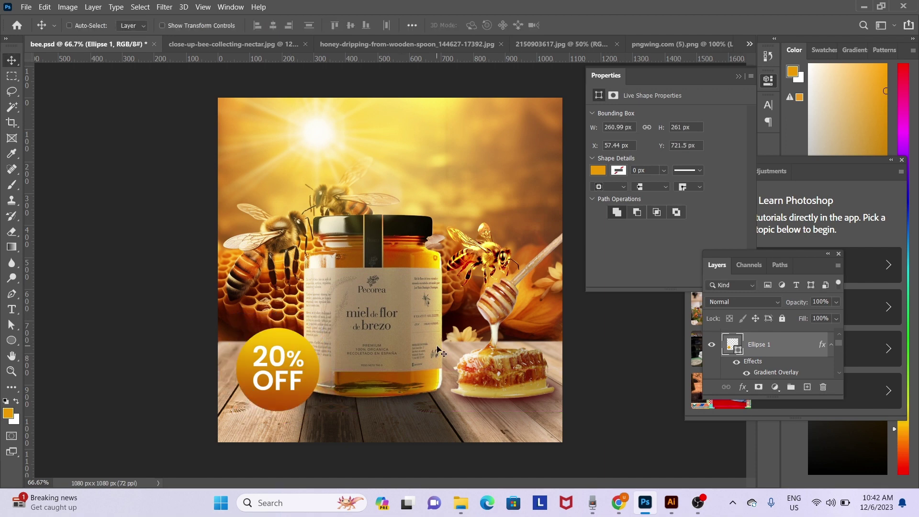
- Add a 'Natural honey' text layer near the top and enlarge it across the top
{"action": "key", "text": "t"}
{"action": "left_click", "coordinate": [433, 152]}
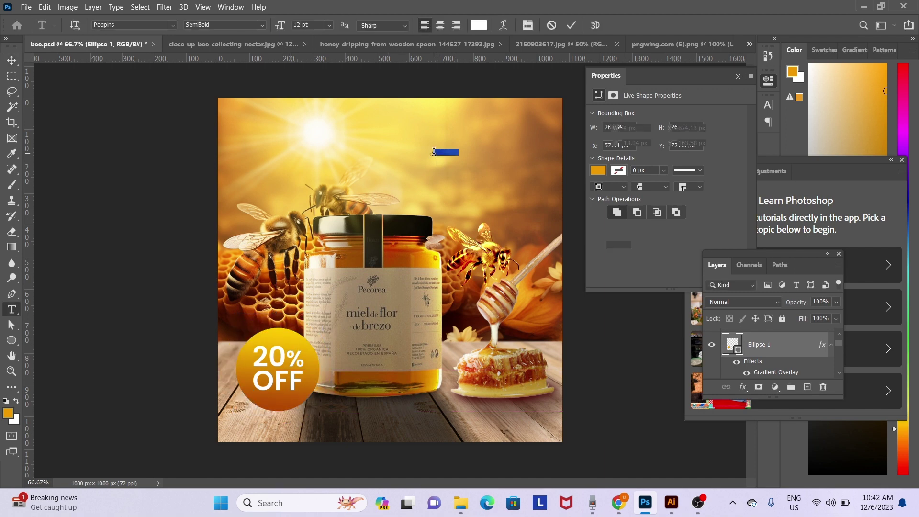
{"action": "key", "text": "BackSpace"}
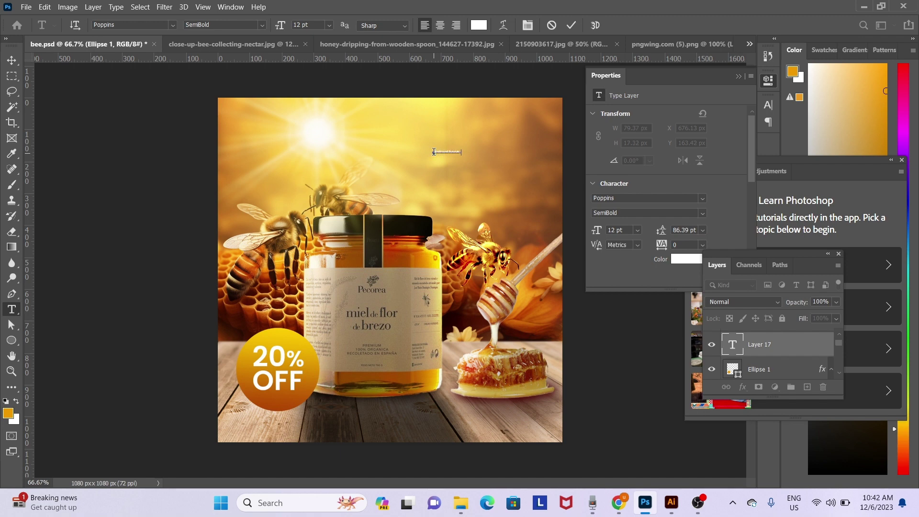
{"action": "key", "text": "ctrl+Return"}
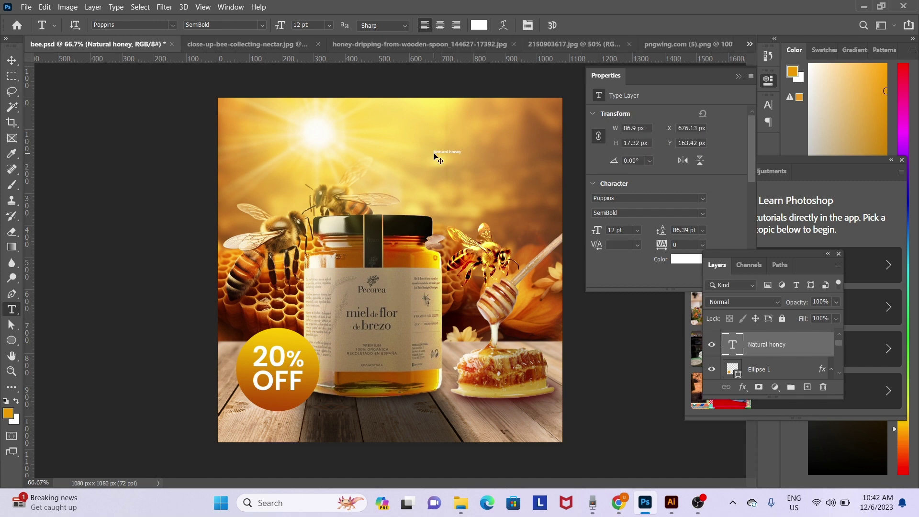
{"action": "key", "text": "ctrl+t"}
{"action": "left_click_drag", "start_coordinate": [448, 149], "coordinate": [468, 112]}
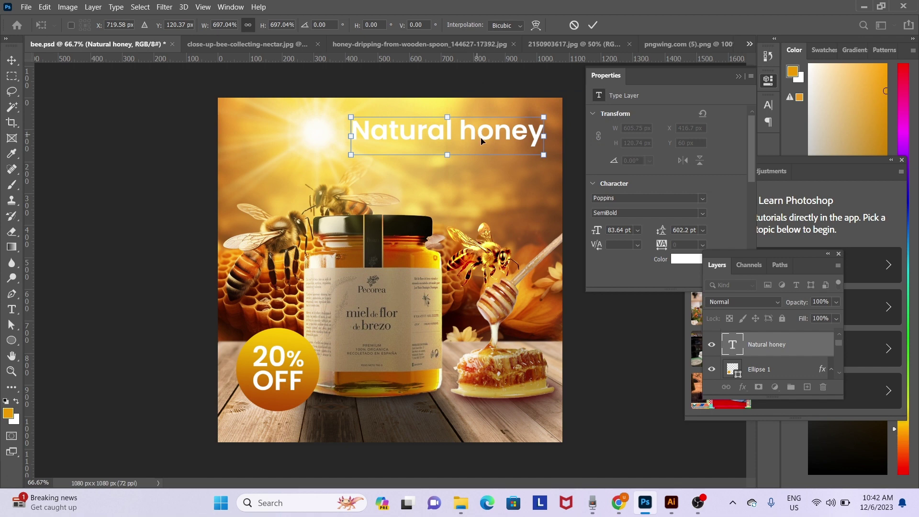
{"action": "key", "text": "Return"}
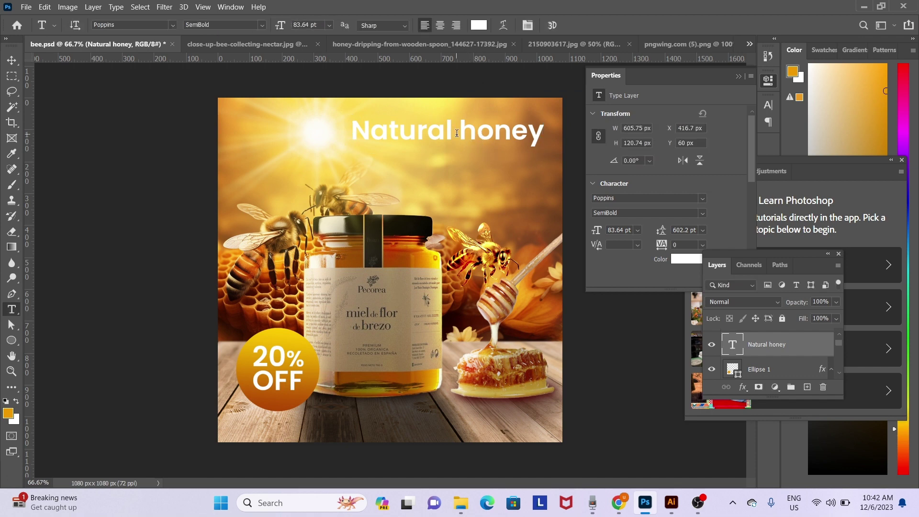
- Break 'honey' onto a second line and tighten the leading to 113 pt
{"action": "left_click", "coordinate": [457, 133]}
{"action": "key", "text": "Return"}
{"action": "key", "text": "ctrl+a"}
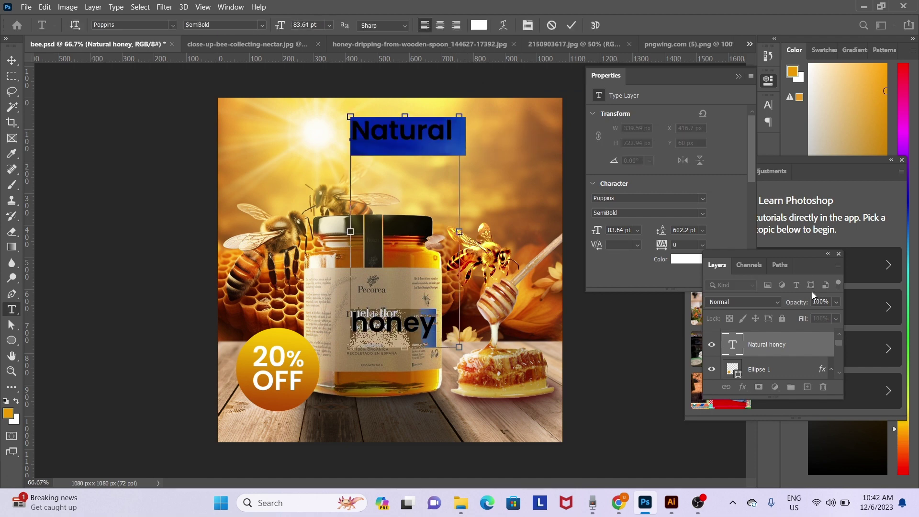
{"action": "key", "text": "ctrl+t"}
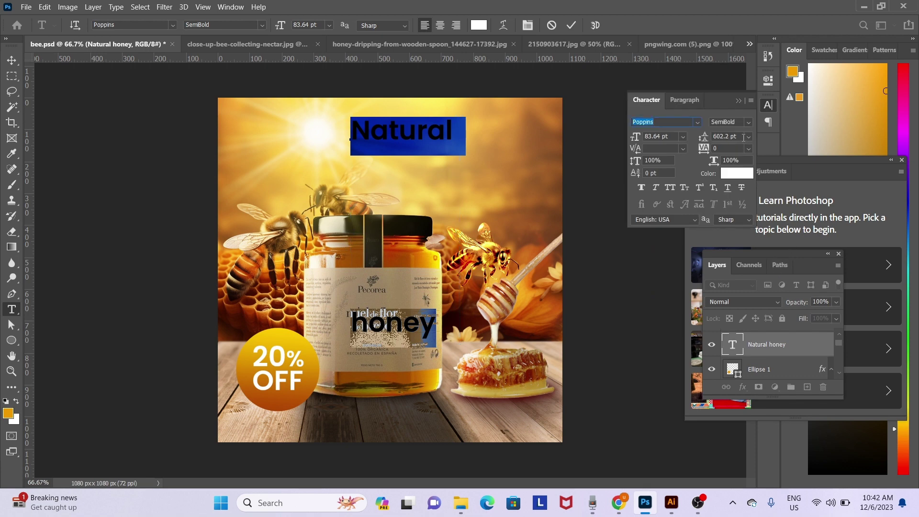
{"action": "left_click", "coordinate": [727, 136]}
{"action": "type", "text": "593"}
{"action": "key", "text": "Return"}
{"action": "key", "text": "shift+Down"}
{"action": "key", "text": "shift+Down"}
{"action": "key", "text": "shift+Down"}
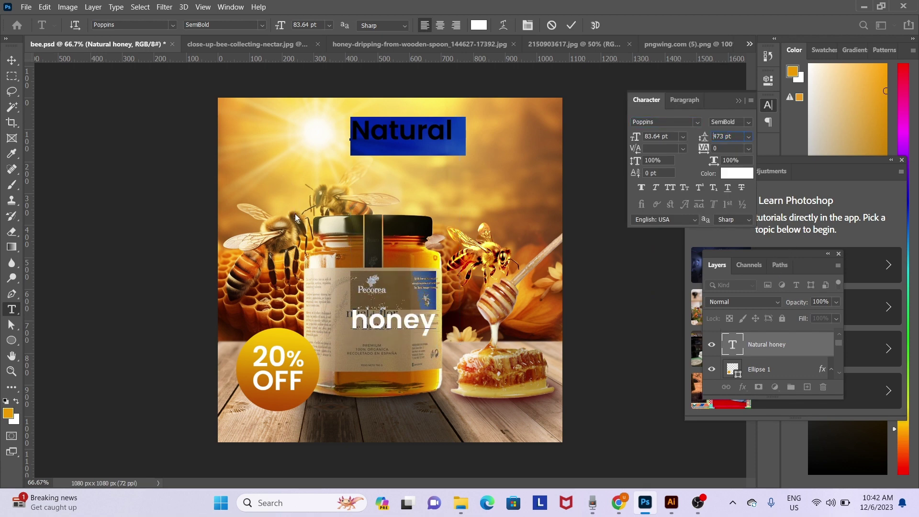
{"action": "key", "text": "shift+Down"}
{"action": "key", "text": "shift+Down"}
{"action": "key", "text": "shift+Down"}
{"action": "key", "text": "shift+Down"}
{"action": "key", "text": "shift+Down"}
{"action": "key", "text": "shift+Down"}
{"action": "key", "text": "shift+Down"}
{"action": "key", "text": "shift+Down"}
{"action": "key", "text": "shift+Down"}
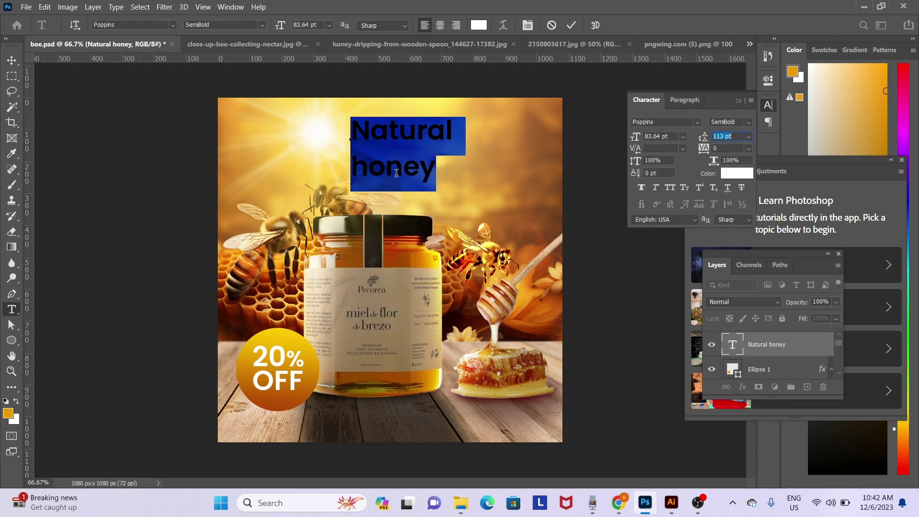
- Select both headline lines and browse the font list for a script typeface
{"action": "double_click", "coordinate": [396, 171]}
{"action": "key", "text": "ctrl+a"}
{"action": "left_click", "coordinate": [699, 123]}
{"action": "key", "text": "Down"}
{"action": "key", "text": "Down"}
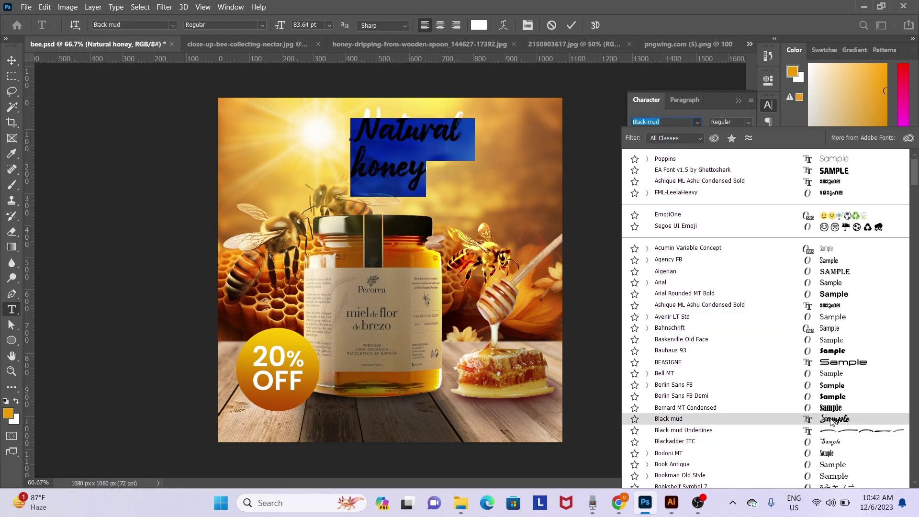
- Apply the Black mud font, delete the word 'honey', and commit the 'Natural' headline
{"action": "left_click", "coordinate": [831, 422]}
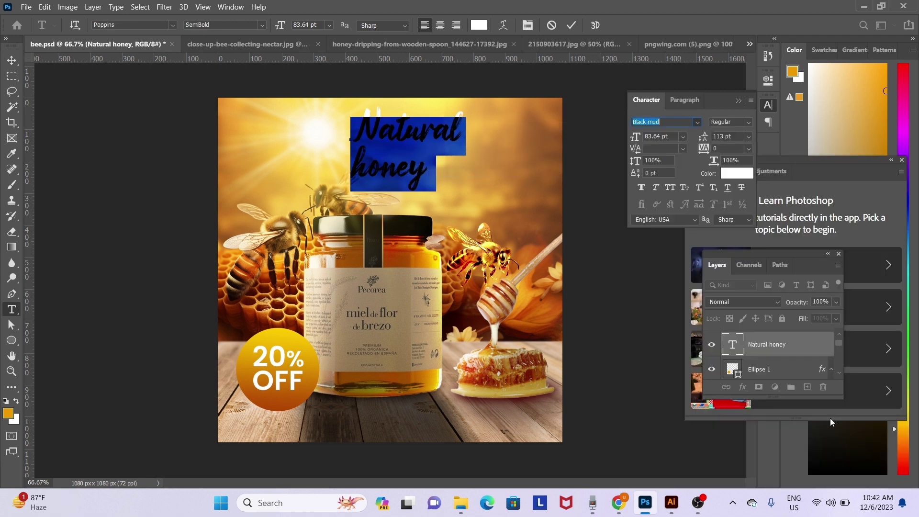
{"action": "double_click", "coordinate": [405, 173]}
{"action": "key", "text": "BackSpace"}
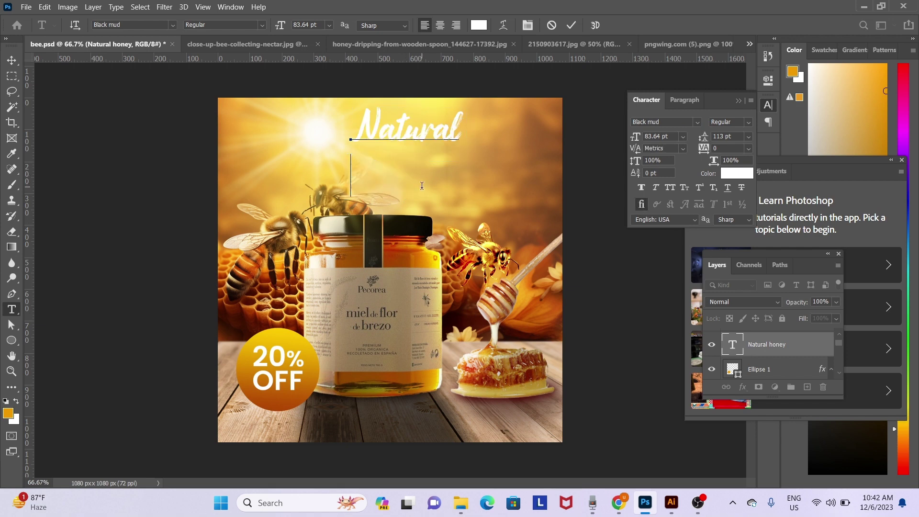
{"action": "left_click", "coordinate": [11, 60]}
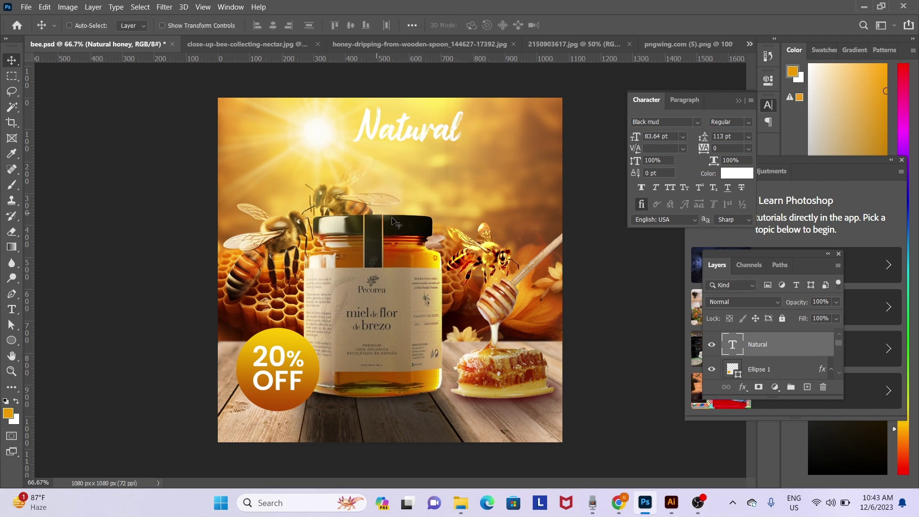
- Add a separate 'honey' text layer, enlarge it roughly ninefold, place it under Natural, then scale to 133%
{"action": "key", "text": "t"}
{"action": "left_click", "coordinate": [447, 178]}
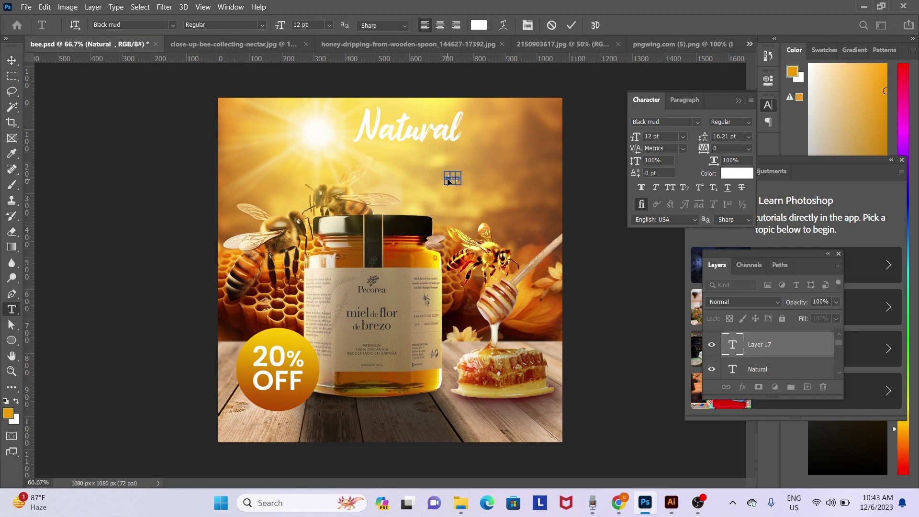
{"action": "type", "text": "honey"}
{"action": "left_click", "coordinate": [11, 61]}
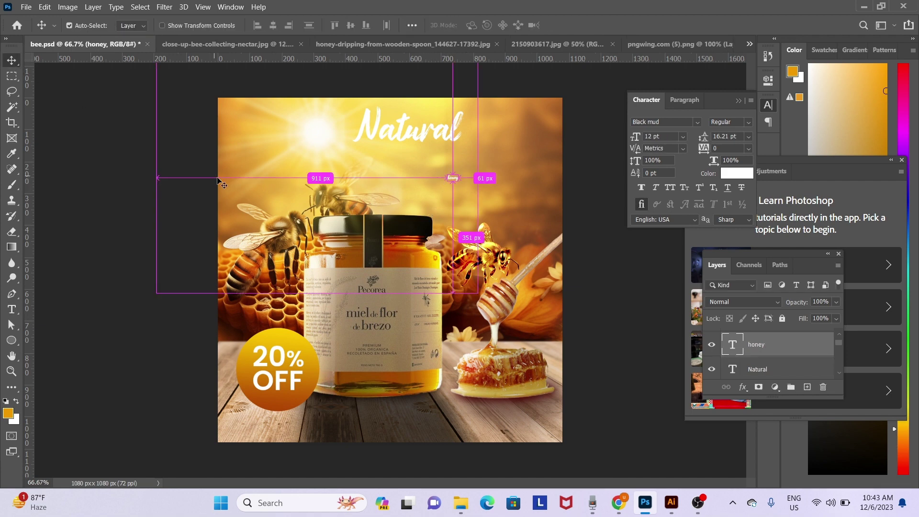
{"action": "key", "text": "ctrl+t"}
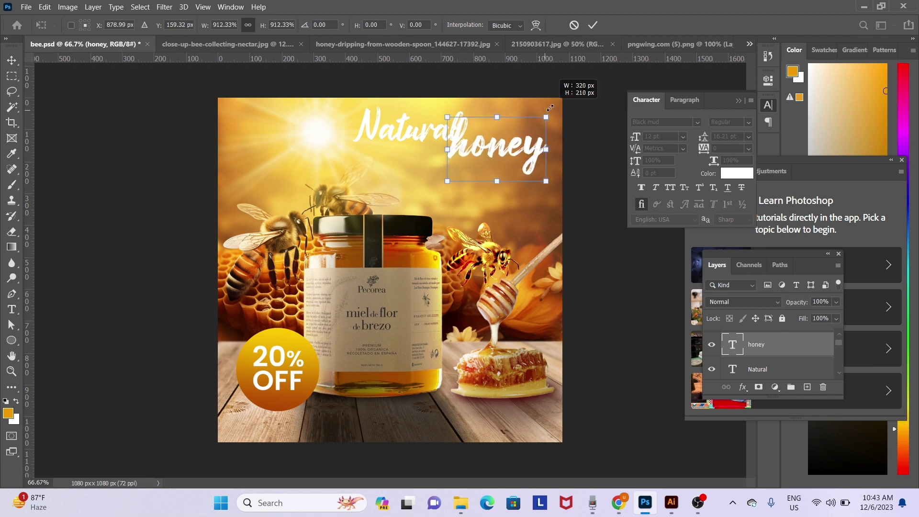
{"action": "left_click_drag", "start_coordinate": [461, 173], "coordinate": [551, 115]}
{"action": "left_click_drag", "start_coordinate": [494, 159], "coordinate": [489, 210]}
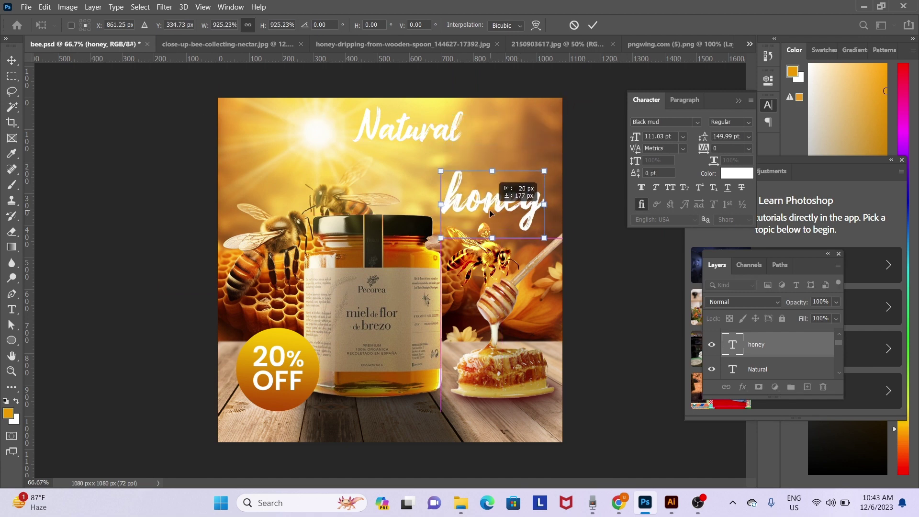
{"action": "key", "text": "Return"}
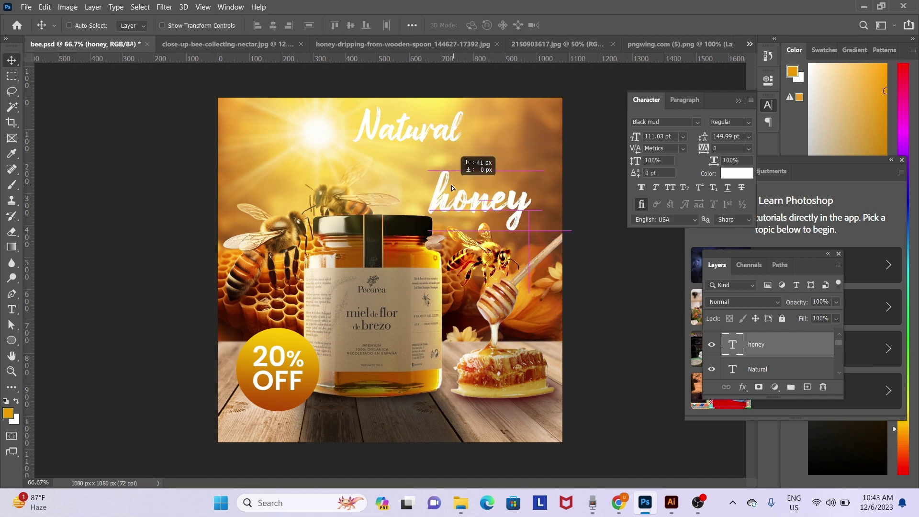
{"action": "left_click_drag", "start_coordinate": [528, 210], "coordinate": [500, 208]}
{"action": "key", "text": "ctrl+t"}
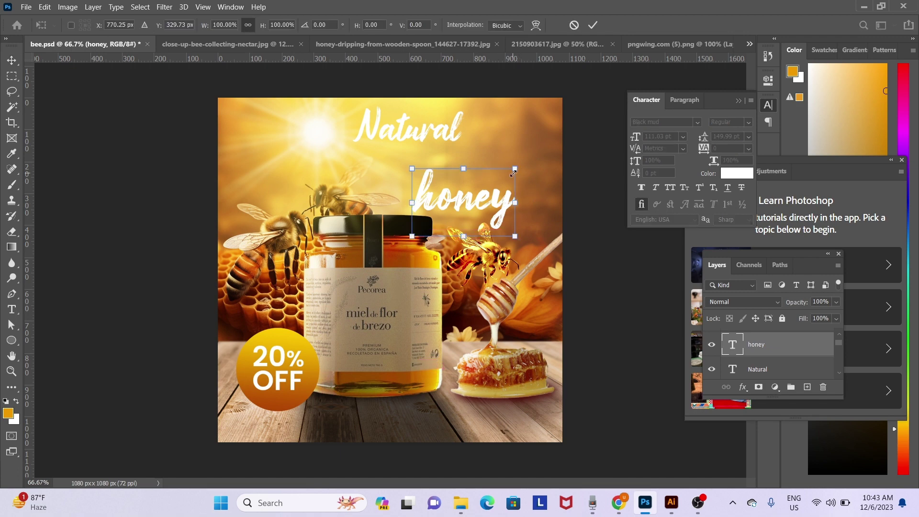
{"action": "left_click_drag", "start_coordinate": [513, 173], "coordinate": [542, 143]}
{"action": "key", "text": "Return"}
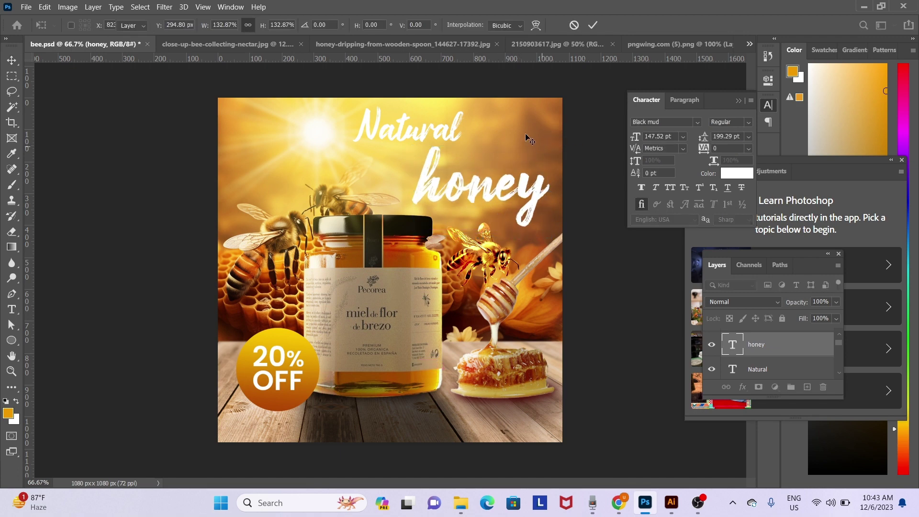
- Move the Natural text right above honey and shrink it to about 85%
{"action": "right_click", "coordinate": [463, 136]}
{"action": "left_click", "coordinate": [474, 140]}
{"action": "left_click_drag", "start_coordinate": [420, 126], "coordinate": [525, 149]}
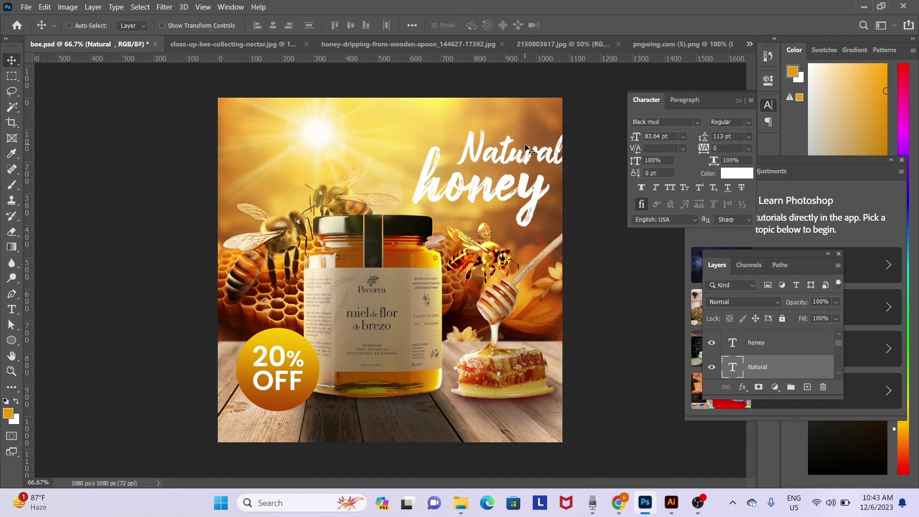
{"action": "key", "text": "ctrl+t"}
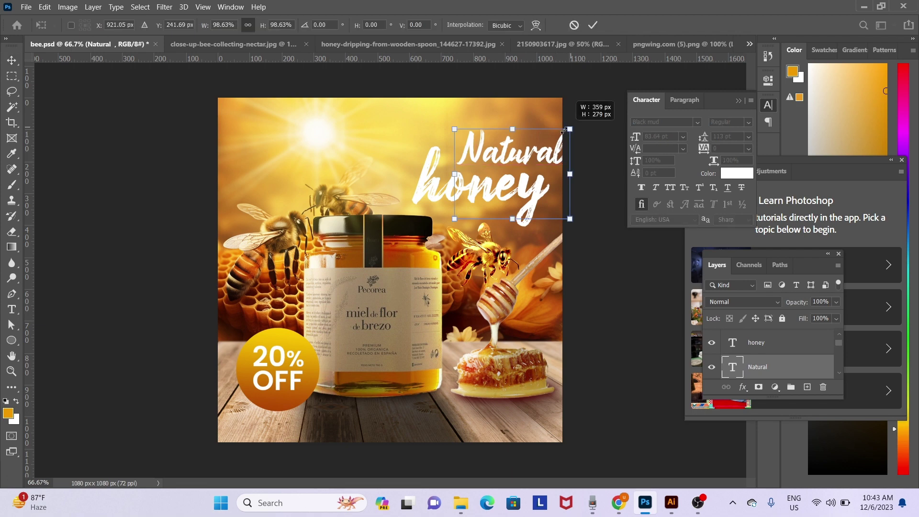
{"action": "left_click_drag", "start_coordinate": [567, 127], "coordinate": [519, 156]}
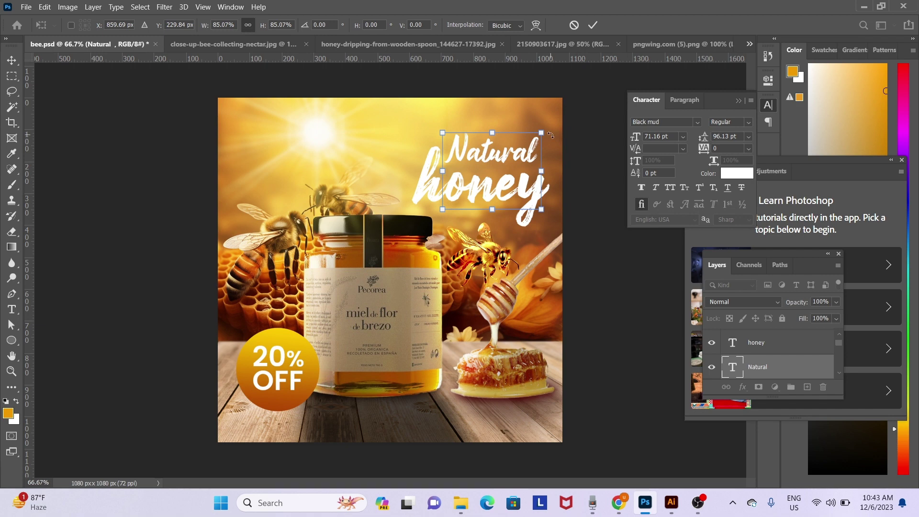
{"action": "key", "text": "Return"}
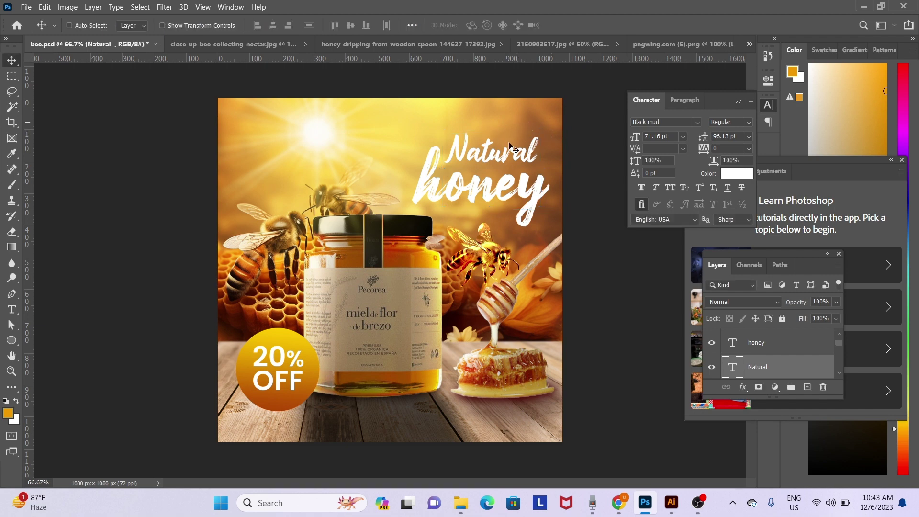
- Select Layer 4 copy 3 briefly, then pick the bee background Layer 13
{"action": "right_click", "coordinate": [437, 234]}
{"action": "left_click", "coordinate": [446, 234]}
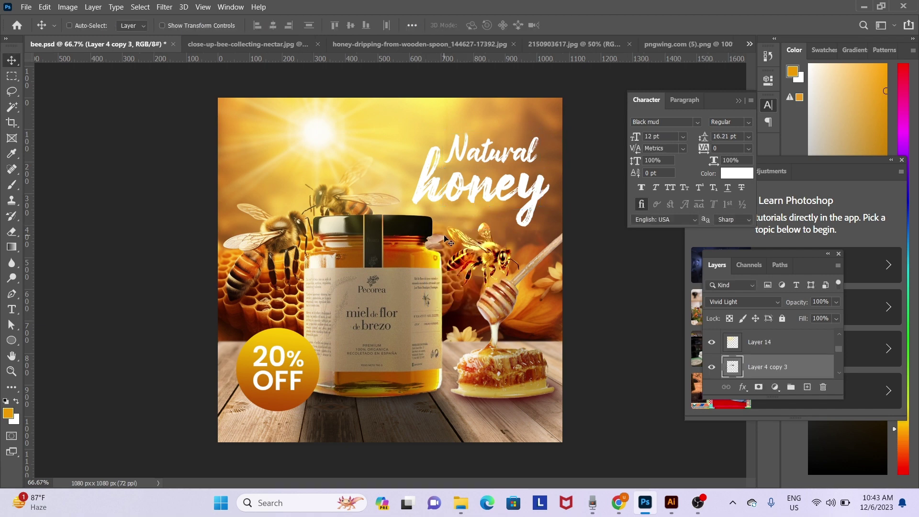
{"action": "key", "text": "e"}
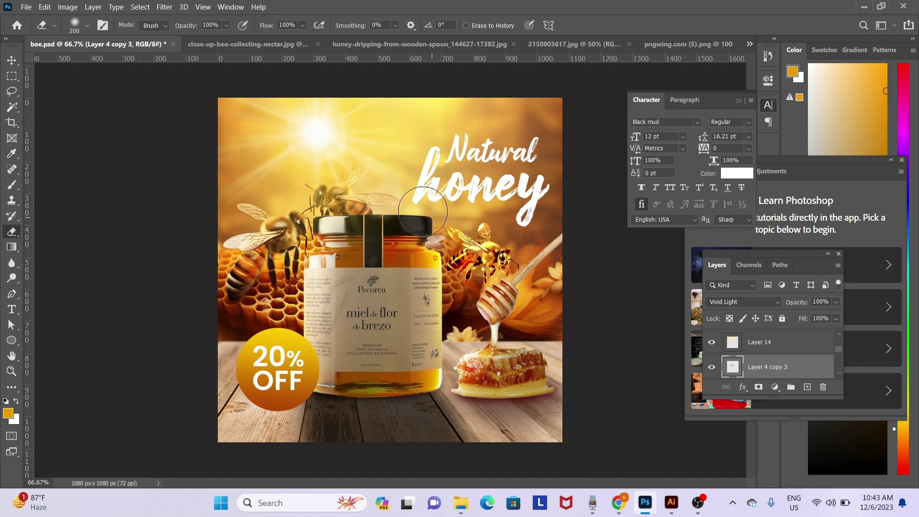
{"action": "key", "text": "v"}
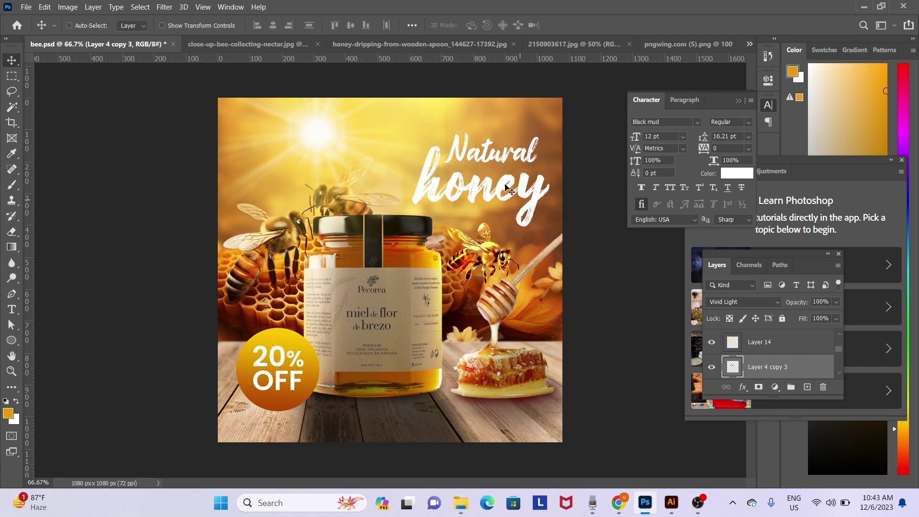
{"action": "right_click", "coordinate": [515, 123]}
{"action": "left_click", "coordinate": [526, 129]}
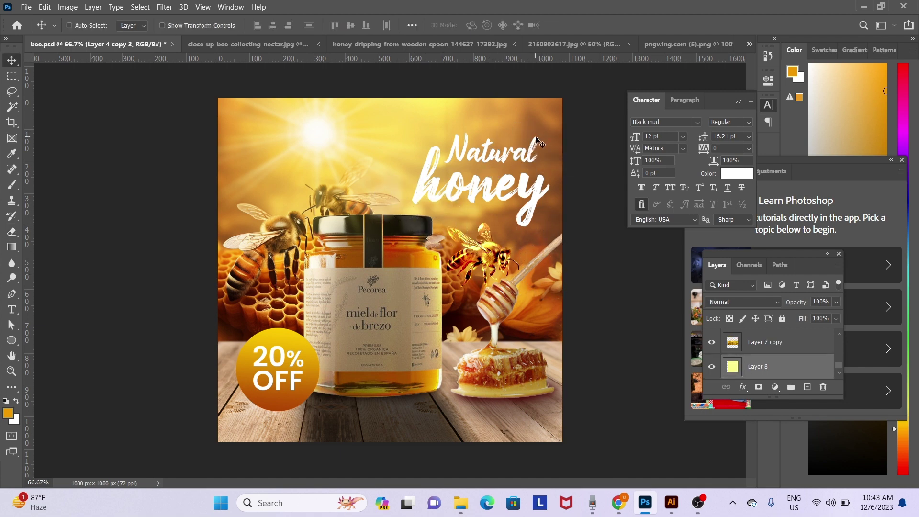
{"action": "right_click", "coordinate": [532, 127]}
{"action": "left_click", "coordinate": [544, 136]}
- Create Layer 17 above Layer 13 and paint sampled maroon over the top-right behind the headline
{"action": "key", "text": "ctrl+shift+n"}
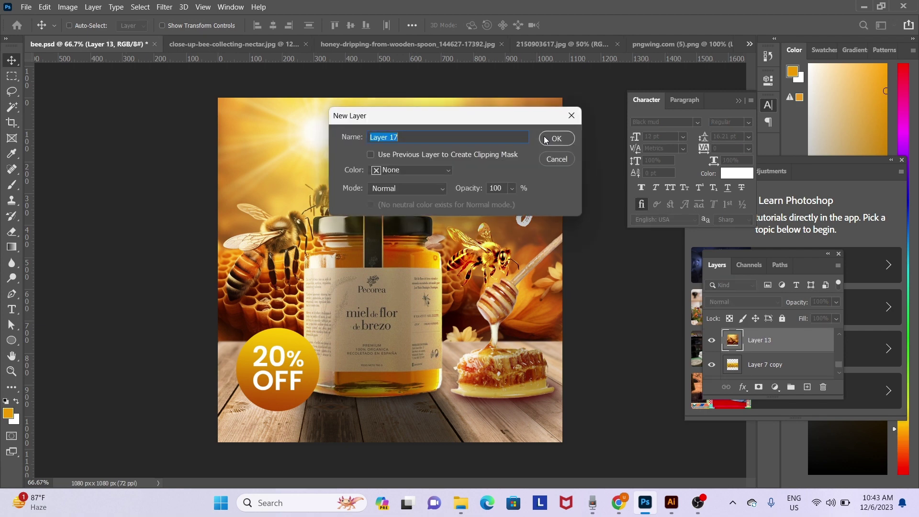
{"action": "key", "text": "Return"}
{"action": "key", "text": "b"}
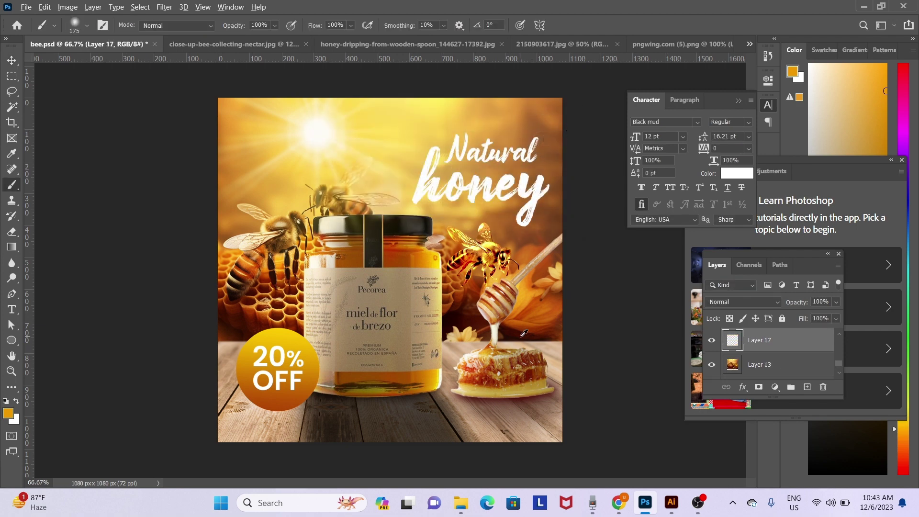
{"action": "left_click", "coordinate": [523, 333], "text": "alt"}
{"action": "key", "text": "bracketright"}
{"action": "key", "text": "bracketright"}
{"action": "key", "text": "bracketright"}
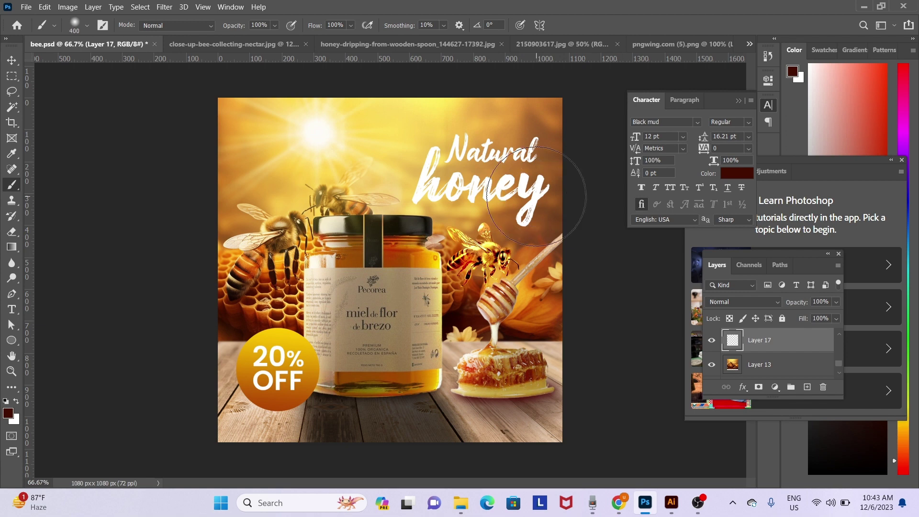
{"action": "left_click_drag", "start_coordinate": [536, 196], "coordinate": [442, 130]}
{"action": "key", "text": "bracketright"}
{"action": "key", "text": "bracketright"}
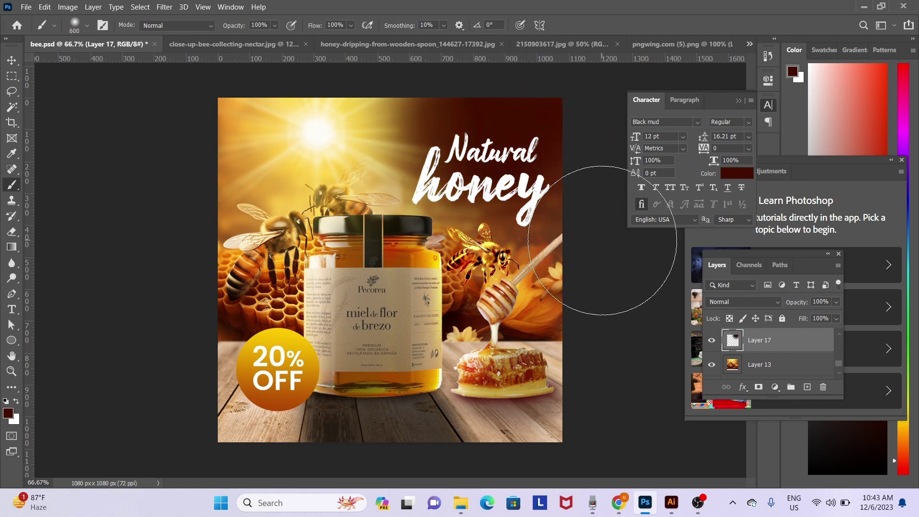
- Set the maroon layer to 55% opacity with Vivid Light blend mode
{"action": "key", "text": "v"}
{"action": "key", "text": "5"}
{"action": "key", "text": "5"}
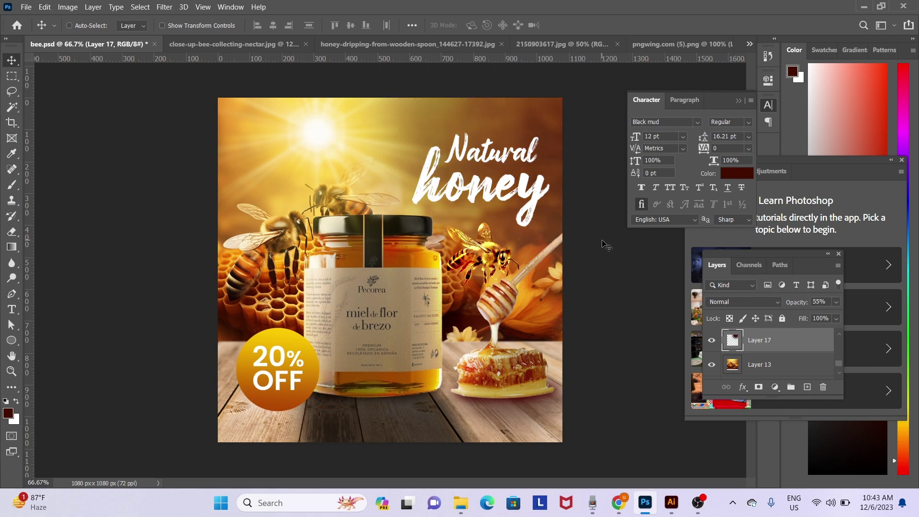
{"action": "left_click", "coordinate": [735, 309]}
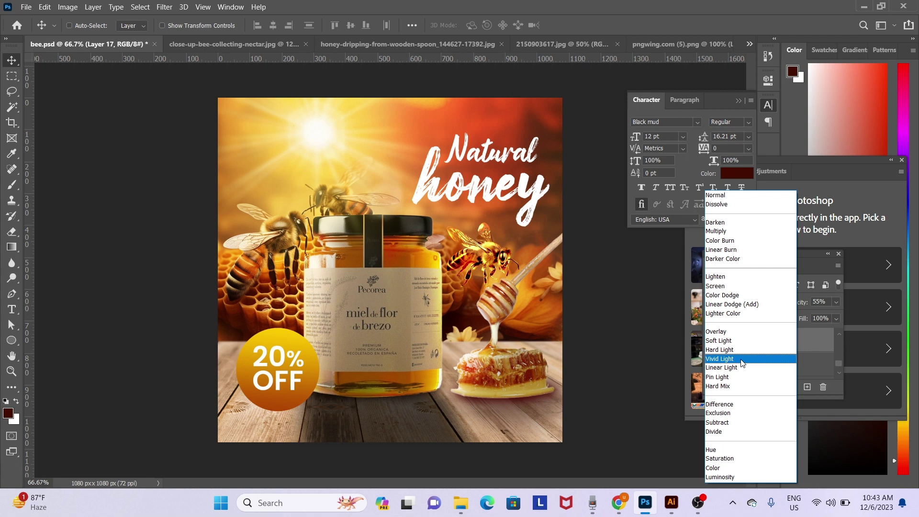
{"action": "left_click", "coordinate": [742, 363]}
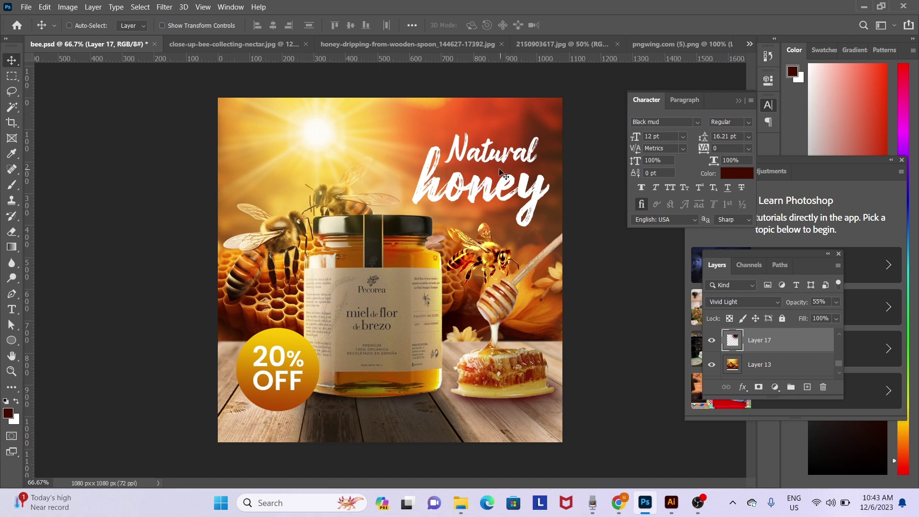
- Nudge the honey text slightly upward and save bee.psd
{"action": "right_click", "coordinate": [494, 153]}
{"action": "left_click", "coordinate": [506, 157]}
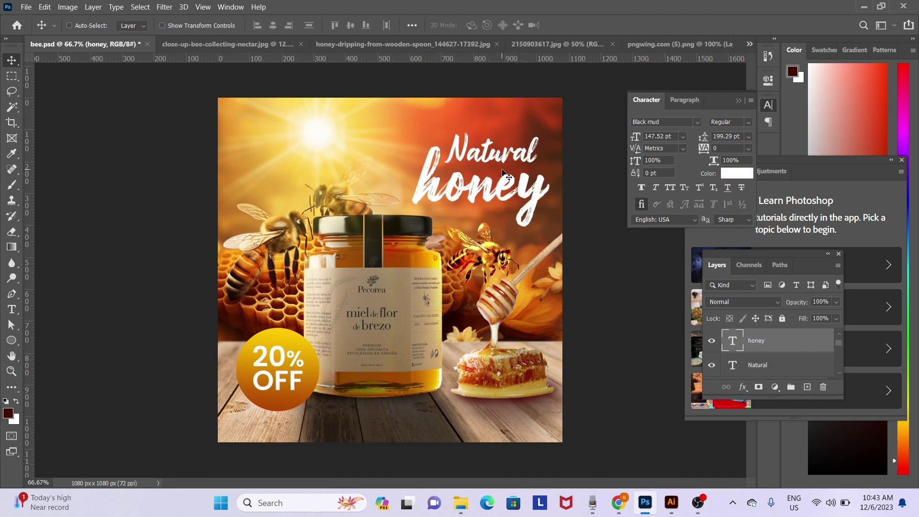
{"action": "key", "text": "shift+Up"}
{"action": "key", "text": "shift+Up"}
{"action": "key", "text": "shift+Up"}
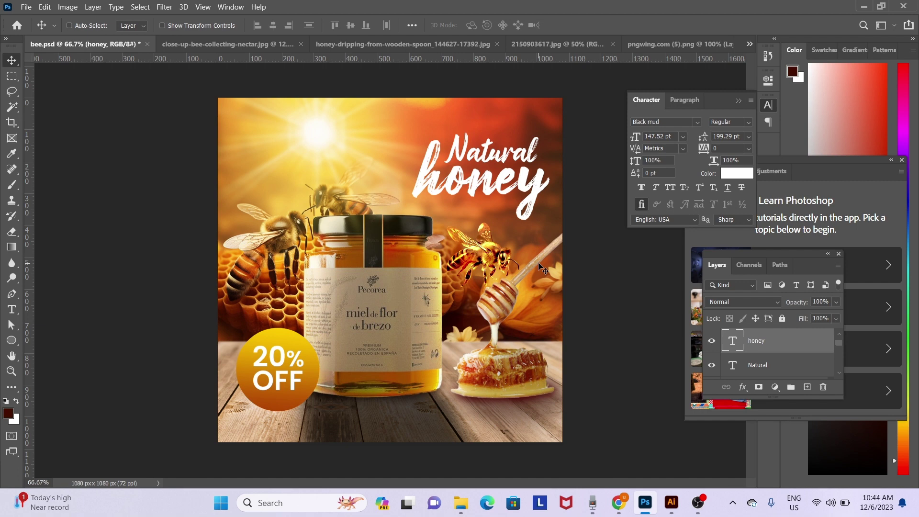
{"action": "key", "text": "ctrl+s"}
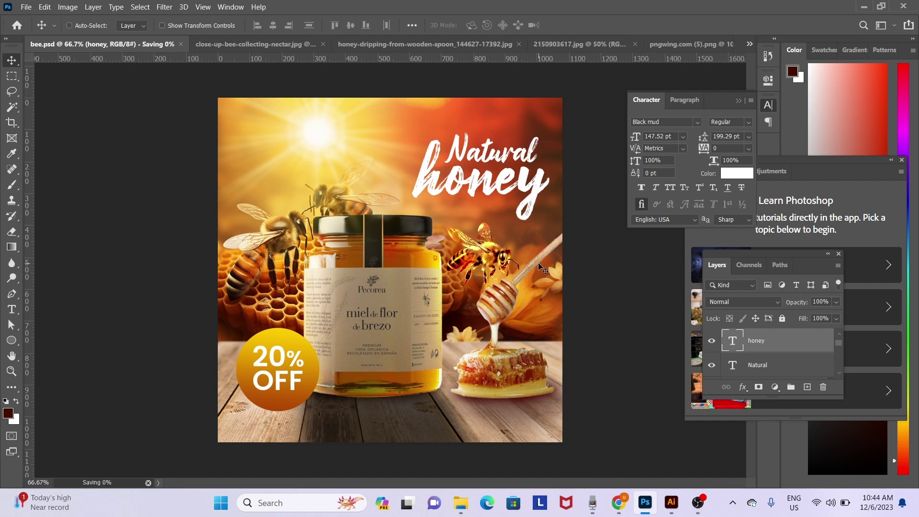